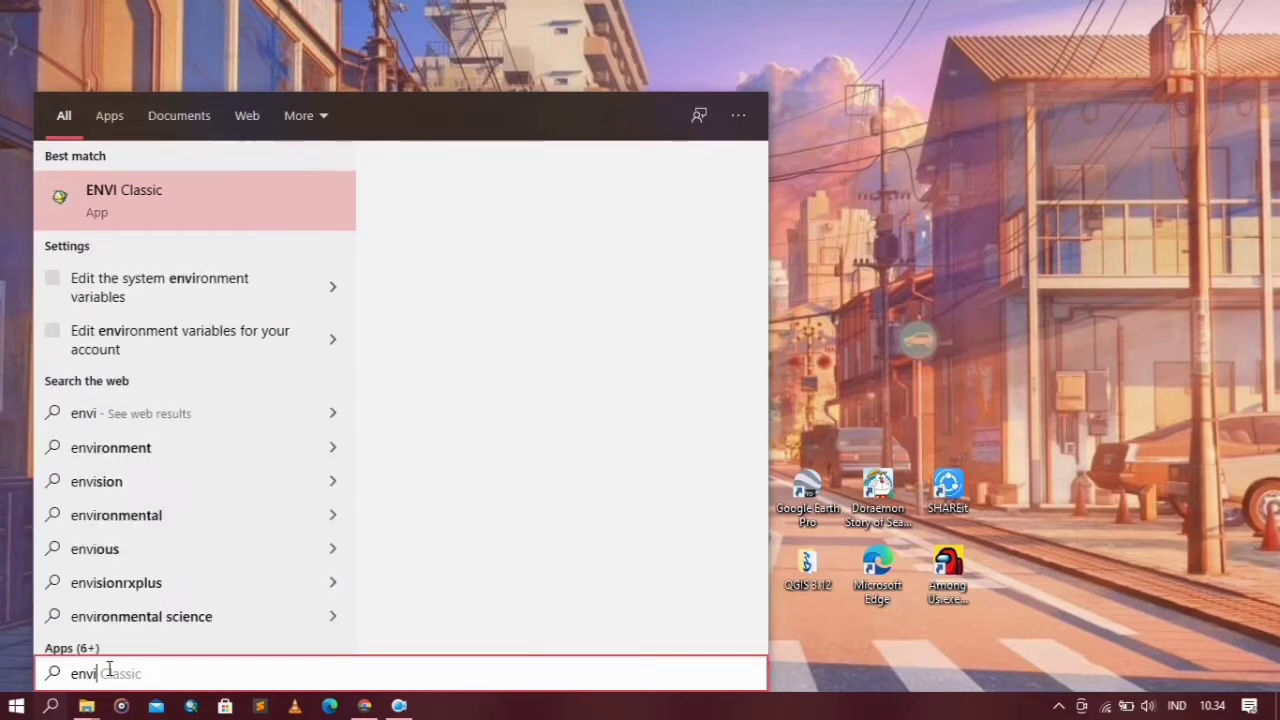
Launch ENVI Classic and browse for image files in the LANDSAT 8 Bandung folder under Tools Kampus on drive D.
key(Return)
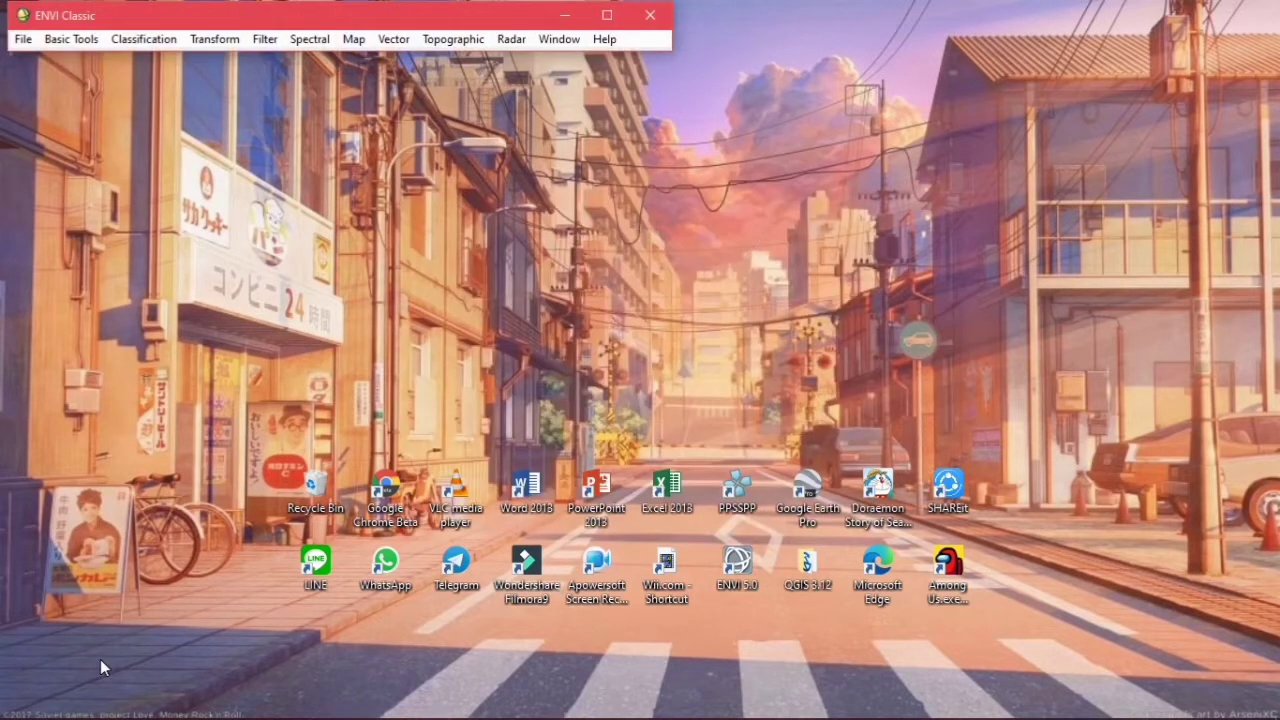
click(23, 39)
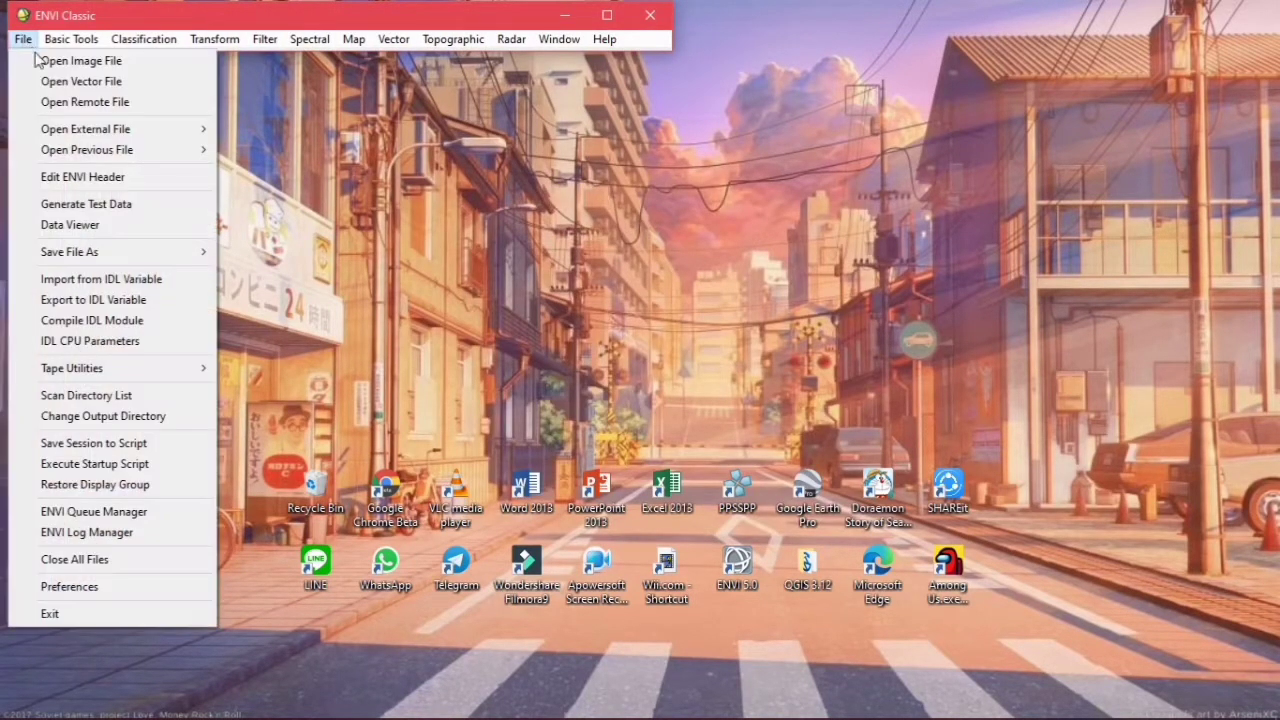
click(40, 62)
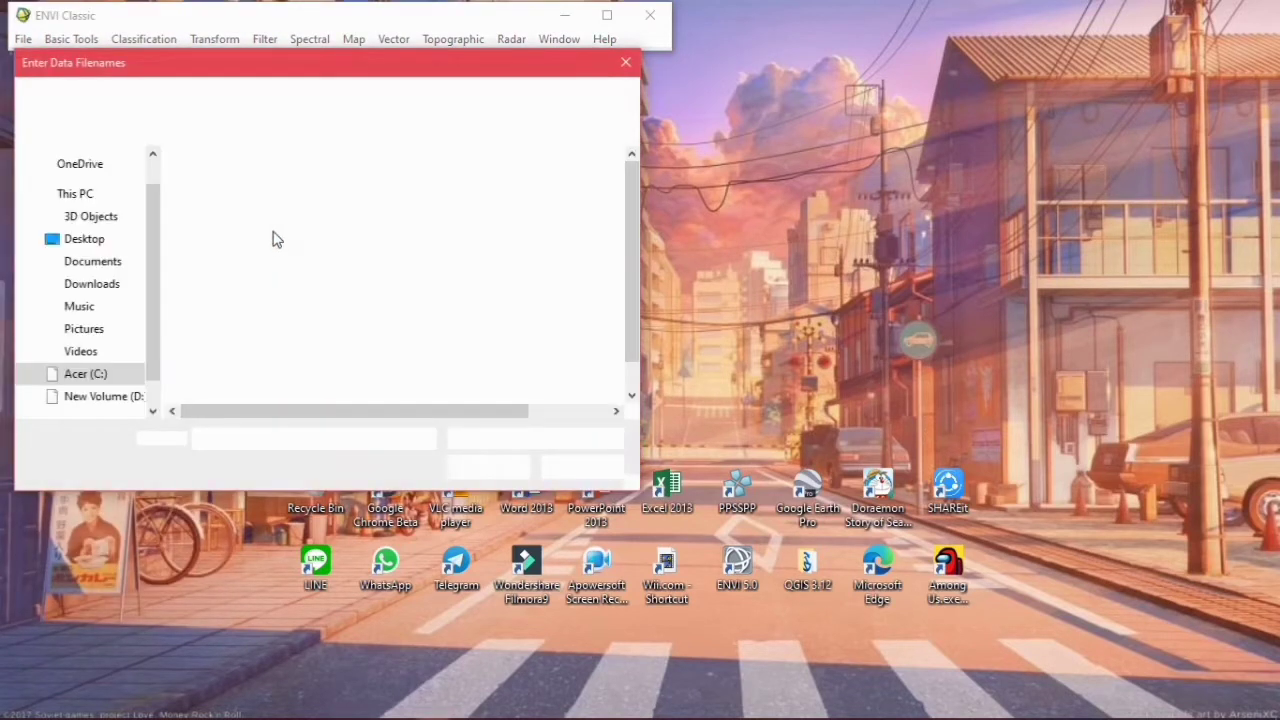
click(117, 400)
scroll(207, 270, down, 1)
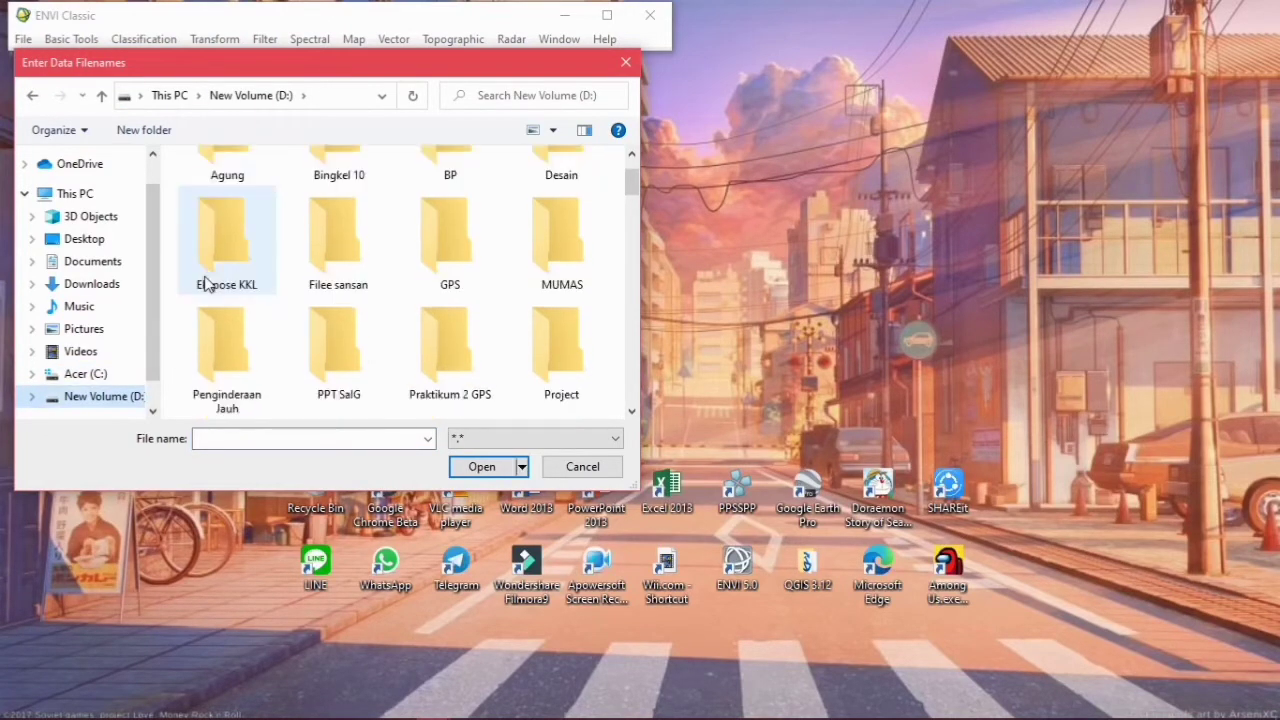
scroll(205, 283, down, 3)
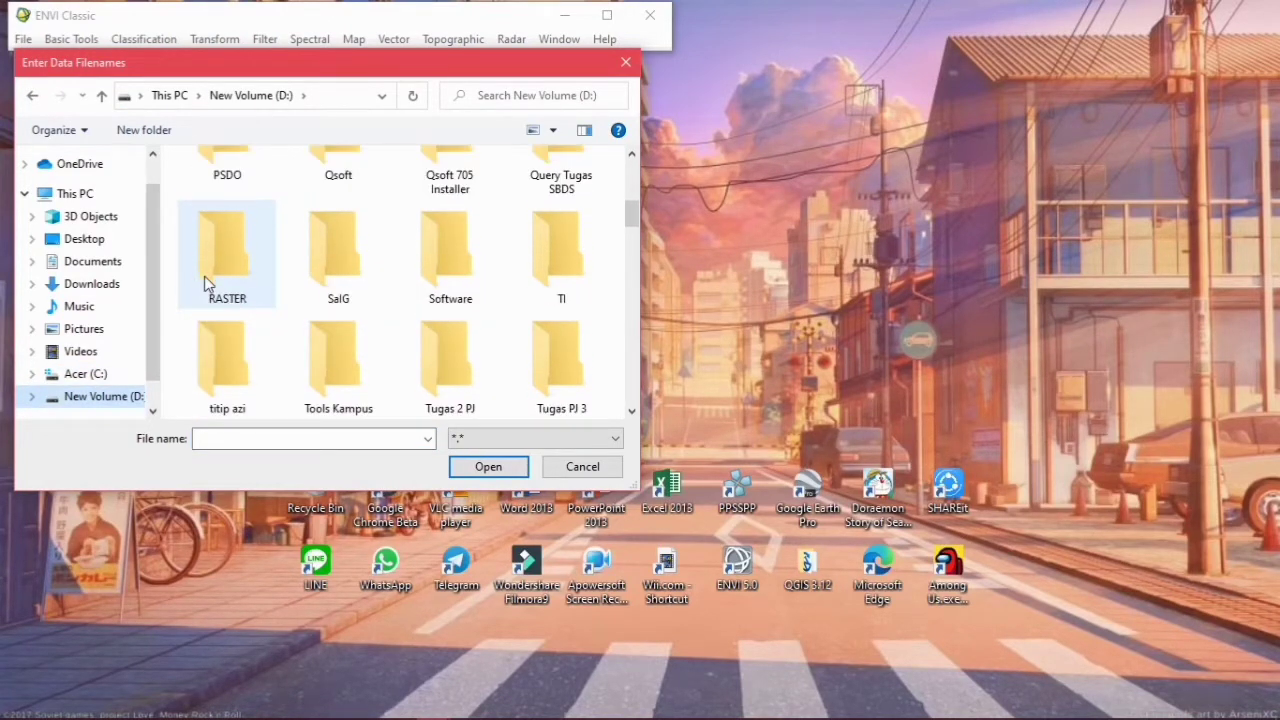
scroll(205, 283, down, 1)
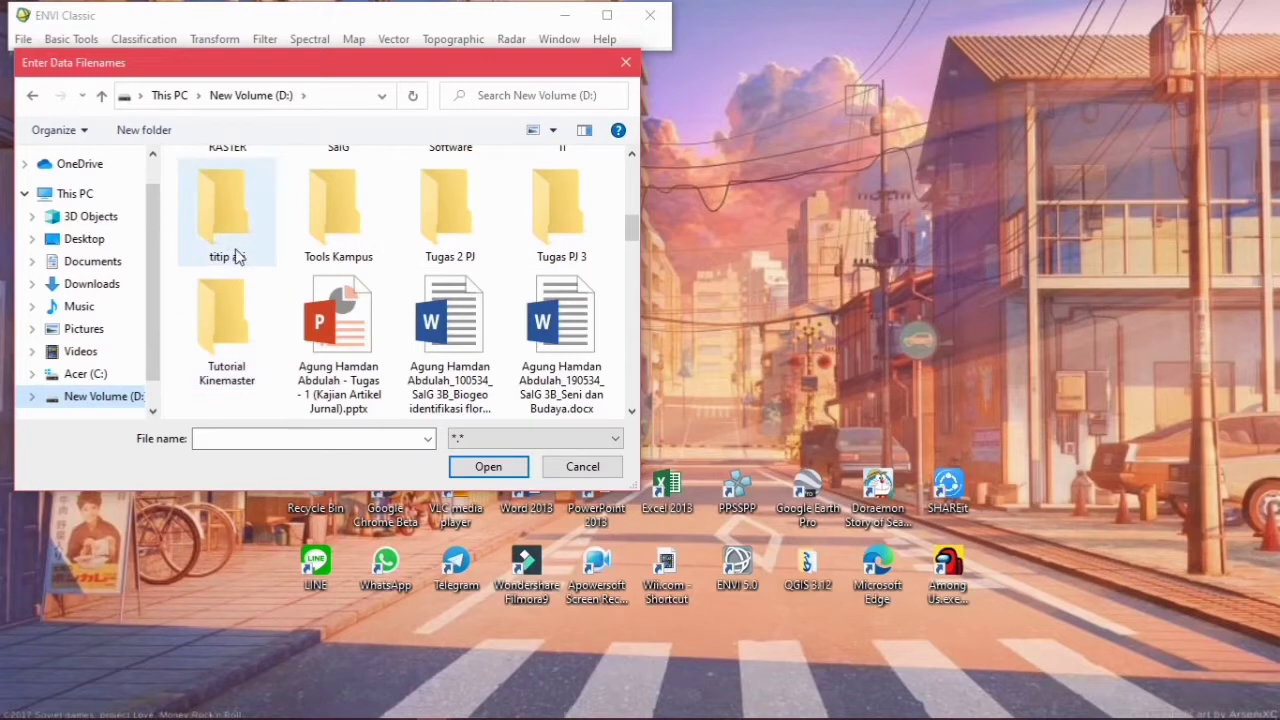
click(352, 250)
double_click(352, 250)
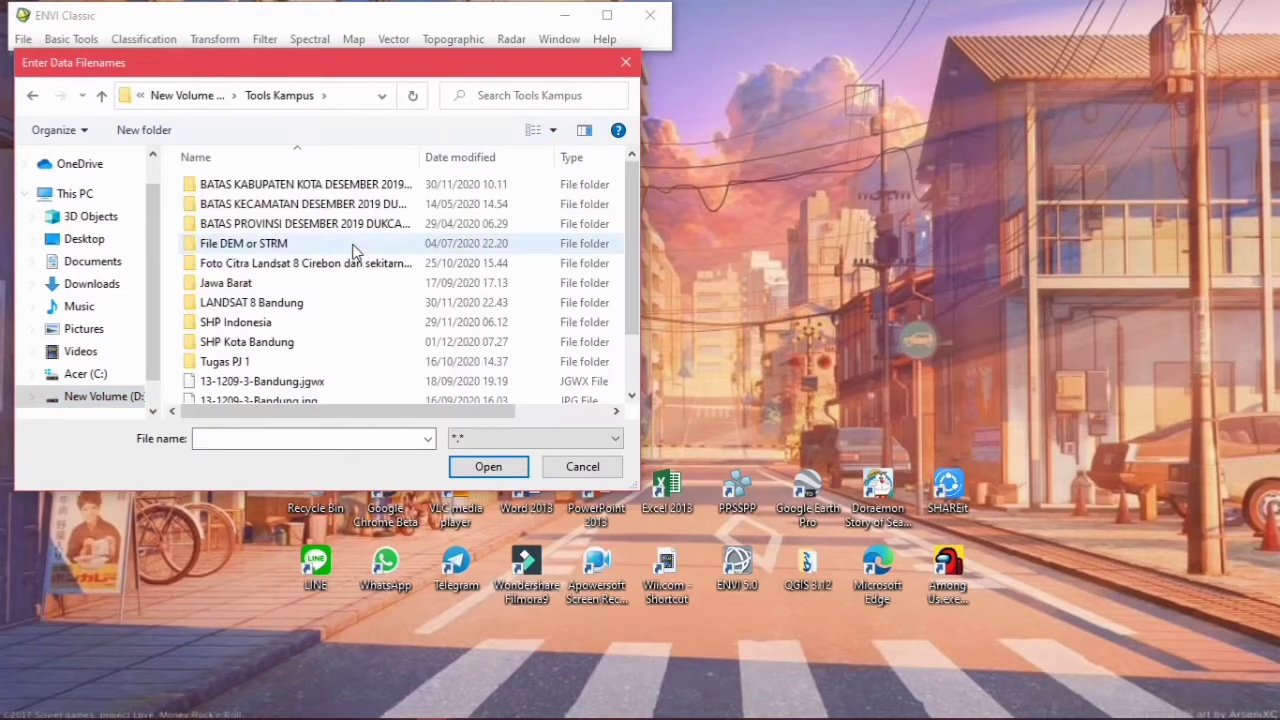
double_click(242, 303)
Open all the Landsat 8 TIF files together, bands B1 through B11 plus BQA.
click(457, 197)
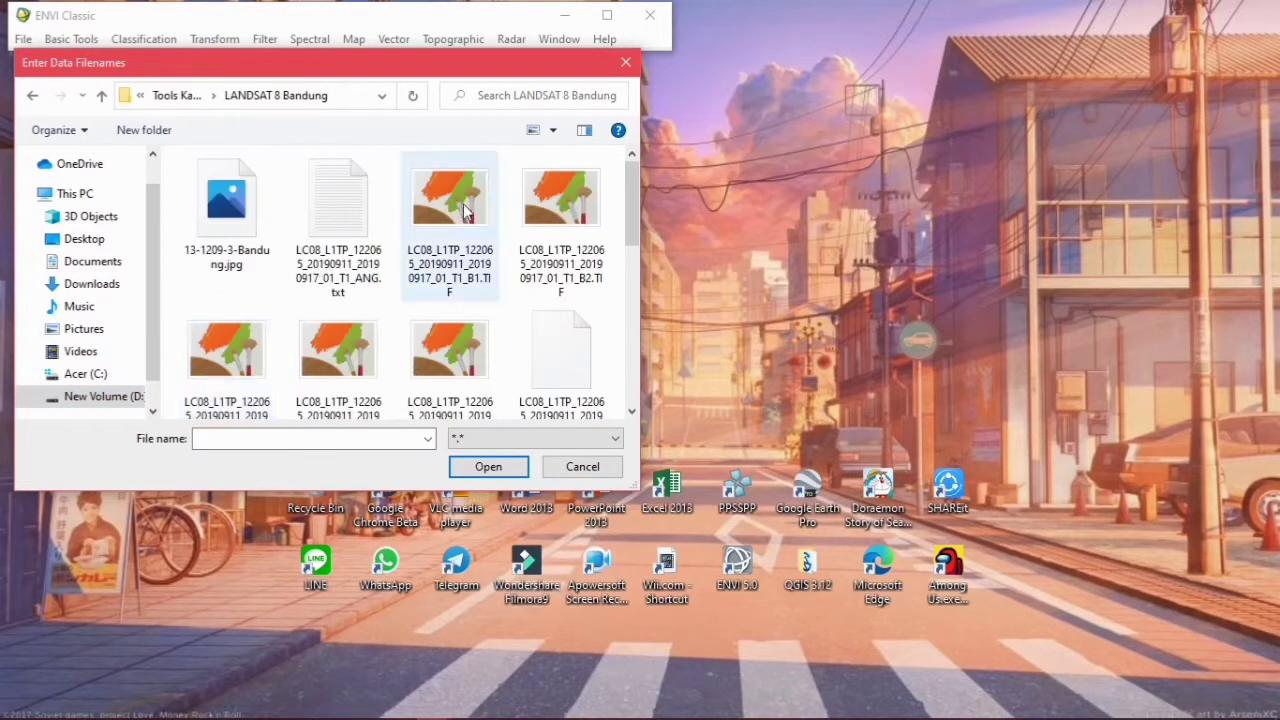
ctrl+click(561, 210)
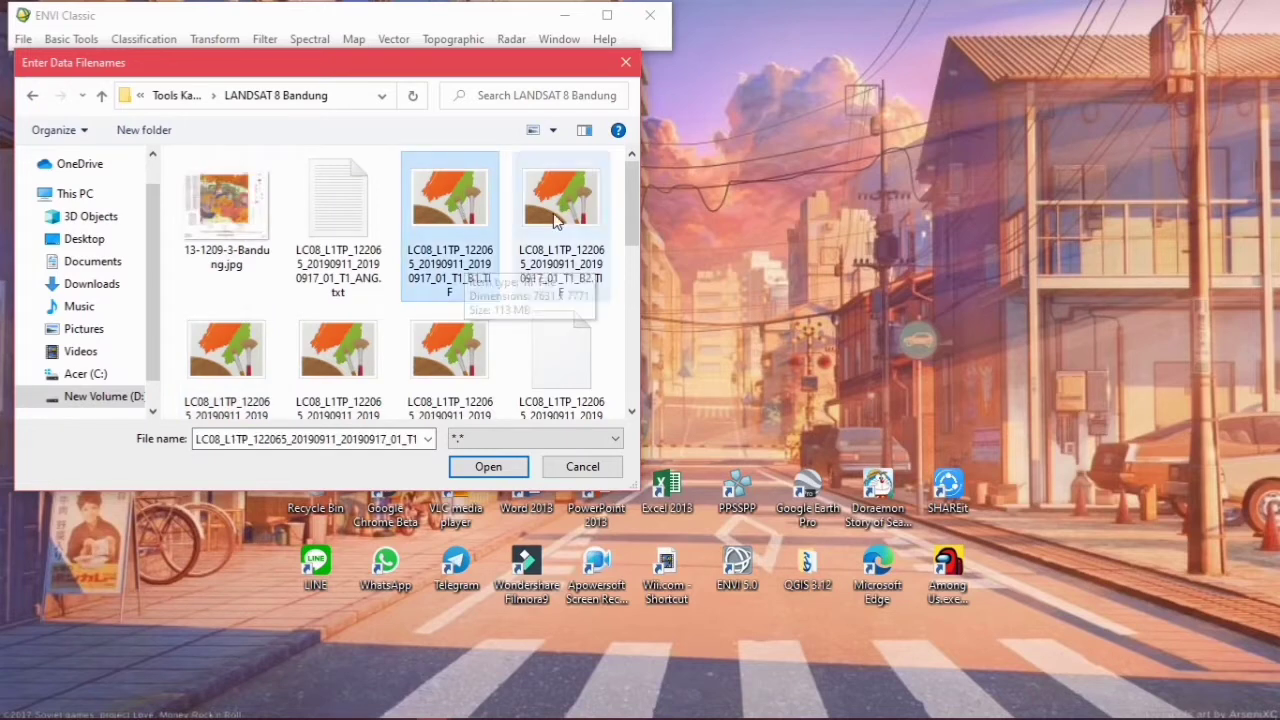
ctrl+click(226, 350)
ctrl+click(340, 330)
ctrl+click(439, 317)
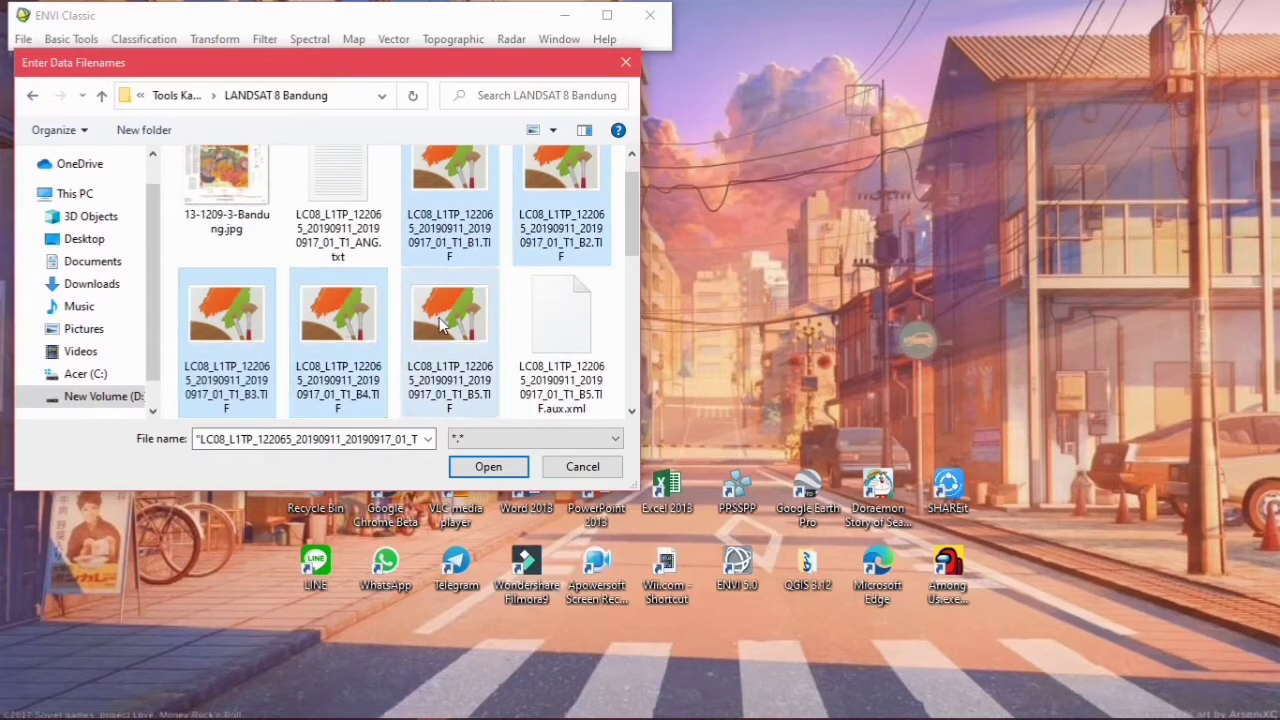
scroll(439, 315, down, 1)
ctrl+click(348, 330)
scroll(348, 330, down, 1)
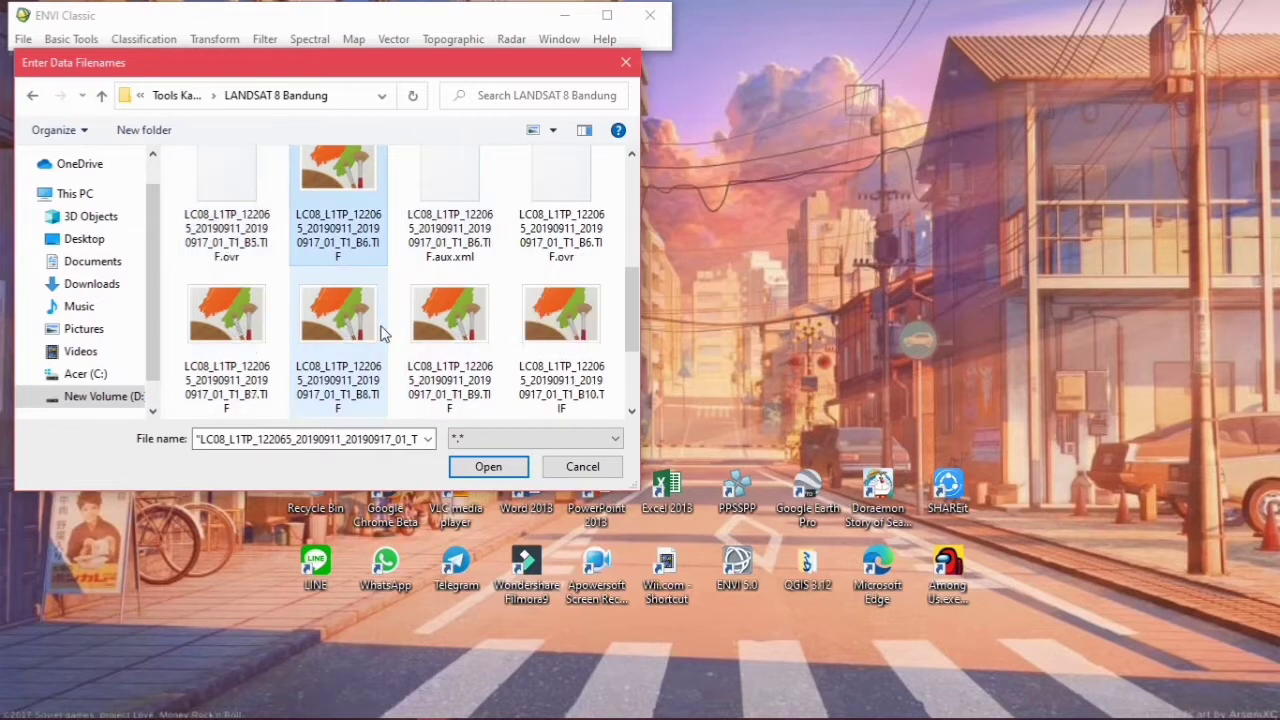
ctrl+click(244, 325)
ctrl+click(350, 323)
ctrl+click(448, 320)
ctrl+click(560, 320)
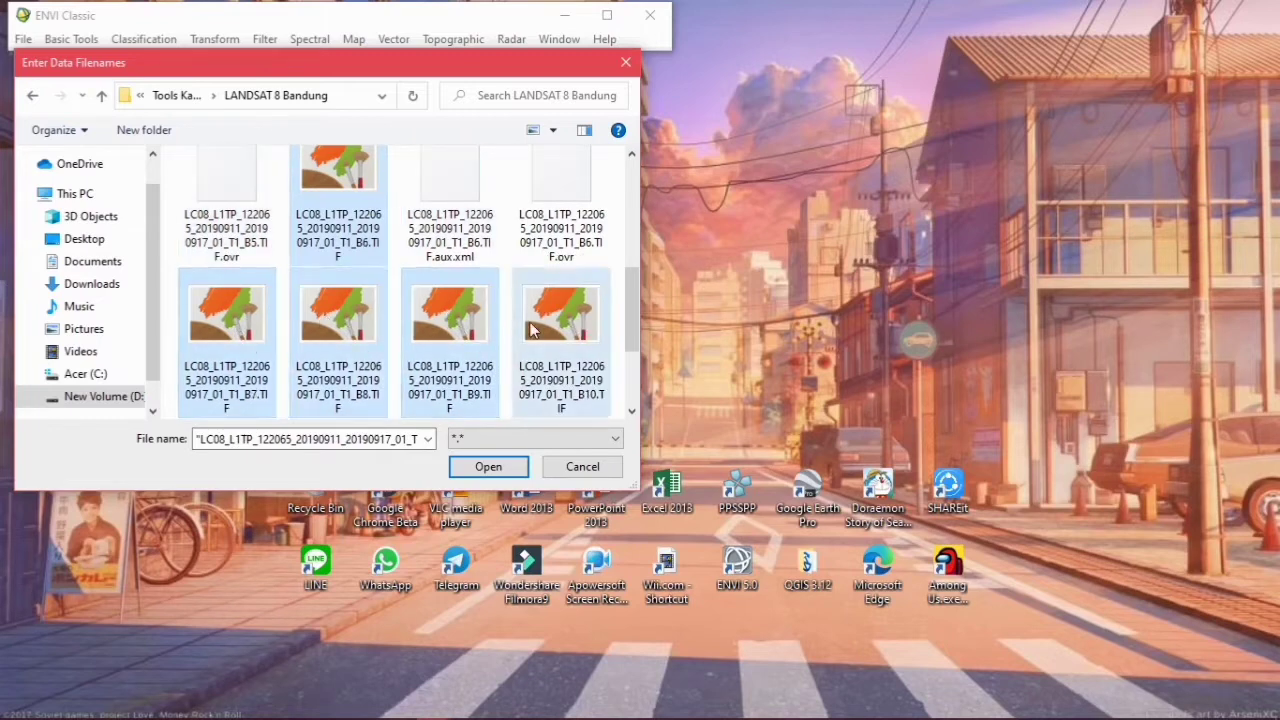
scroll(560, 320, down, 1)
ctrl+click(190, 315)
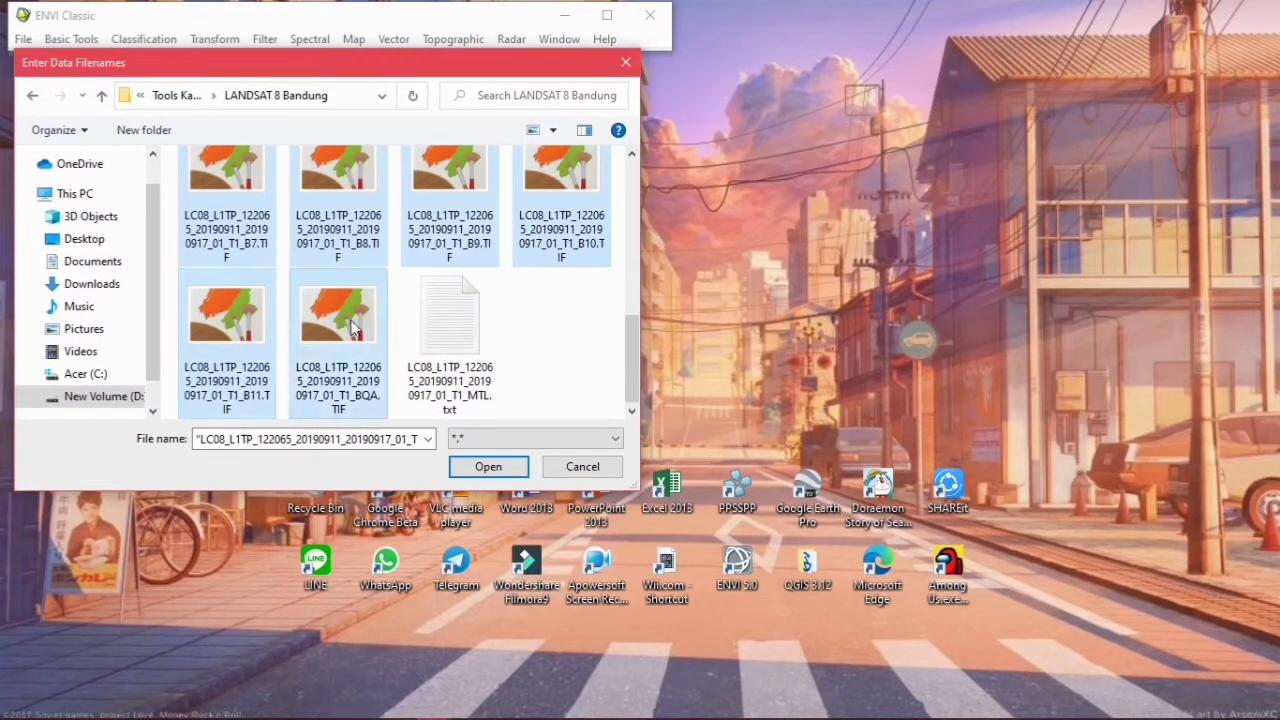
click(474, 467)
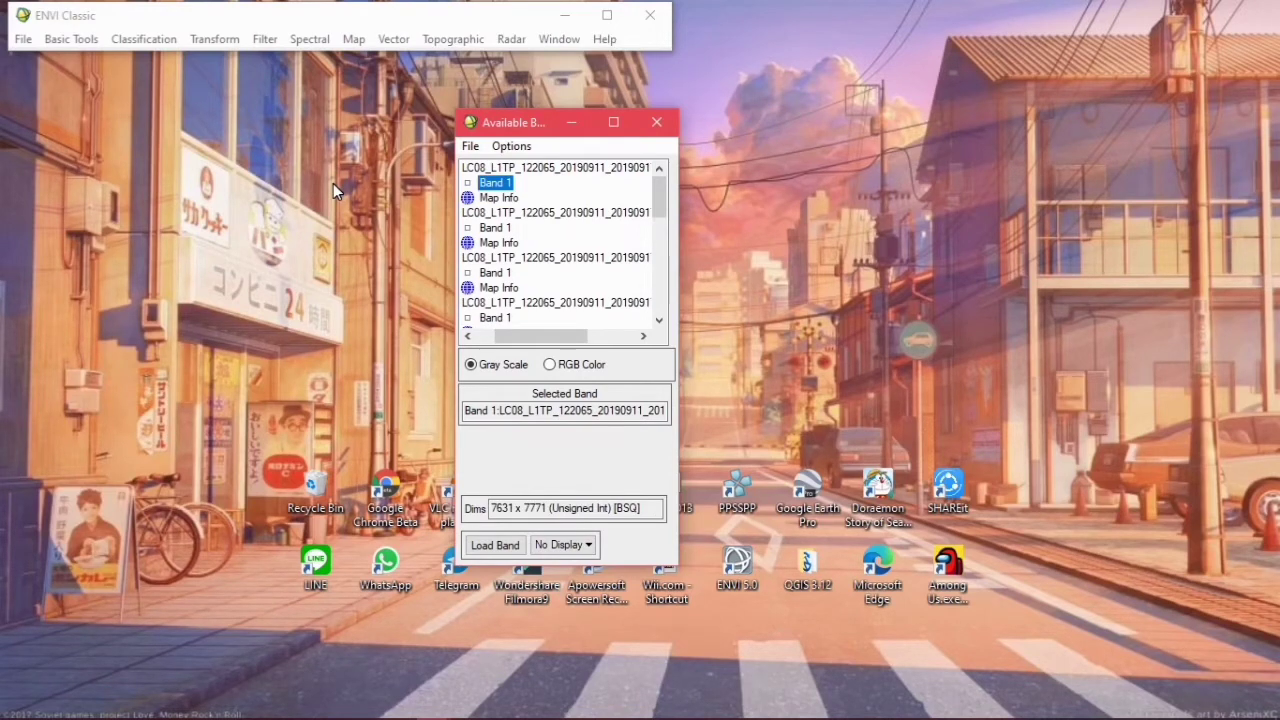
Start Layer Stacking and import all the opened Landsat band files as its input.
click(71, 39)
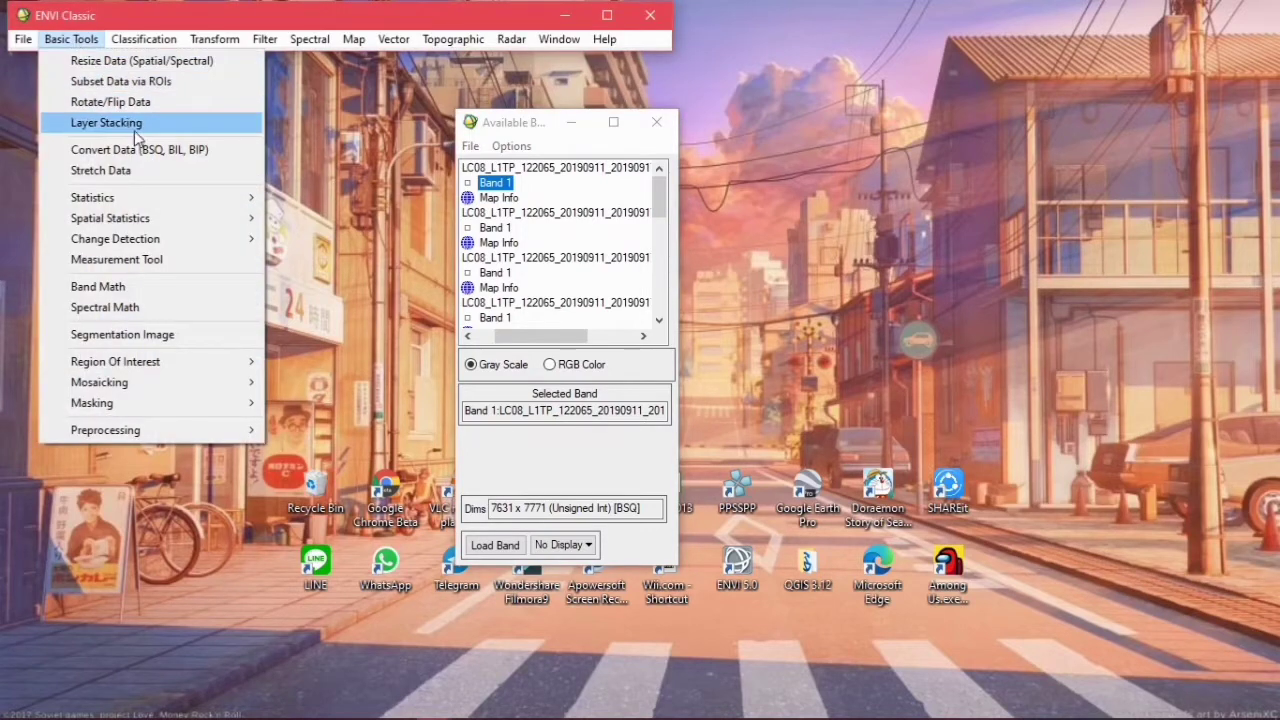
click(134, 127)
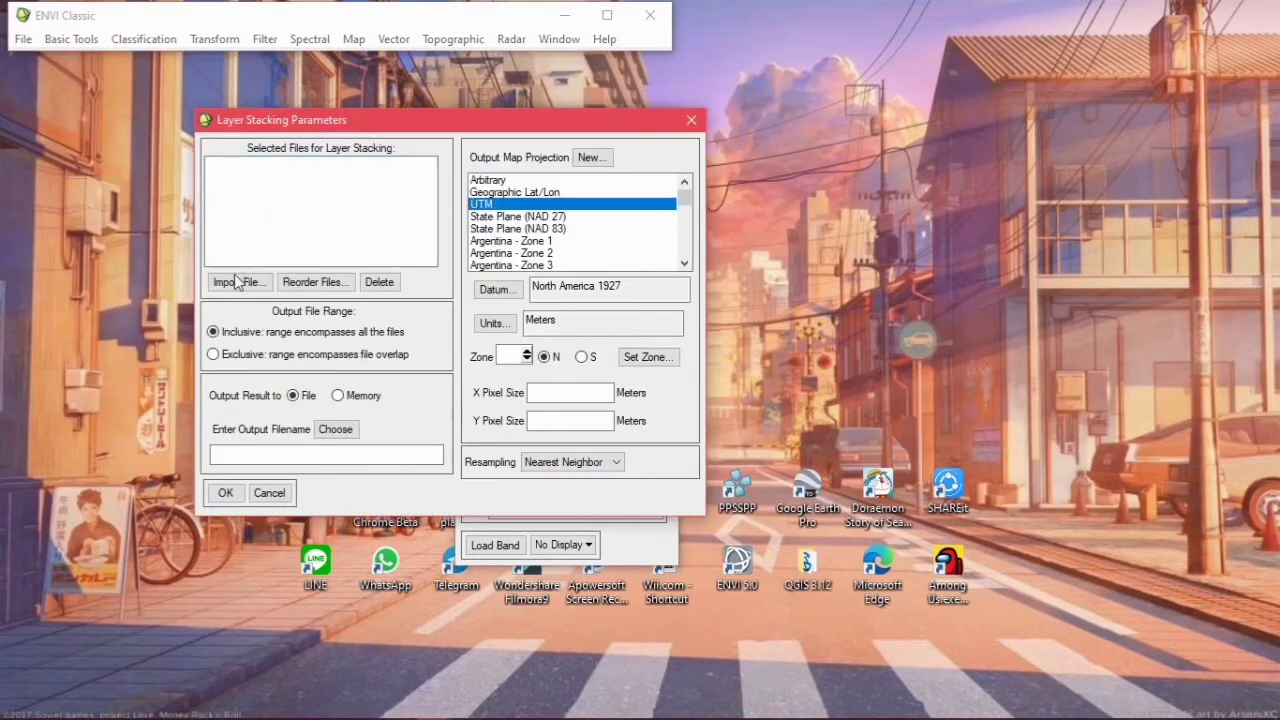
click(238, 283)
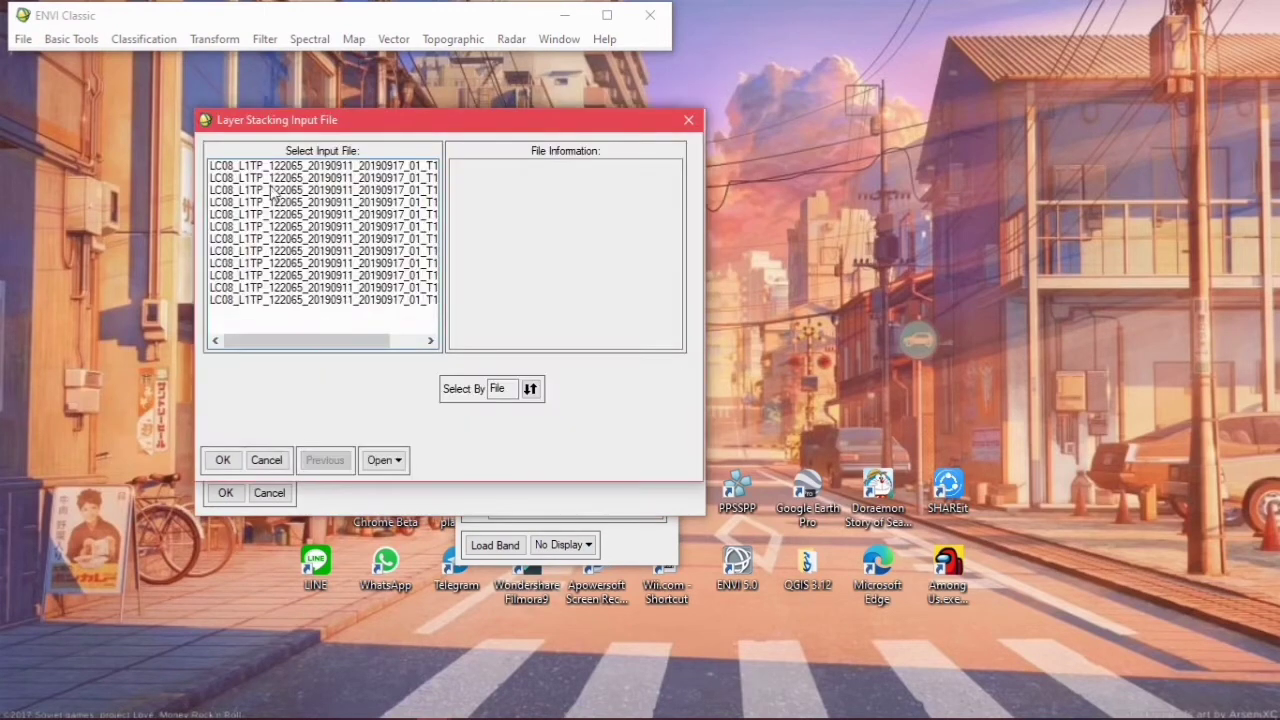
shift+click(304, 300)
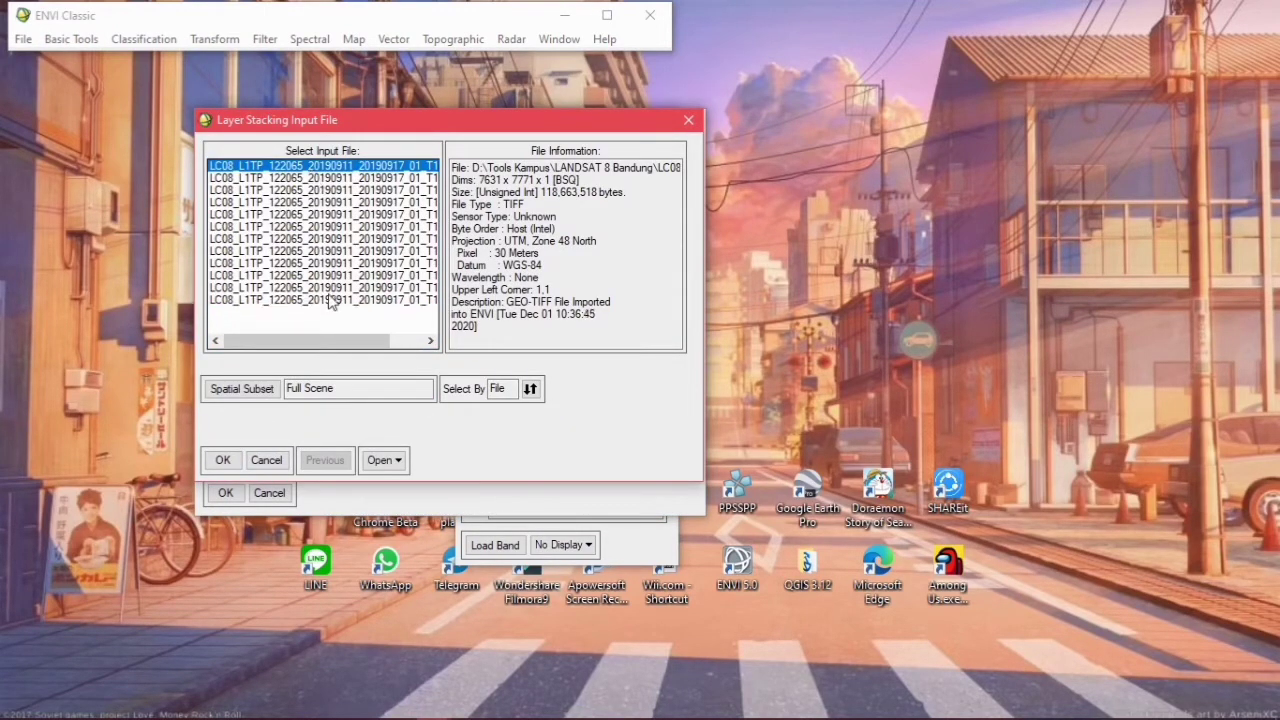
shift+click(332, 300)
click(223, 460)
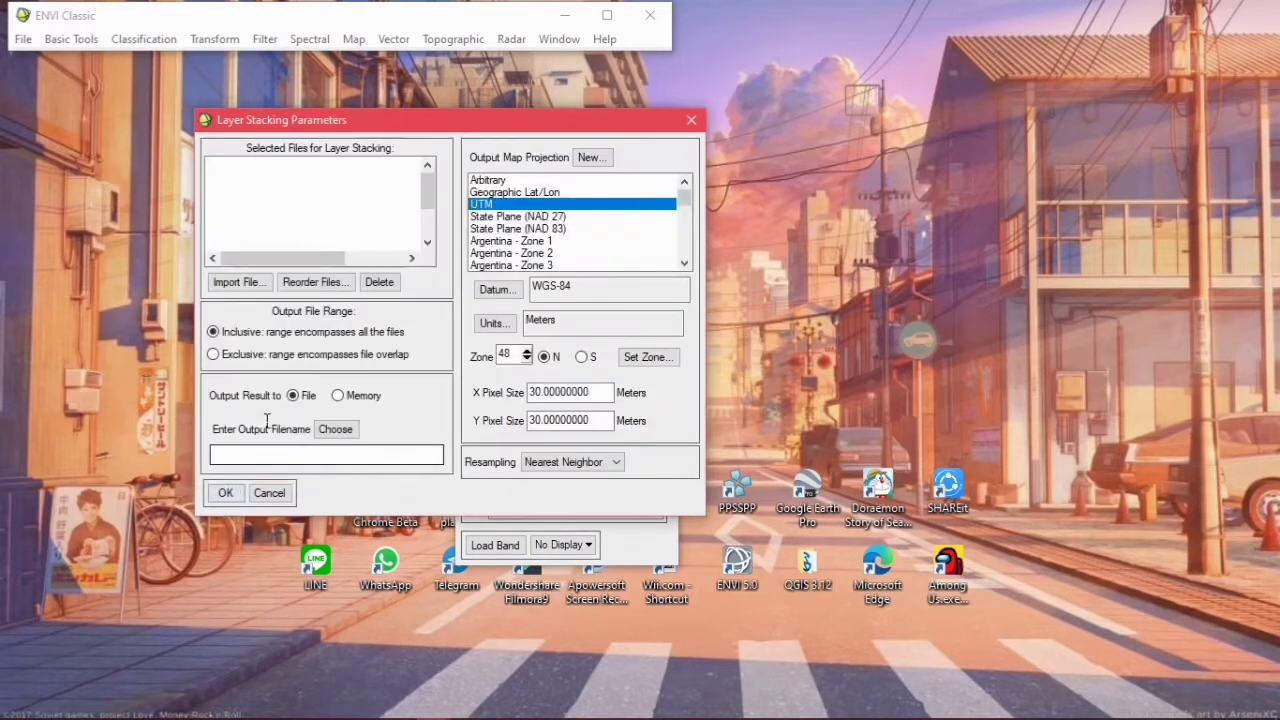
Reorder the files for stacking into ascending band order, from B1 to B11 with BQA last.
click(306, 288)
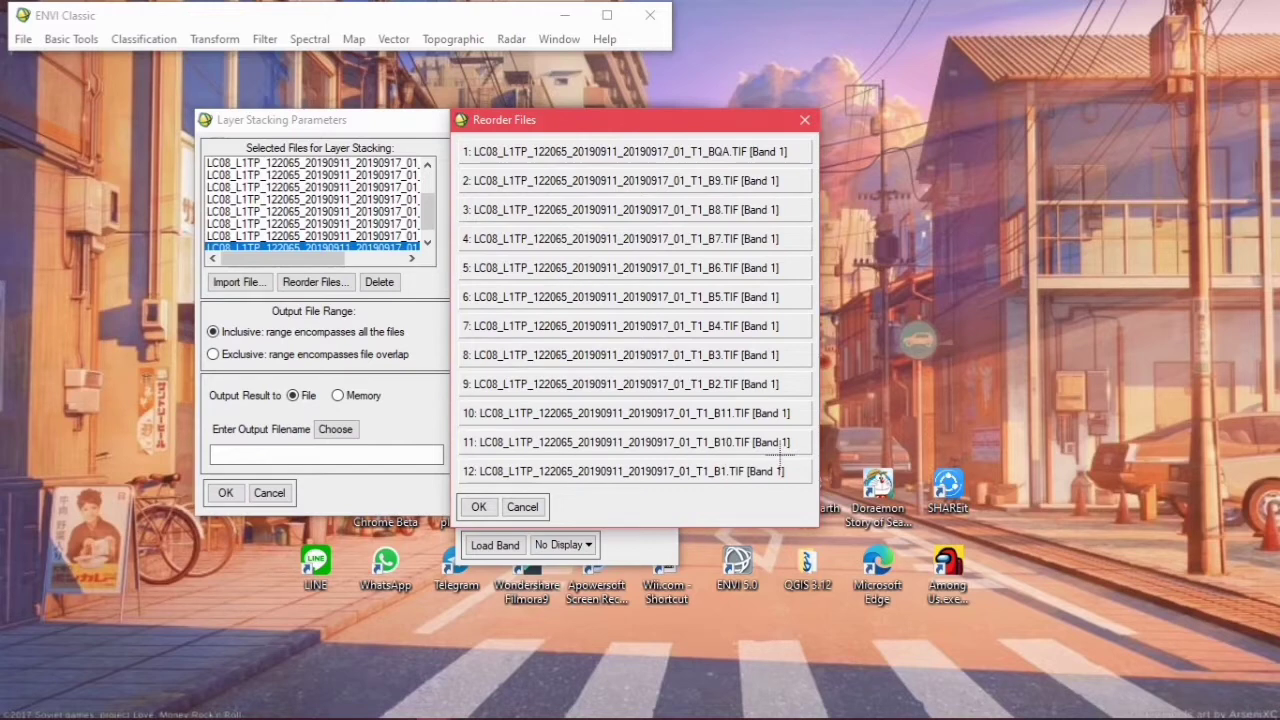
drag(755, 471, 757, 153)
drag(745, 413, 754, 185)
drag(735, 410, 758, 270)
drag(763, 426, 758, 300)
drag(756, 416, 756, 330)
drag(756, 416, 756, 387)
drag(747, 471, 645, 428)
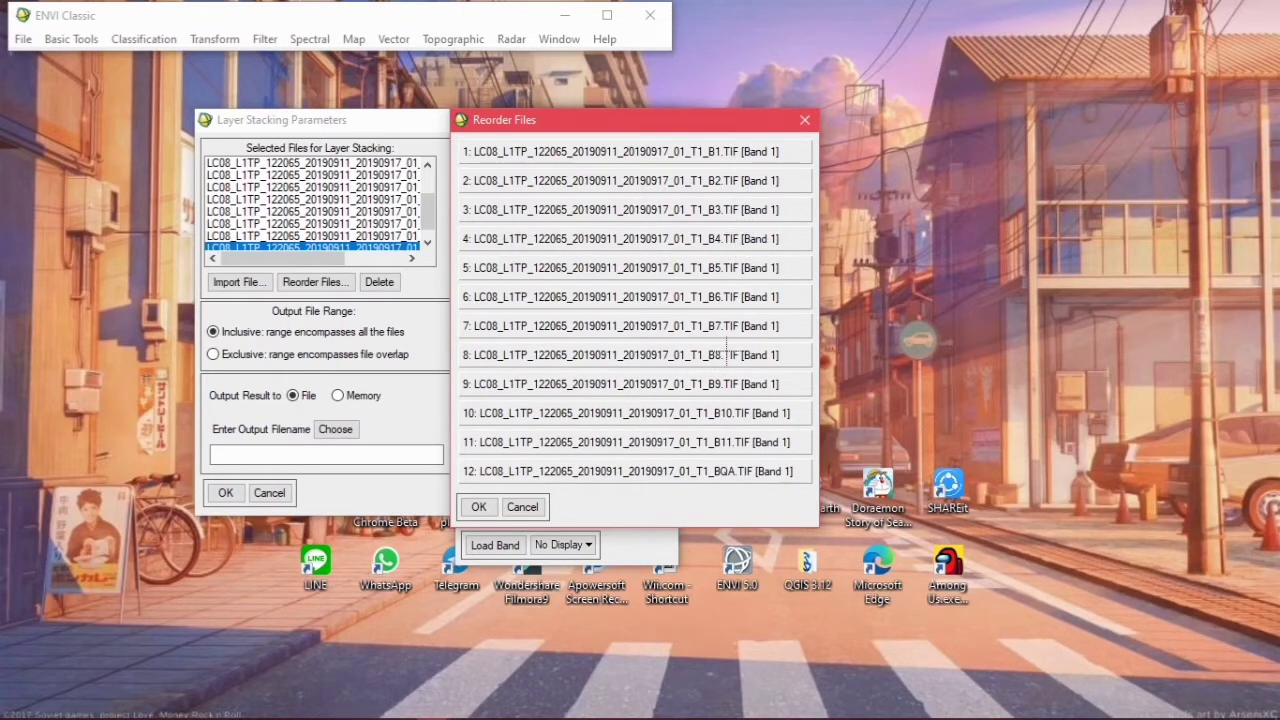
click(480, 507)
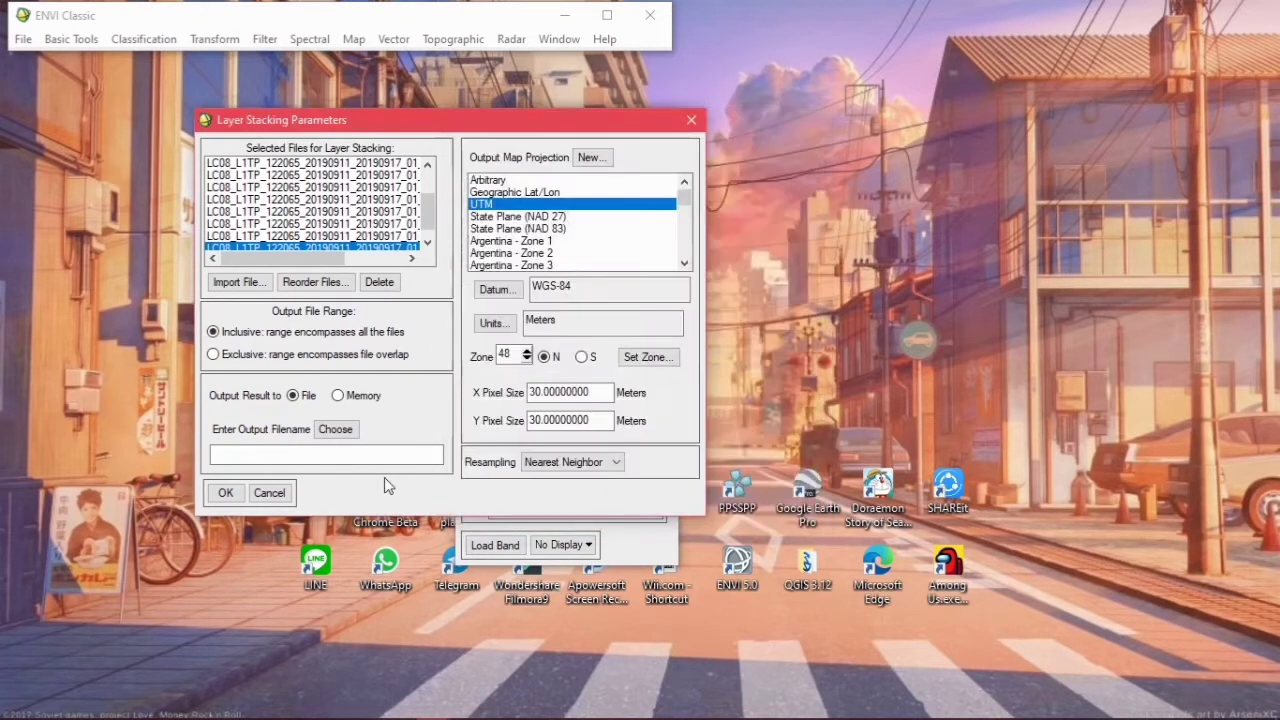
Set the output file to "Layer Stacking" in the Penginderaan Jauh folder on drive D and run the layer stack.
click(335, 429)
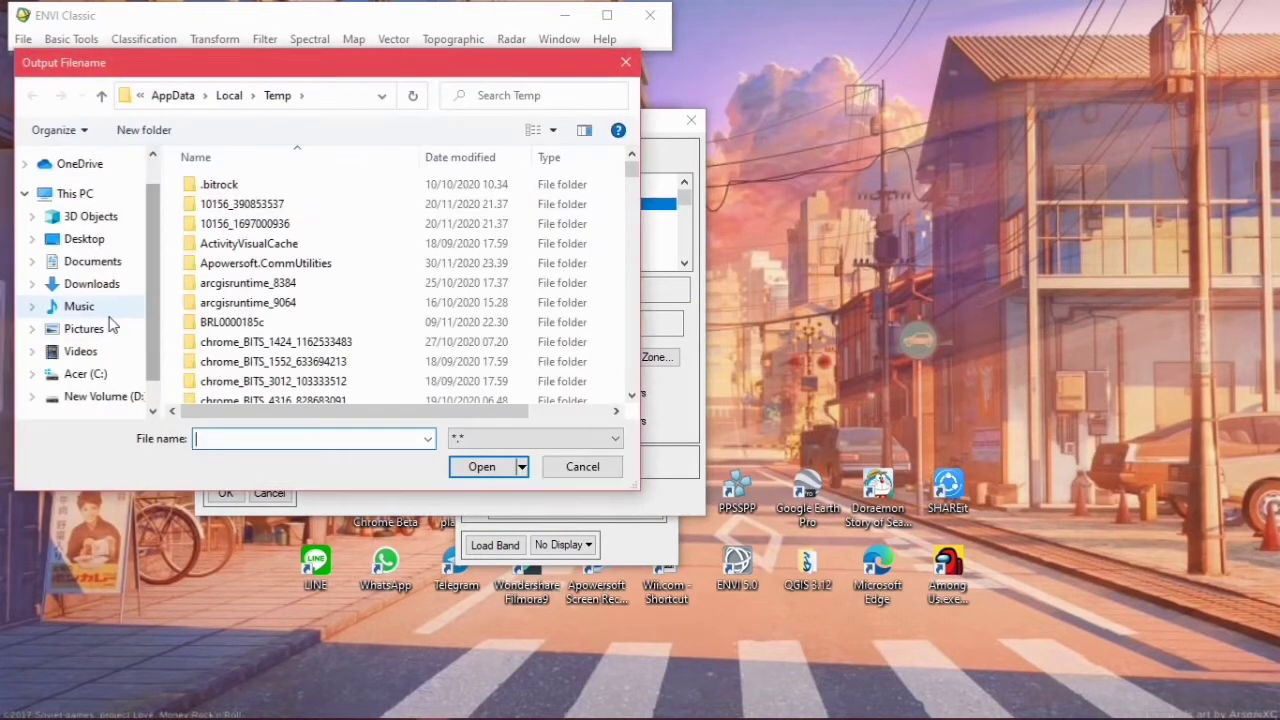
click(132, 398)
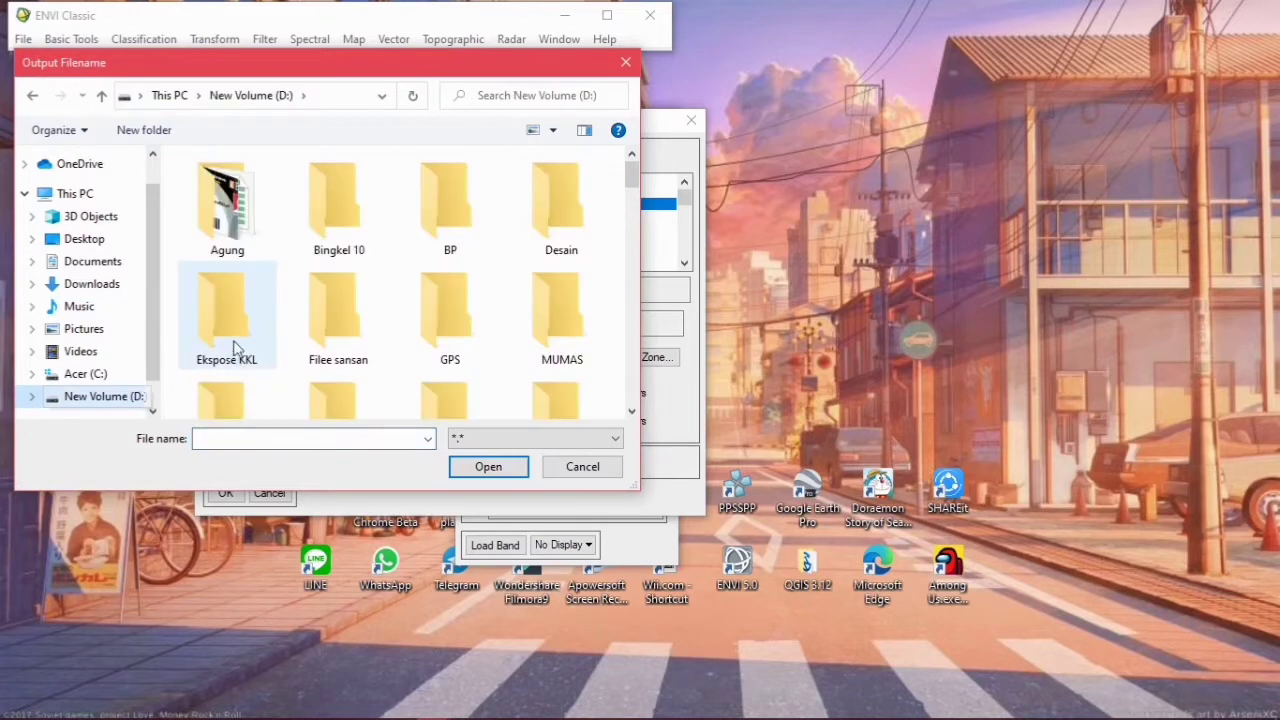
scroll(225, 312, down, 1)
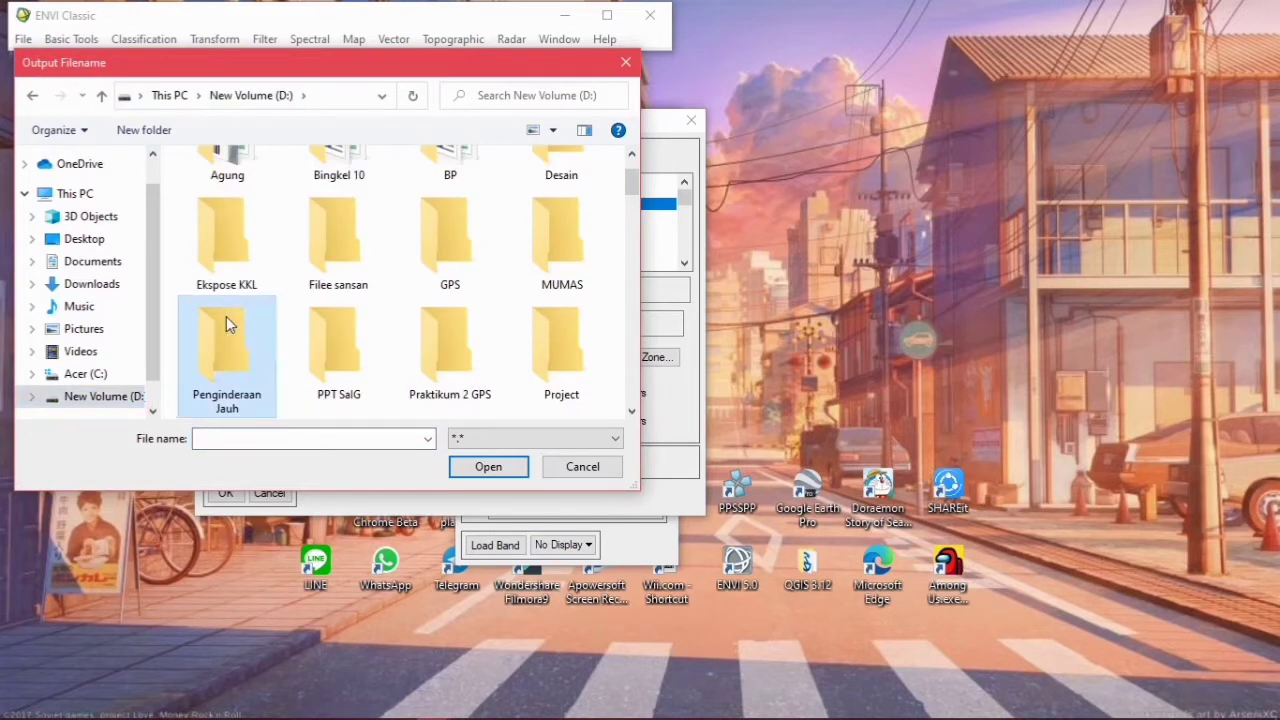
double_click(226, 316)
click(278, 440)
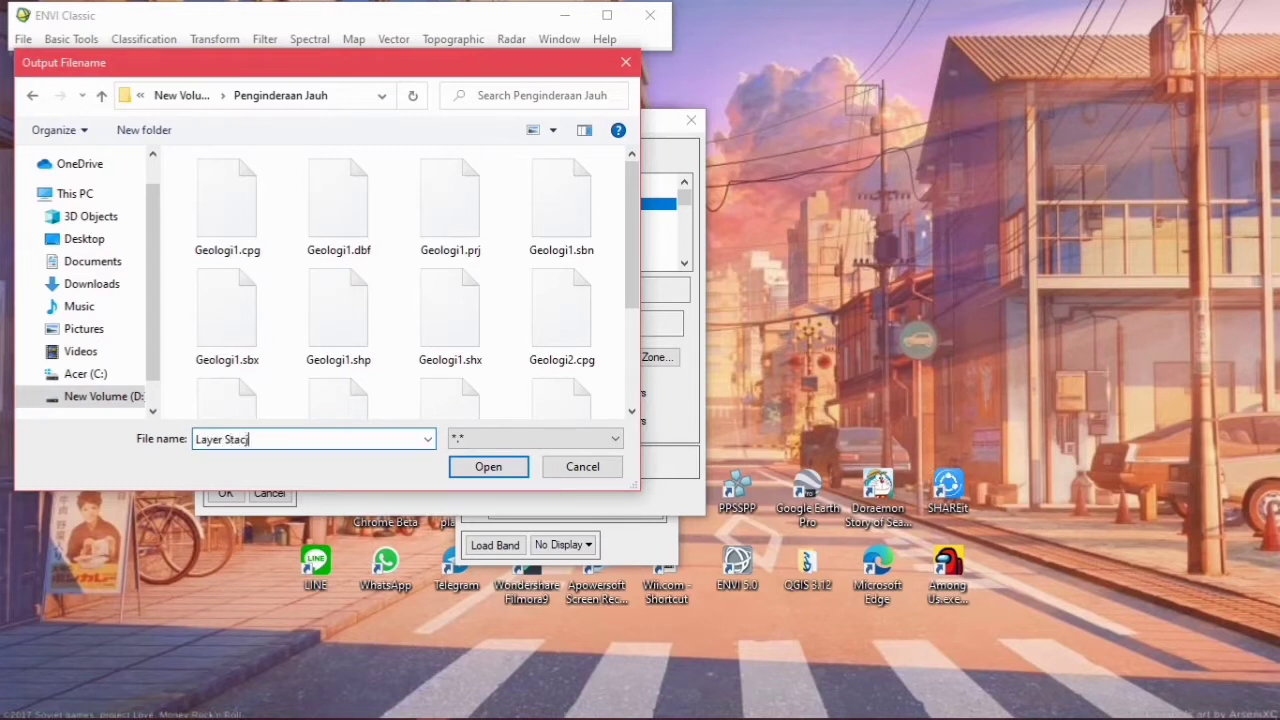
text(Layer Stacking)
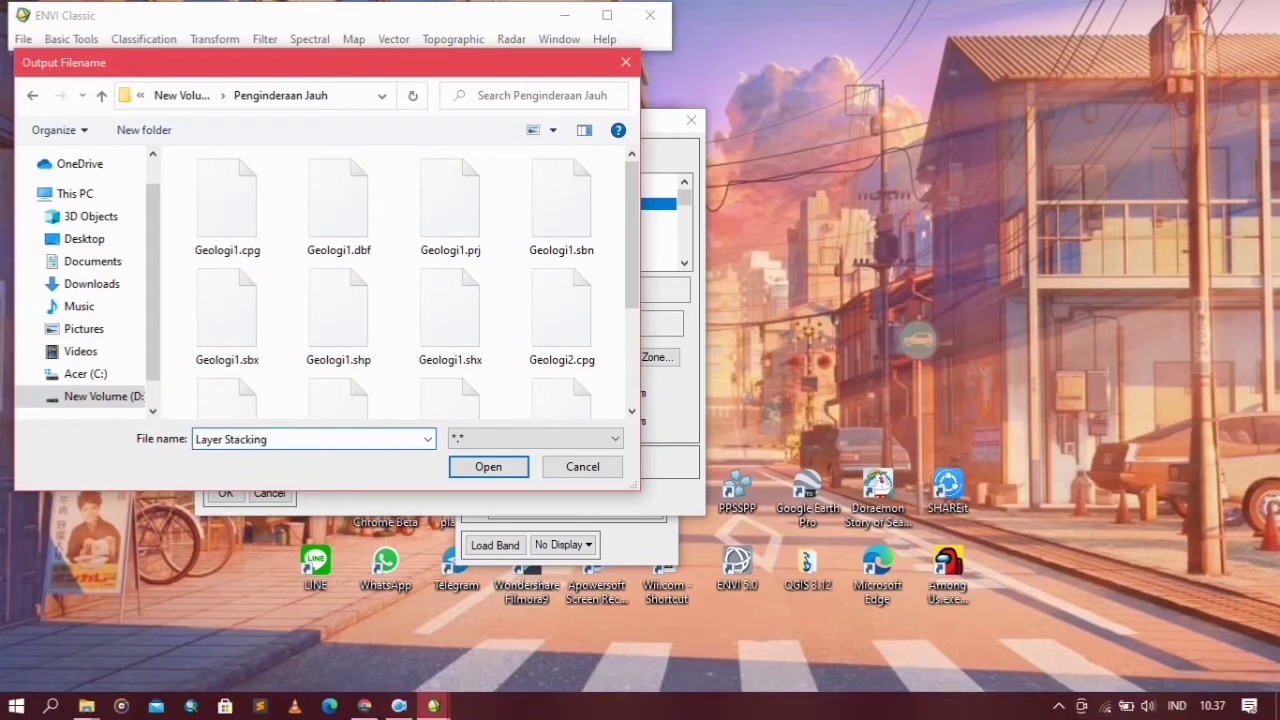
key(Return)
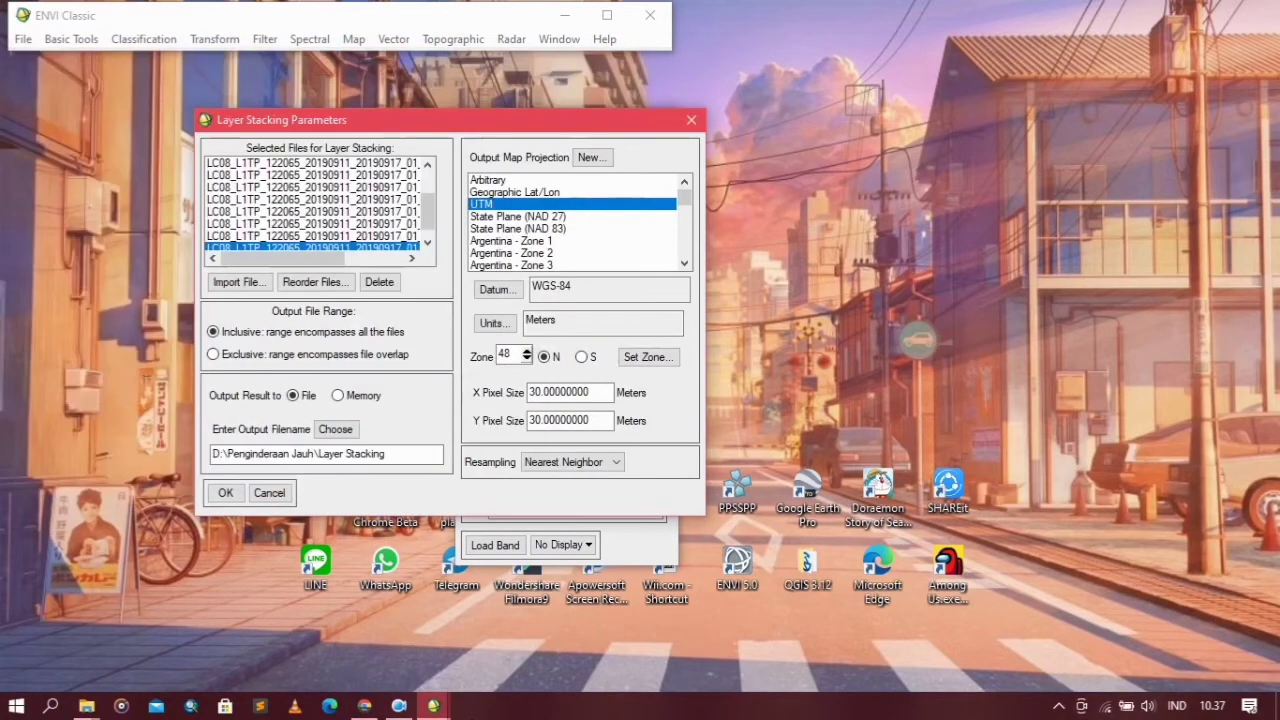
click(225, 492)
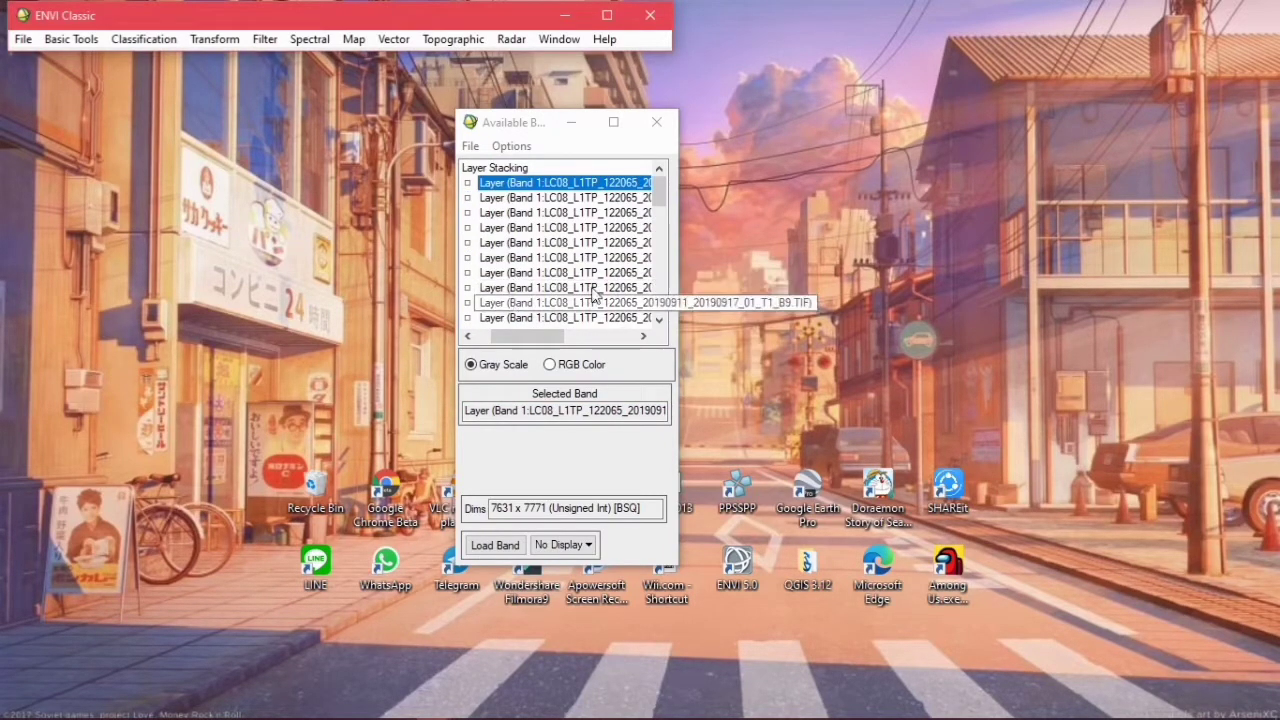
Load the stacked image as an RGB composite with B7 as red, B5 as green and B4 as blue.
drag(677, 270, 842, 290)
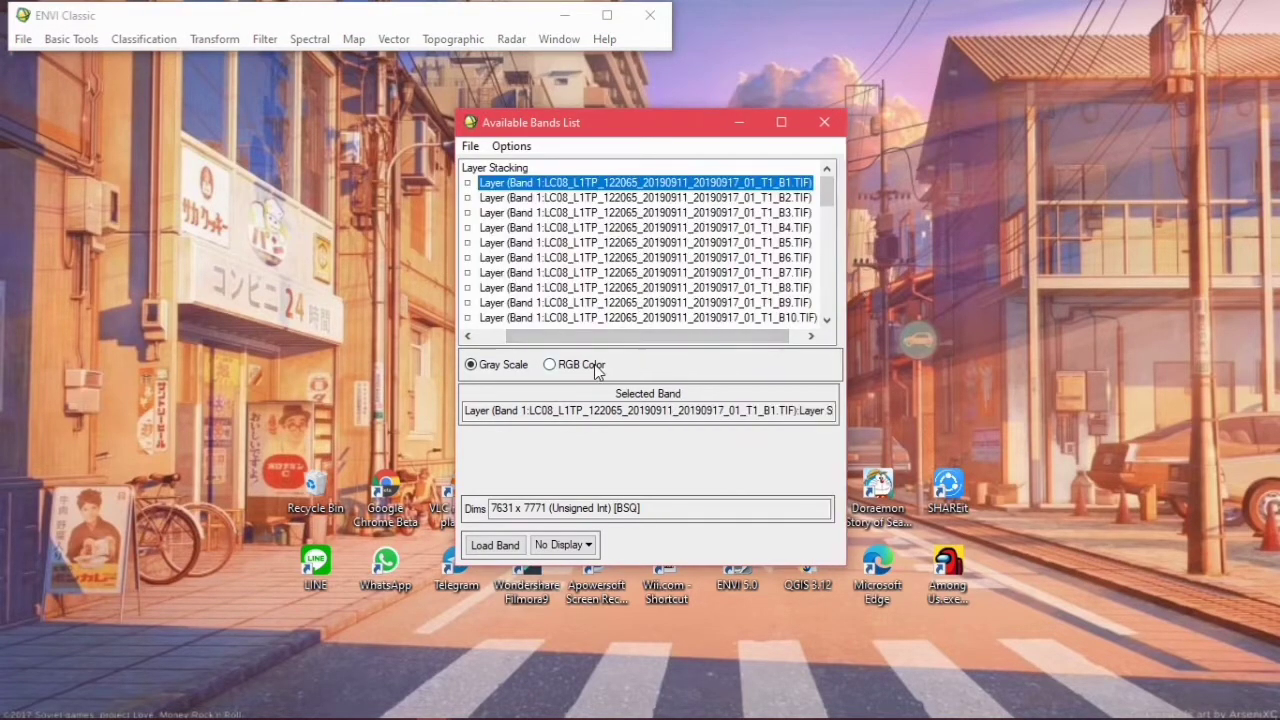
click(598, 366)
click(801, 274)
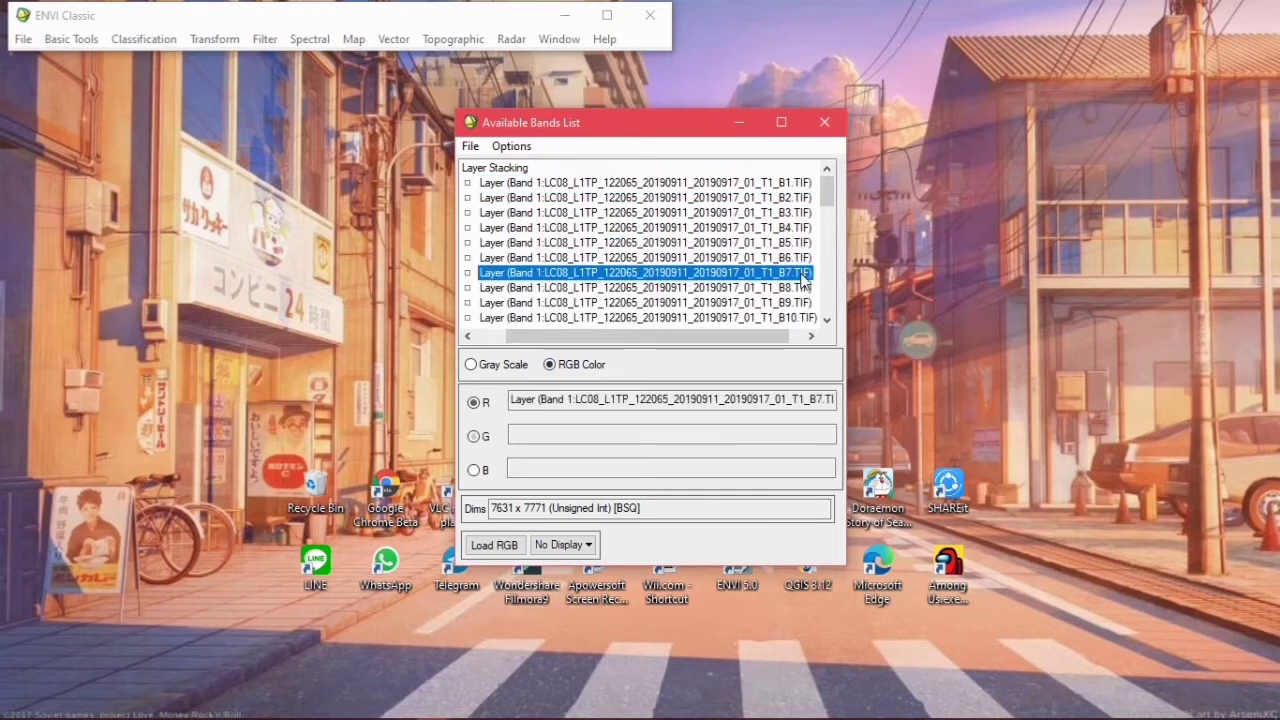
click(797, 244)
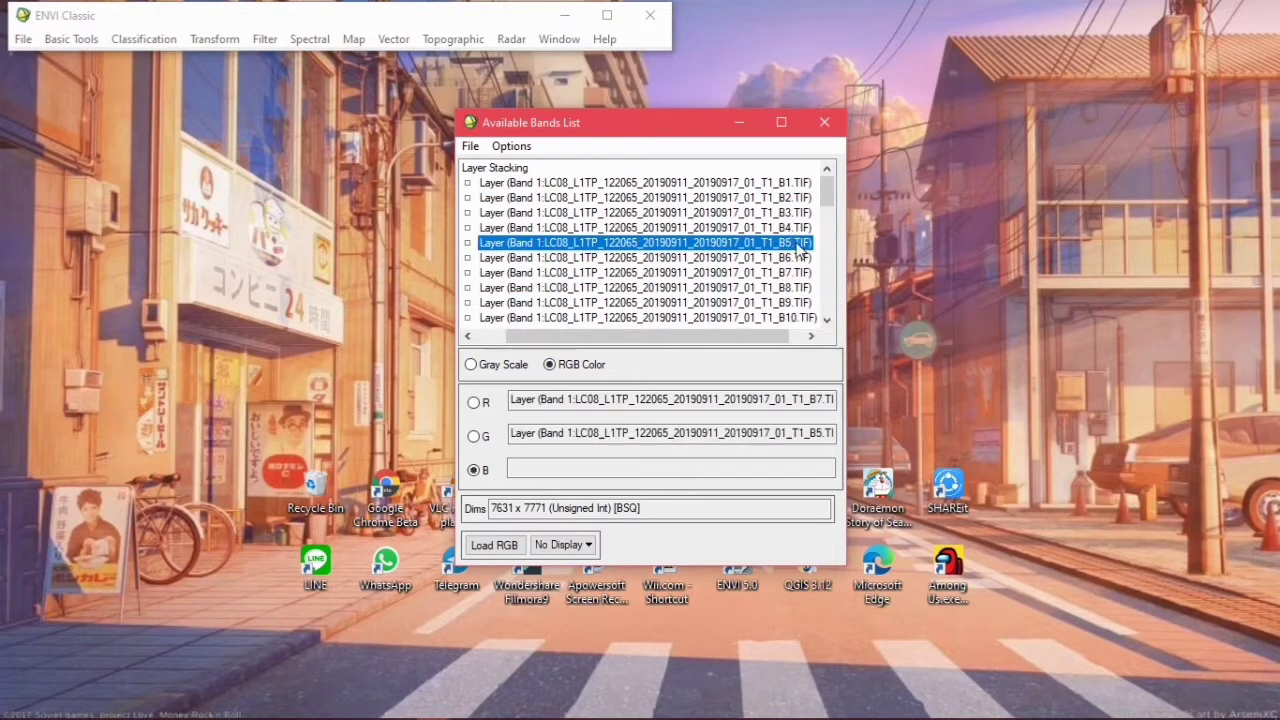
click(799, 228)
click(515, 544)
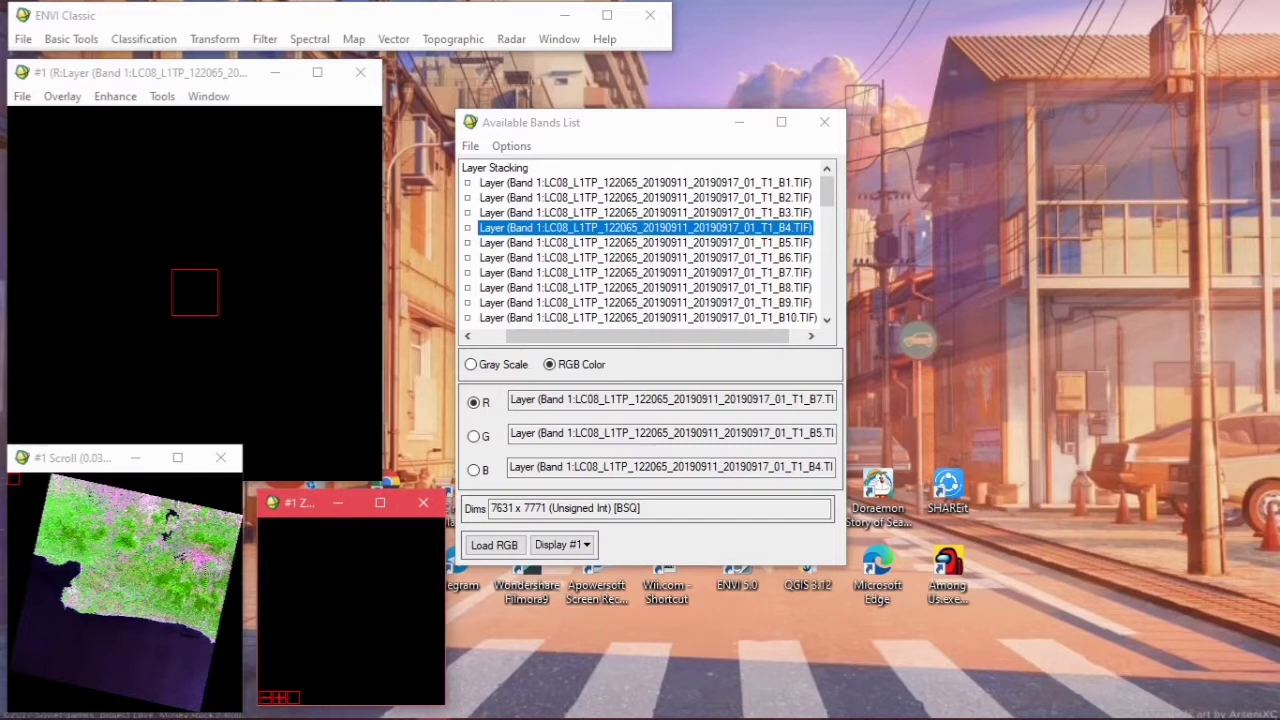
Examine the pink urban area in the eastern part of the scene, shifting the zoom box slightly within the main image.
click(201, 553)
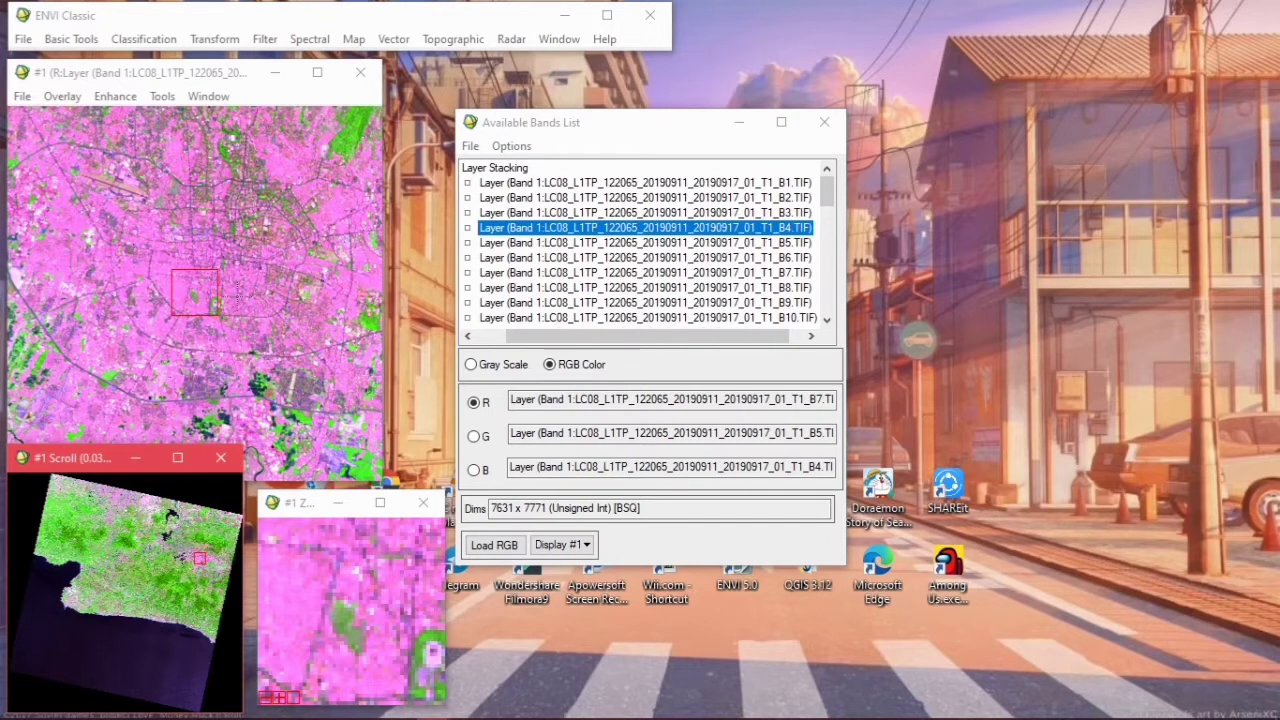
click(226, 306)
drag(223, 314, 244, 321)
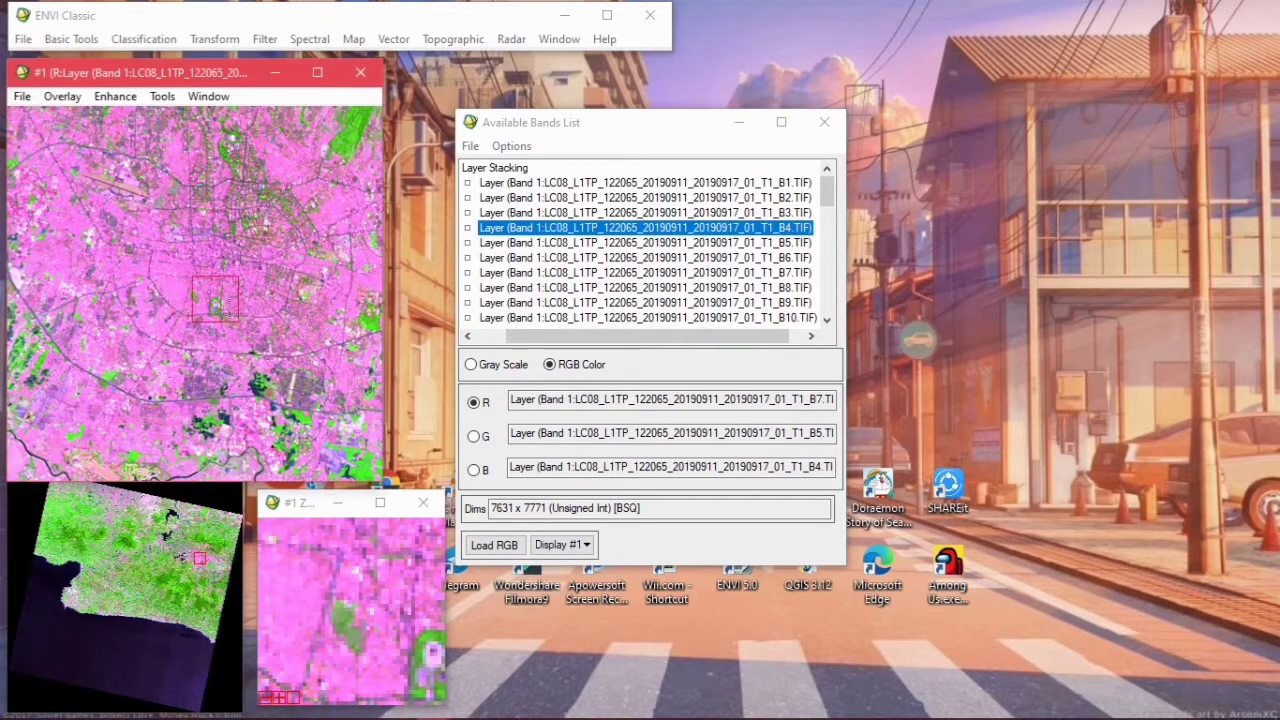
Select Layer Stacking as the Resize Data input and limit it to a 1000 x 1000 spatial subset over the urban area using the displayed image.
click(86, 52)
click(80, 40)
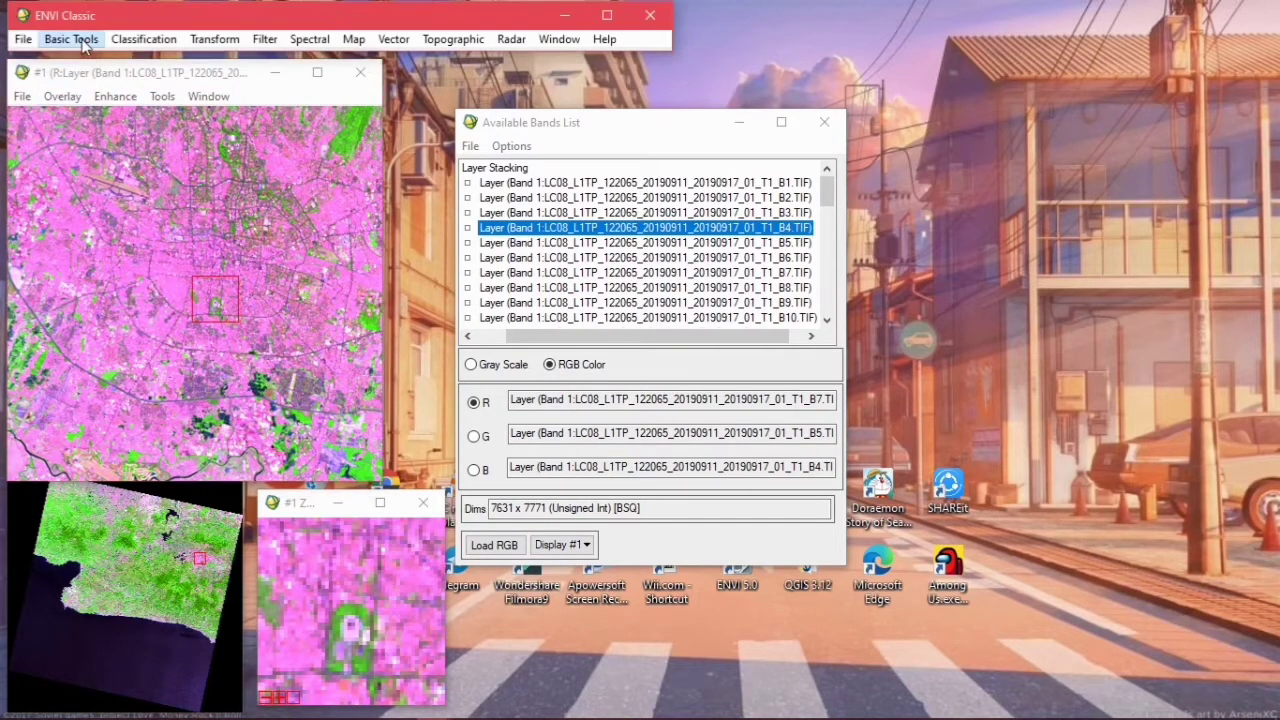
click(96, 66)
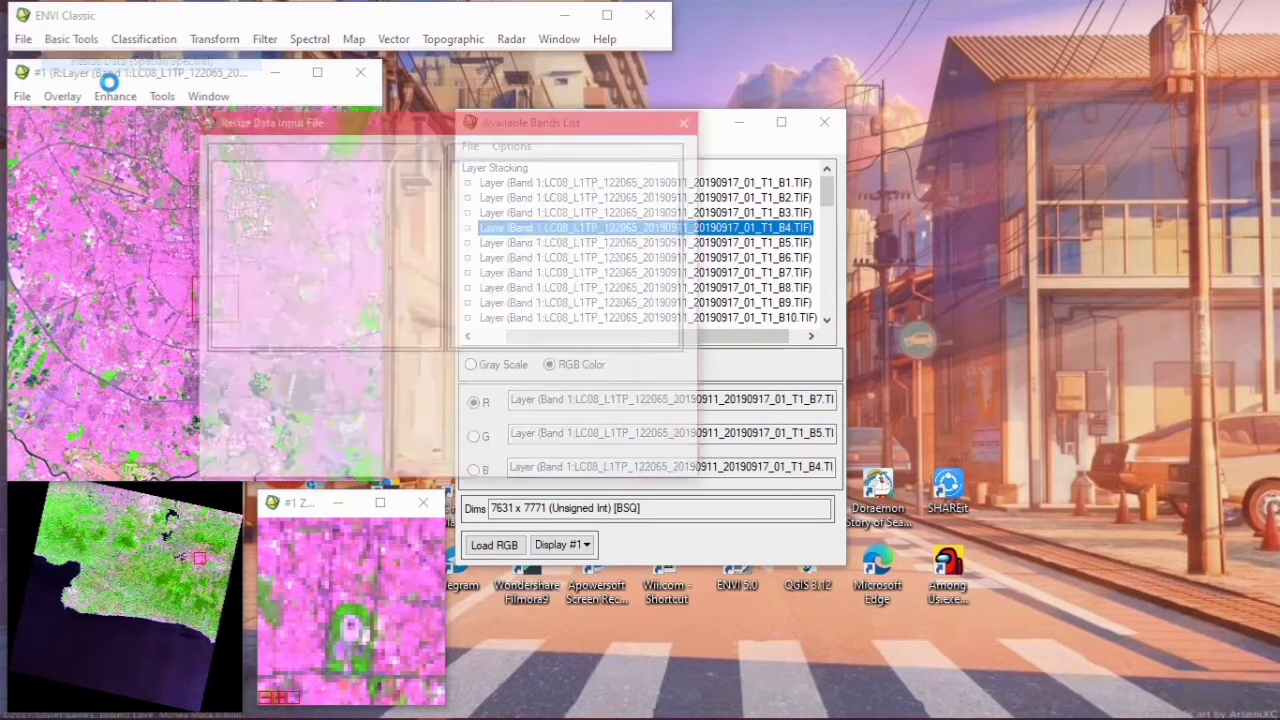
click(280, 168)
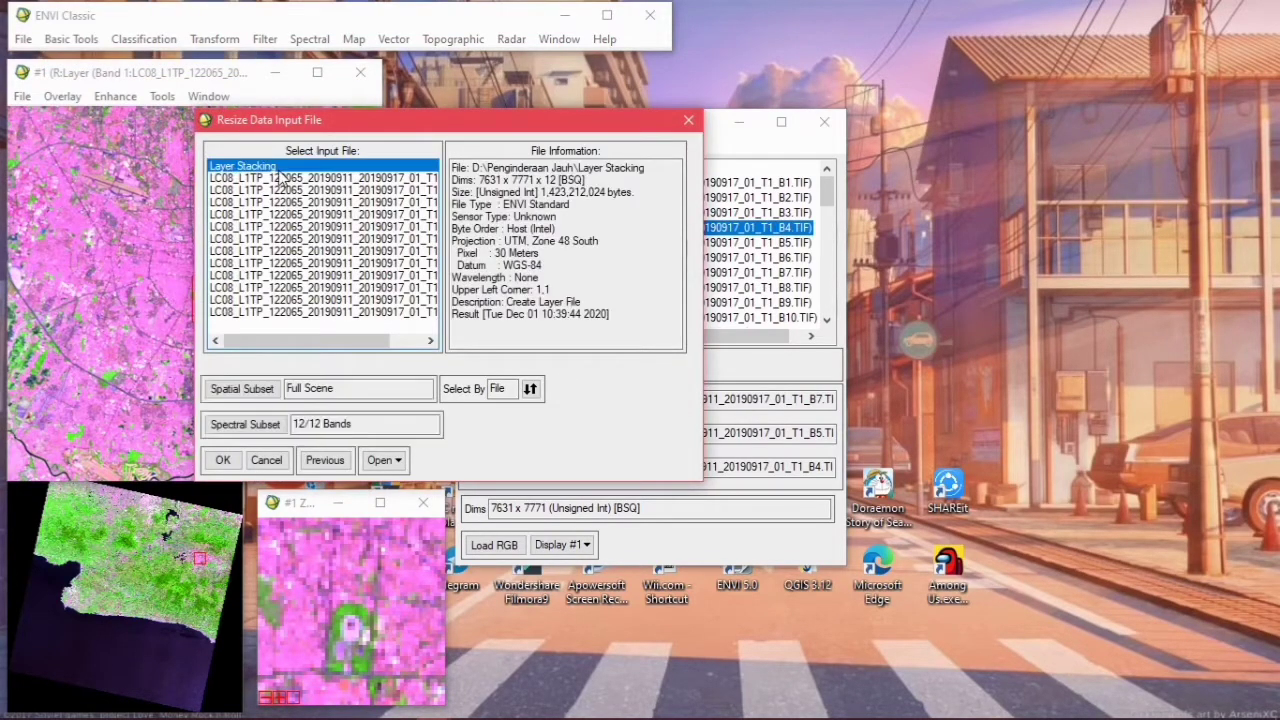
click(266, 390)
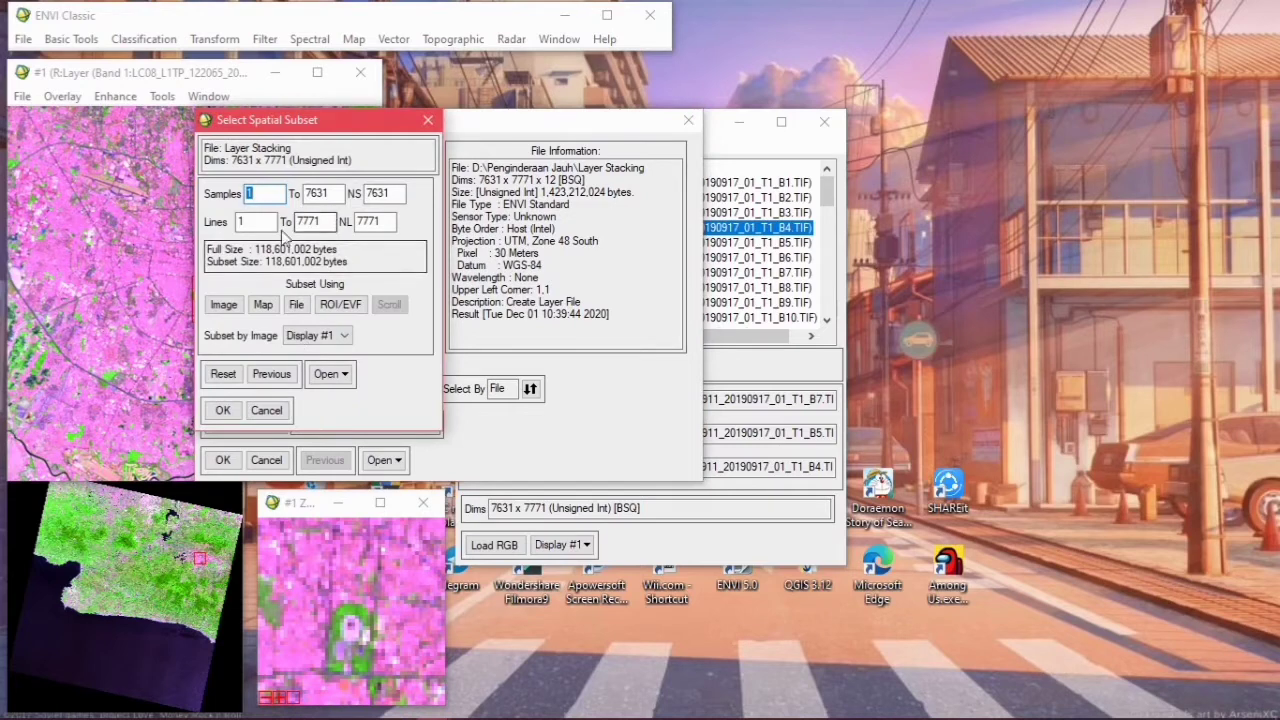
click(223, 304)
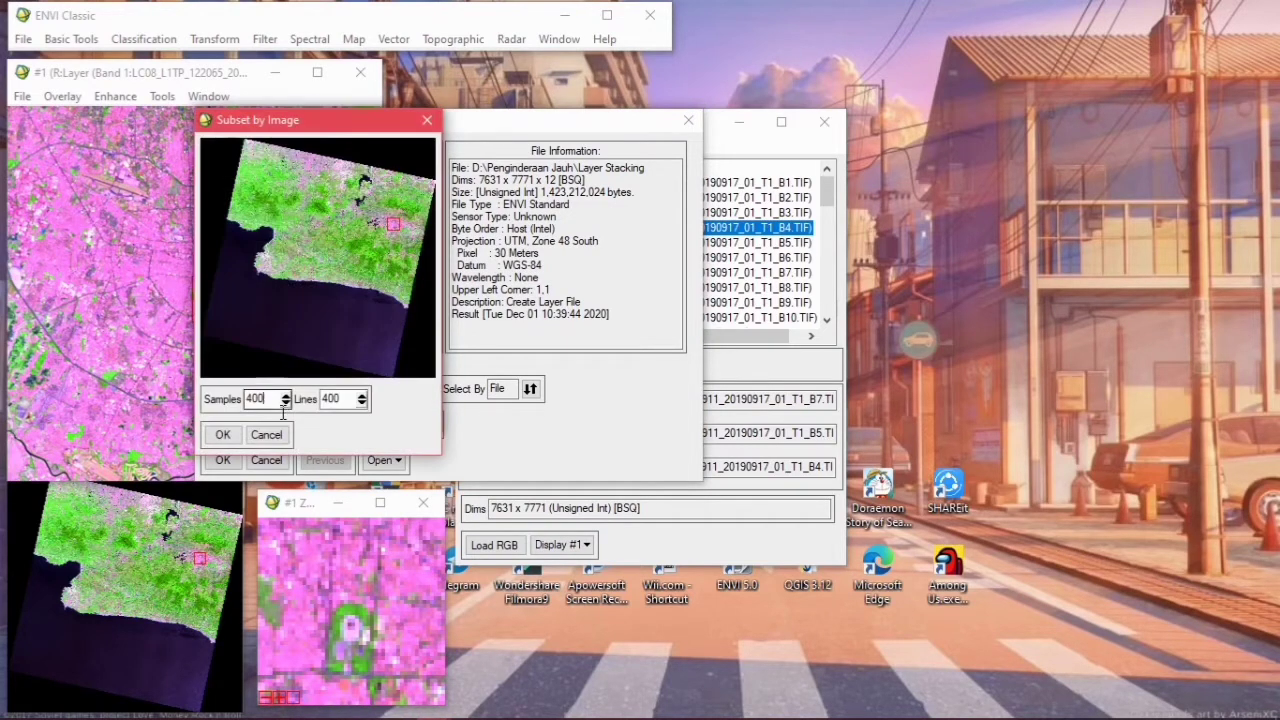
double_click(250, 399)
text(1000)
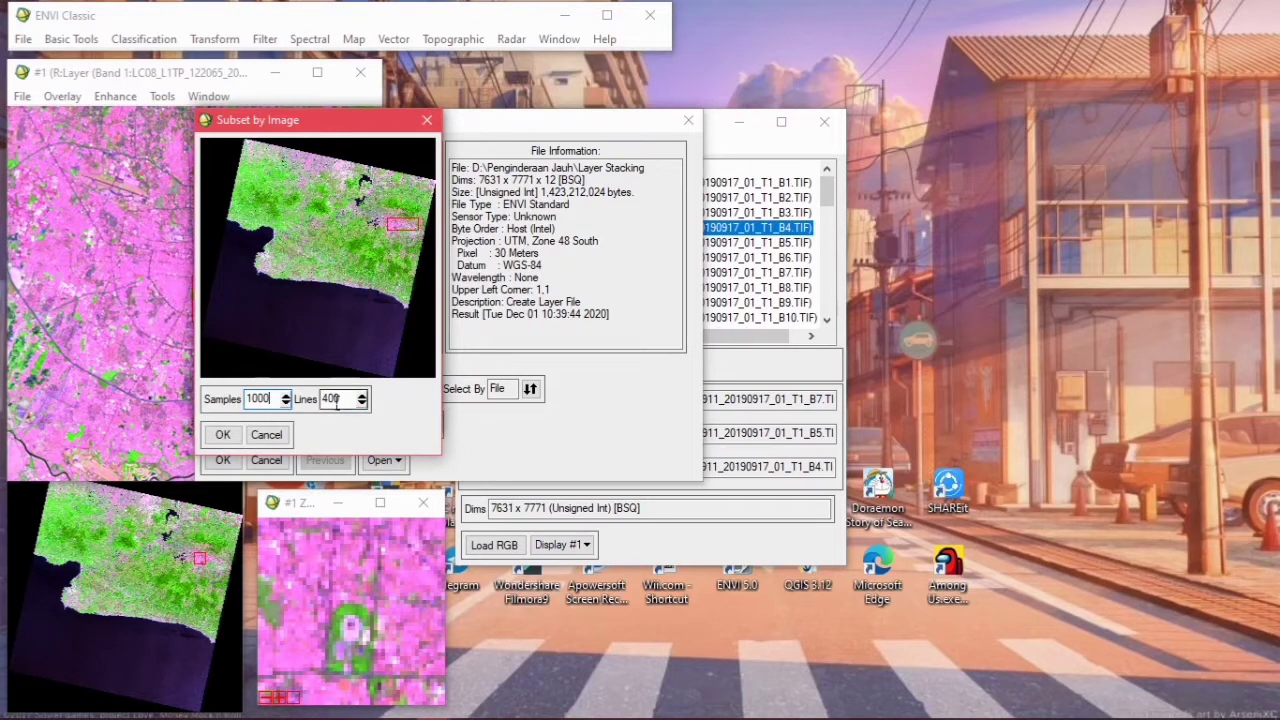
text(10)
key(Return)
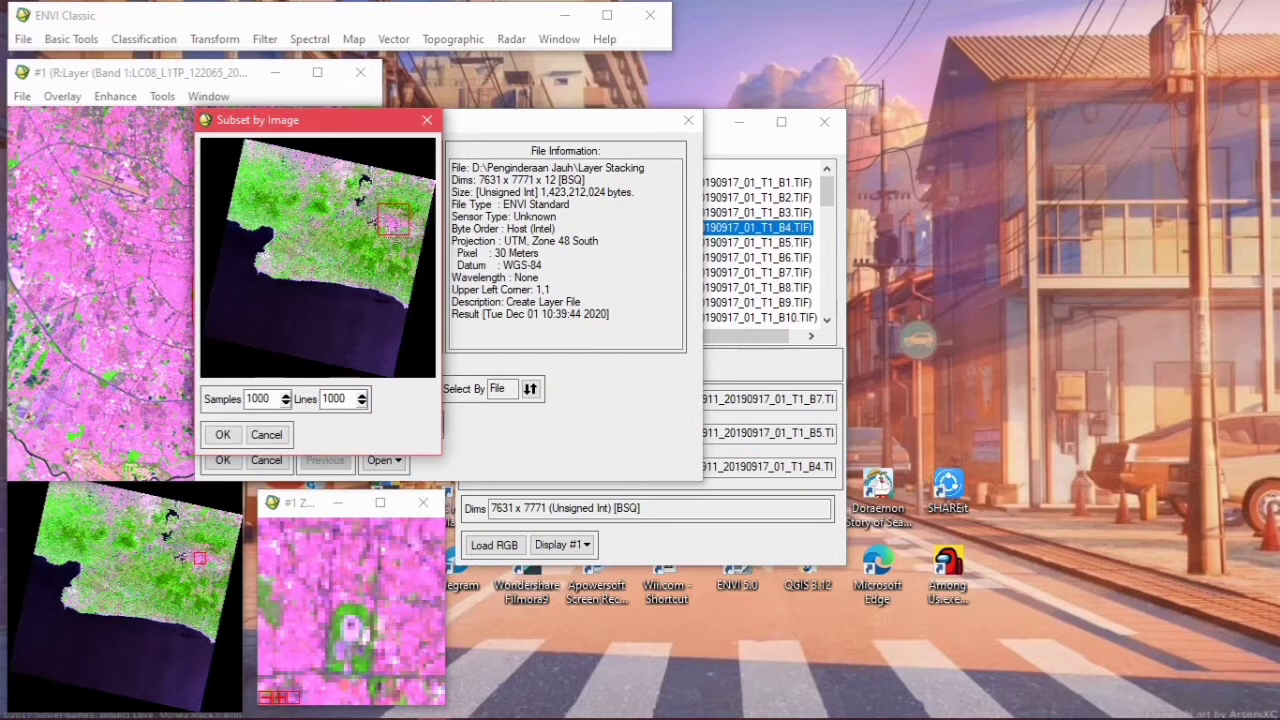
click(236, 434)
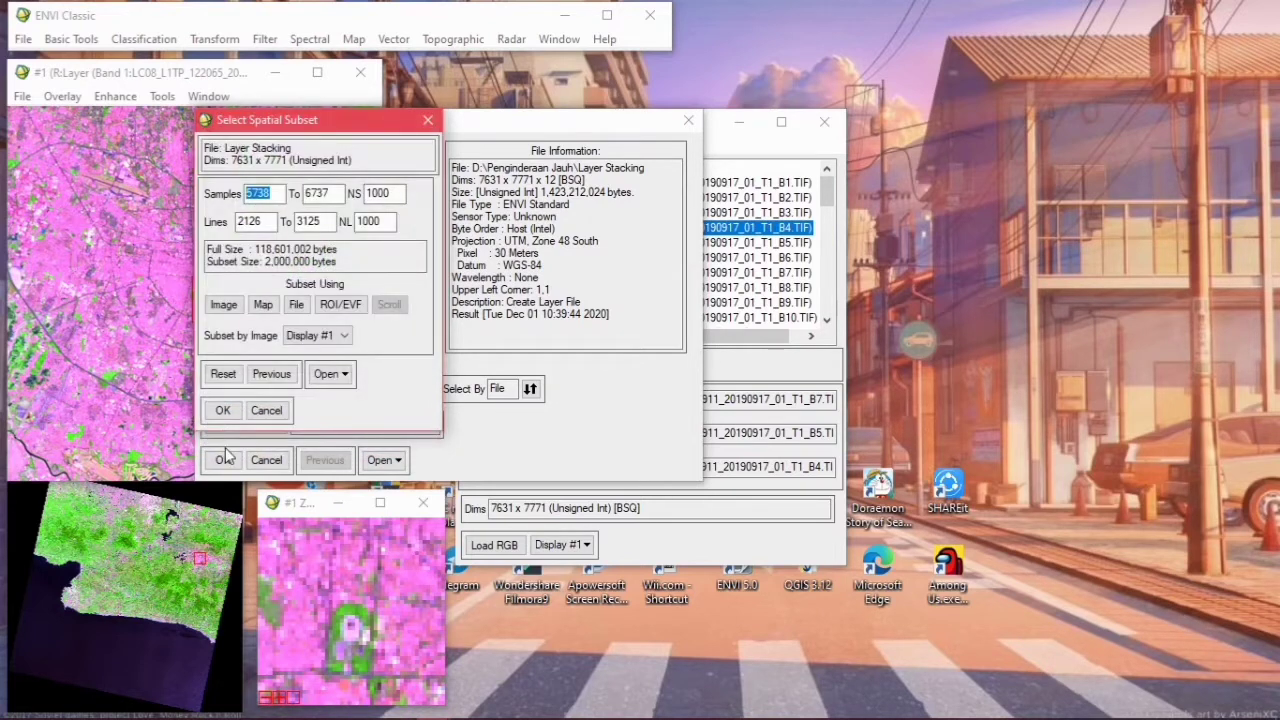
click(234, 418)
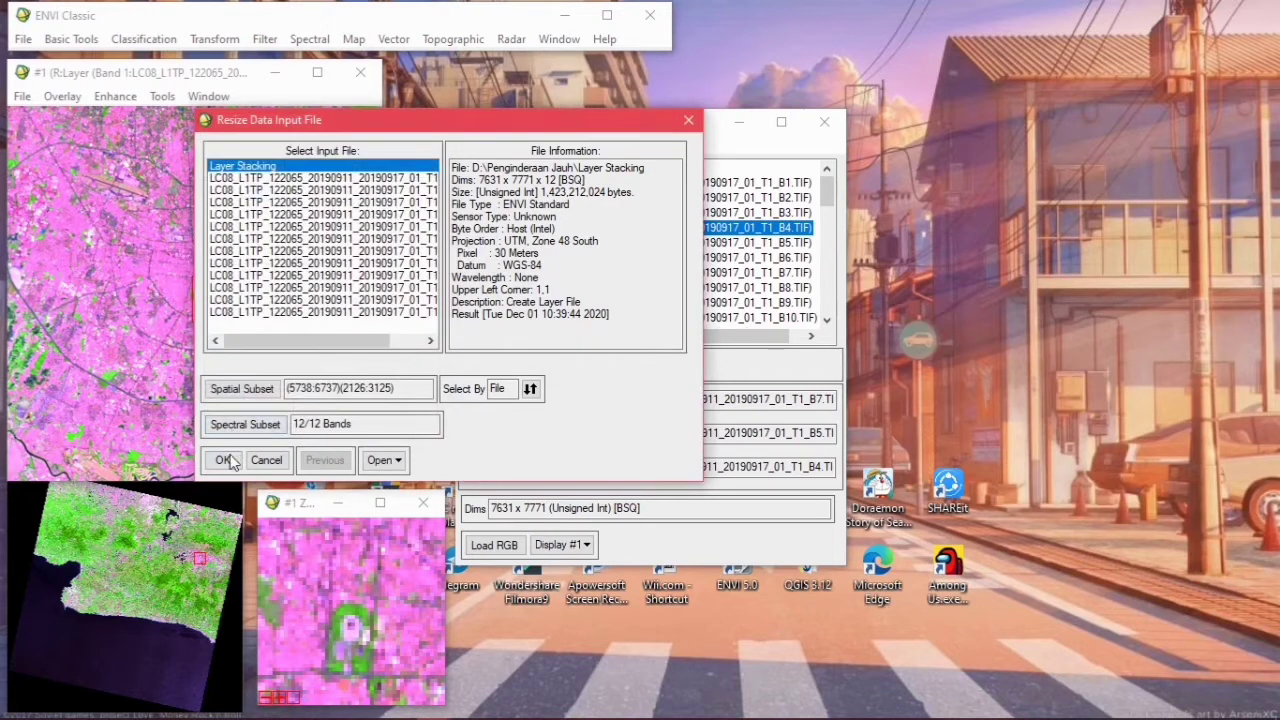
Set the resize output file to "Resize Data" in the Penginderaan Jauh folder on drive D and run the resize.
click(224, 459)
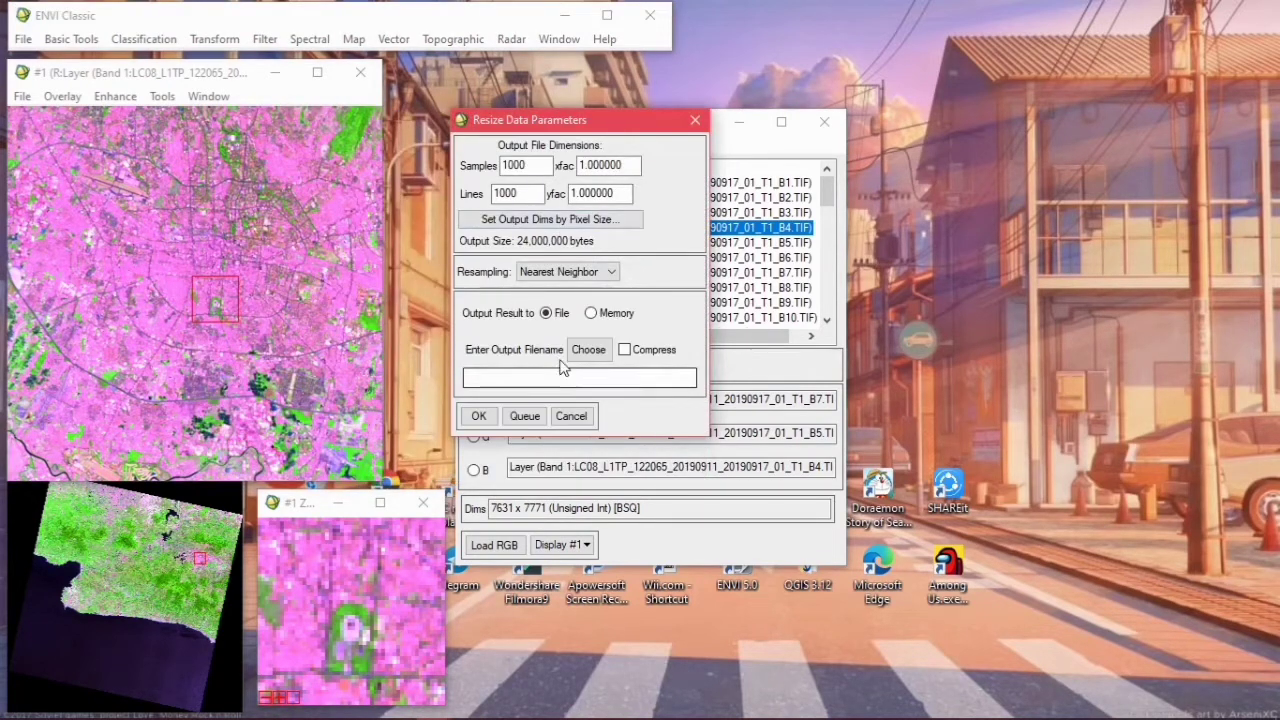
click(597, 357)
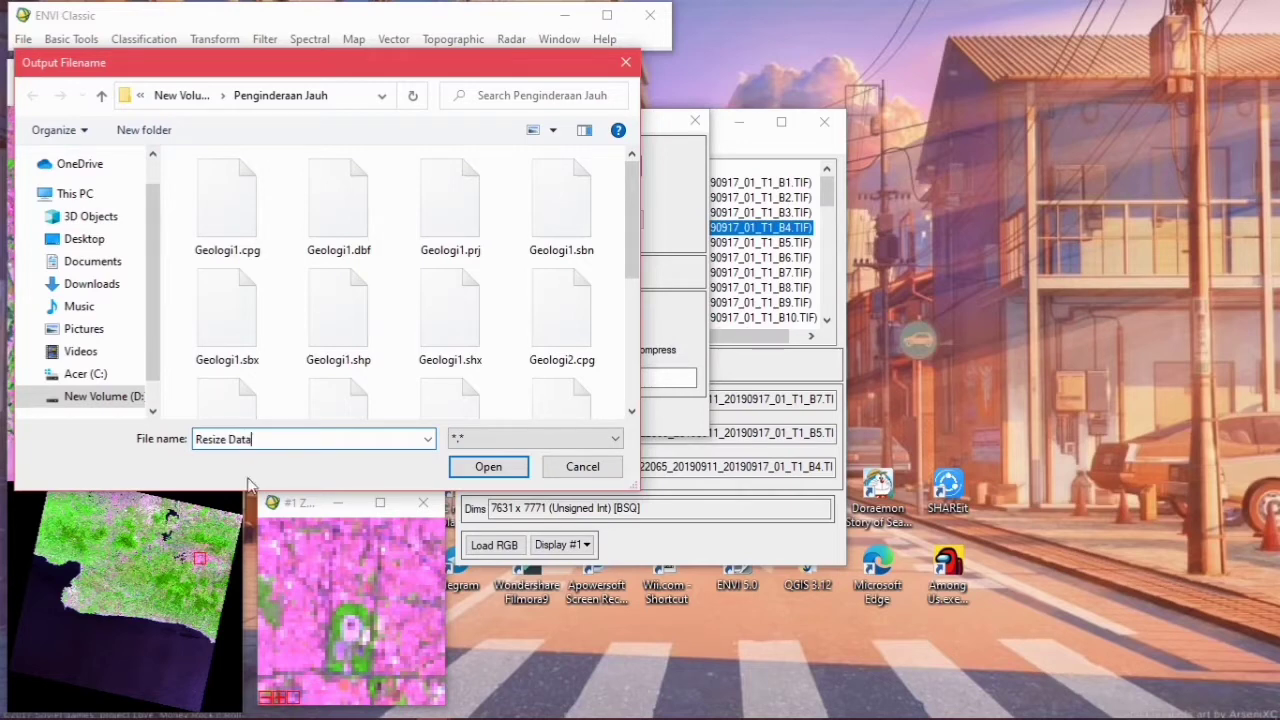
click(455, 467)
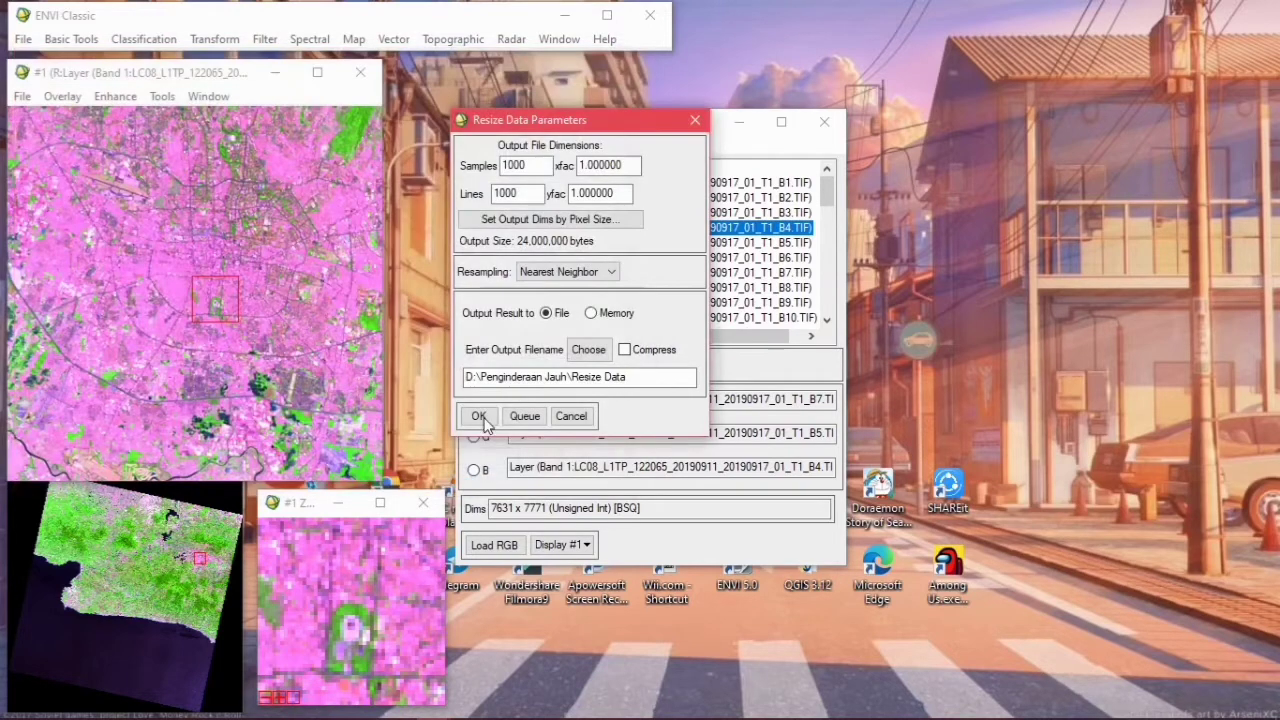
click(484, 418)
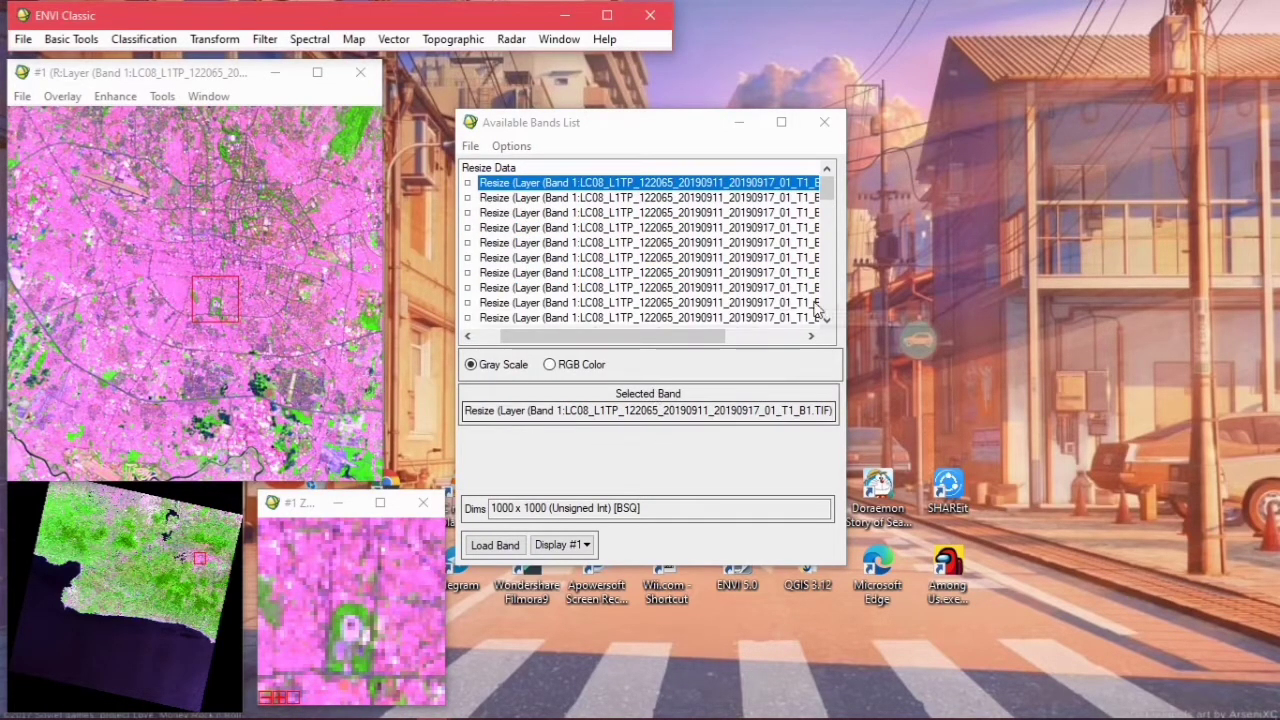
Load the resized image as an RGB composite with B7 as red, B5 as green and B4 as blue, centring the display on the city.
click(549, 365)
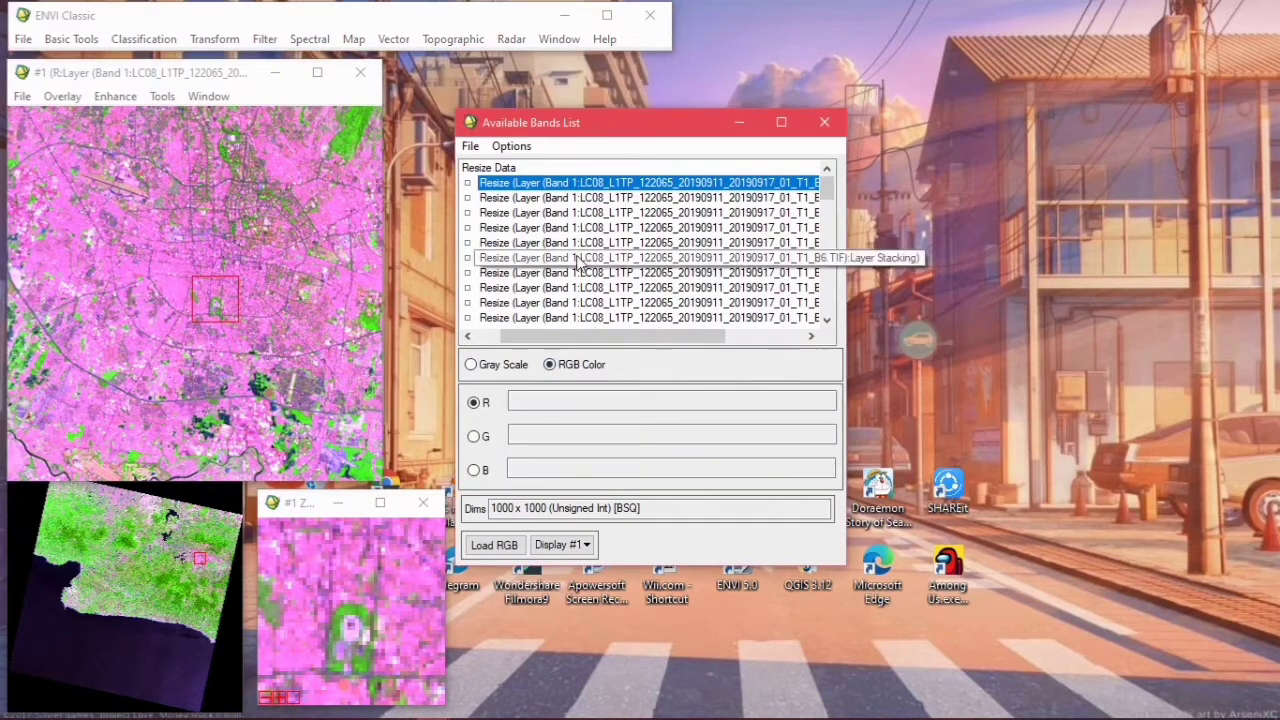
click(803, 274)
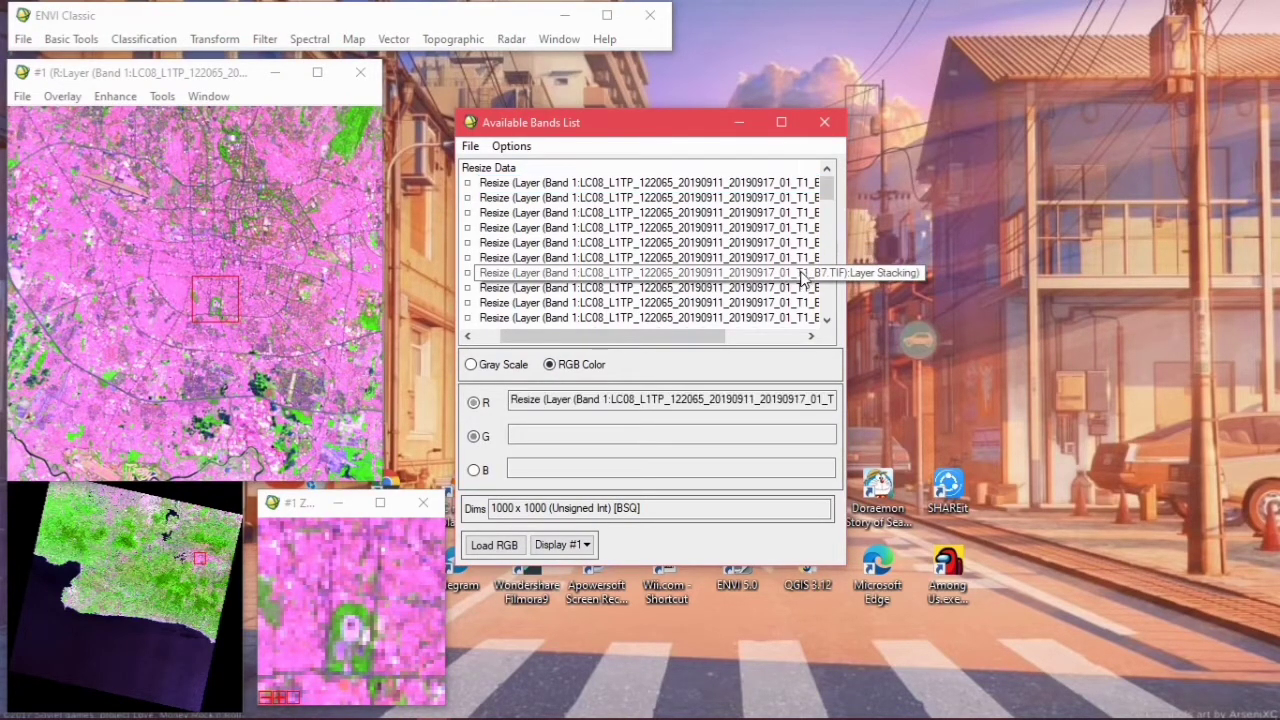
click(804, 244)
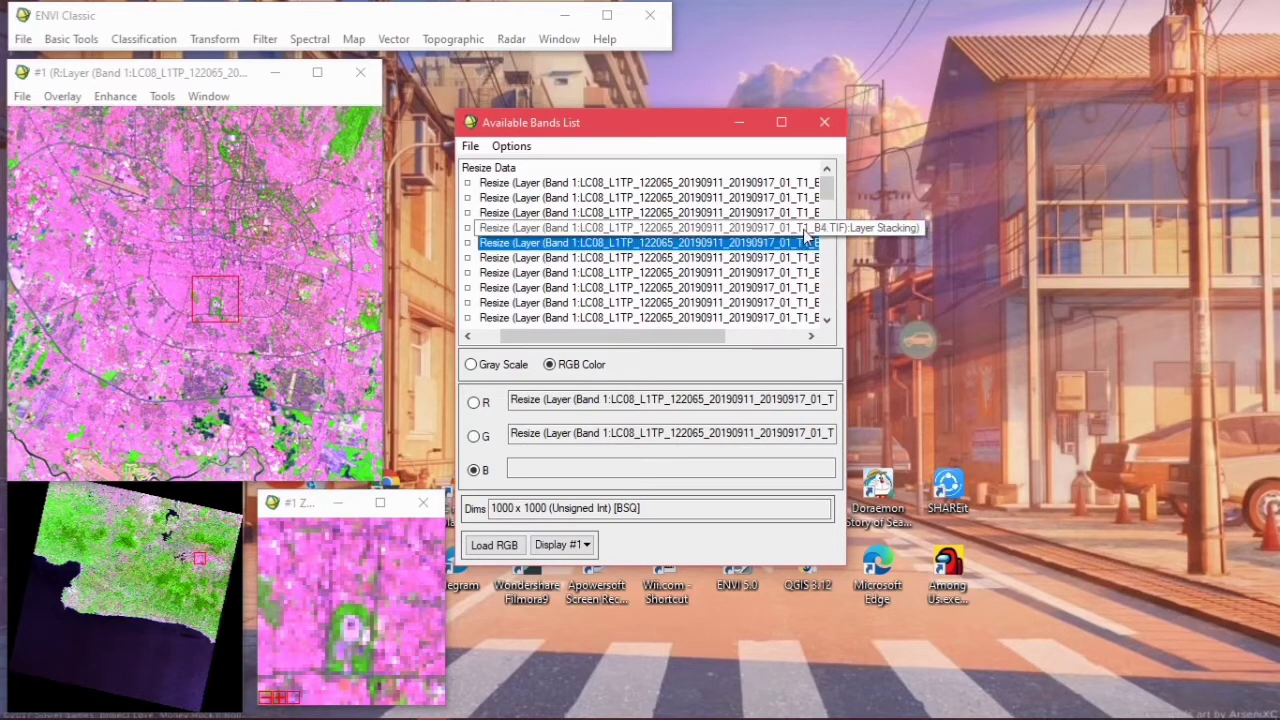
click(800, 228)
click(497, 545)
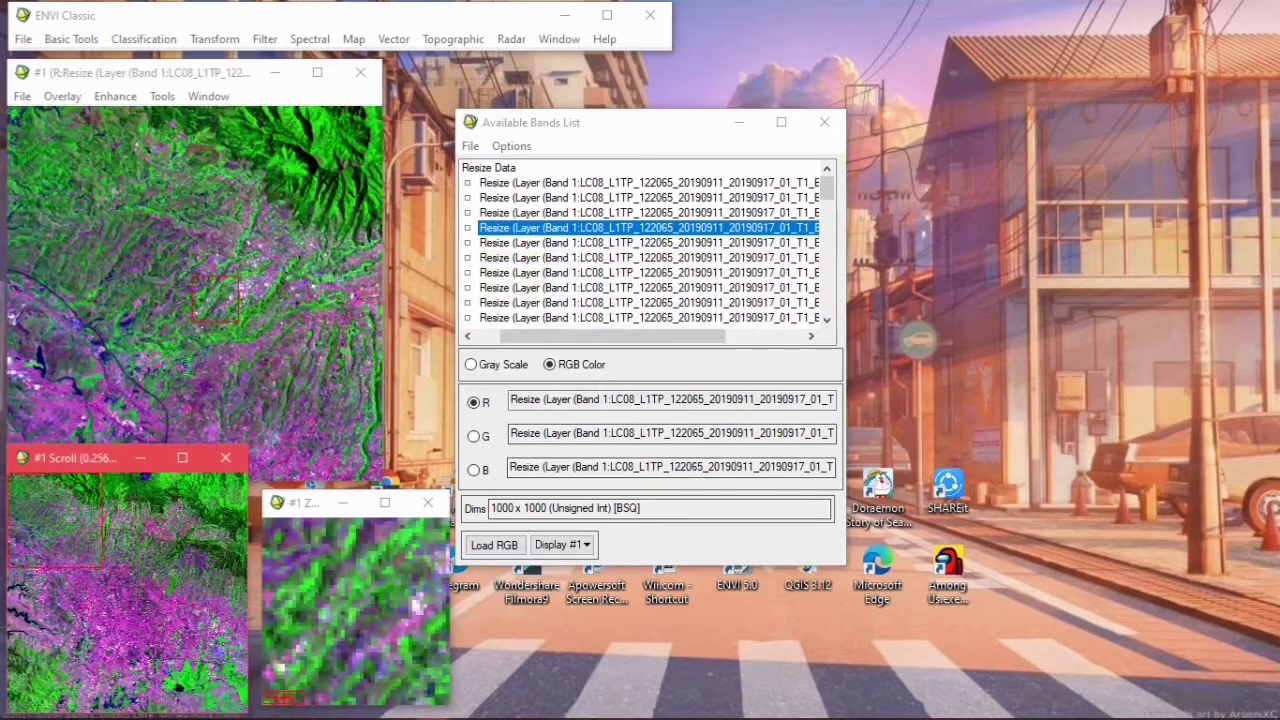
click(147, 612)
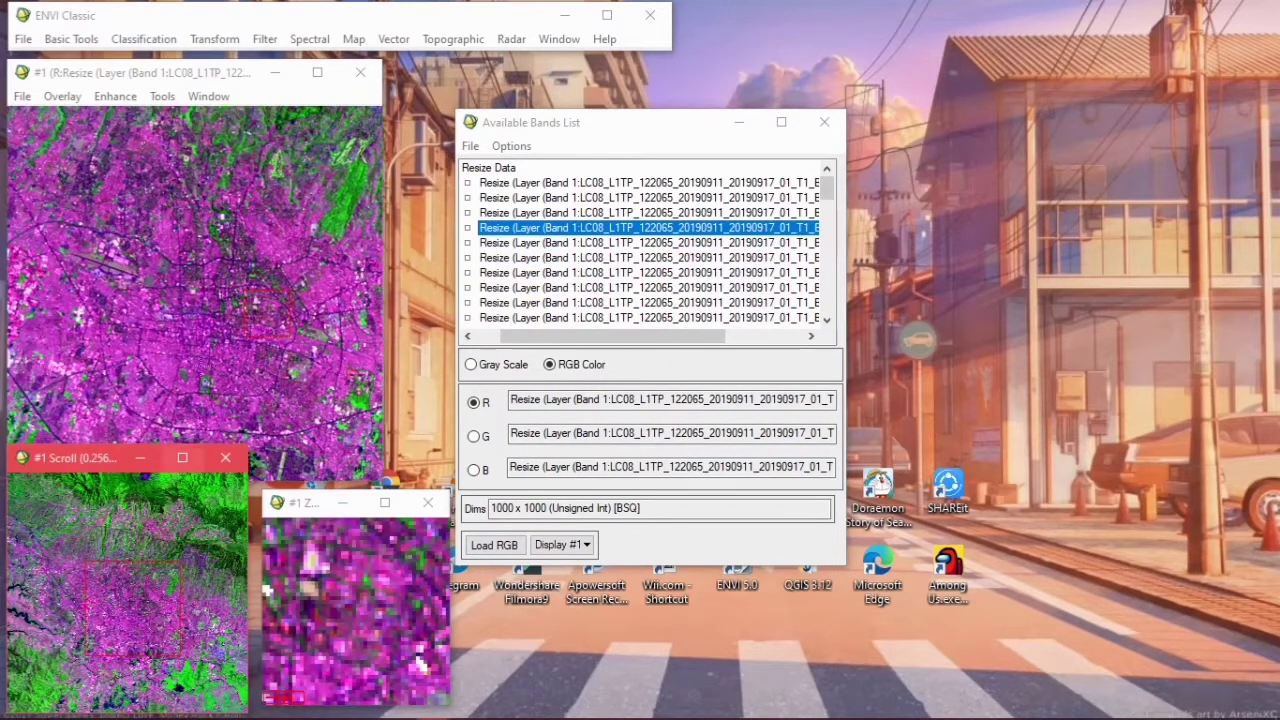
Save the displayed composite as a TIFF/GeoTIFF image file named "Citra Bandung.tif" in the Penginderaan Jauh folder.
click(22, 96)
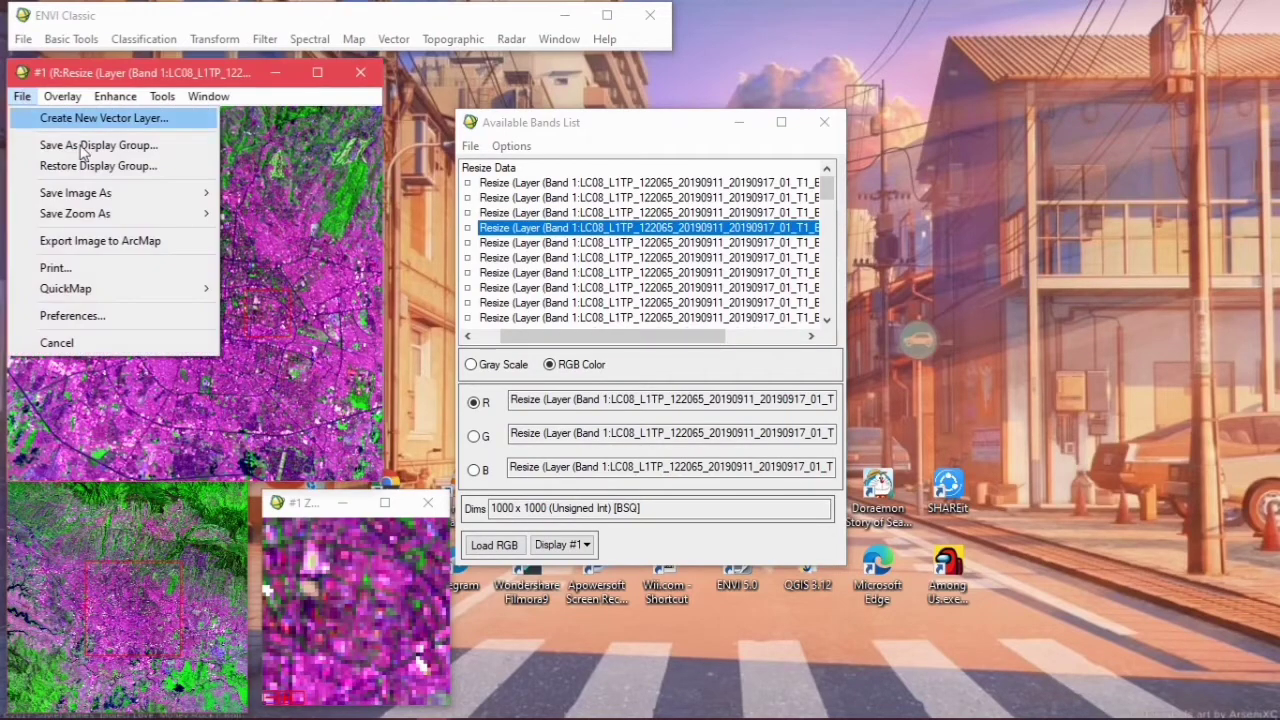
mouse_move(113, 200)
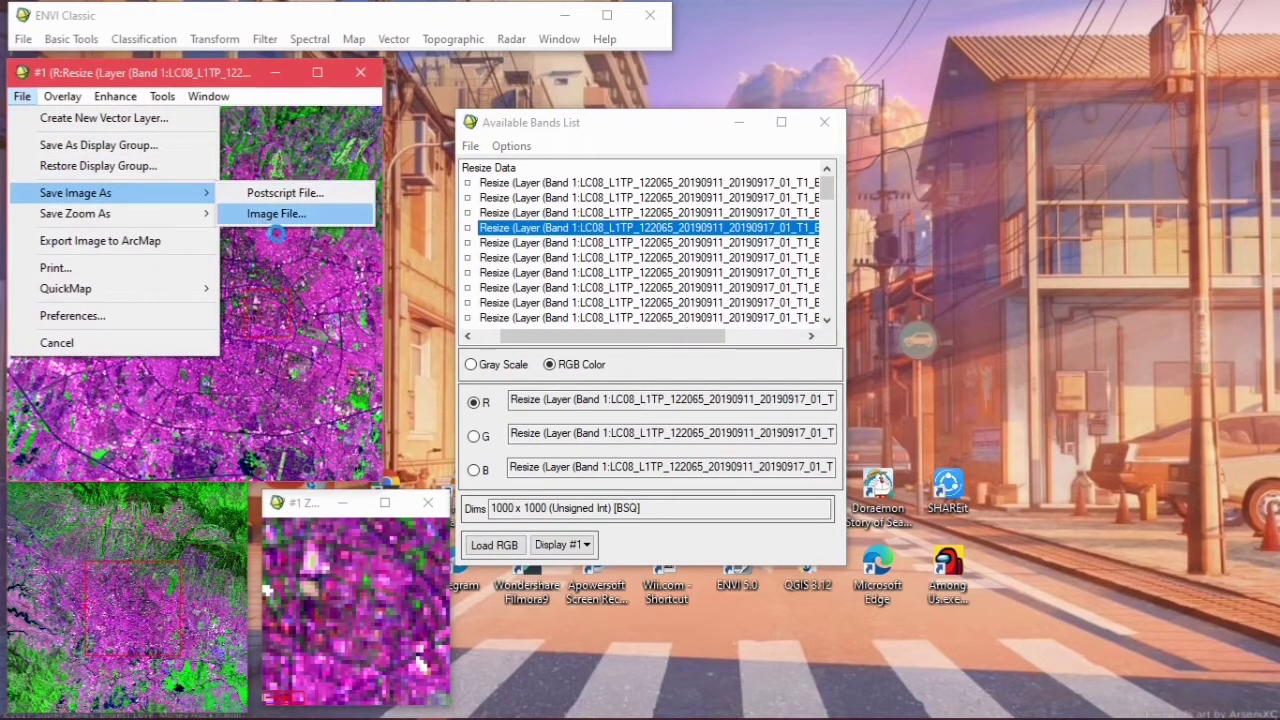
click(272, 213)
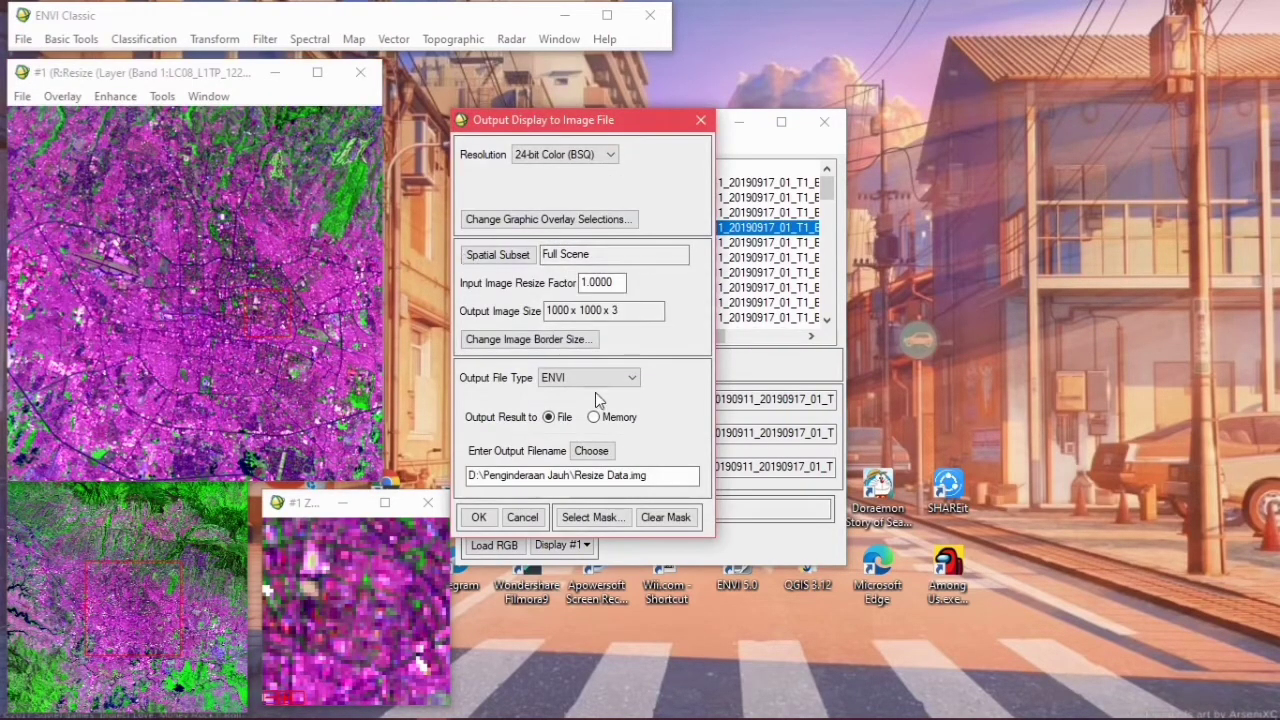
click(586, 379)
click(572, 504)
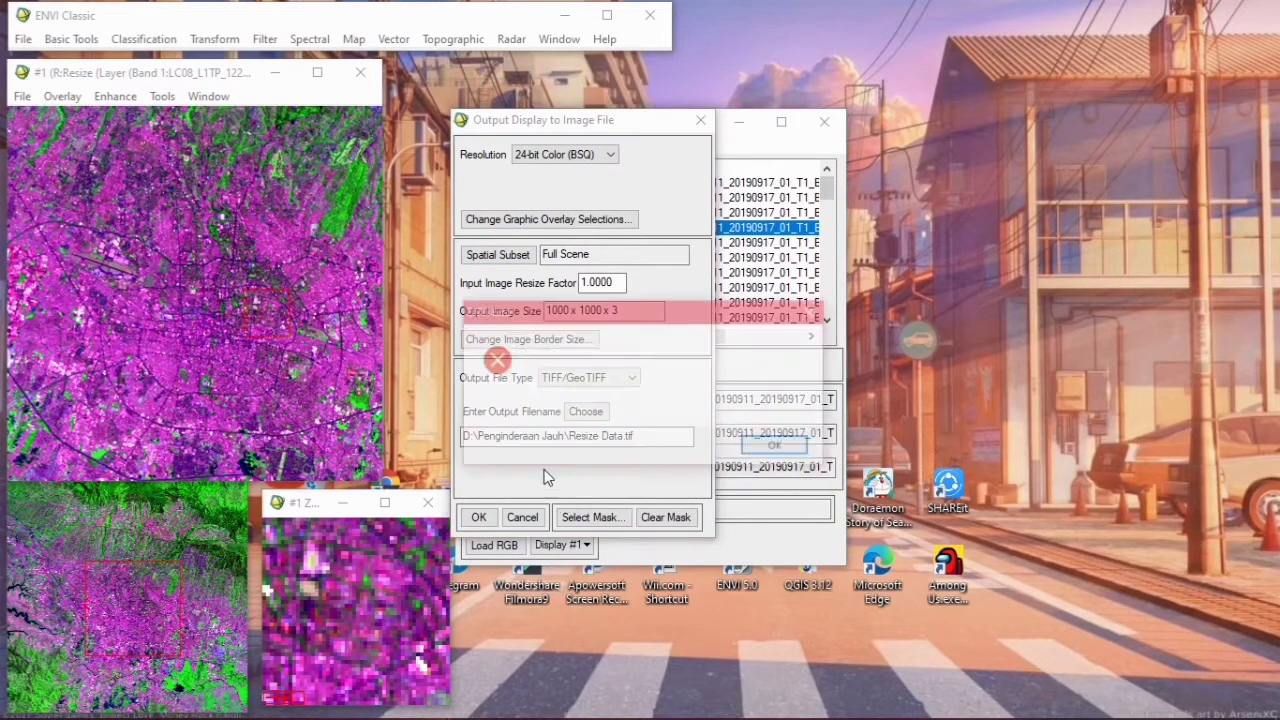
click(782, 450)
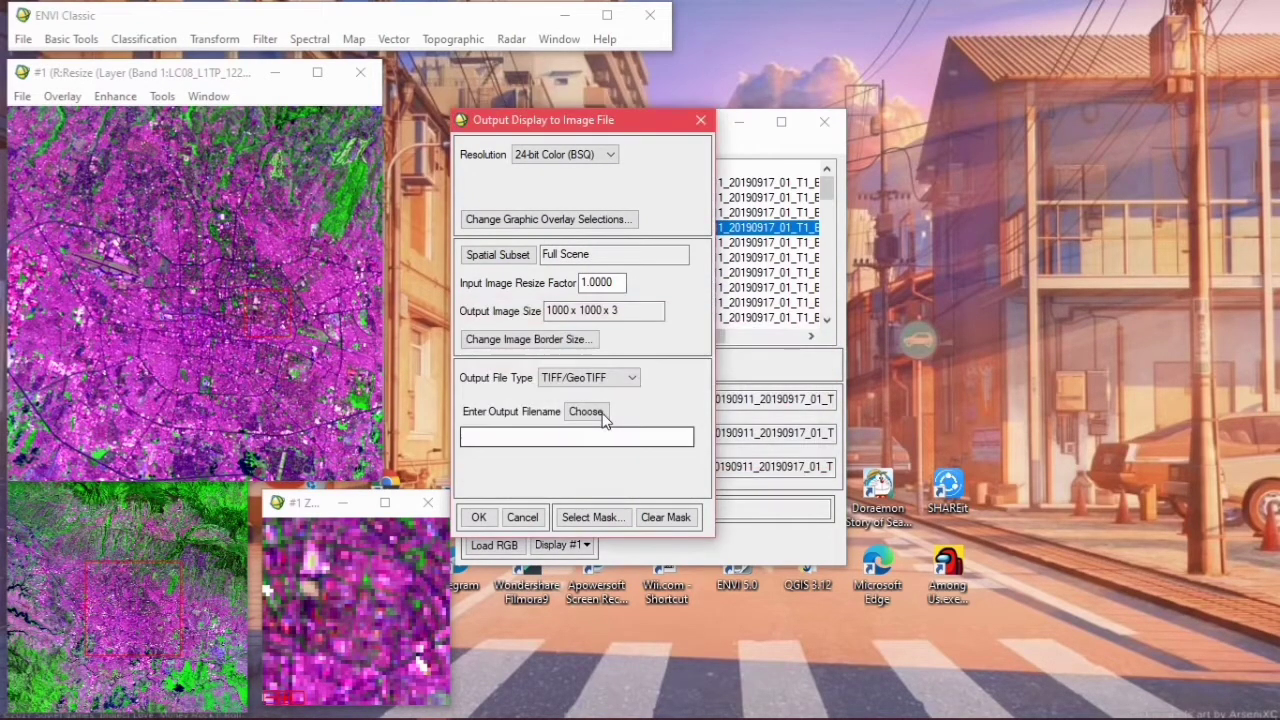
click(587, 412)
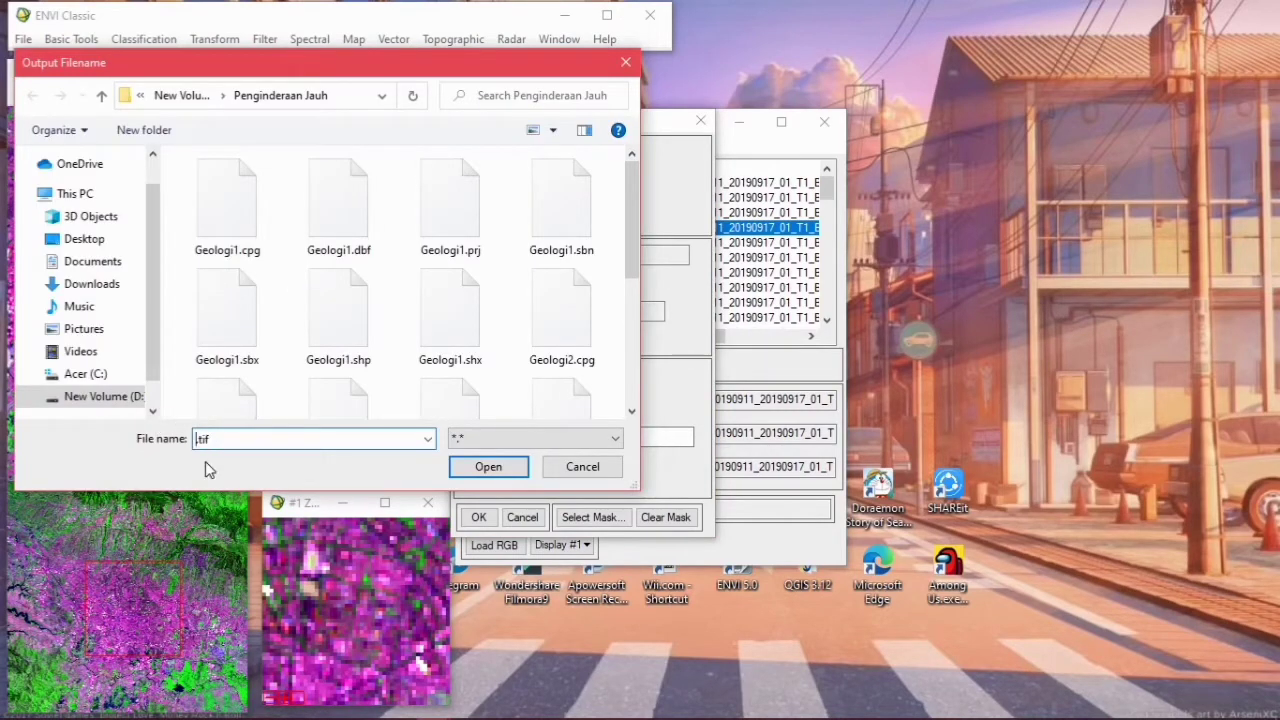
text(Citra Bandung)
key(Return)
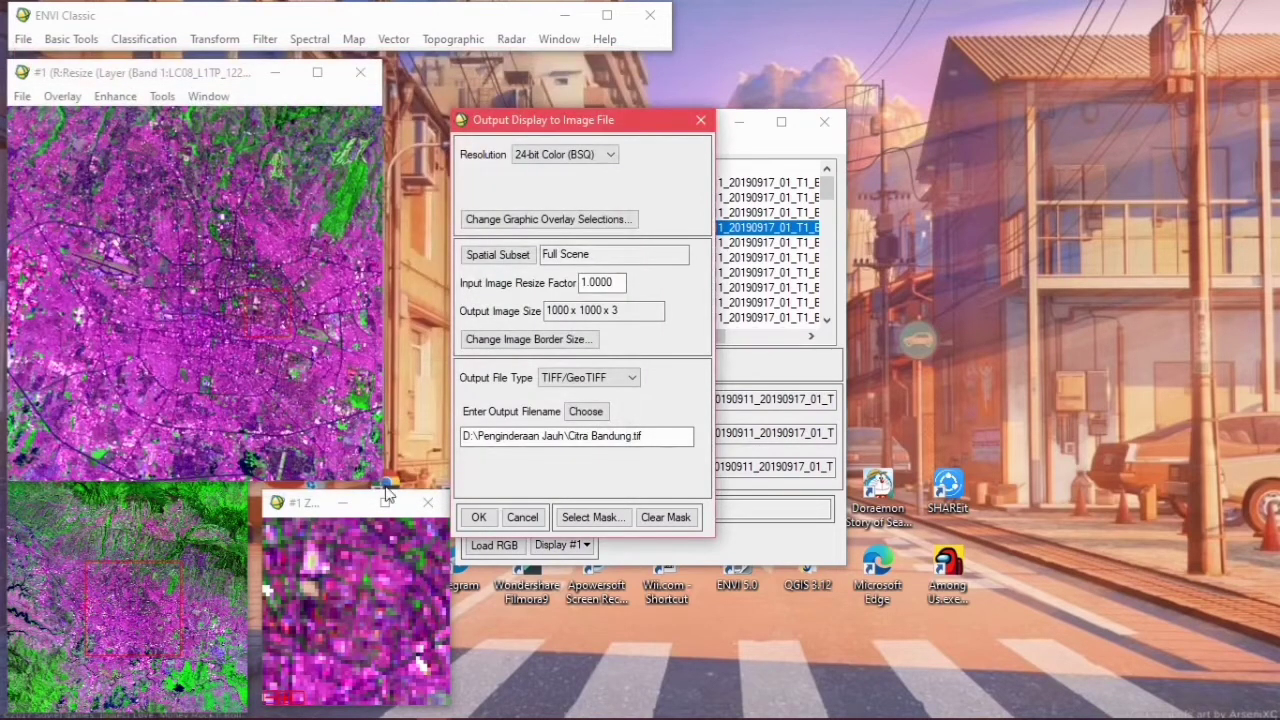
click(479, 518)
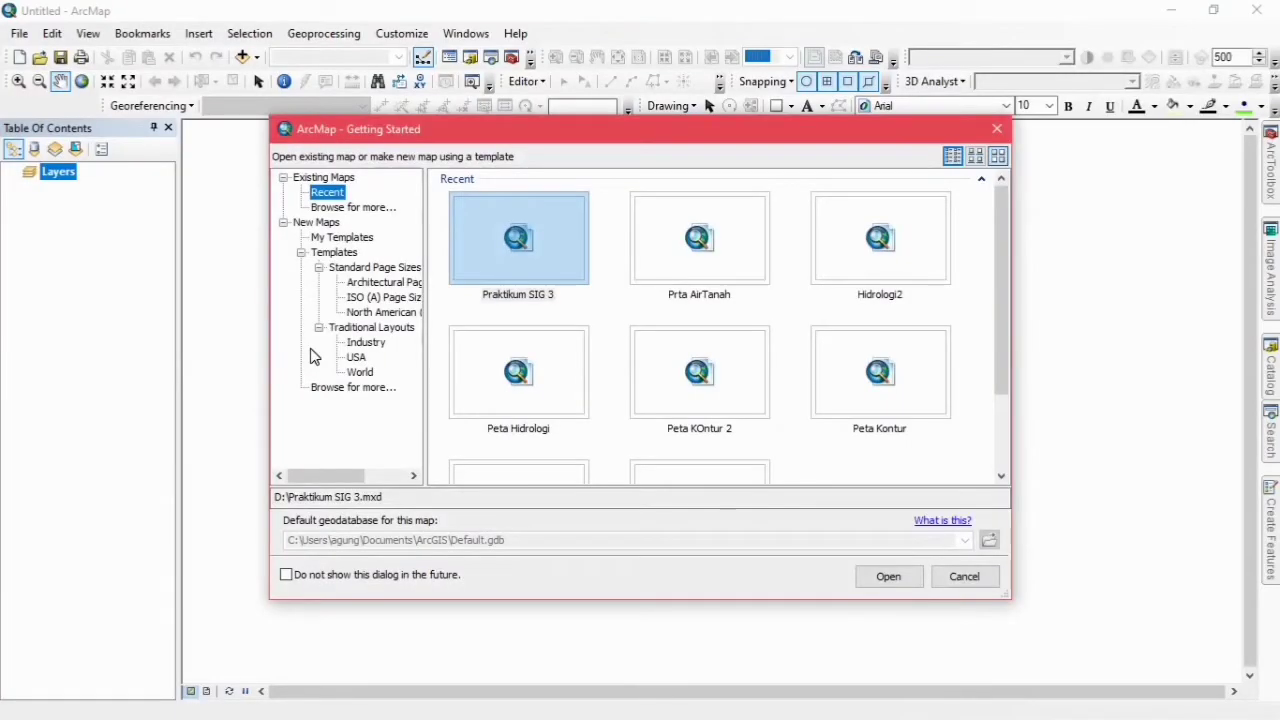
In ArcMap, dismiss the getting-started dialog and set the Layers data frame's coordinate system to WGS 1984 UTM Zone 48S.
click(958, 580)
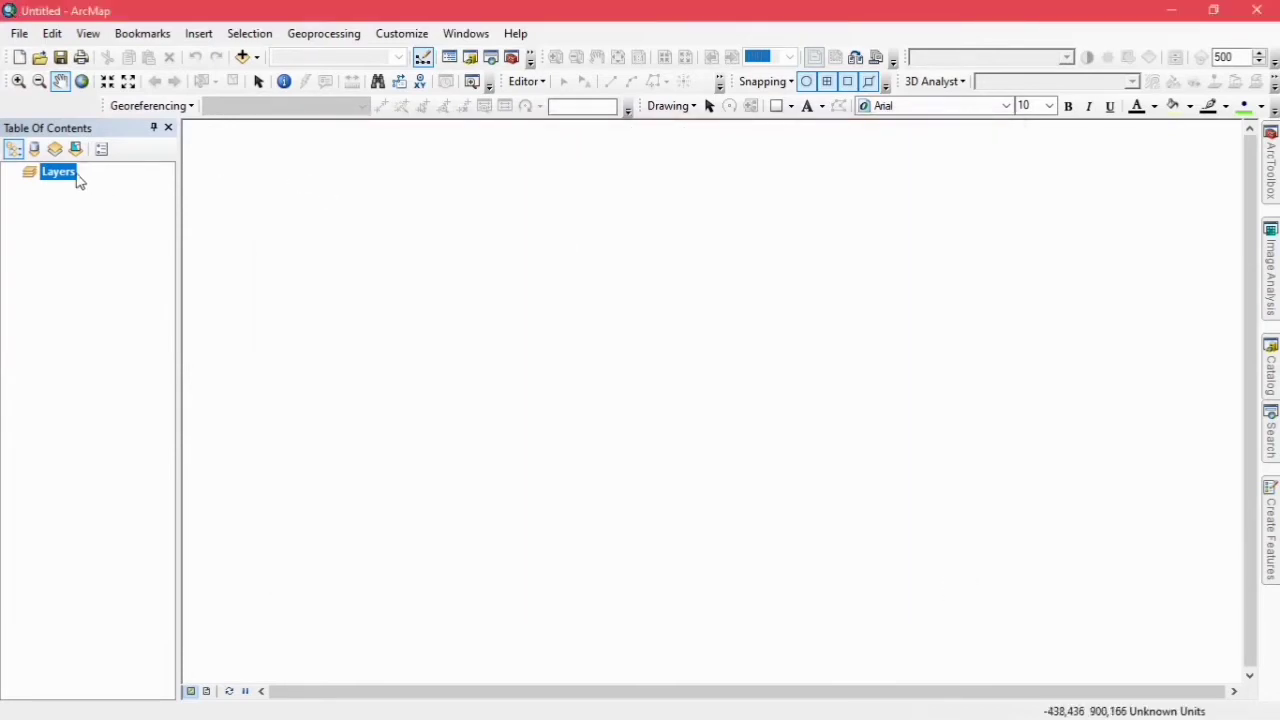
right_click(55, 176)
click(158, 582)
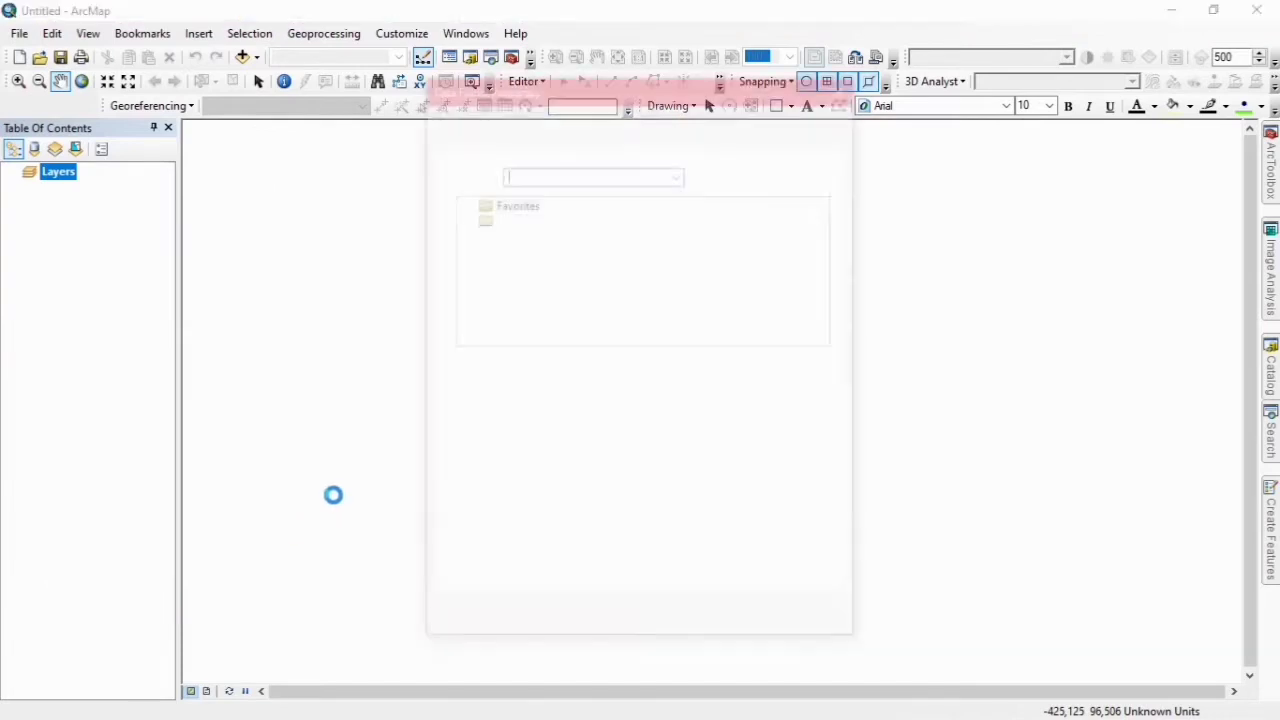
click(463, 233)
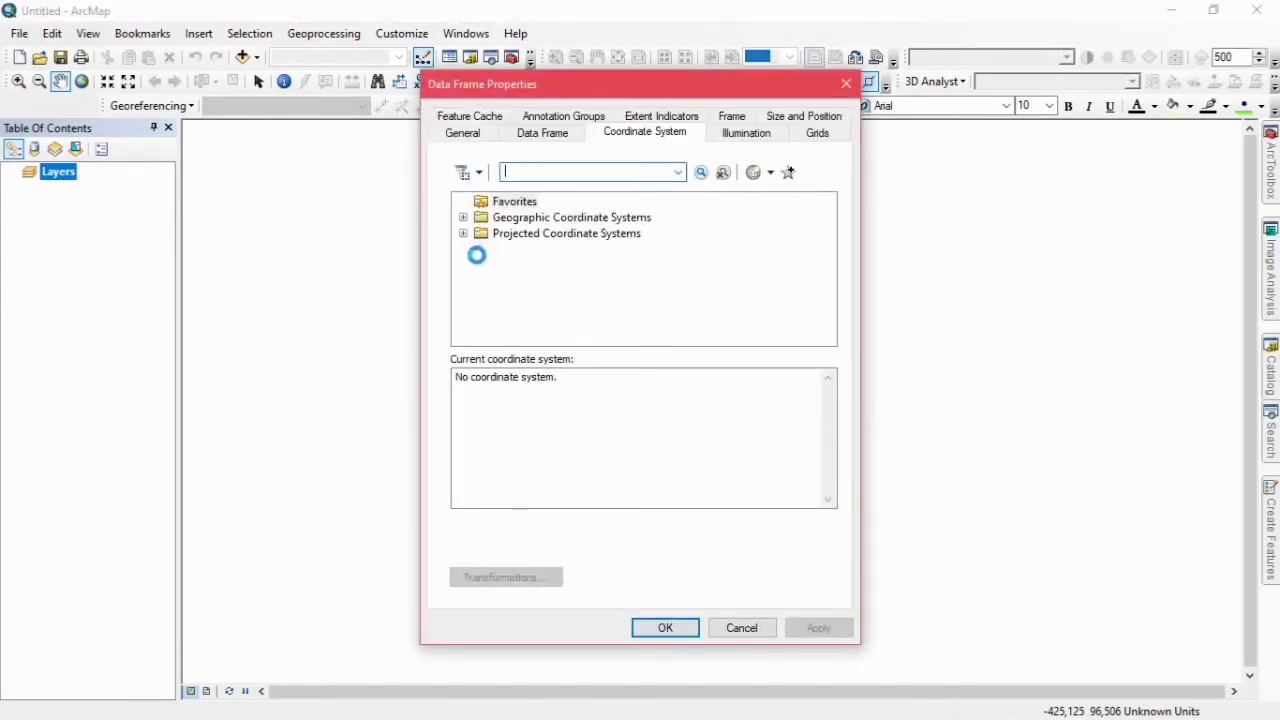
scroll(478, 275, down, 2)
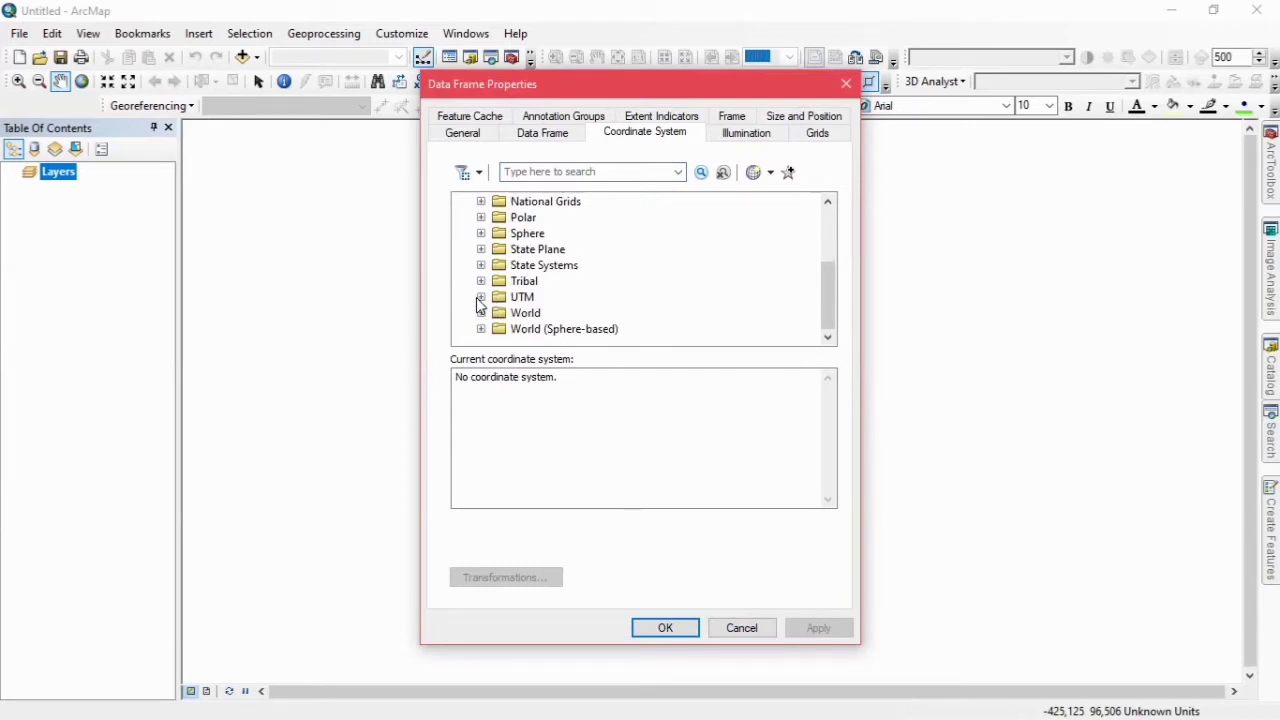
click(481, 297)
scroll(484, 318, down, 3)
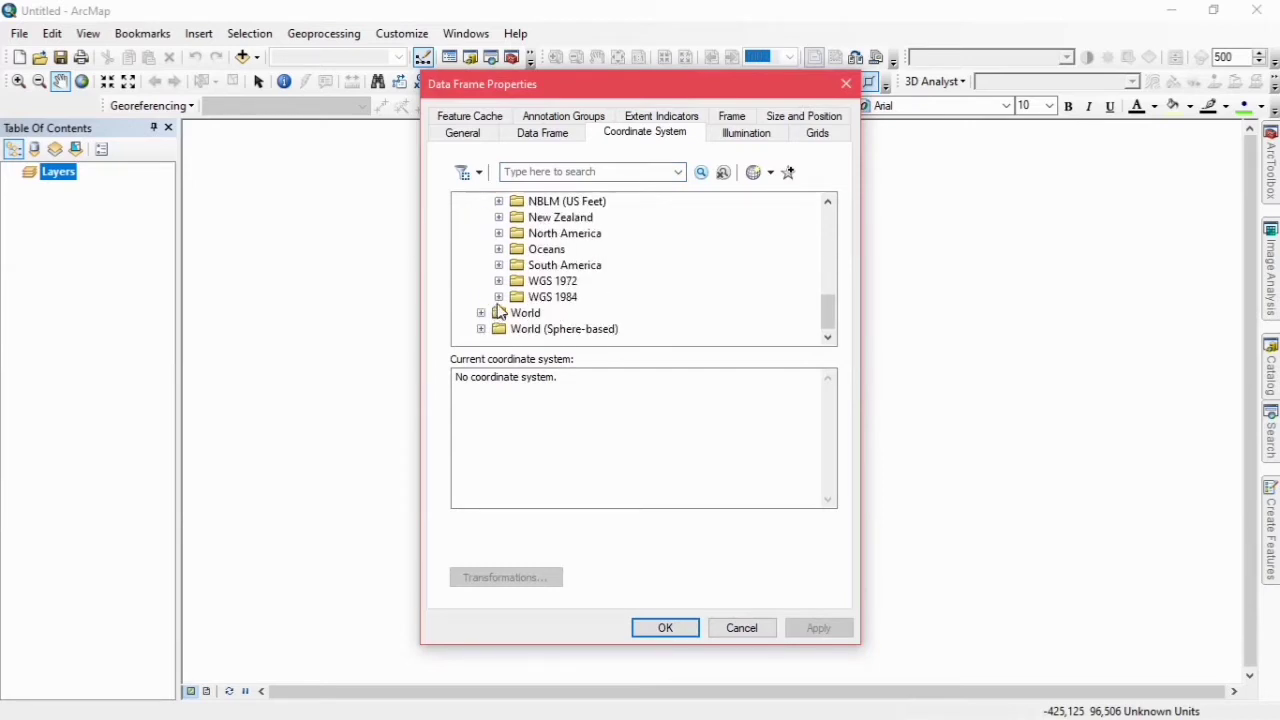
click(498, 297)
click(516, 329)
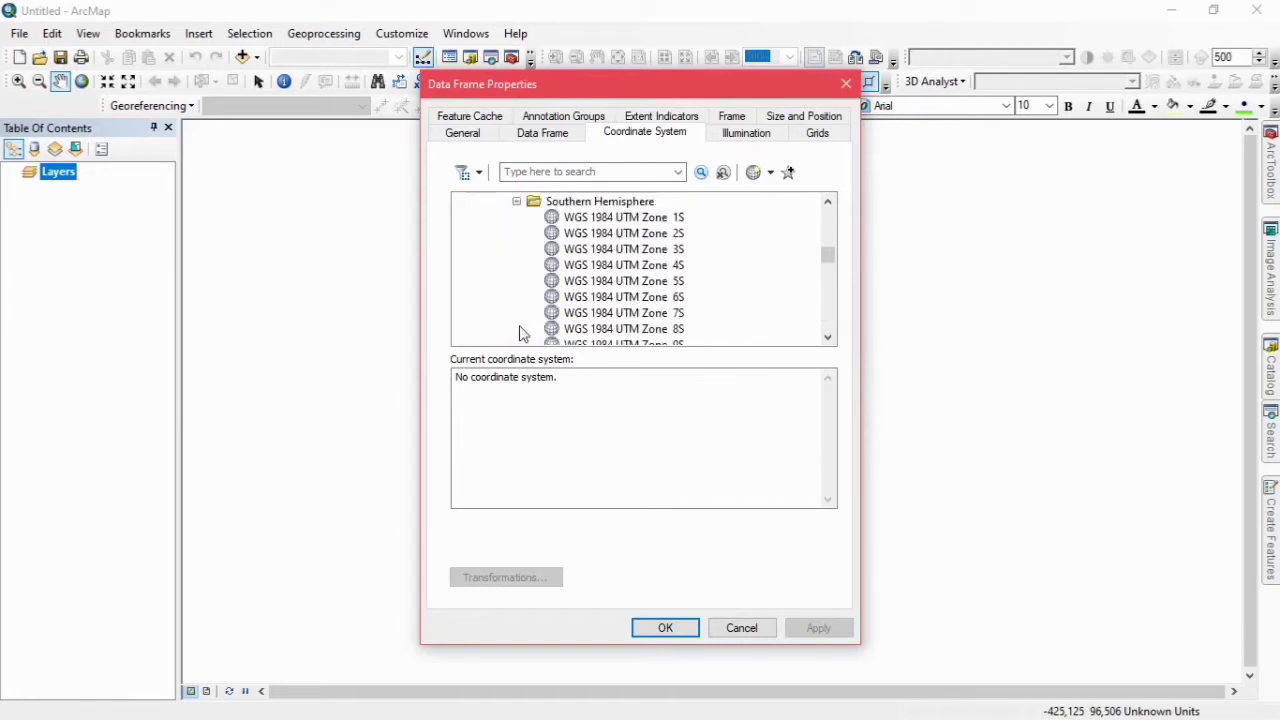
scroll(548, 313, down, 6)
scroll(548, 313, down, 8)
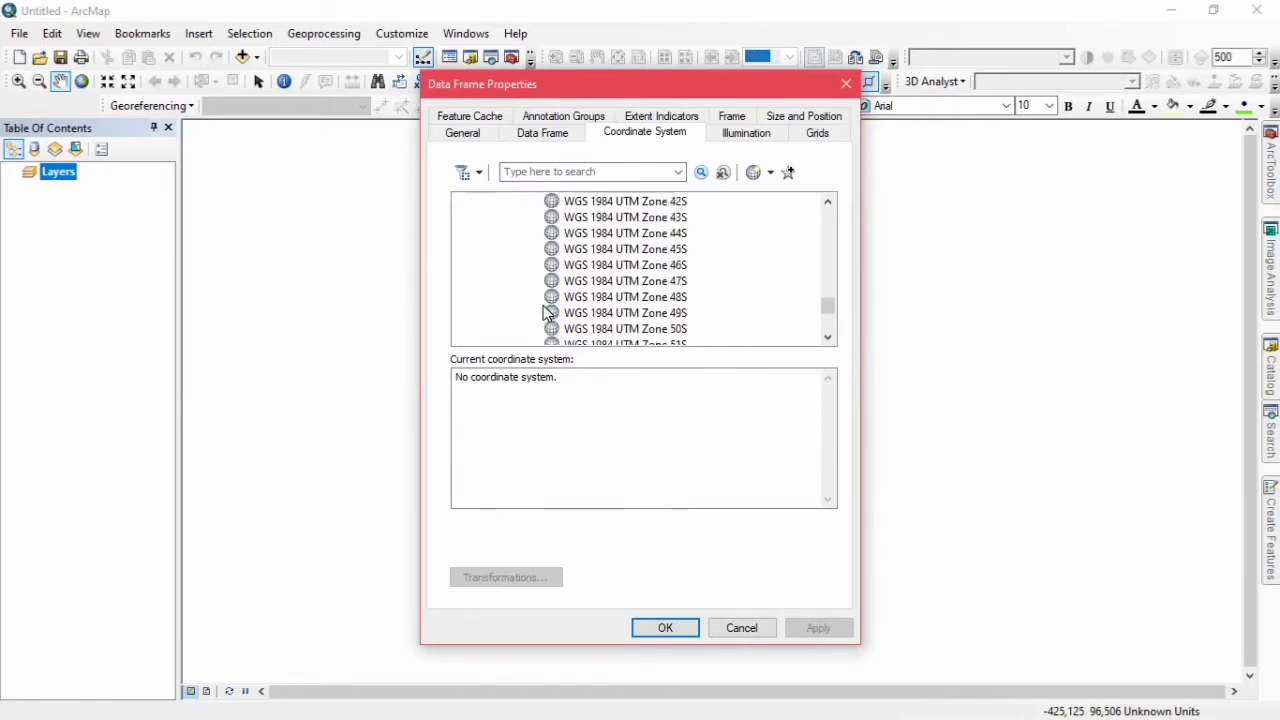
click(625, 299)
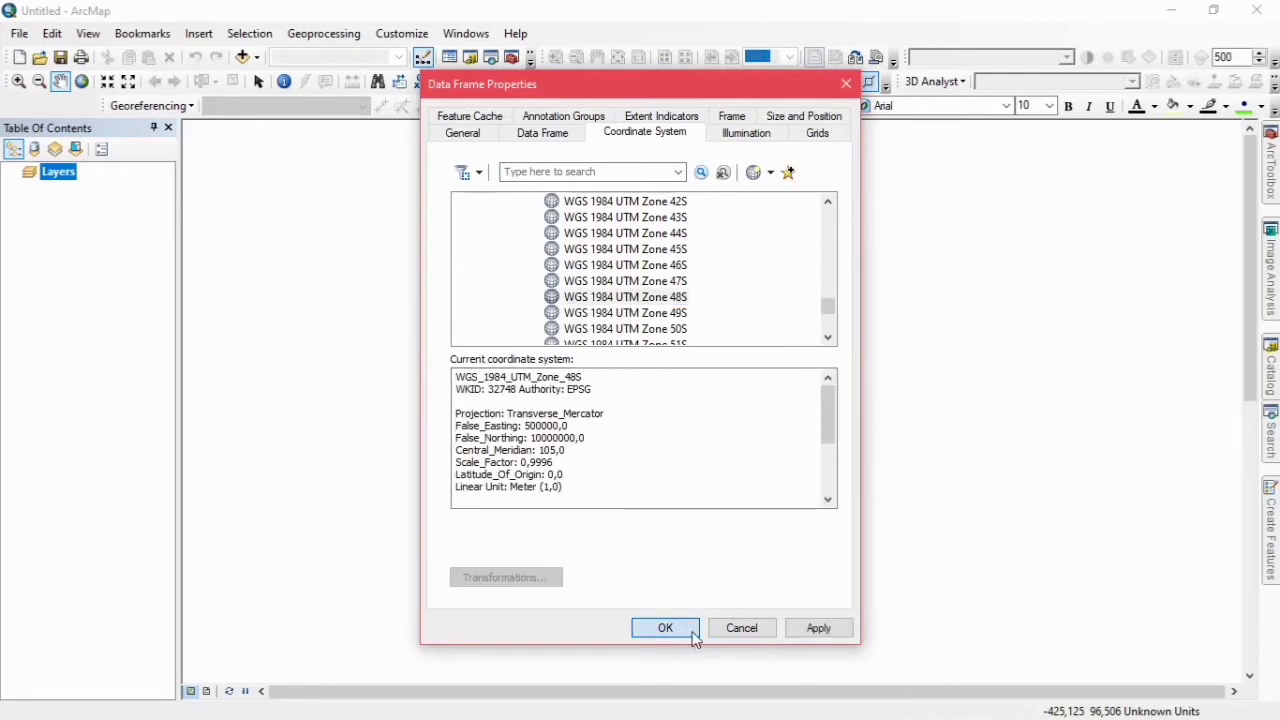
click(692, 628)
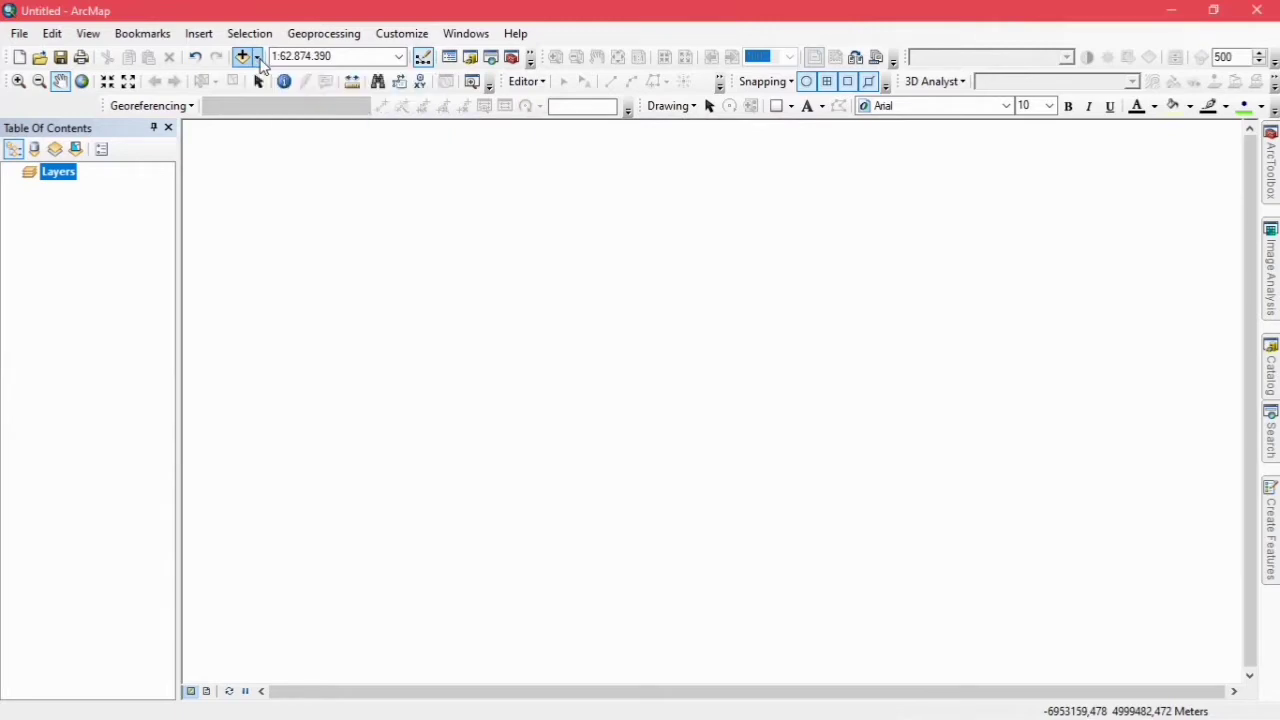
Add the Citra Bandung.tif raster from the Penginderaan Jauh folder on drive D to the map.
click(257, 57)
click(285, 78)
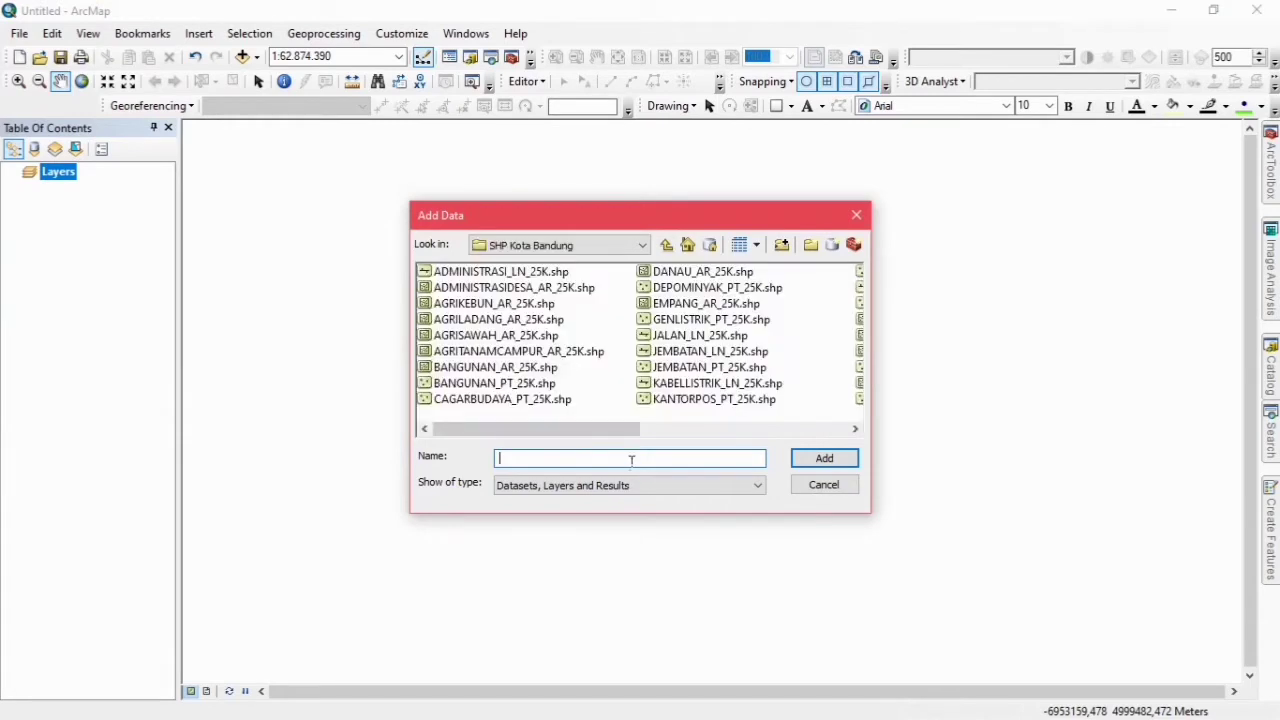
click(668, 248)
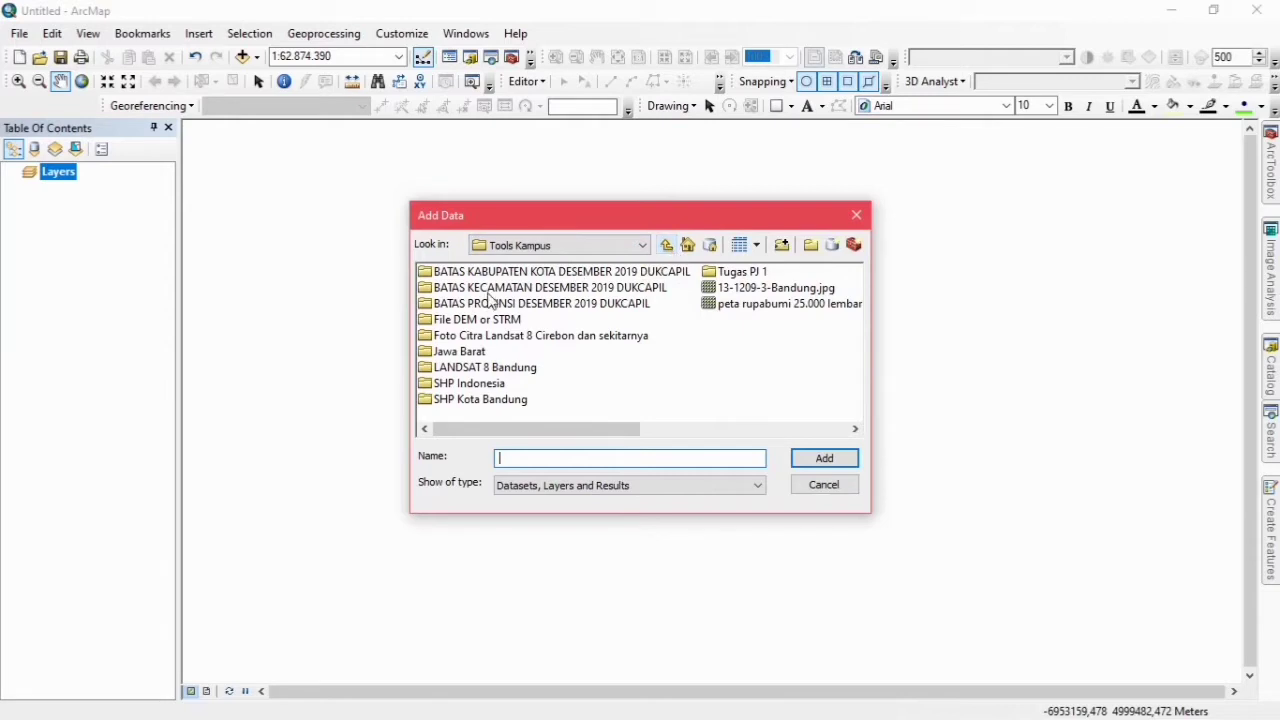
click(667, 248)
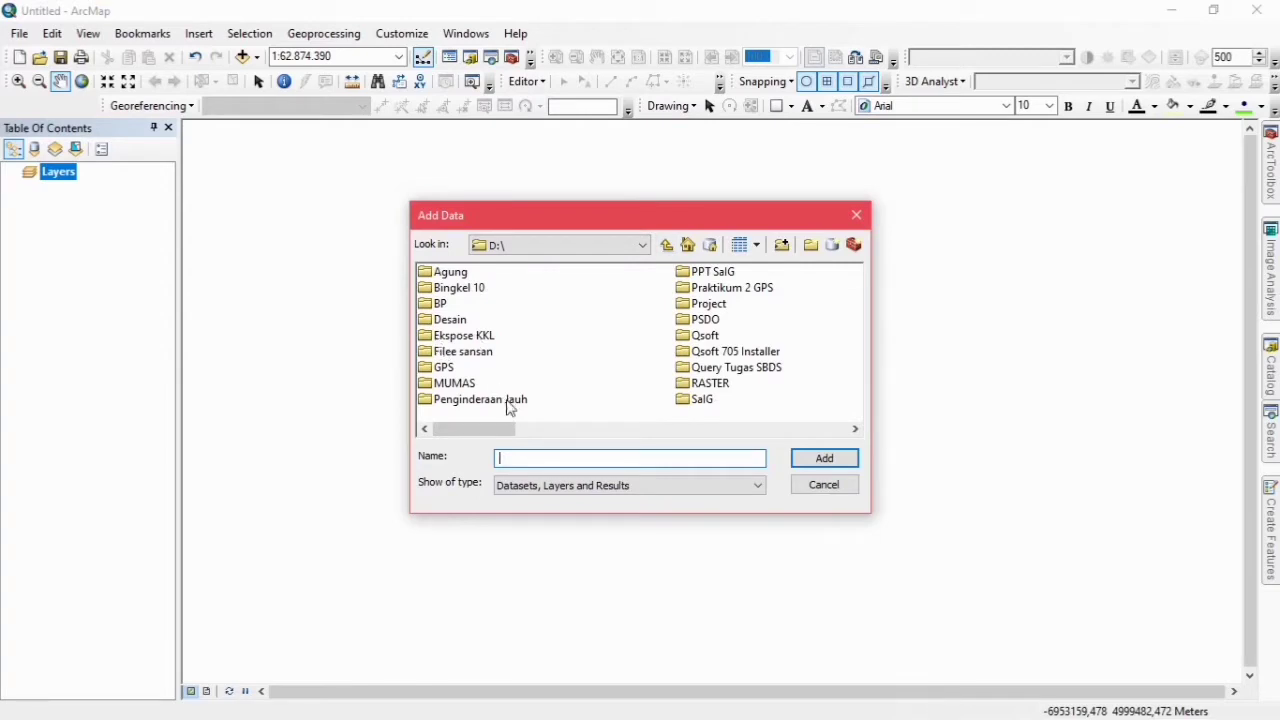
double_click(507, 401)
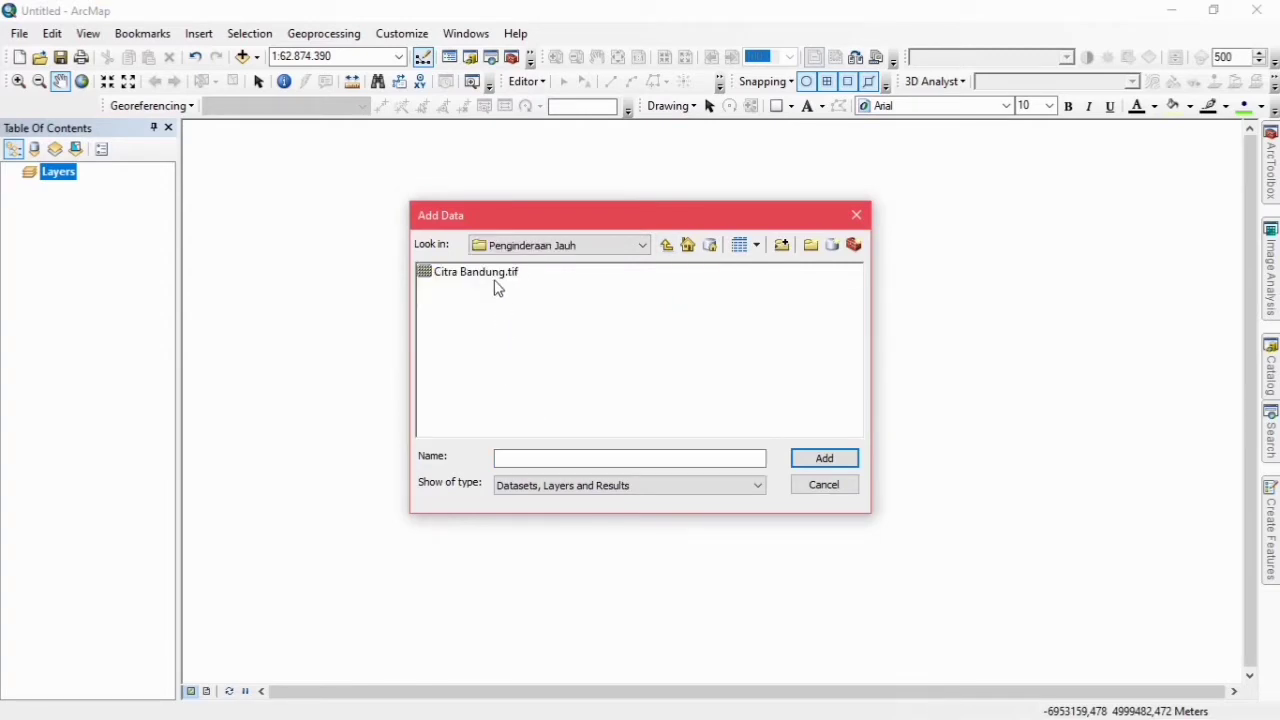
click(492, 275)
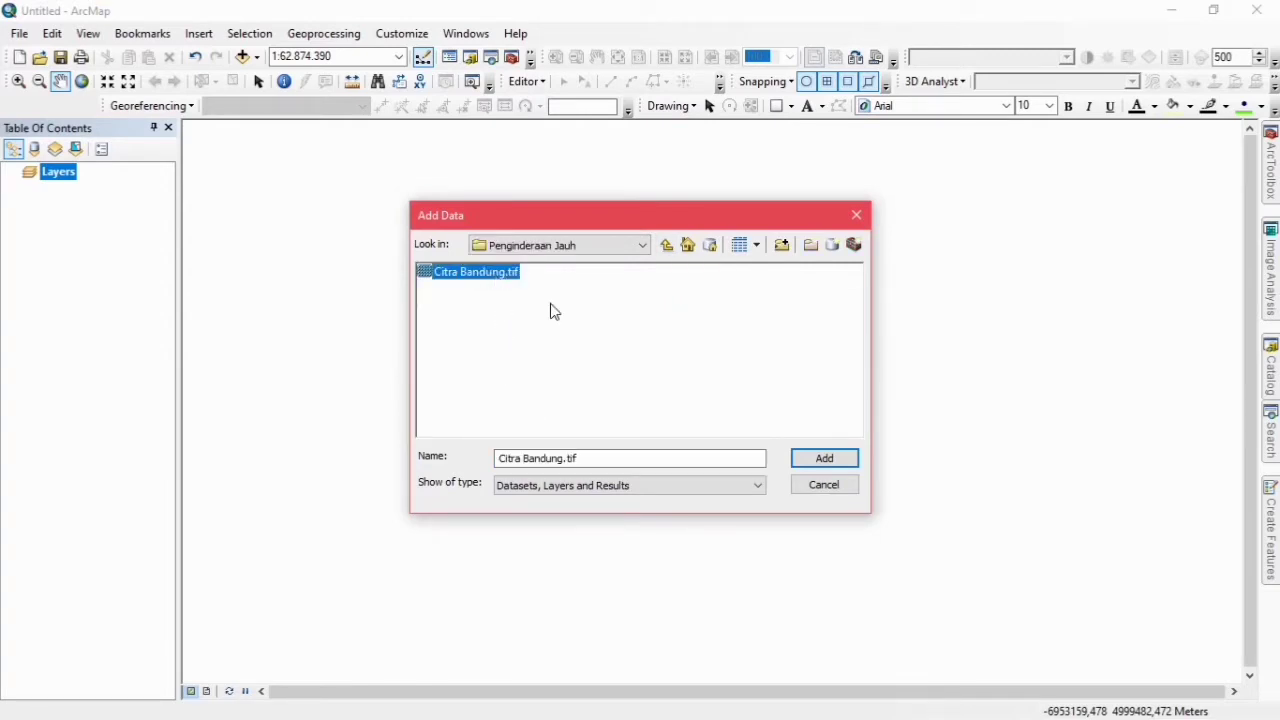
click(834, 466)
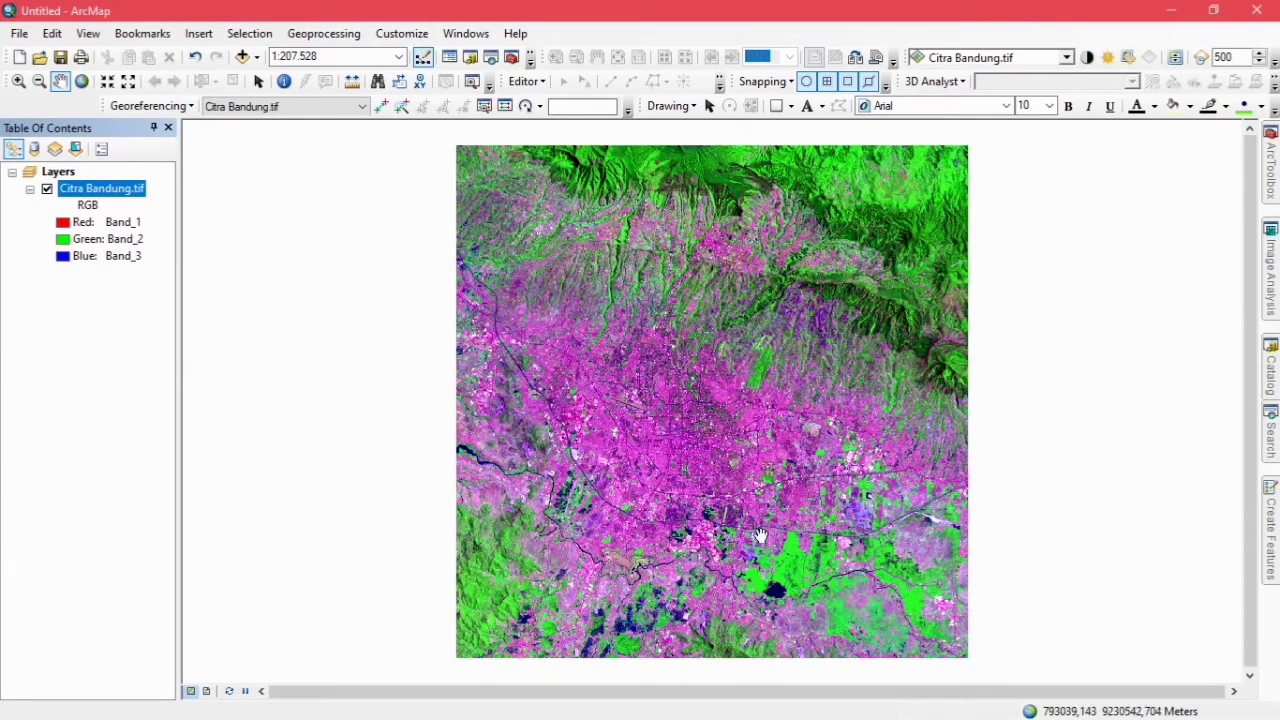
Add the ADMINISTRASIDESA_AR_25K.shp shapefile from the SHP Kota Bandung folder inside Tools Kampus on drive D.
click(256, 57)
click(288, 77)
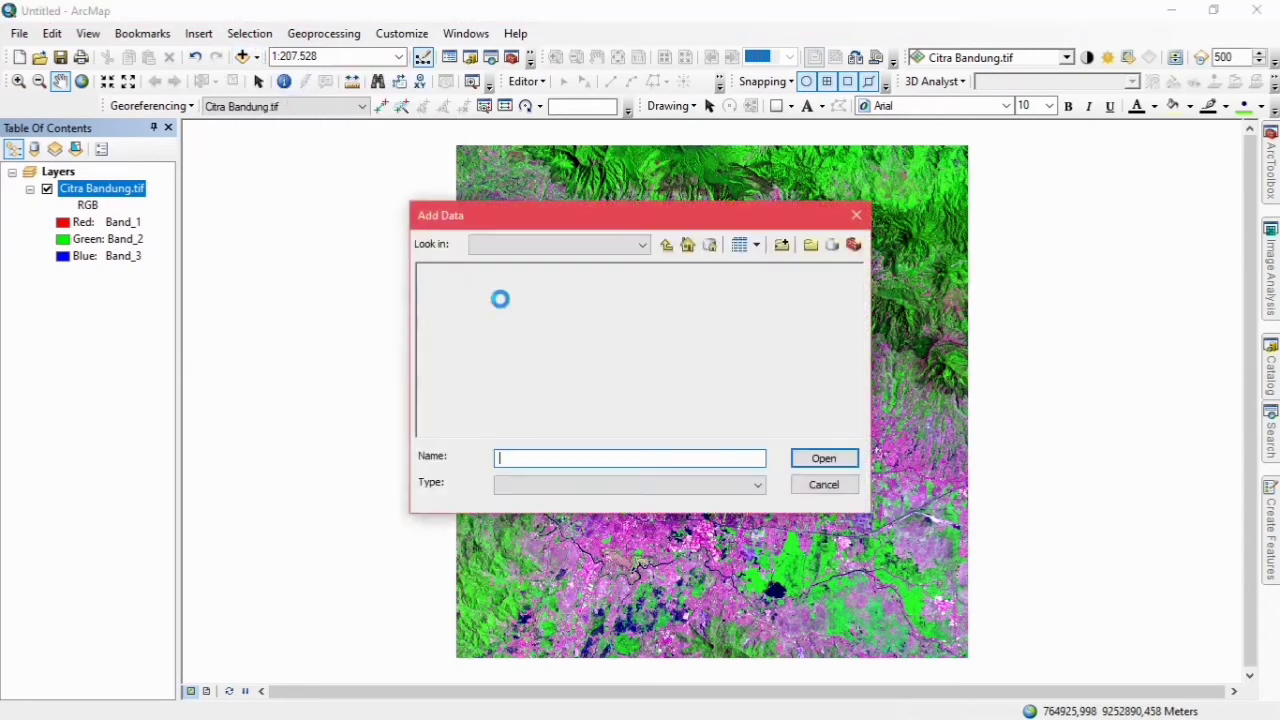
click(666, 245)
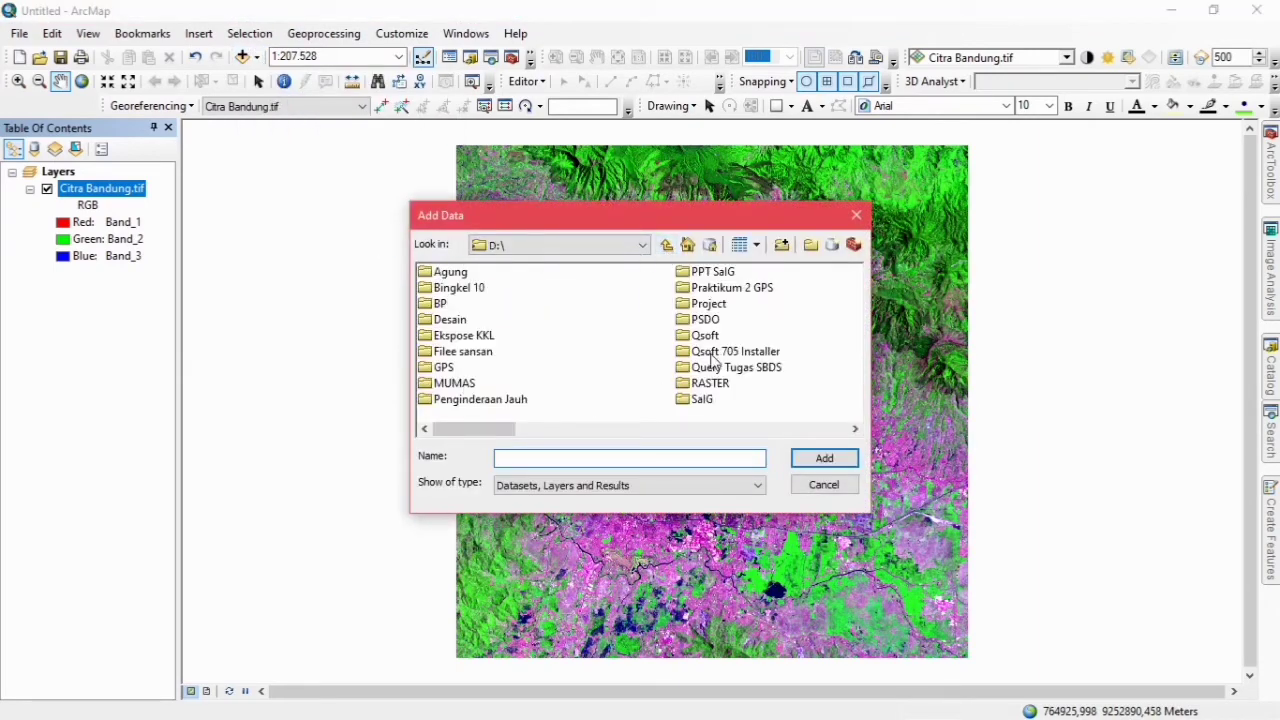
drag(496, 430, 563, 430)
double_click(720, 319)
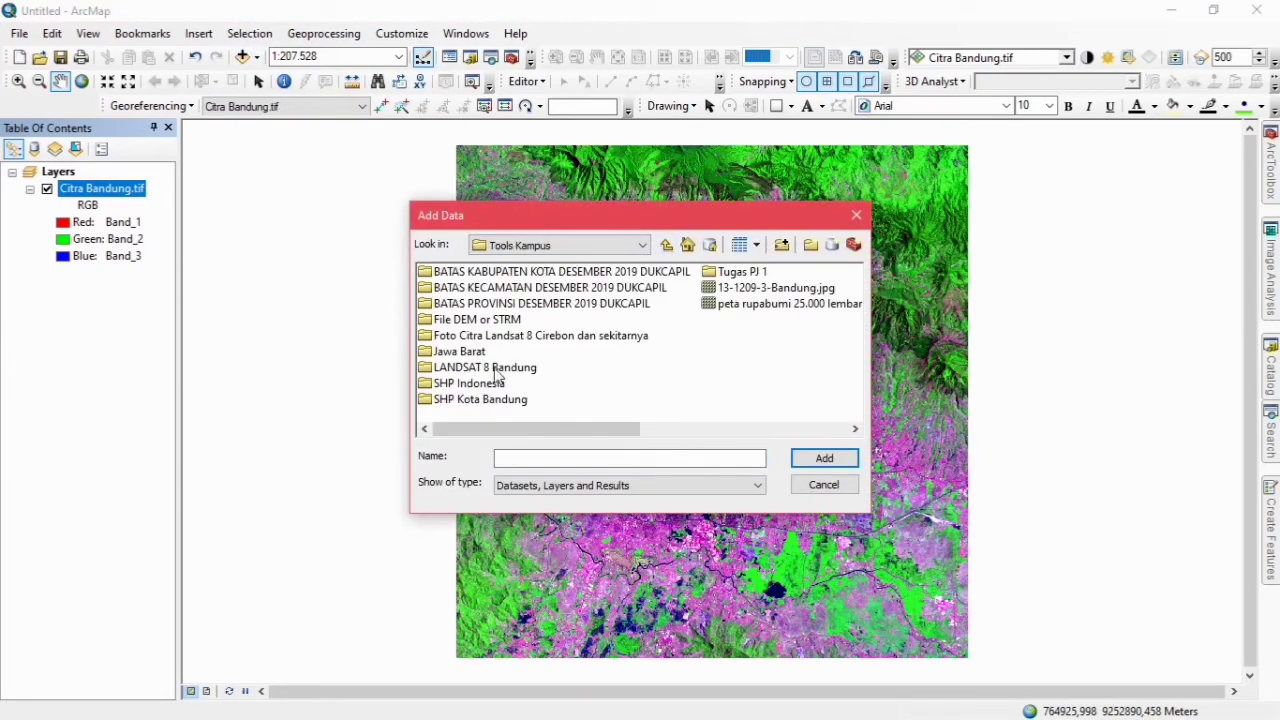
double_click(493, 399)
click(500, 287)
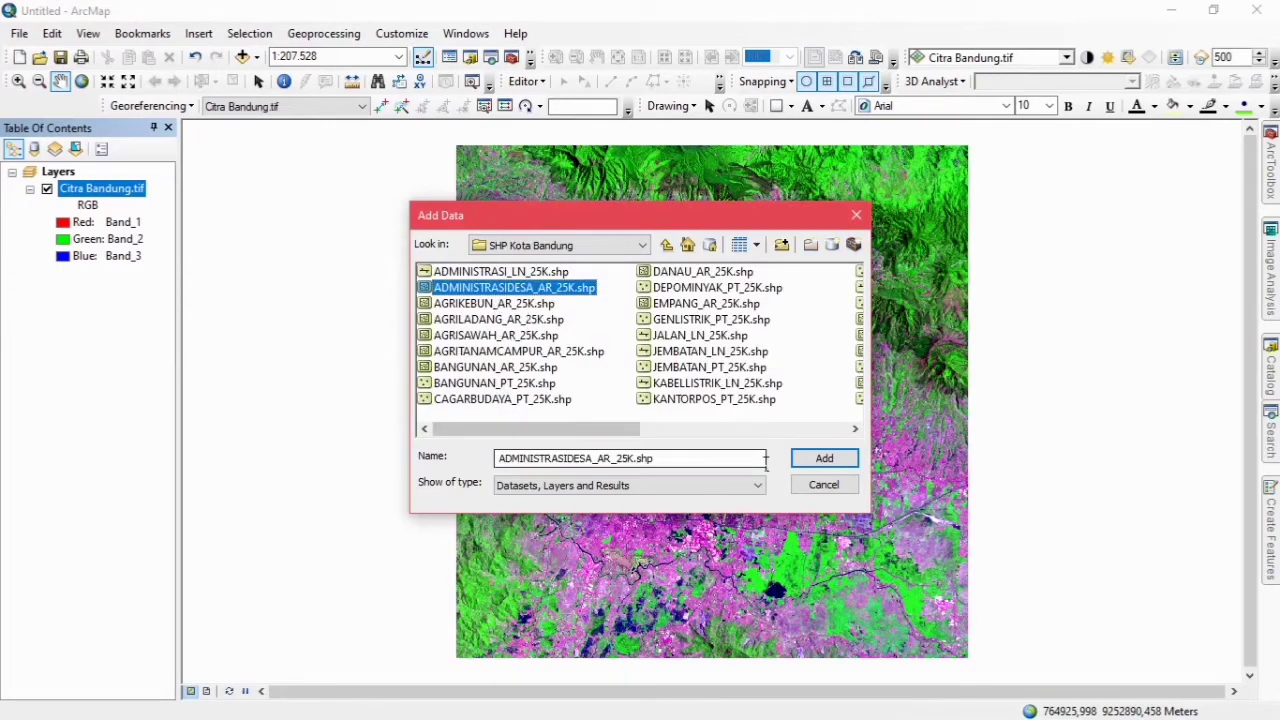
click(802, 462)
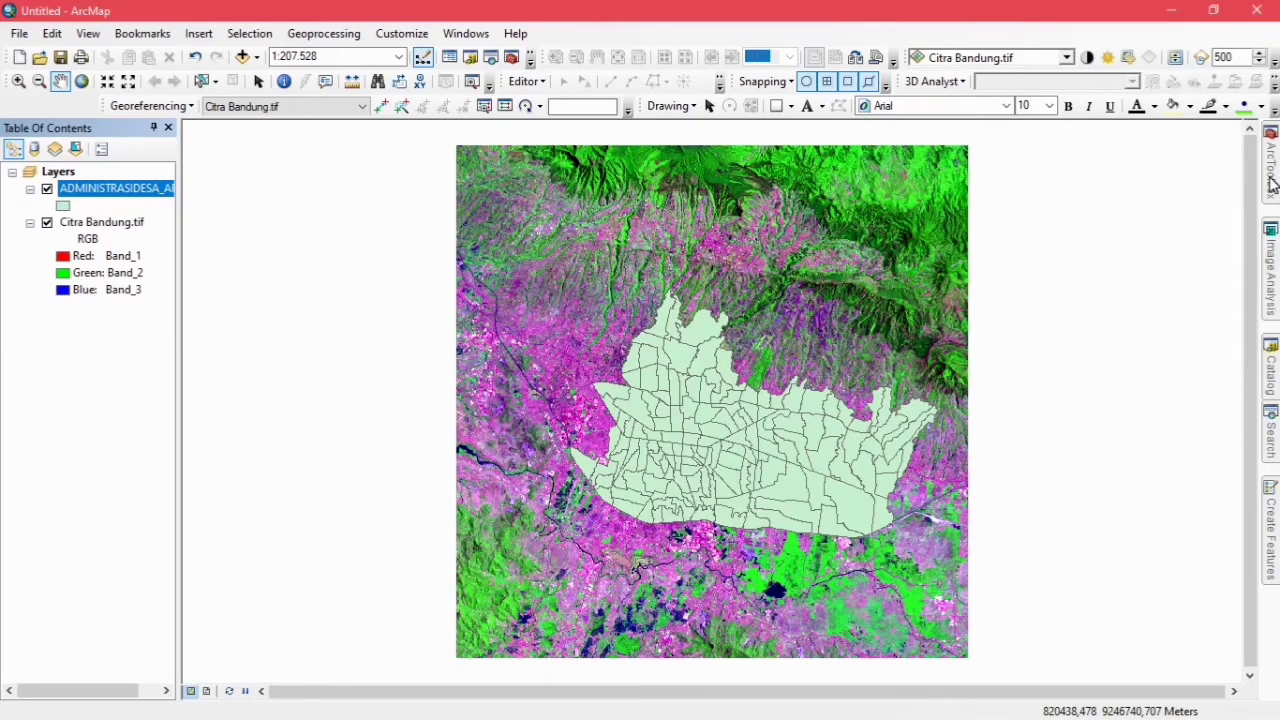
Run the Spatial Analyst Extract by Mask tool on Citra Bandung.tif with ADMINISTRASIDESA_AR_25K as the mask and the default output raster.
click(1271, 168)
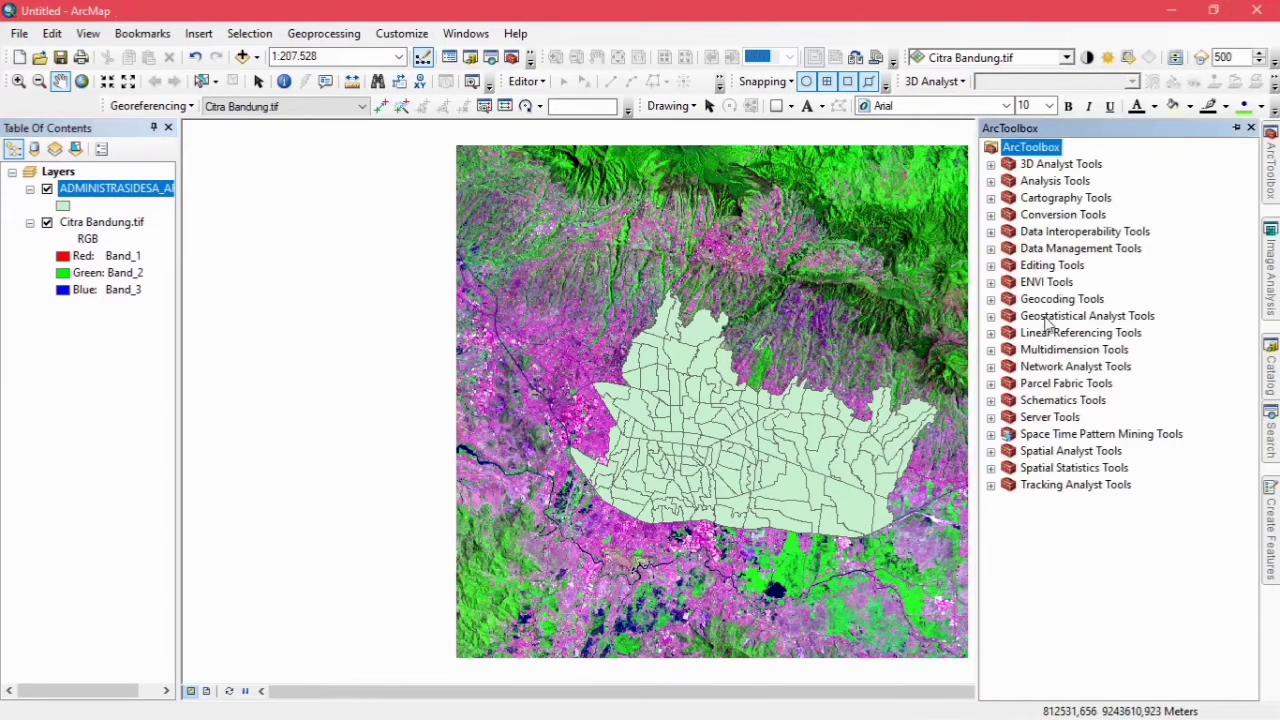
click(991, 452)
click(1008, 418)
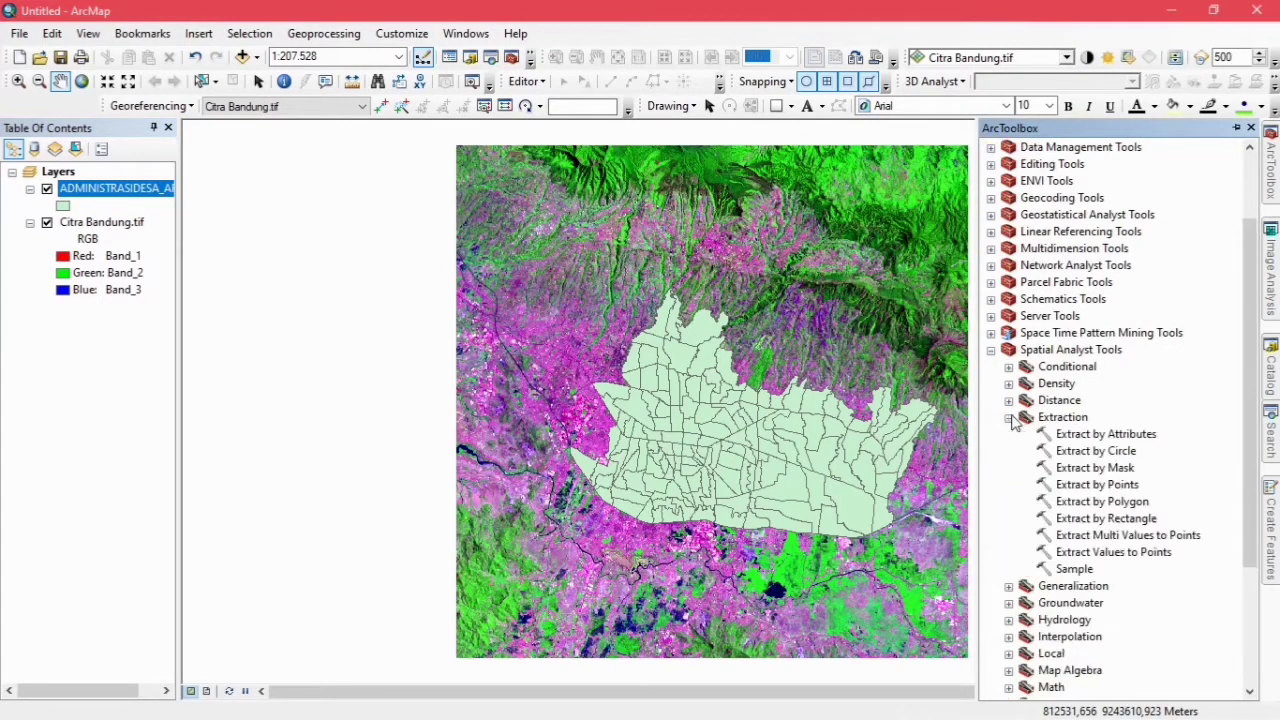
click(1097, 469)
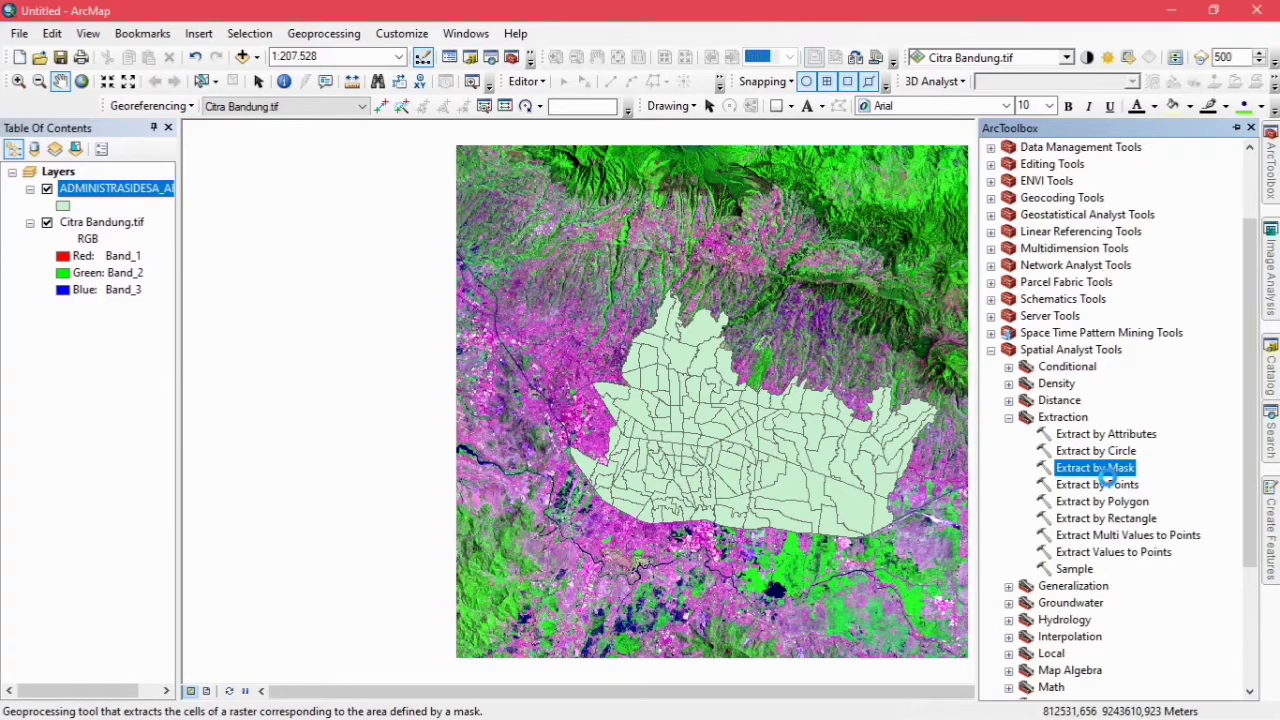
double_click(1105, 473)
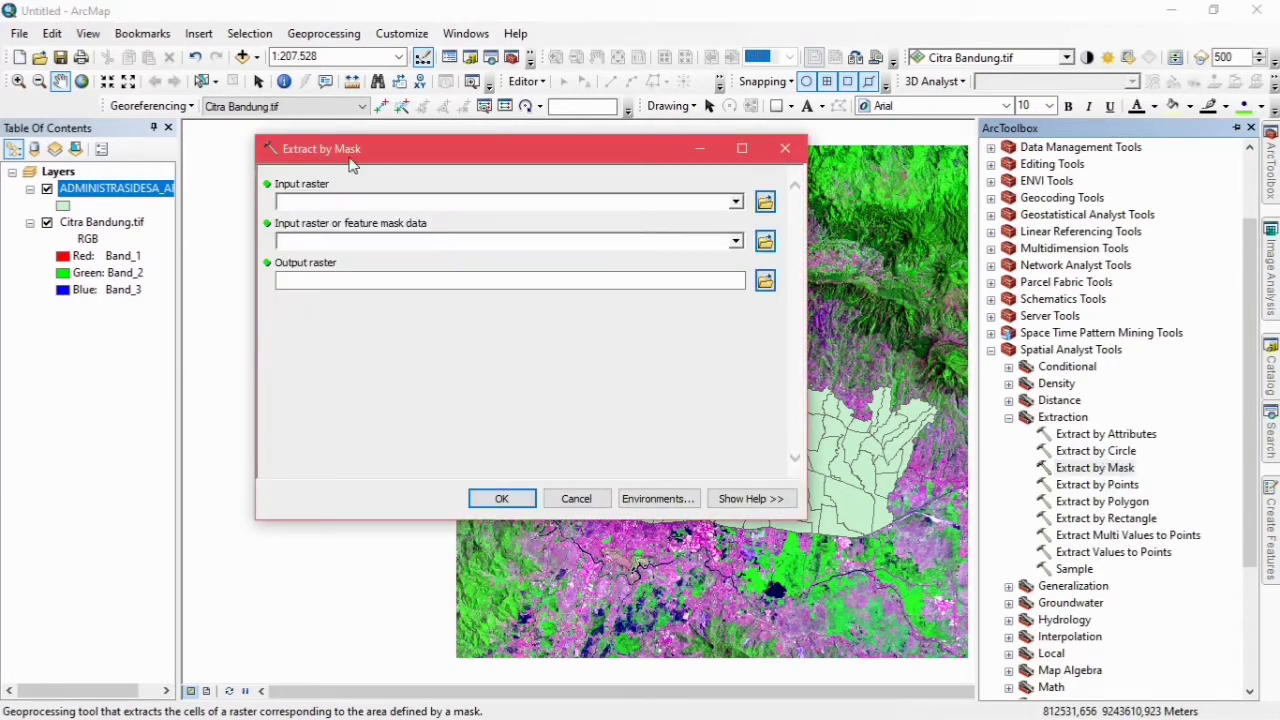
click(131, 226)
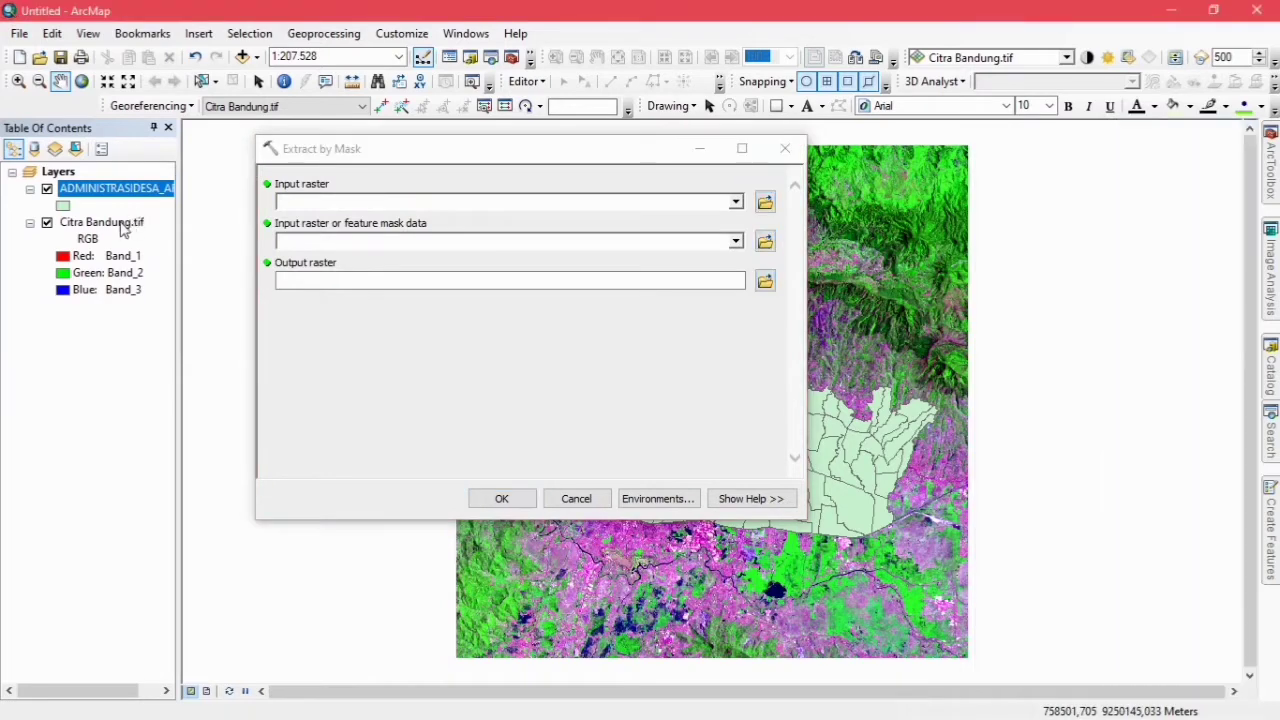
click(124, 226)
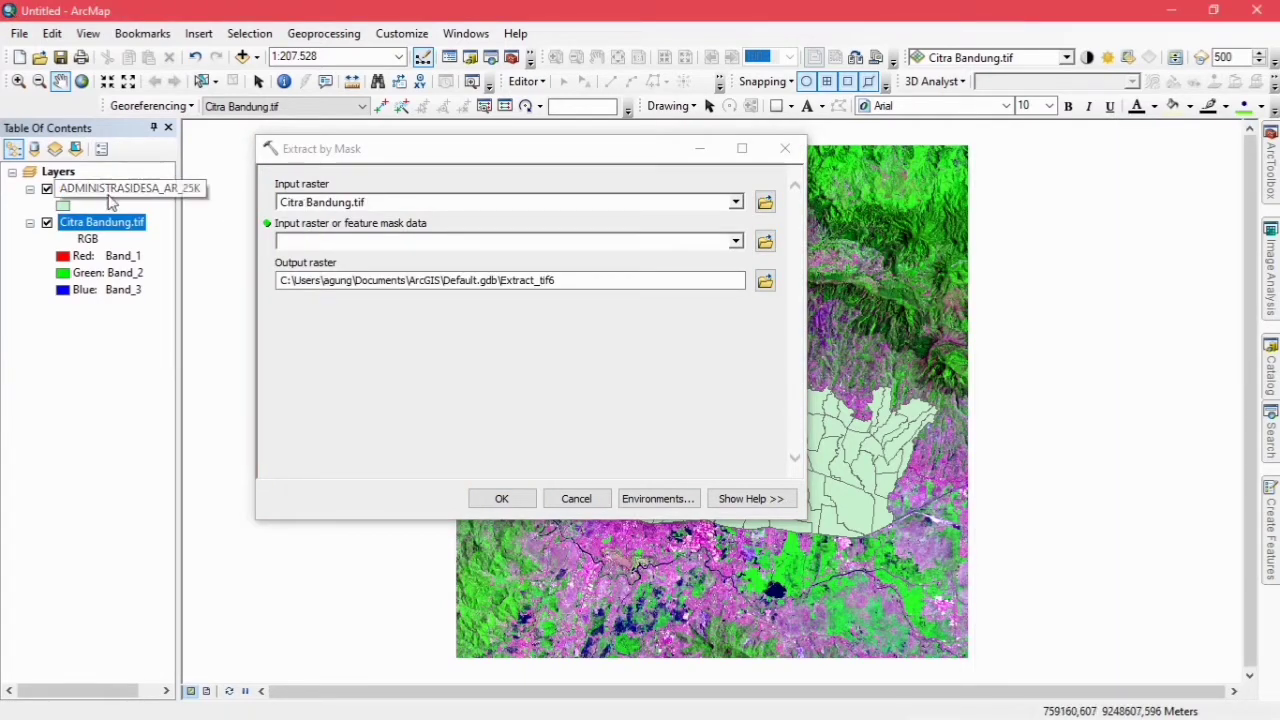
drag(110, 203, 290, 243)
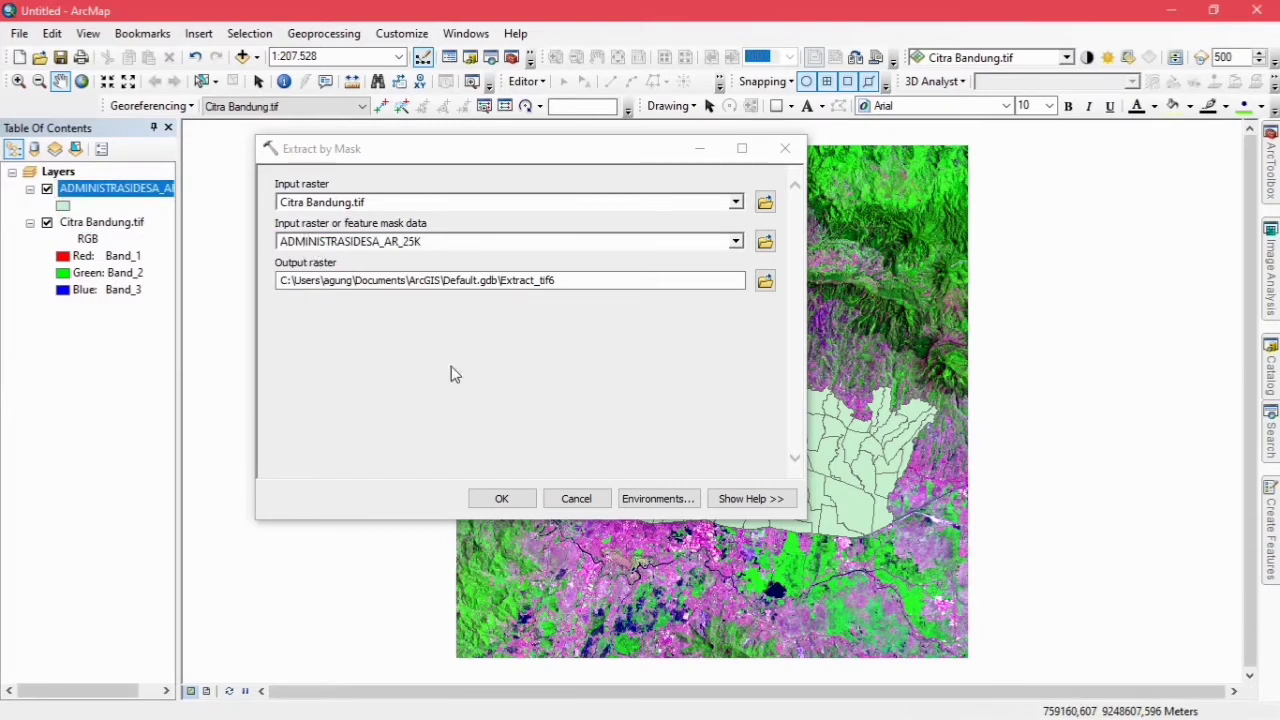
click(502, 500)
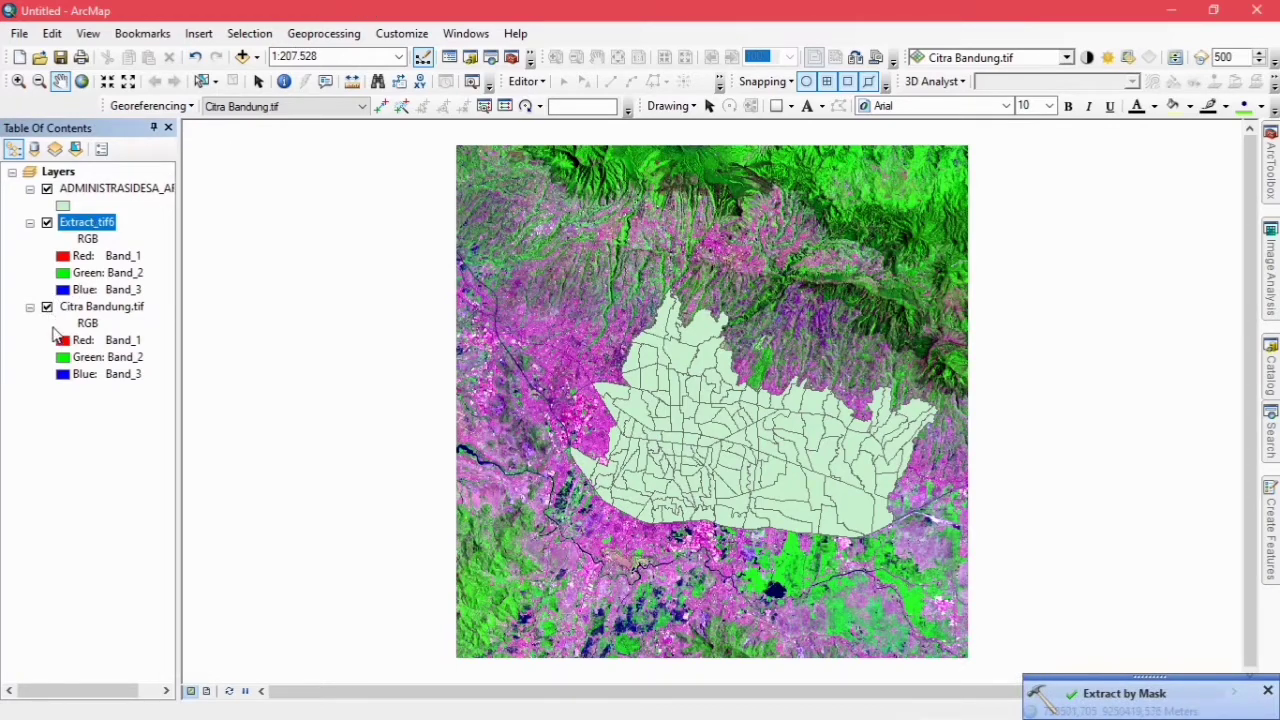
Hide the Citra Bandung.tif and ADMINISTRASIDESA_AR_25K layers and inspect the extracted city raster at 1:100.000.
click(46, 307)
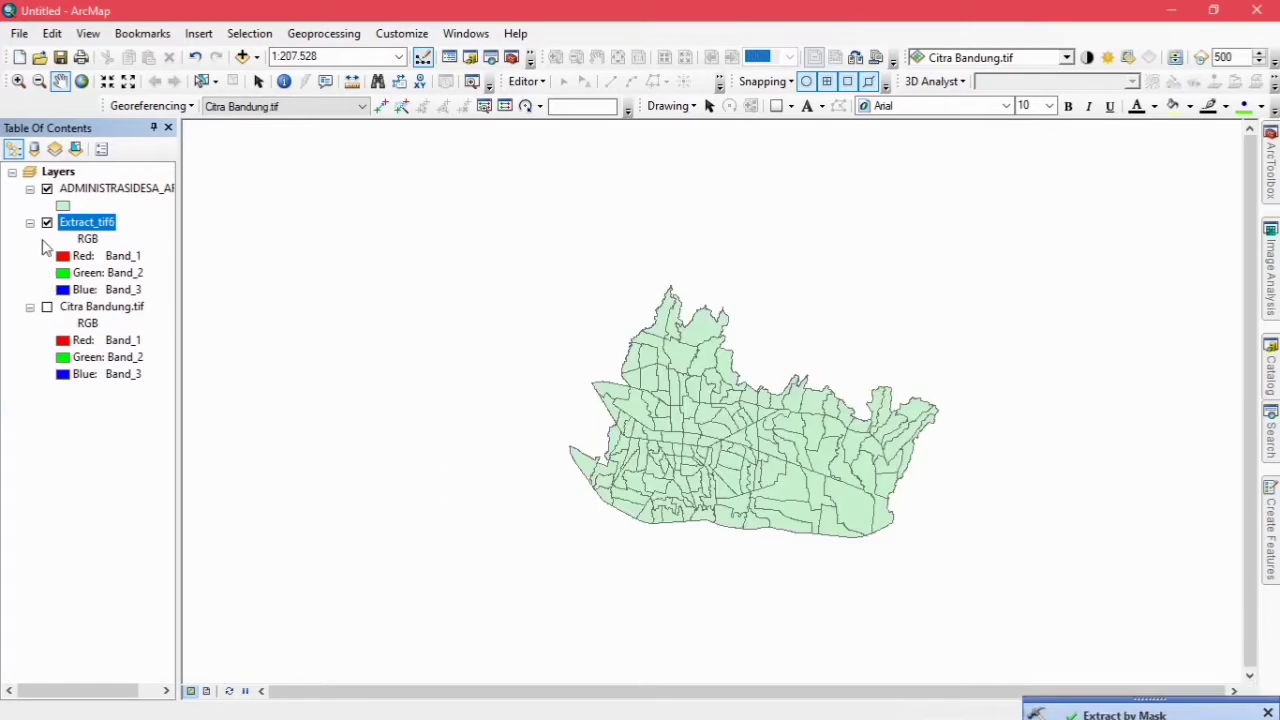
click(46, 190)
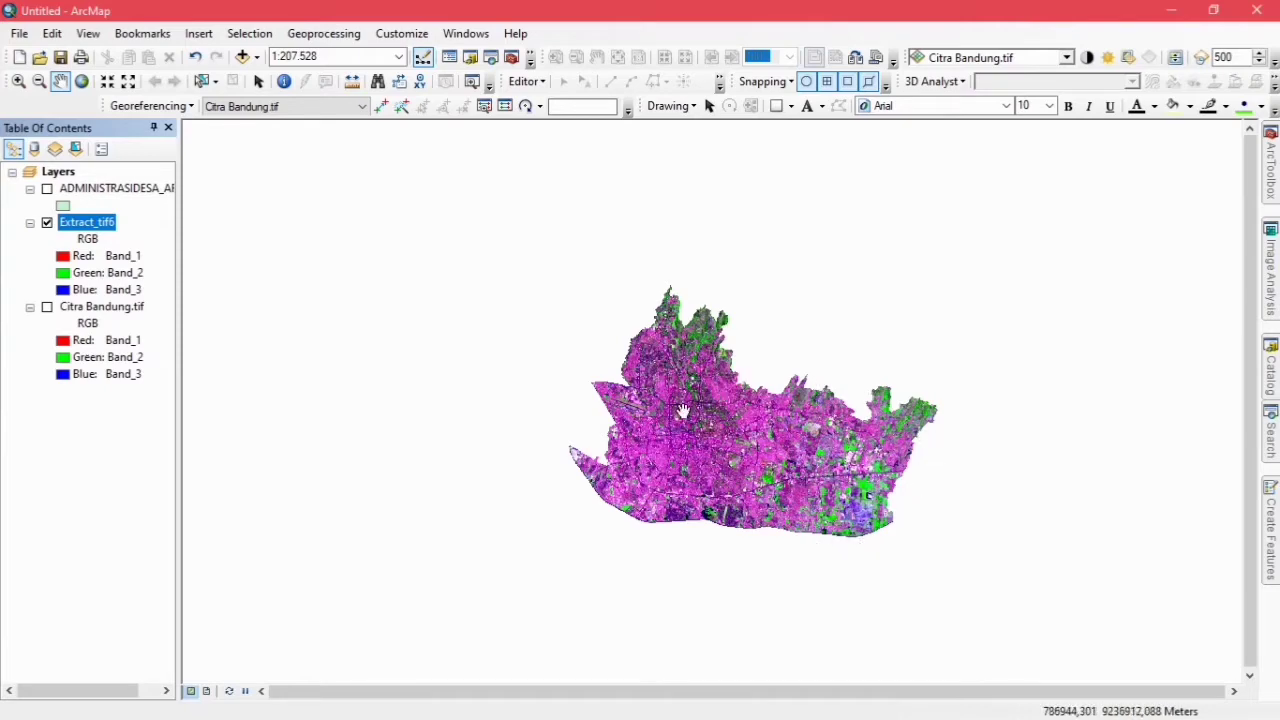
scroll(686, 413, down, 3)
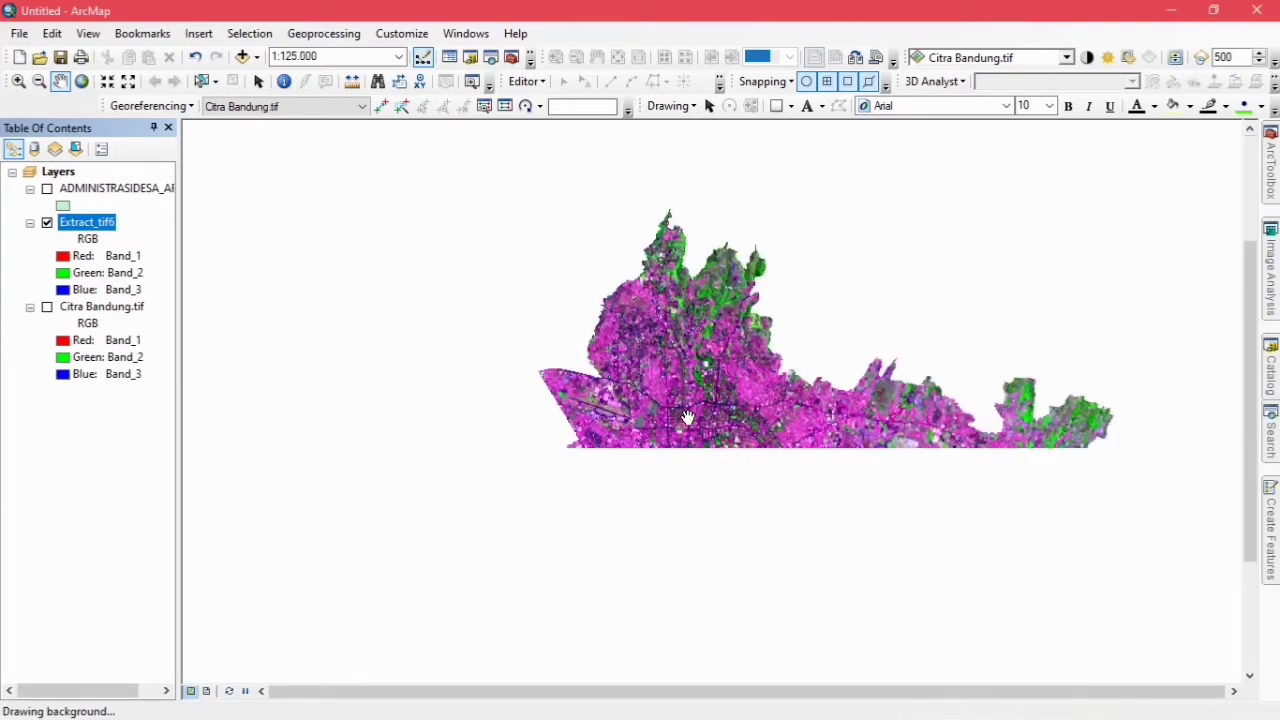
scroll(686, 413, down, 1)
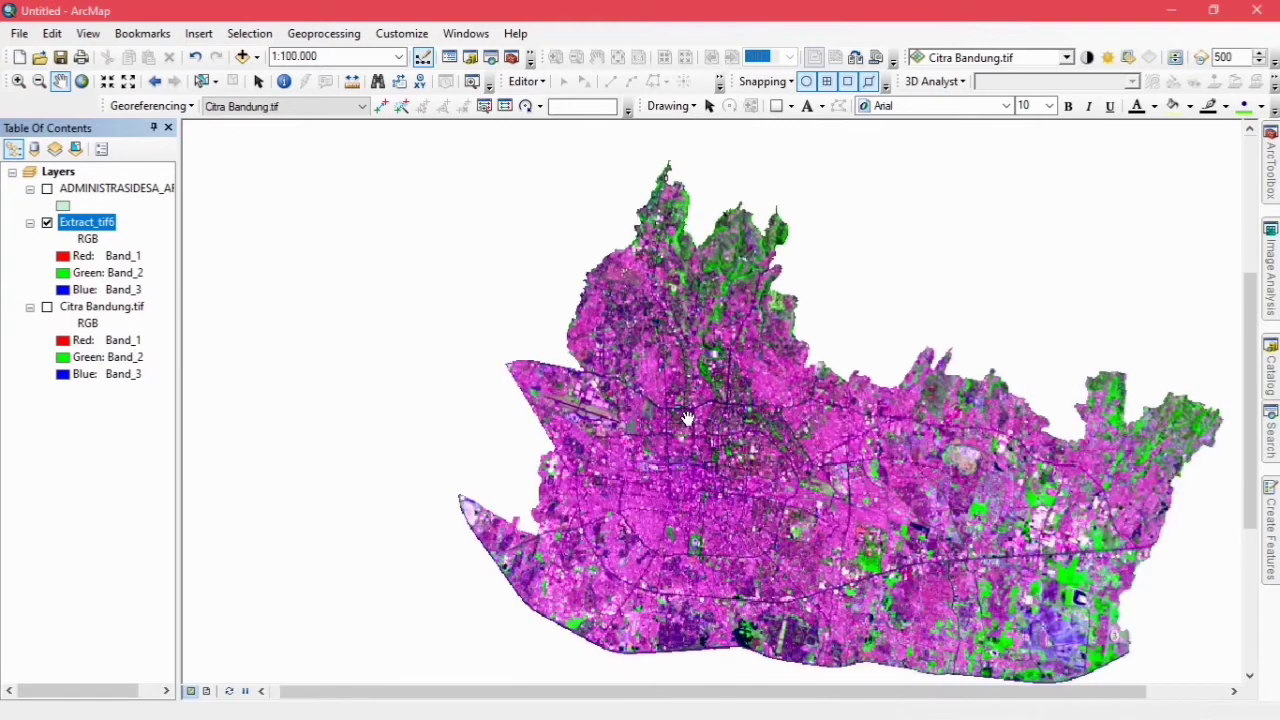
drag(743, 437, 575, 418)
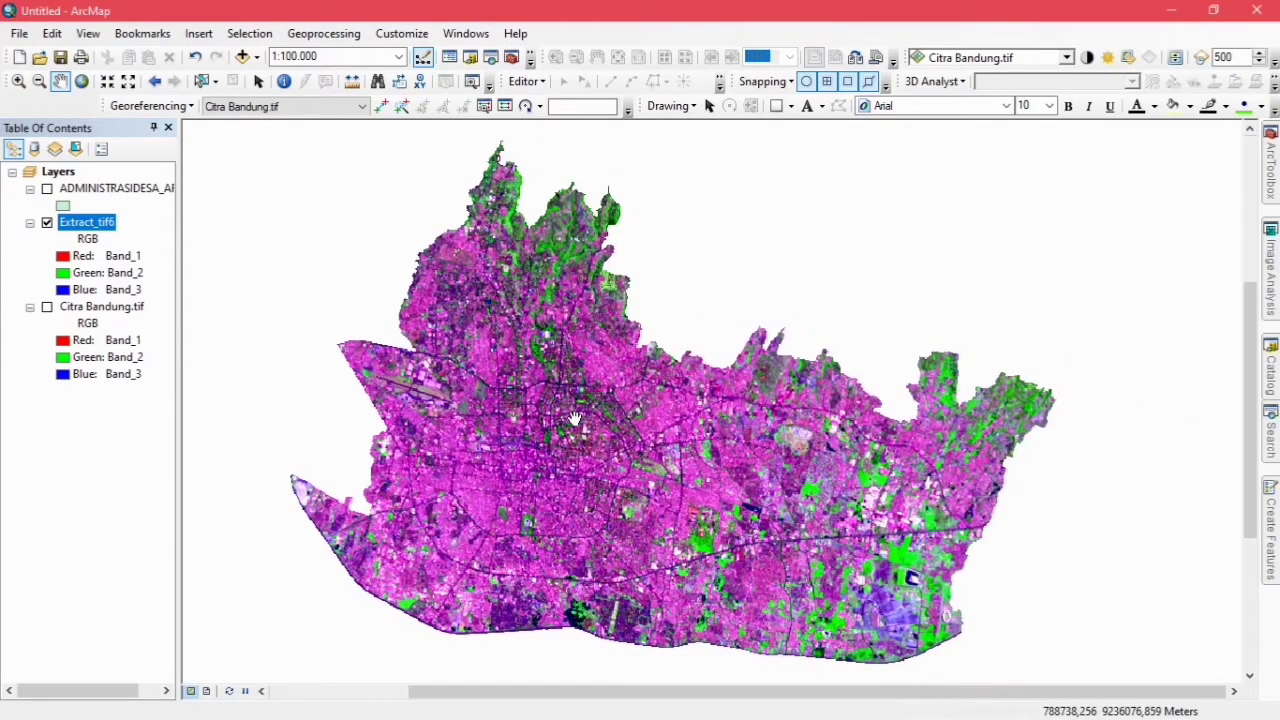
scroll(580, 418, down, 1)
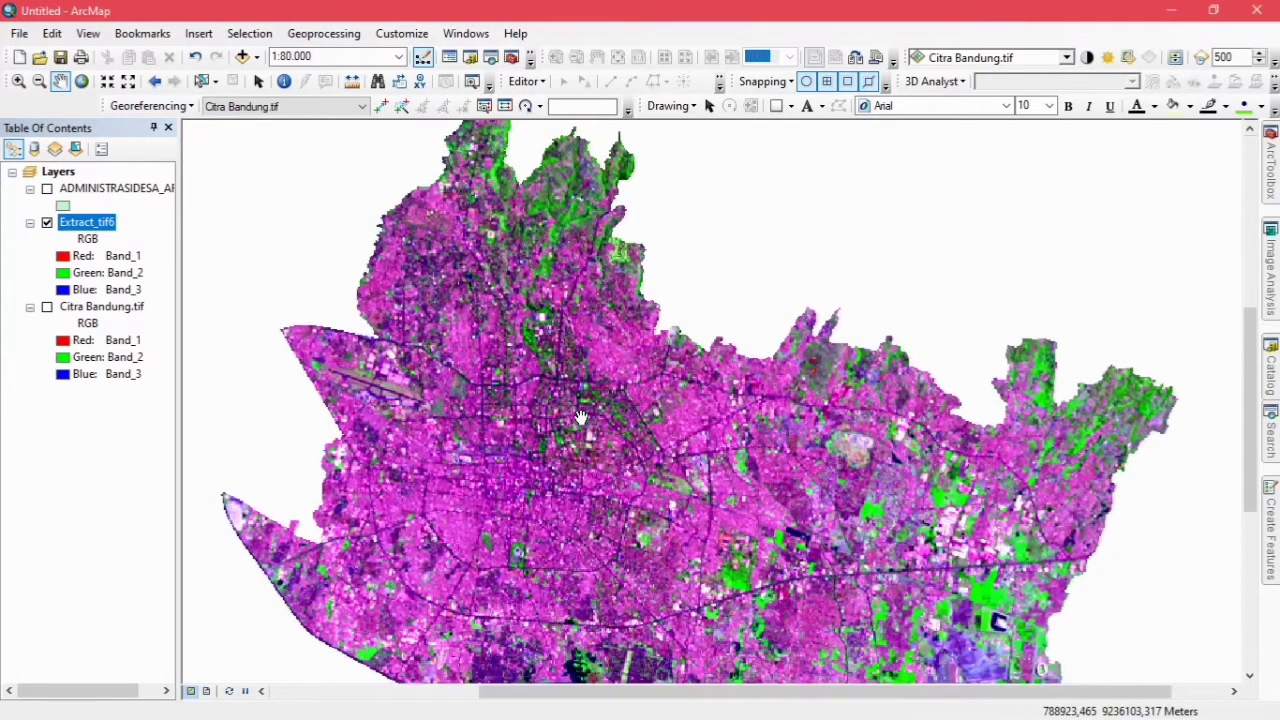
mouse_move(614, 474)
mouse_down()
mouse_move(597, 449)
mouse_move(620, 473)
mouse_up()
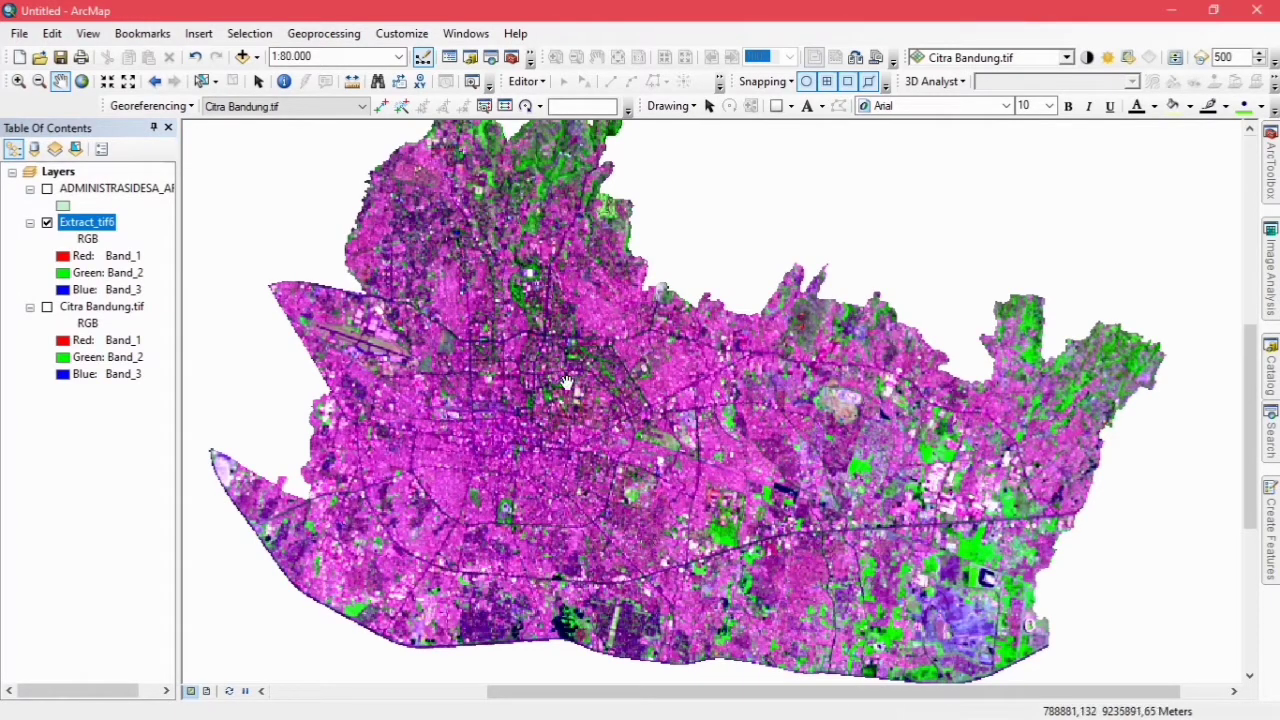
scroll(567, 384, up, 1)
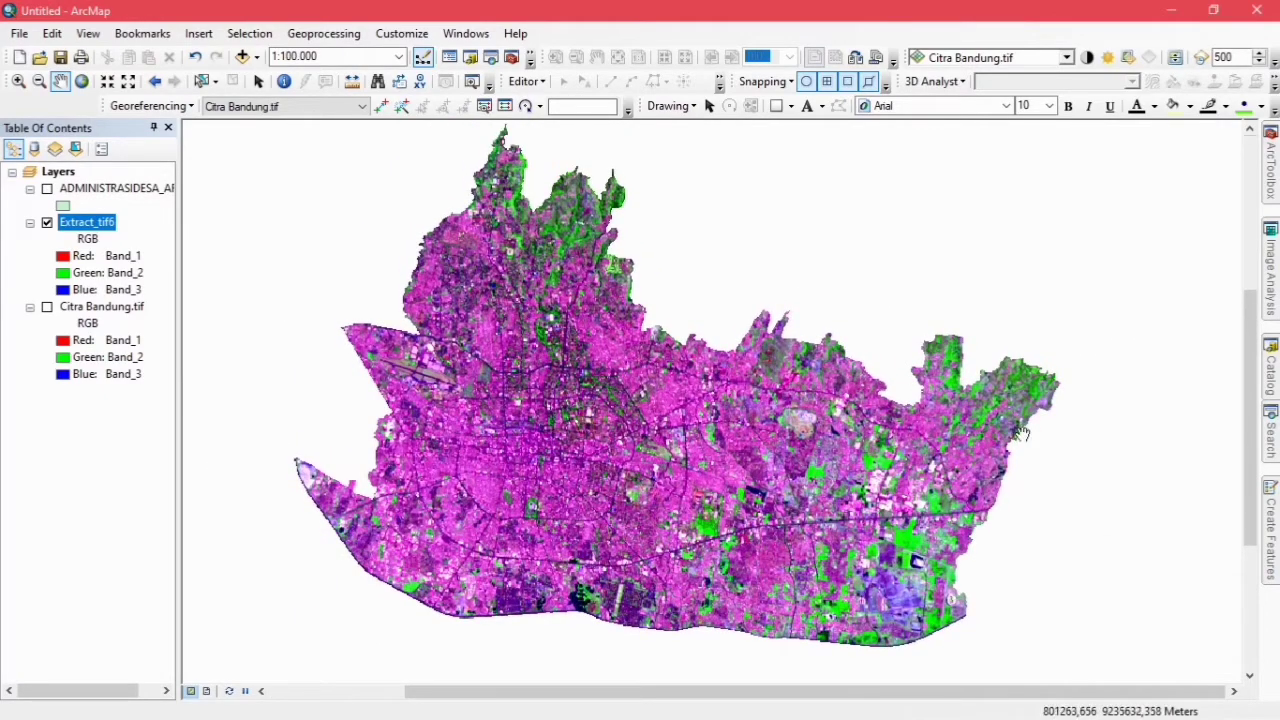
Add a Catalog folder connection to the Penginderaan Jauh folder on drive D.
click(1270, 372)
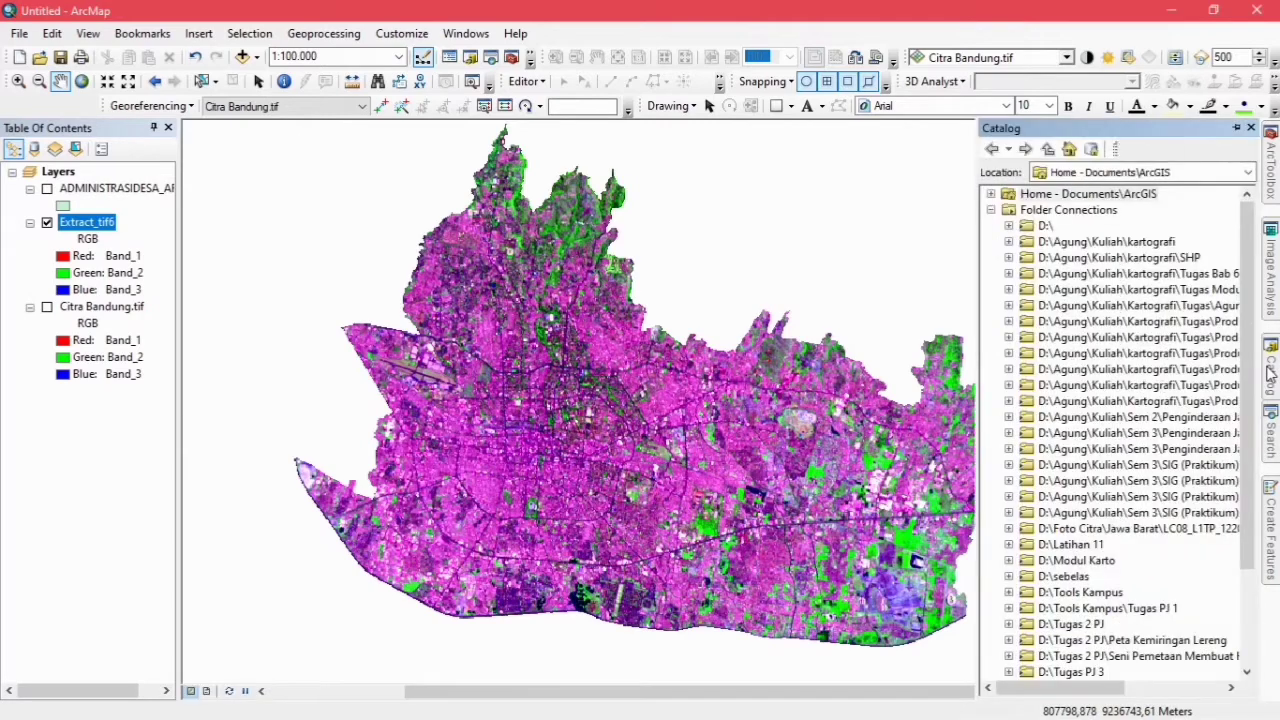
click(1163, 149)
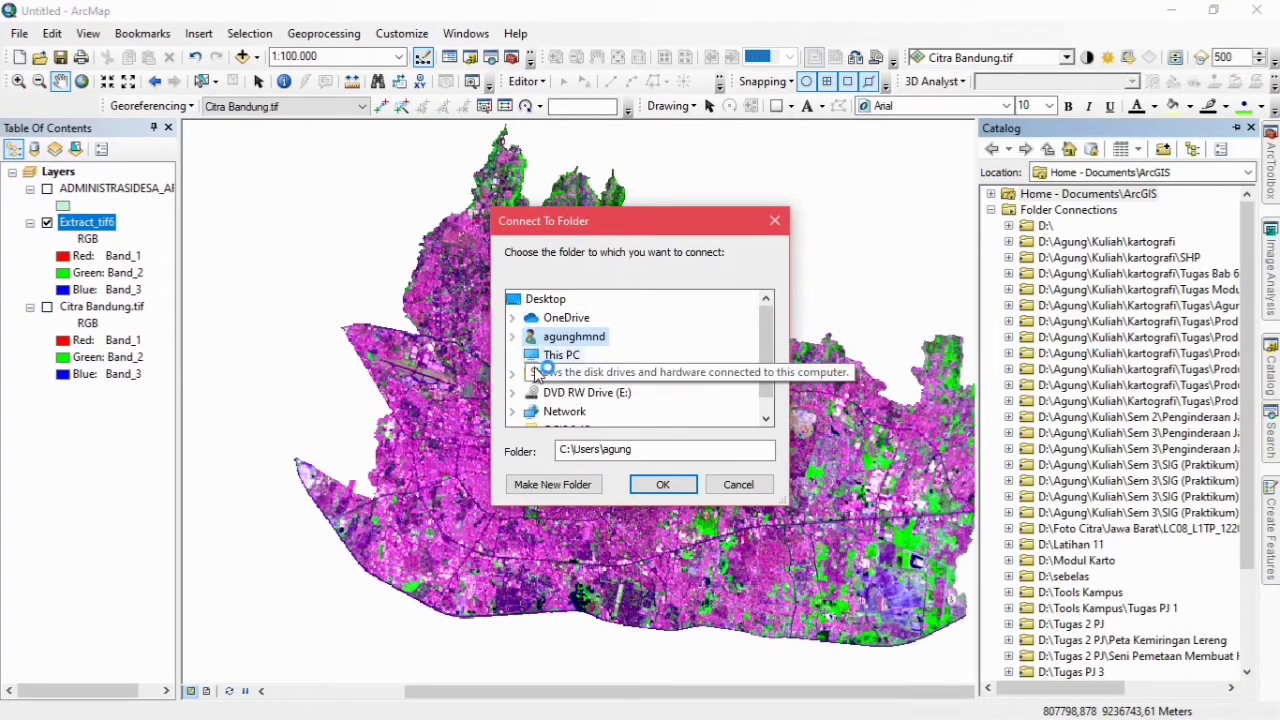
double_click(535, 368)
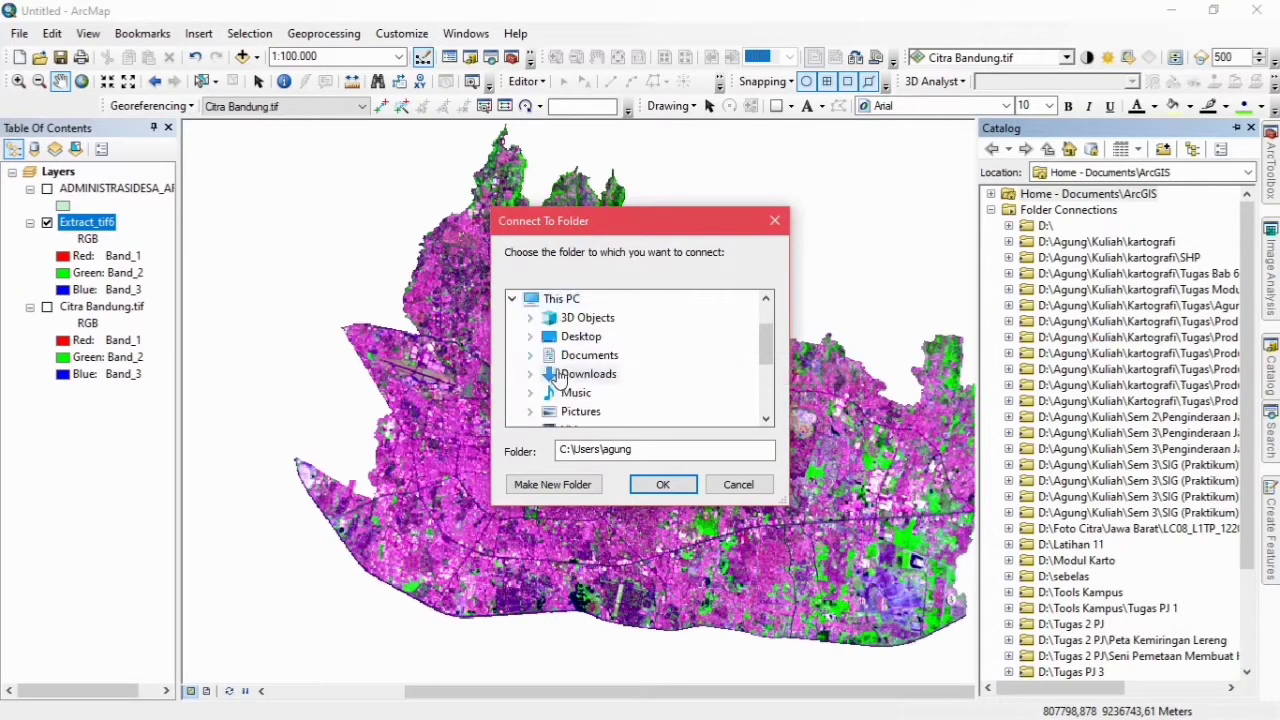
scroll(537, 371, down, 2)
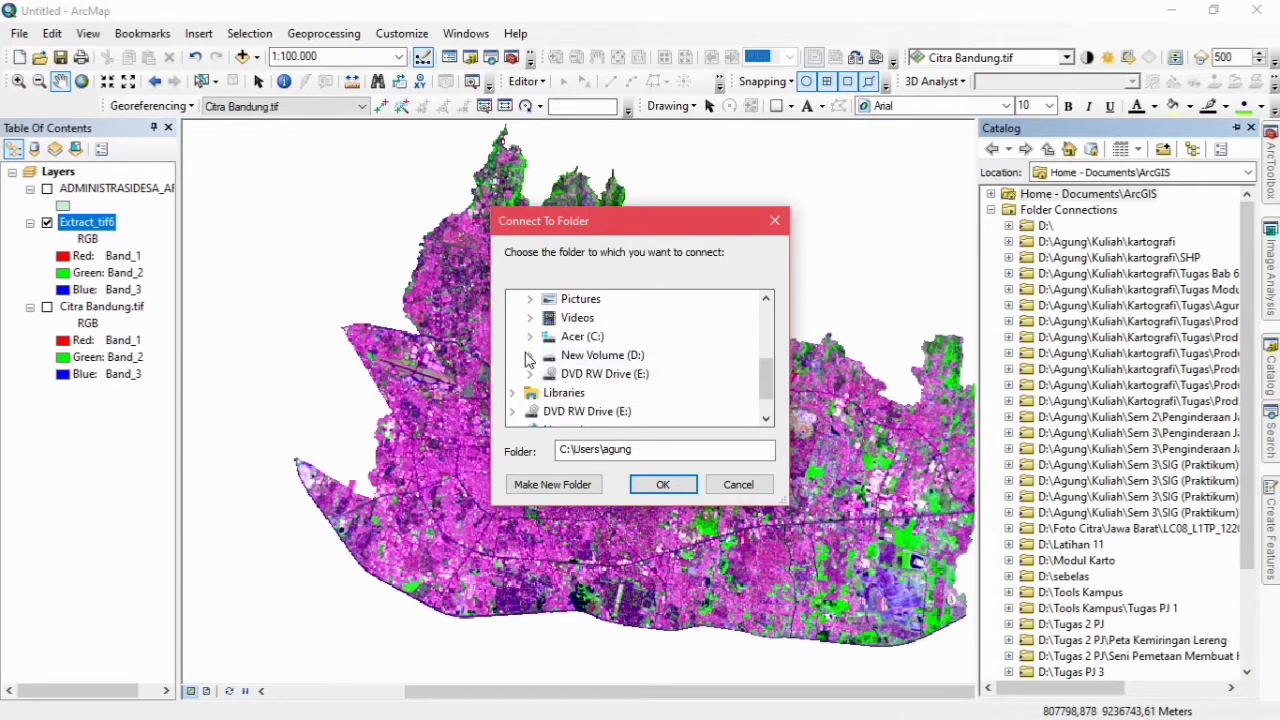
click(529, 360)
scroll(551, 369, down, 2)
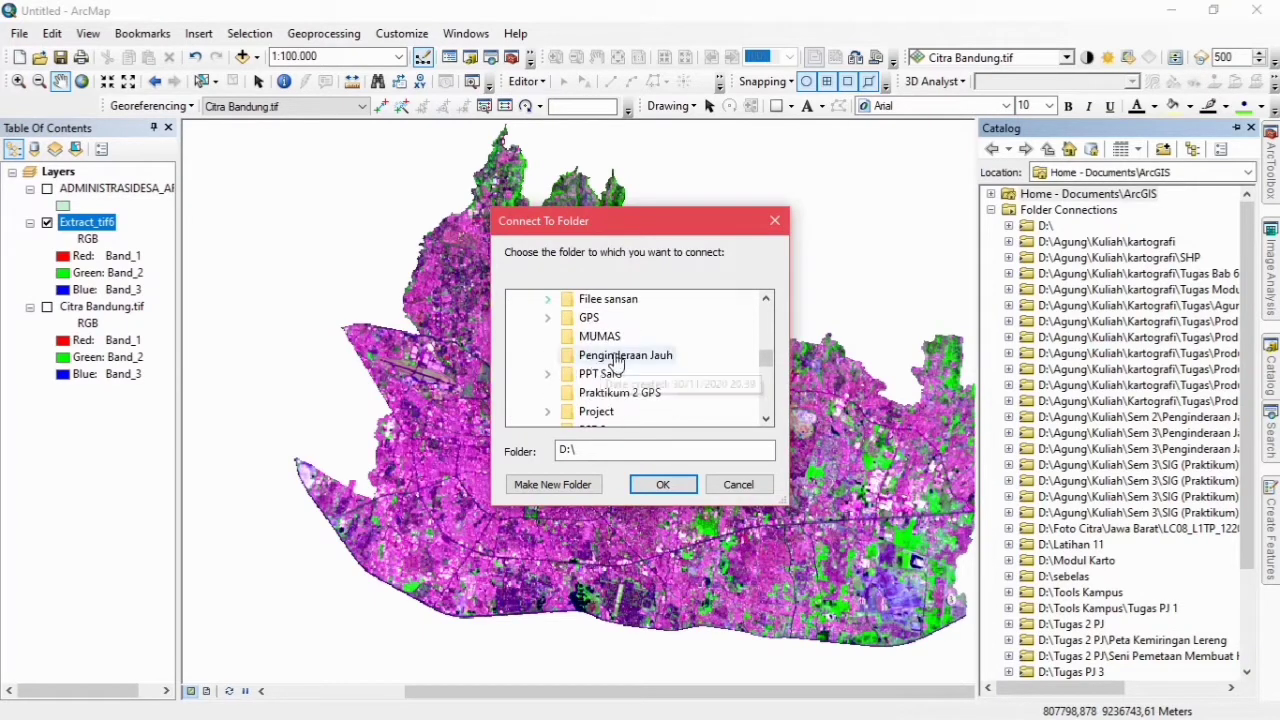
click(602, 356)
click(662, 484)
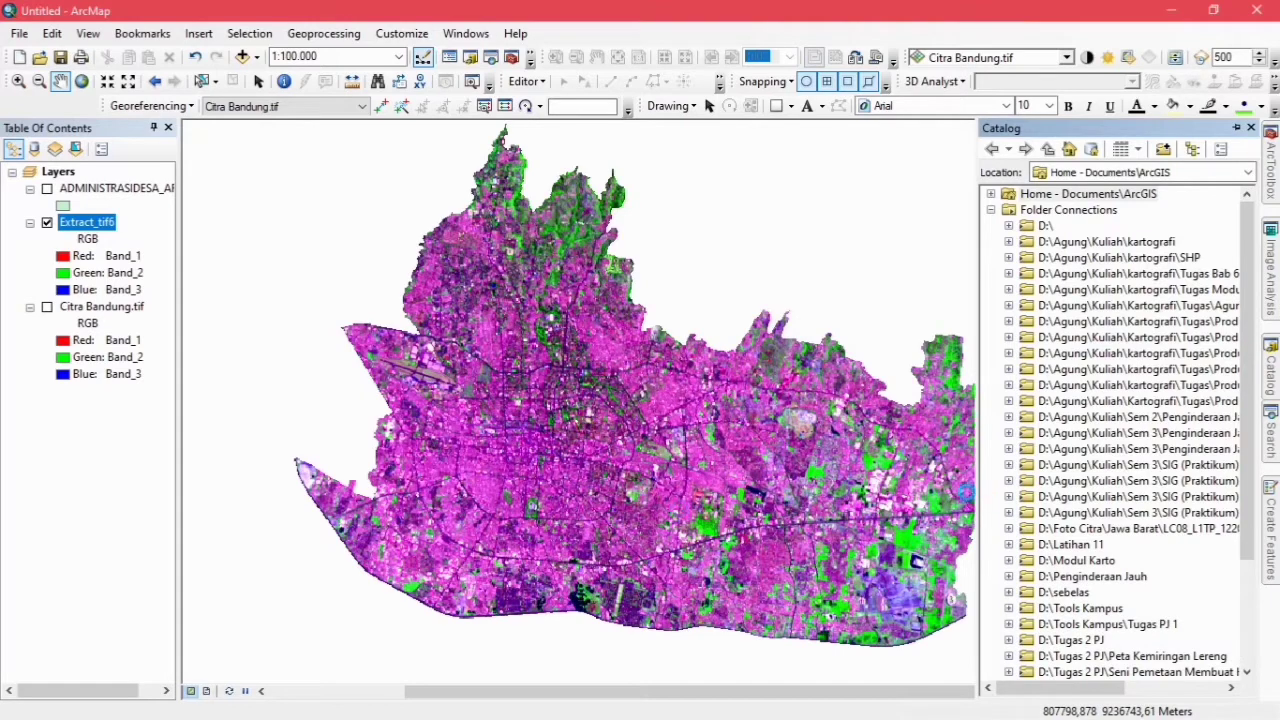
Start a new polygon shapefile named Geologi1 in the D:\Penginderaan Jauh folder.
click(1008, 577)
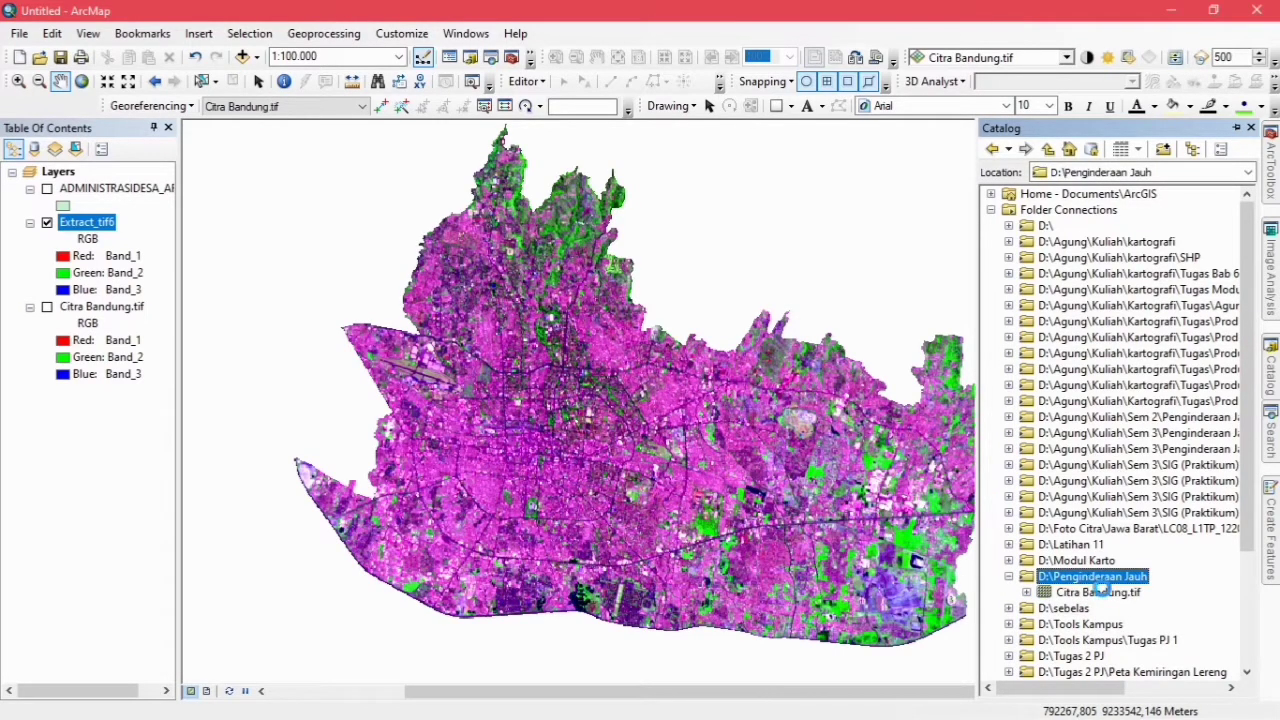
right_click(1090, 577)
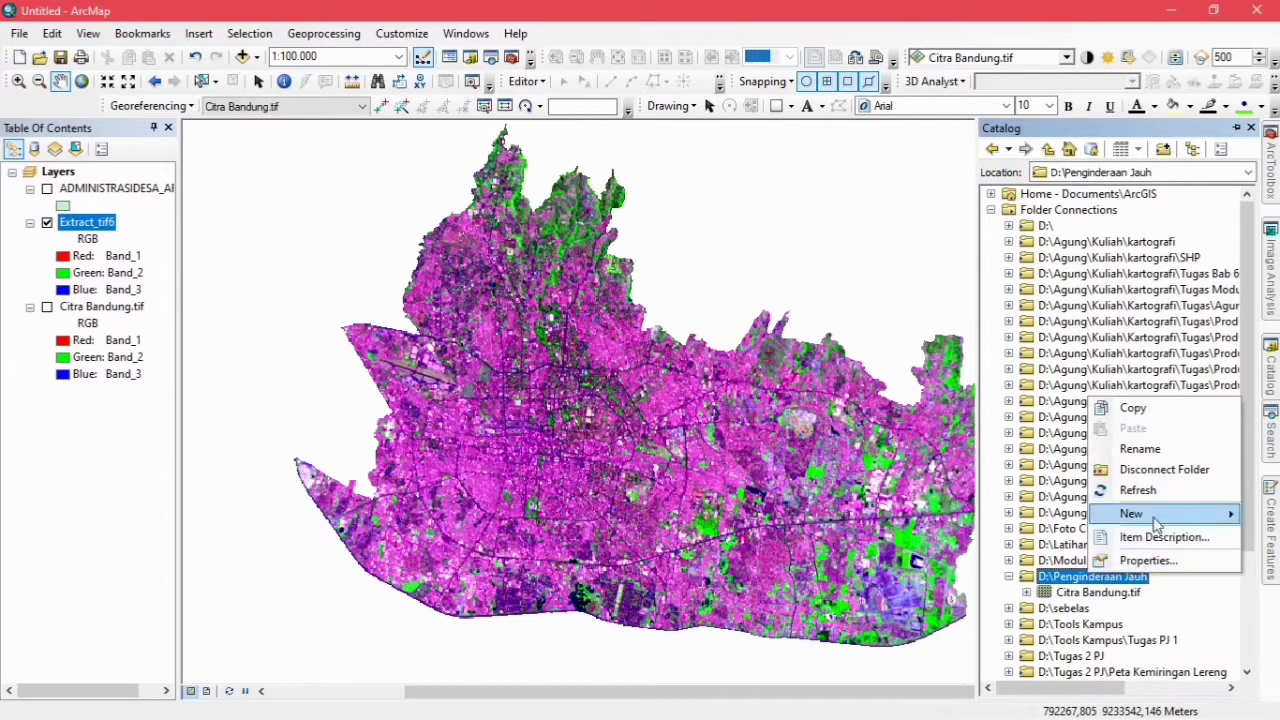
mouse_move(1155, 520)
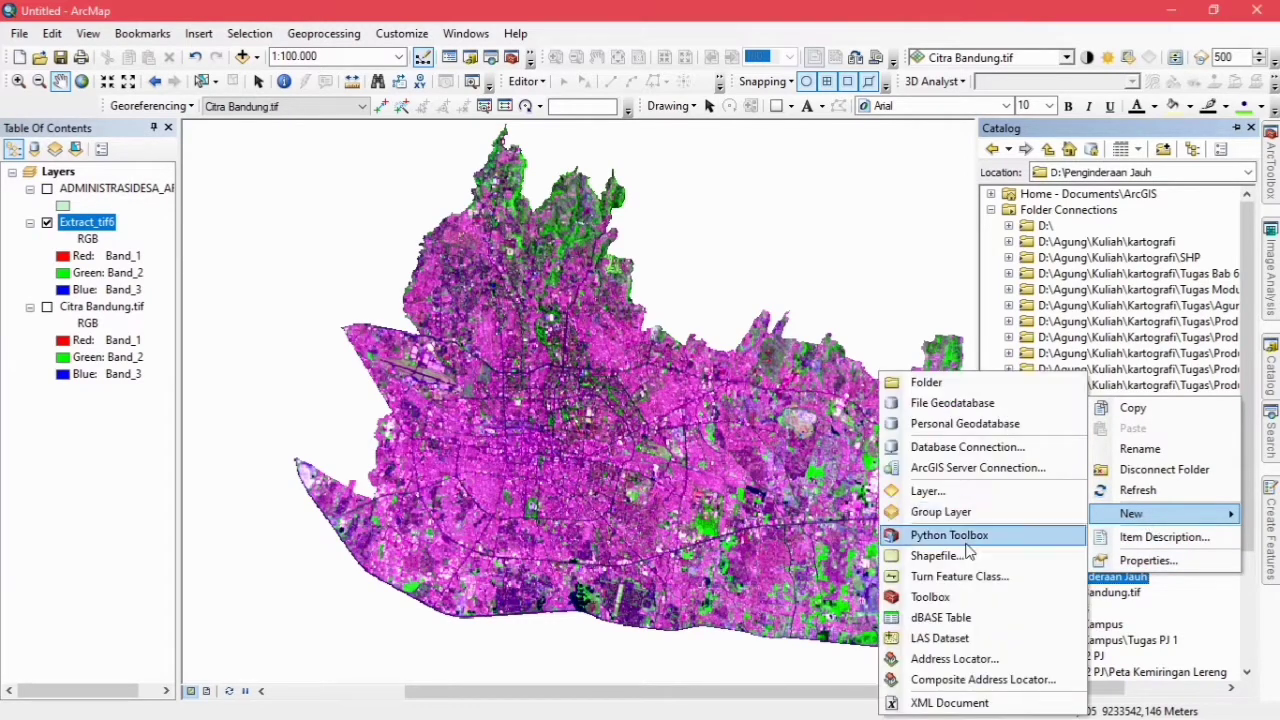
click(935, 556)
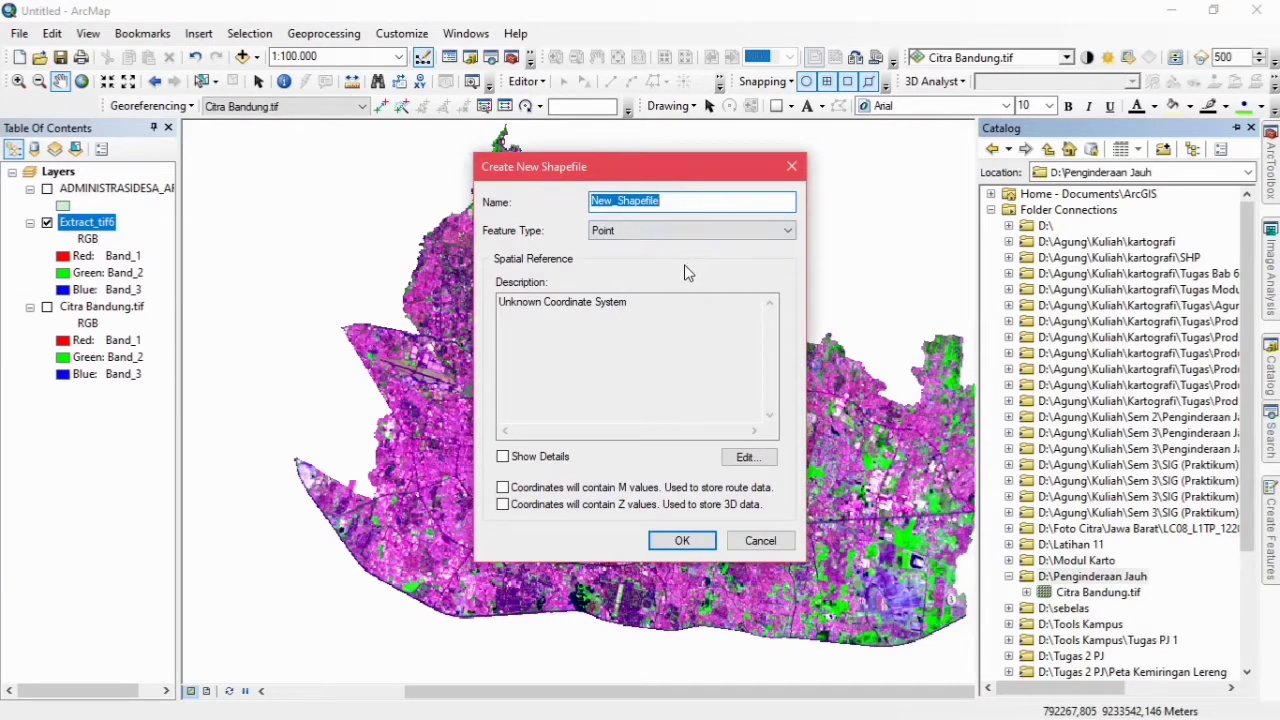
text(Geologi1)
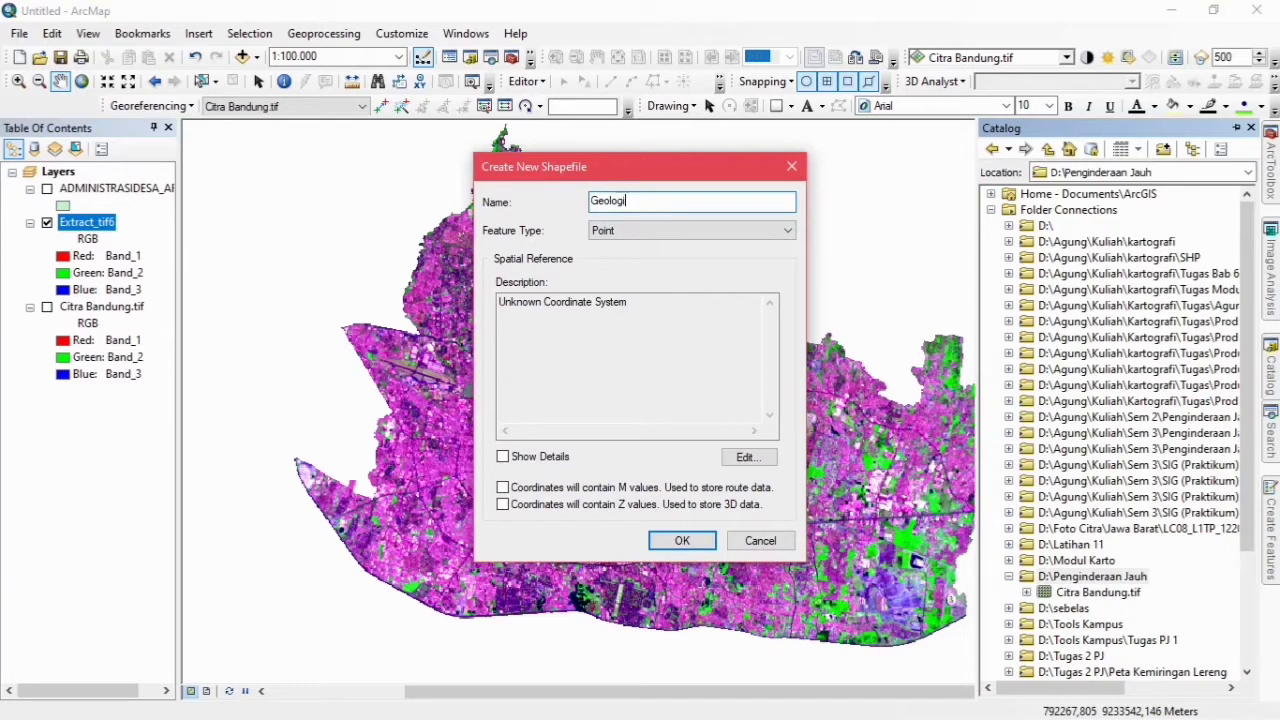
click(706, 236)
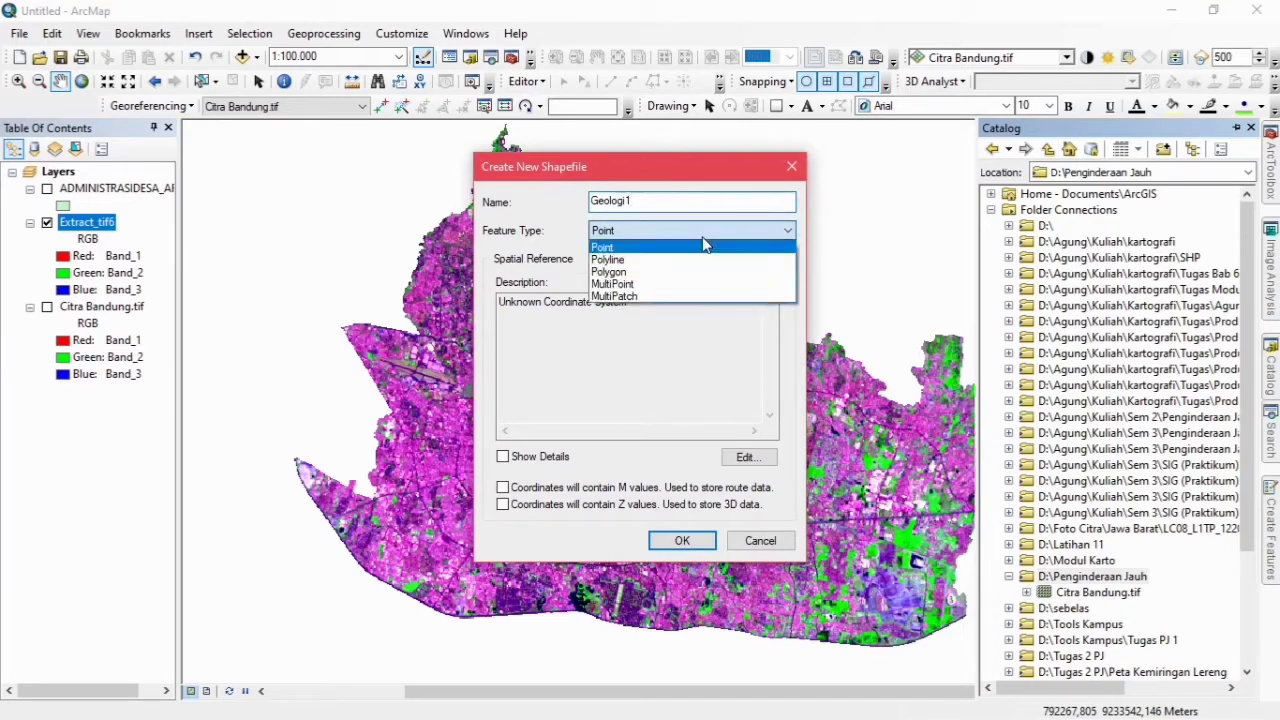
click(686, 272)
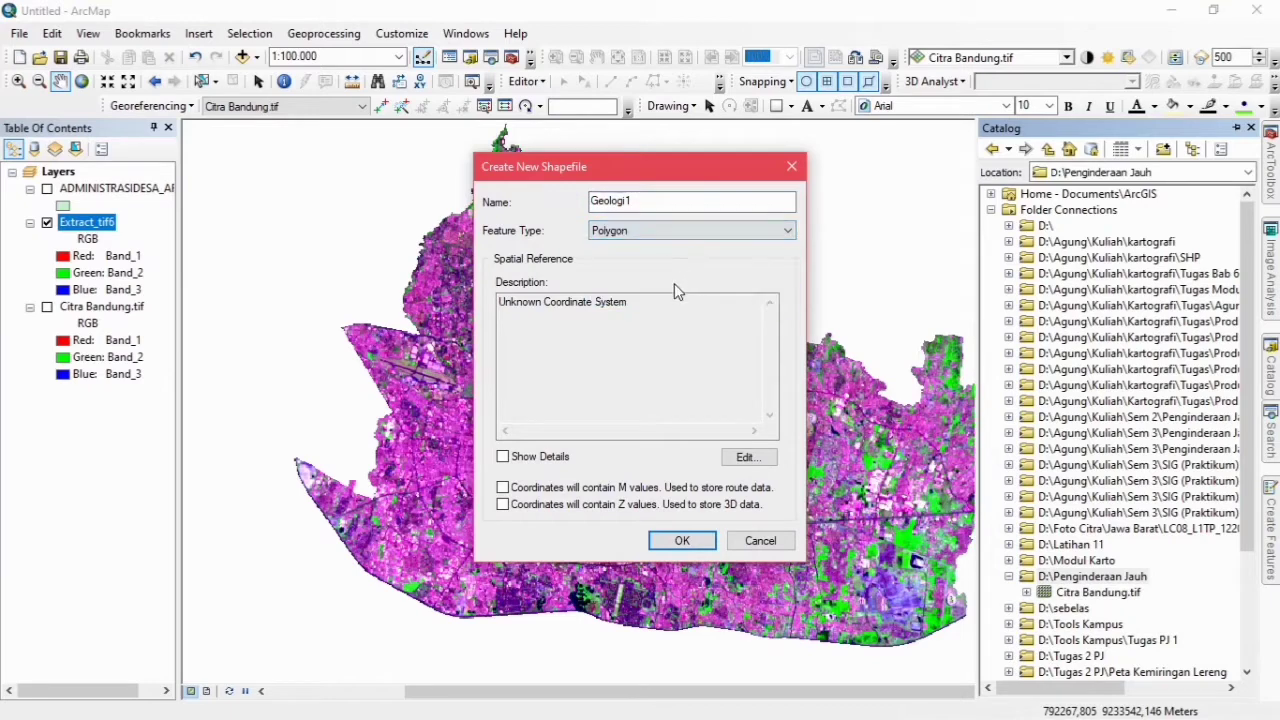
Assign the WGS 1984 UTM Zone 48S projected coordinate system to the Geologi1 shapefile and create it.
click(736, 457)
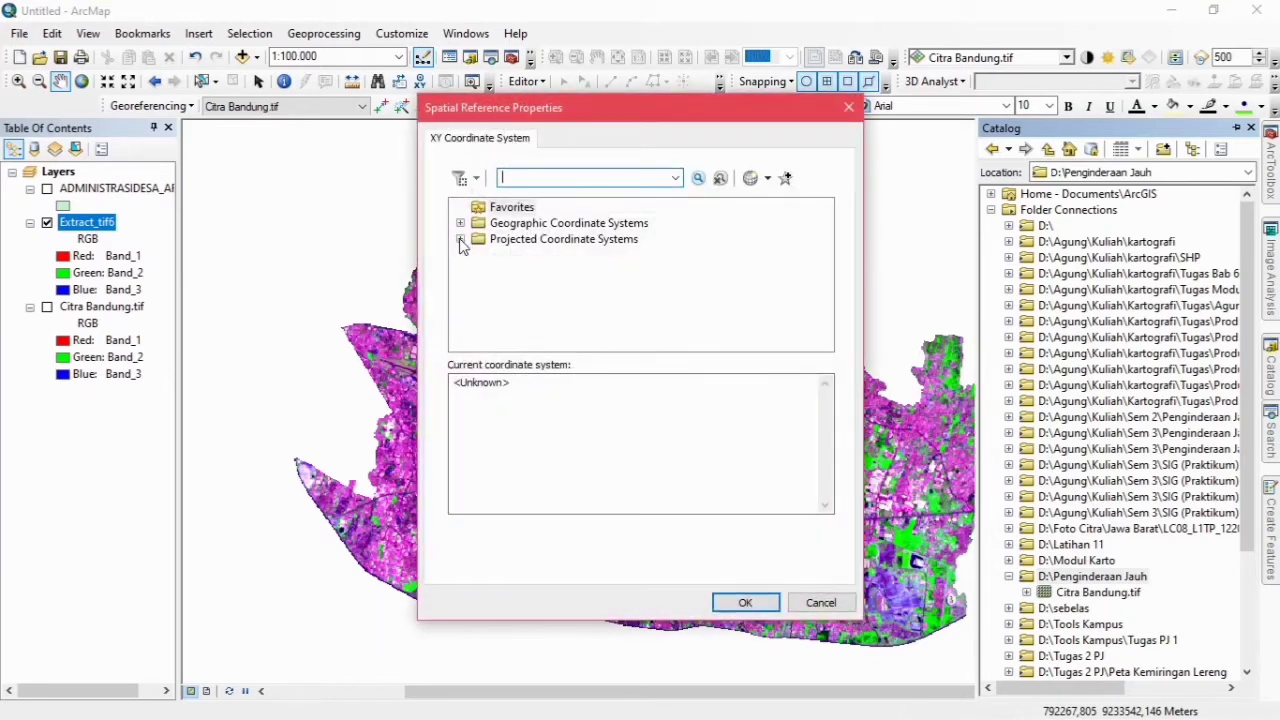
click(460, 239)
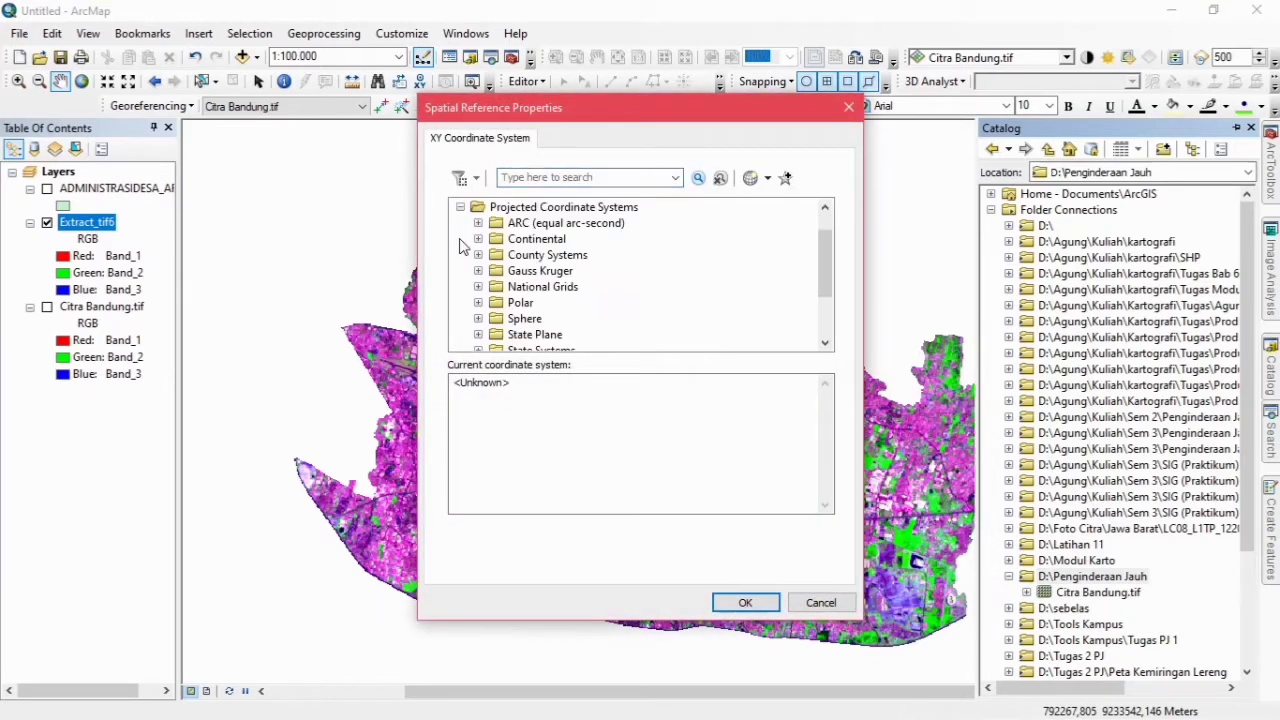
scroll(478, 290, down, 2)
click(478, 302)
scroll(490, 320, down, 3)
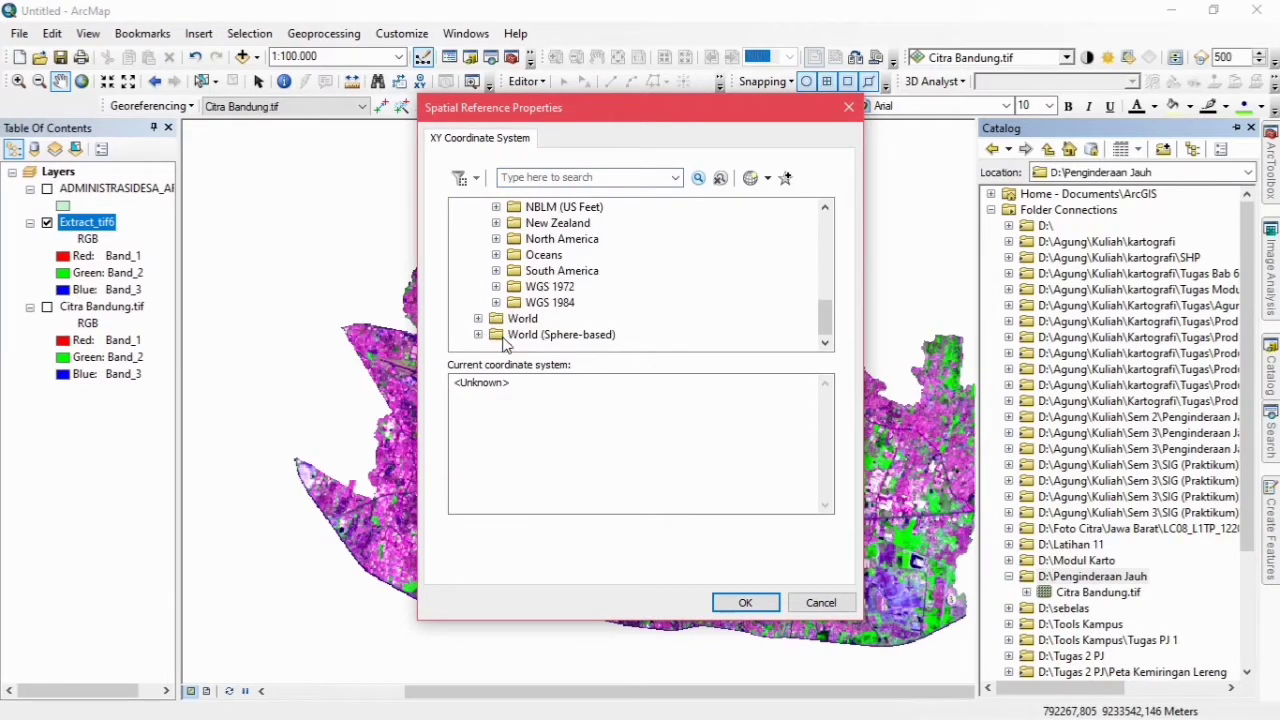
click(496, 302)
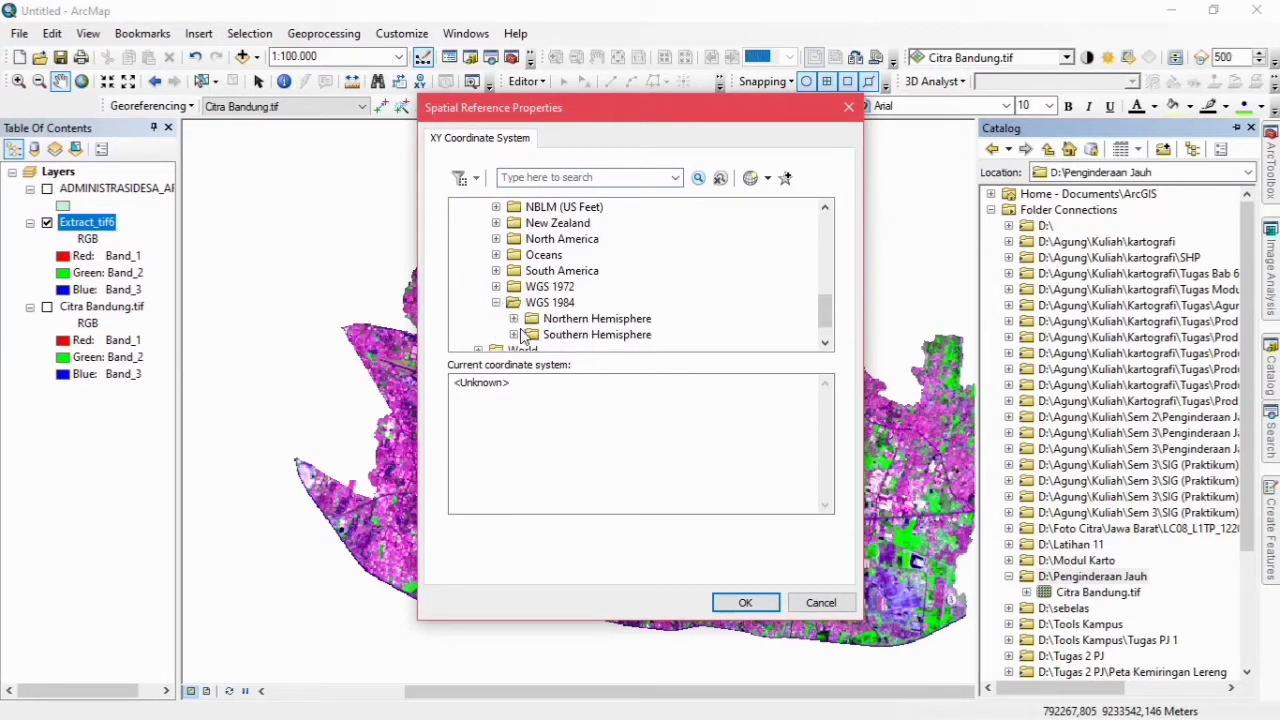
click(519, 334)
scroll(618, 317, down, 12)
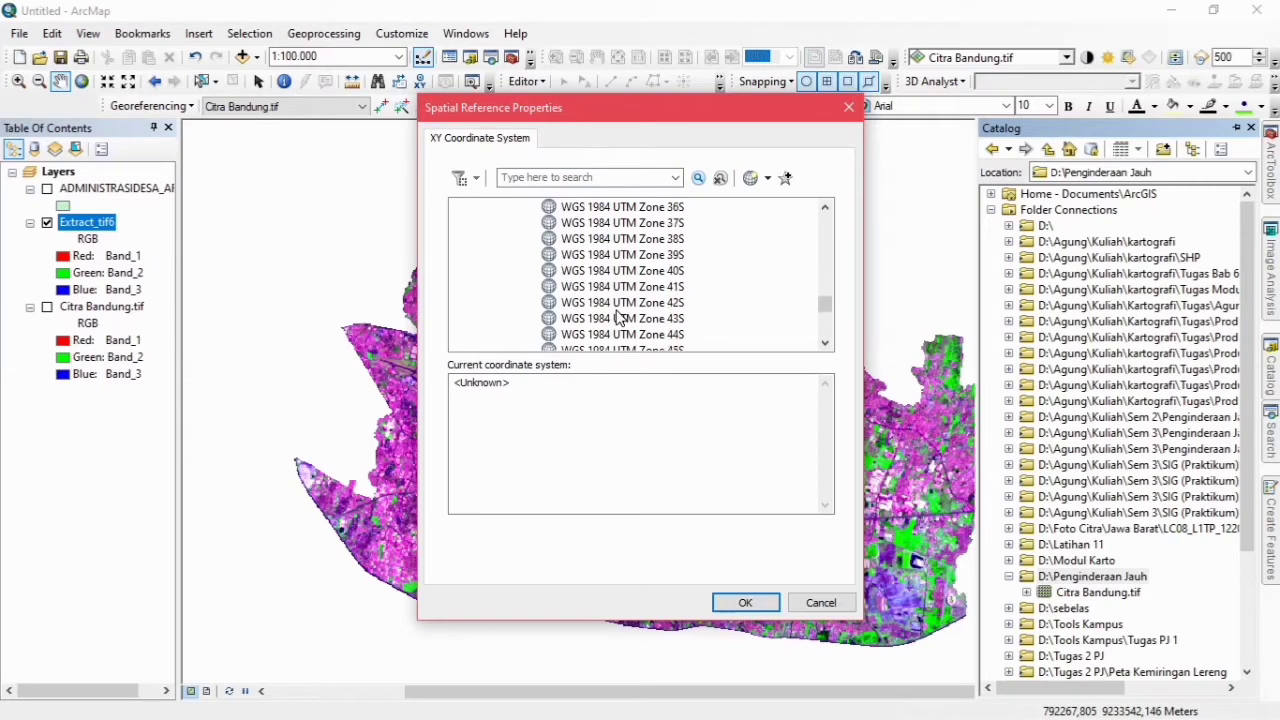
scroll(618, 317, down, 1)
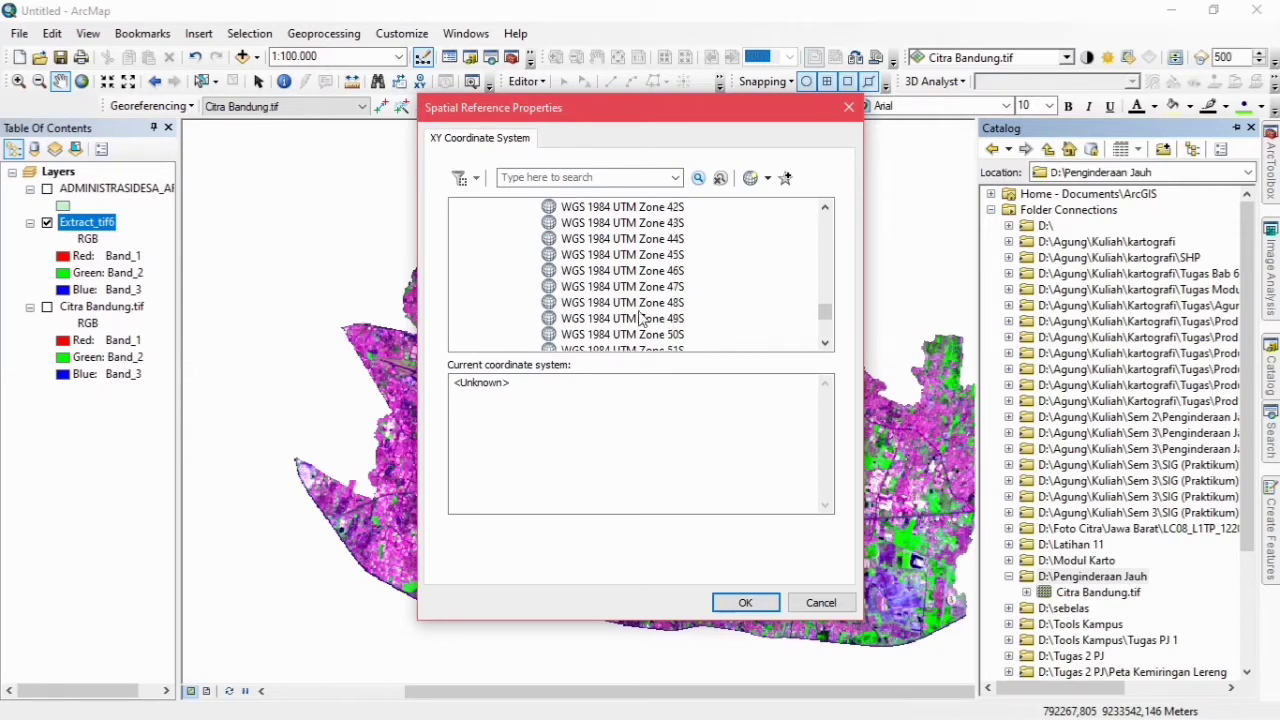
click(622, 302)
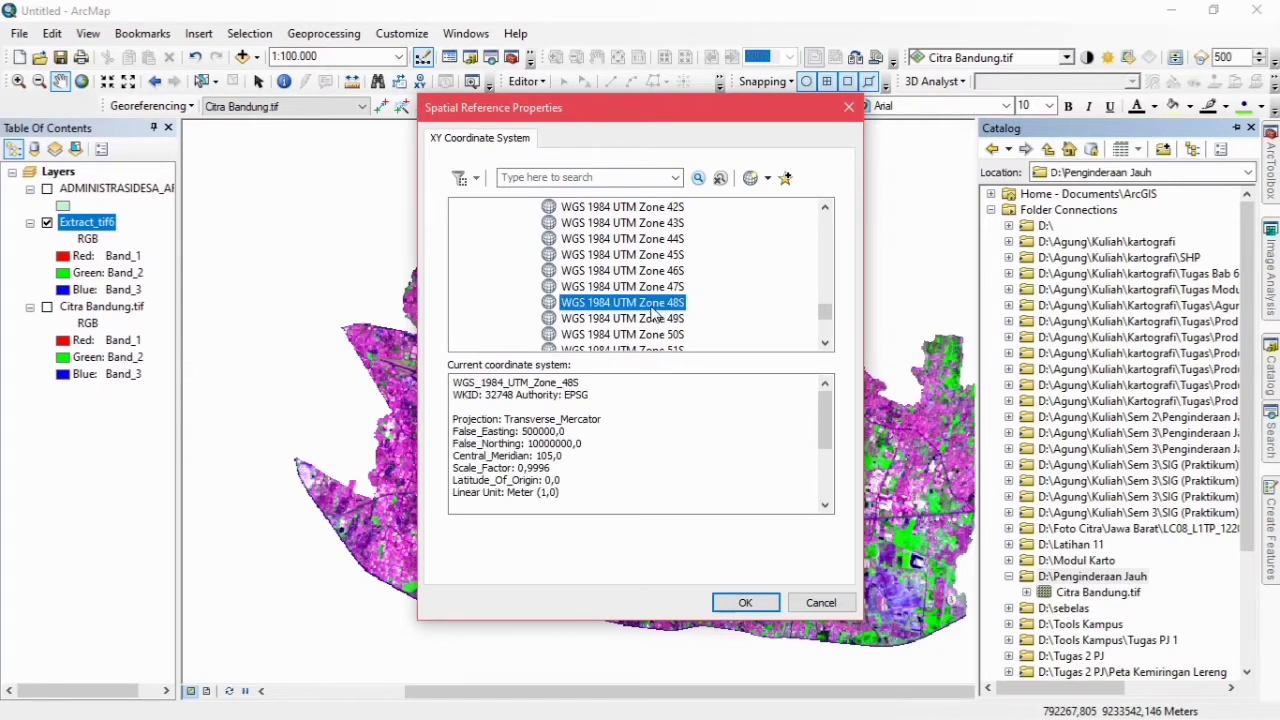
click(745, 604)
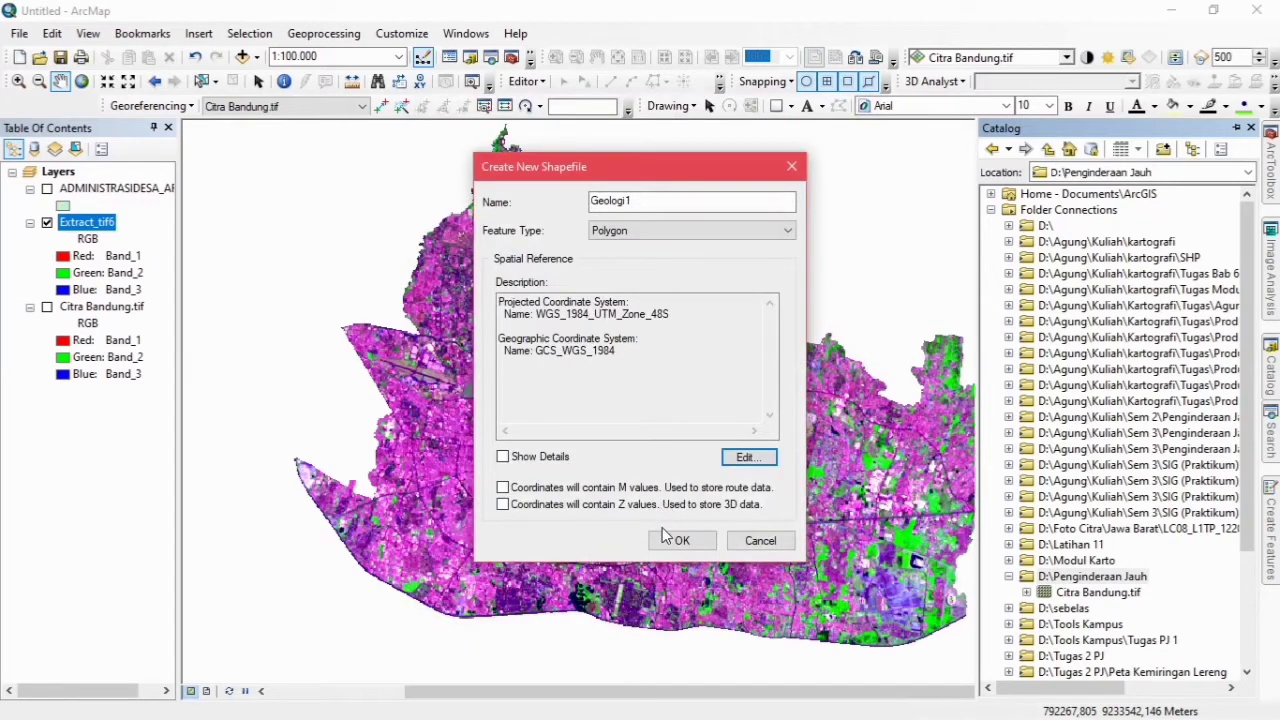
click(679, 545)
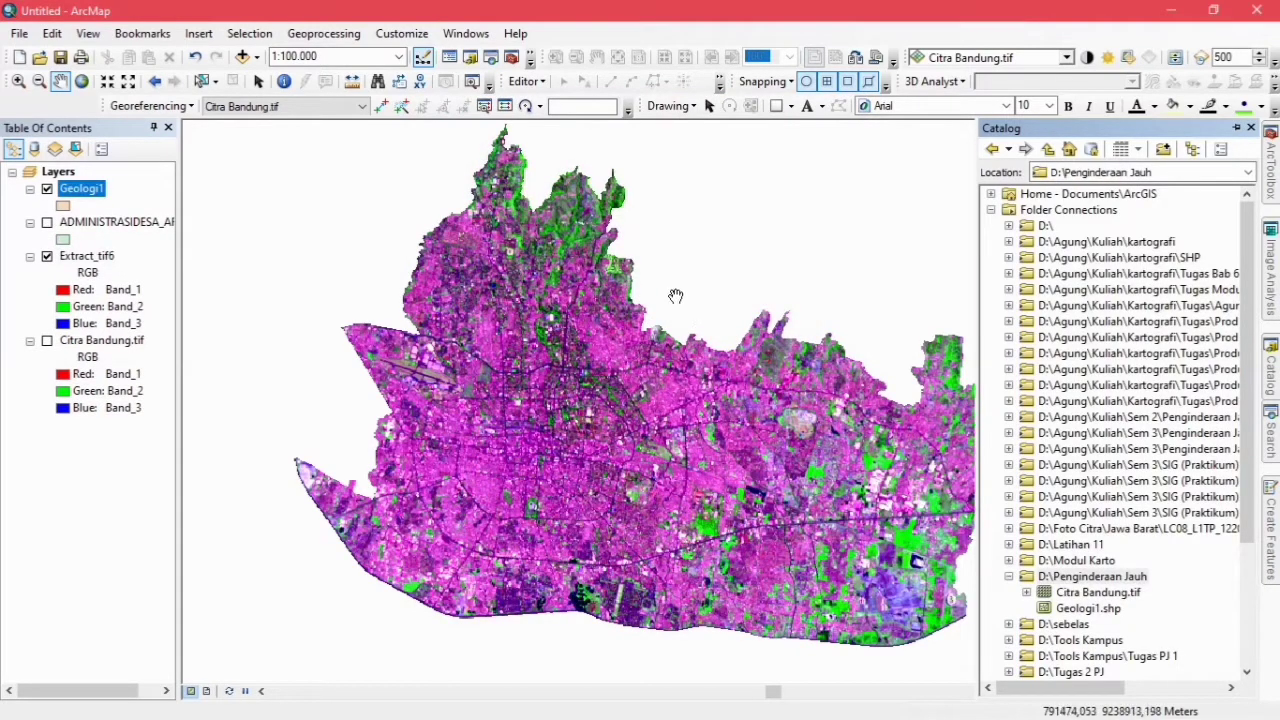
Start an edit session on the Geologi1 layer, continuing past the spatial reference warning.
click(523, 82)
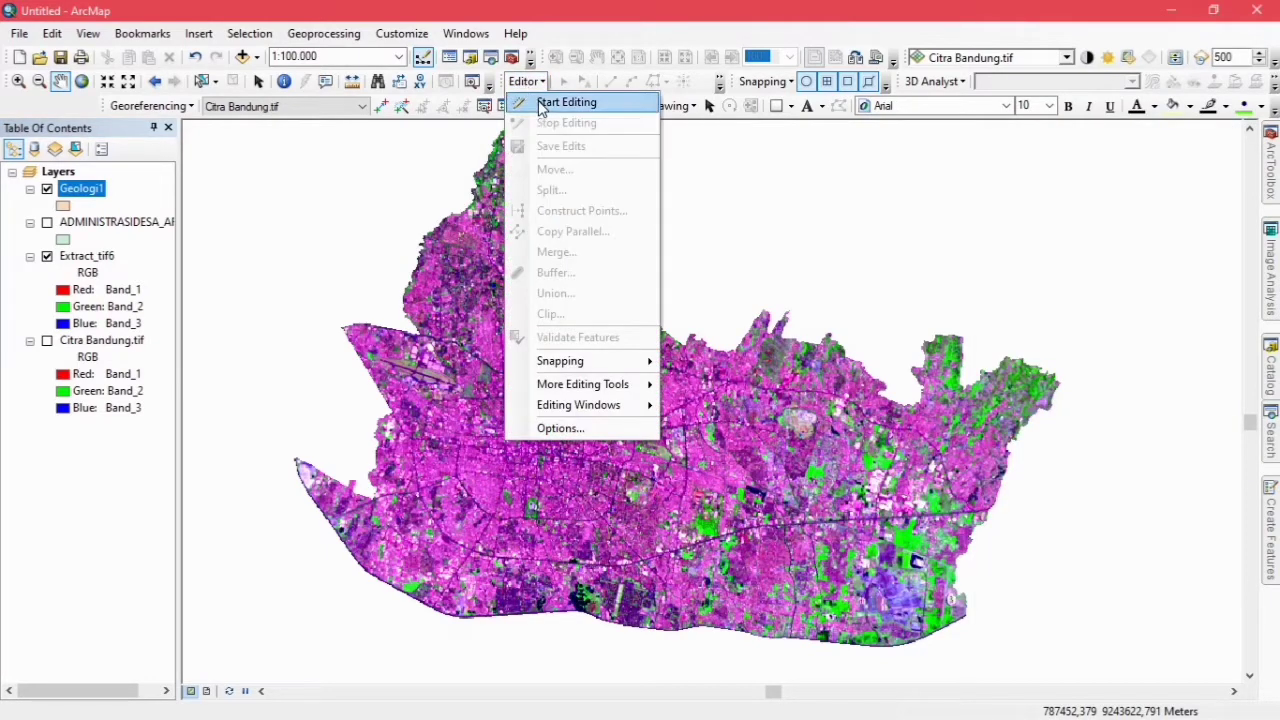
click(541, 105)
click(541, 228)
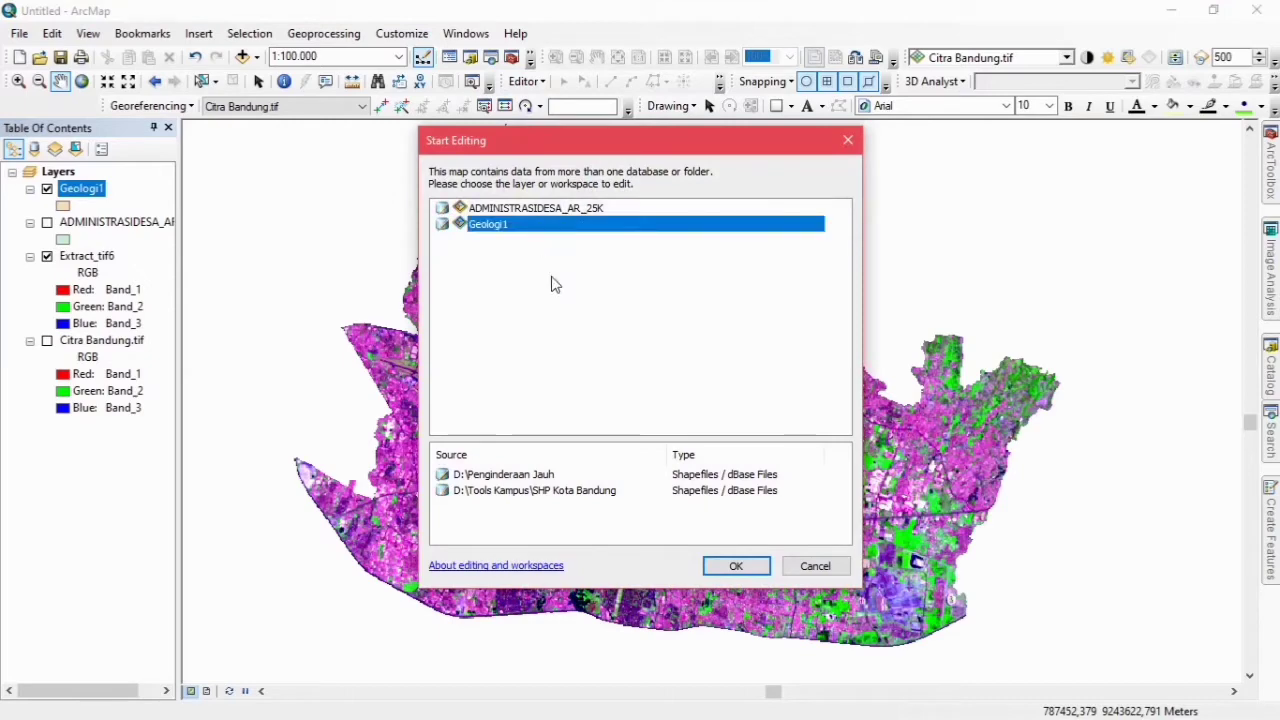
click(733, 567)
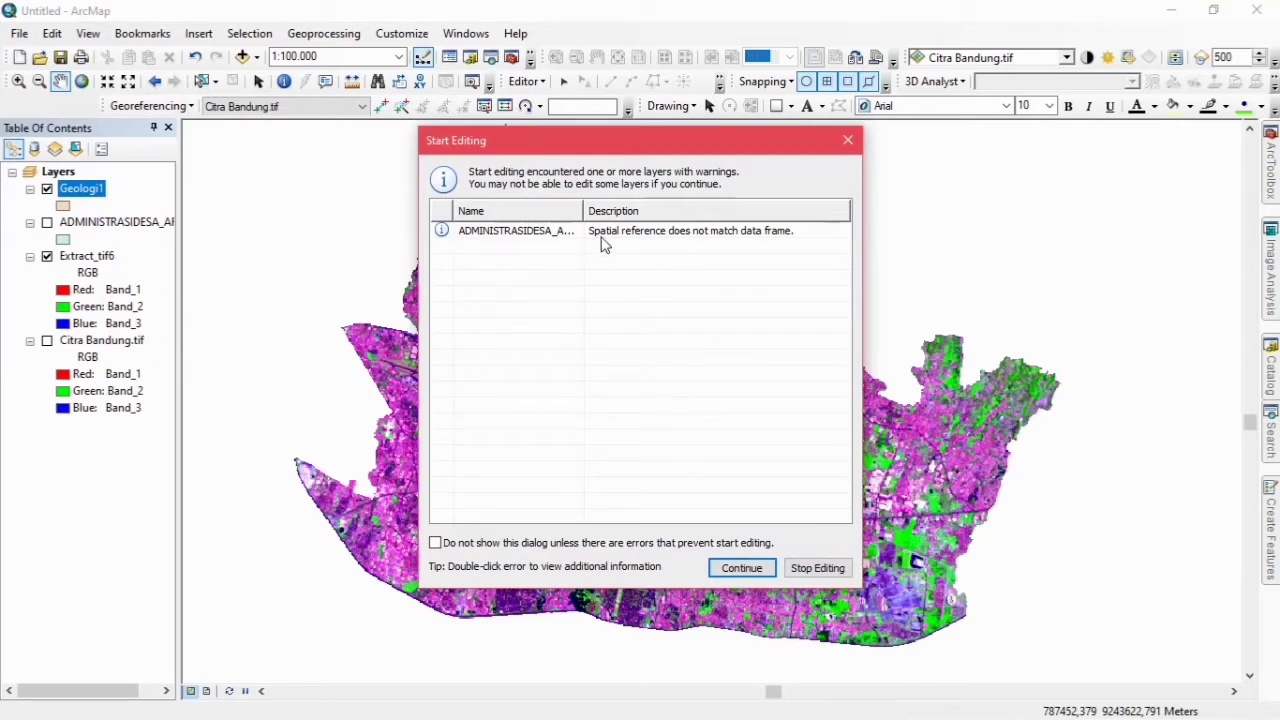
click(742, 568)
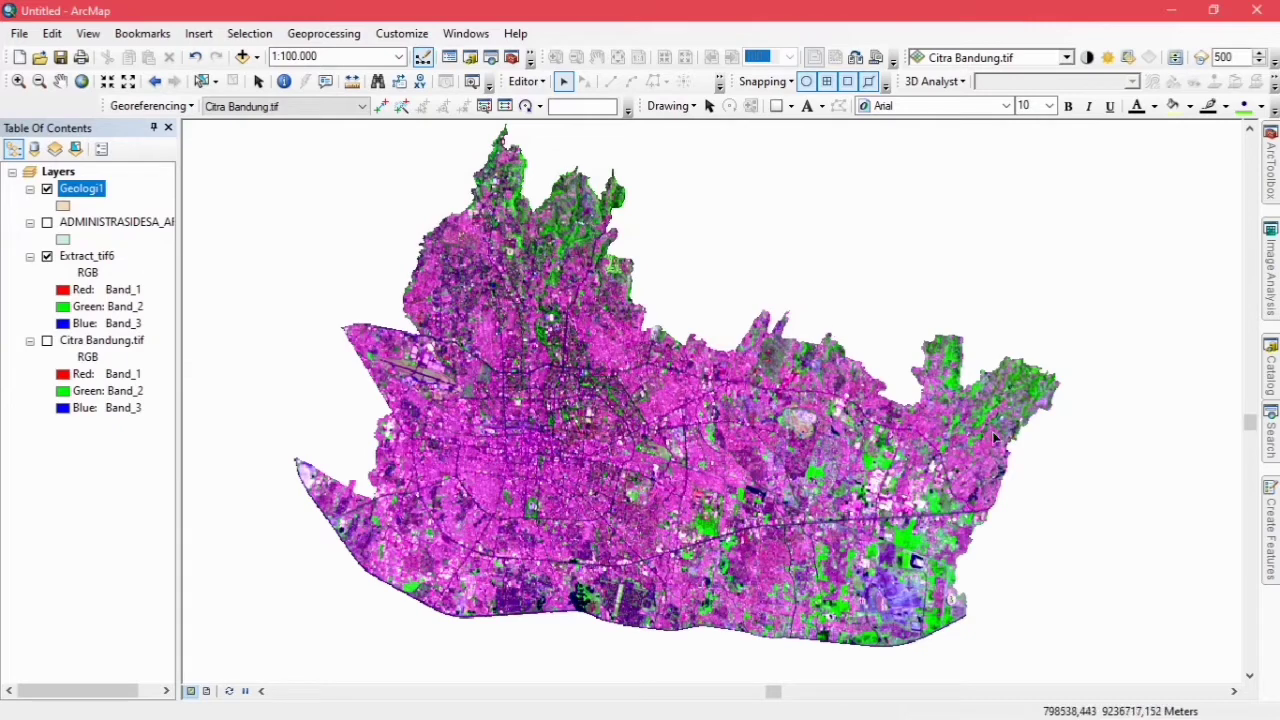
Select the Geologi1 feature template with the Polygon construction tool for digitizing over the extracted city raster.
click(1276, 535)
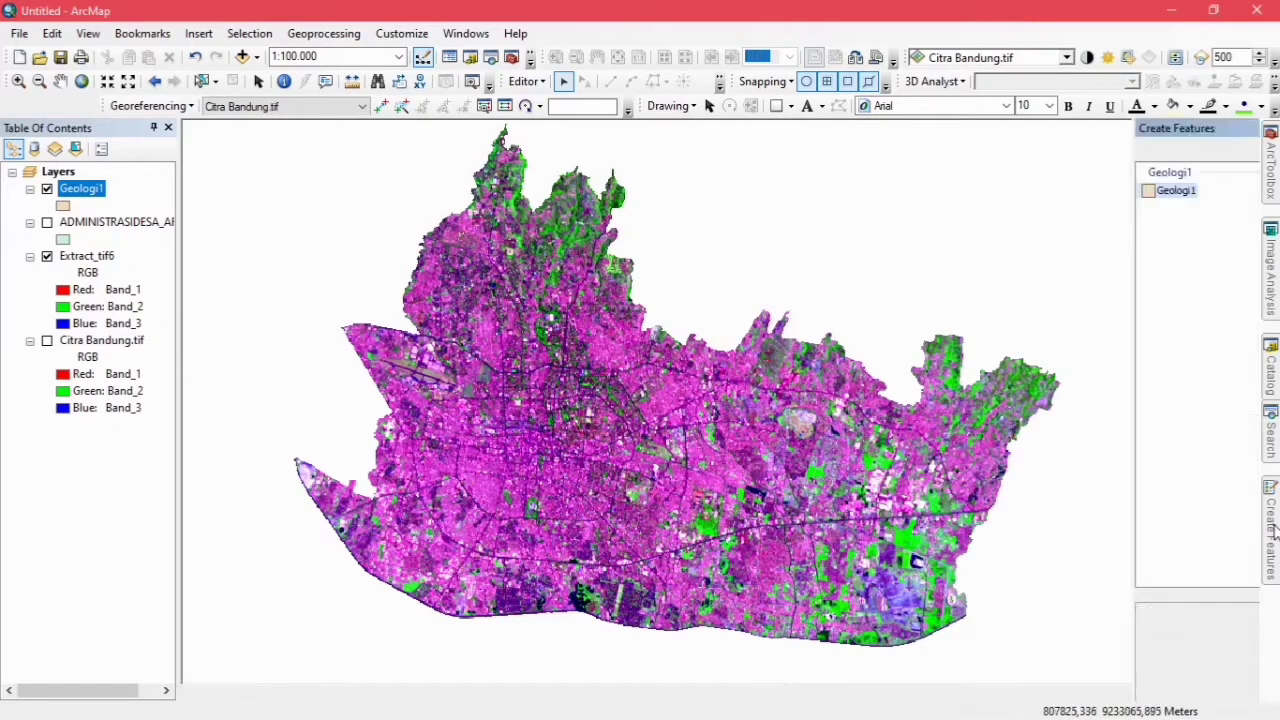
click(1047, 190)
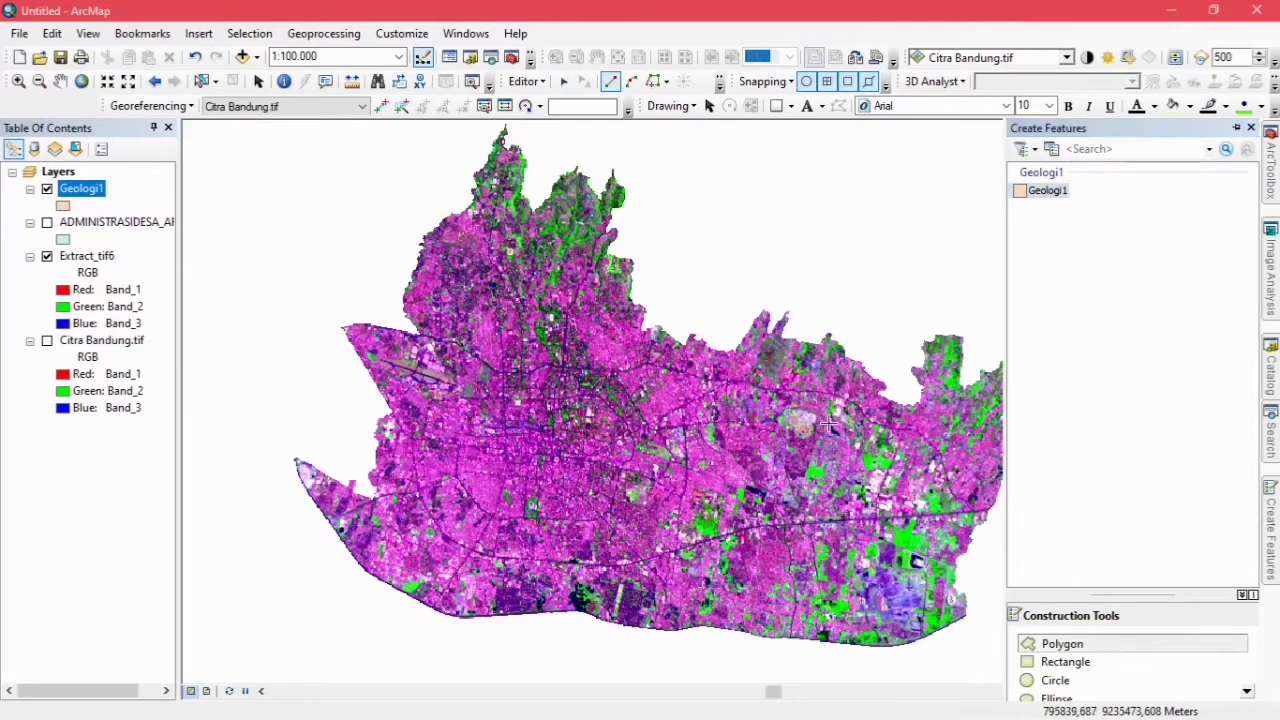
scroll(675, 373, up, 2)
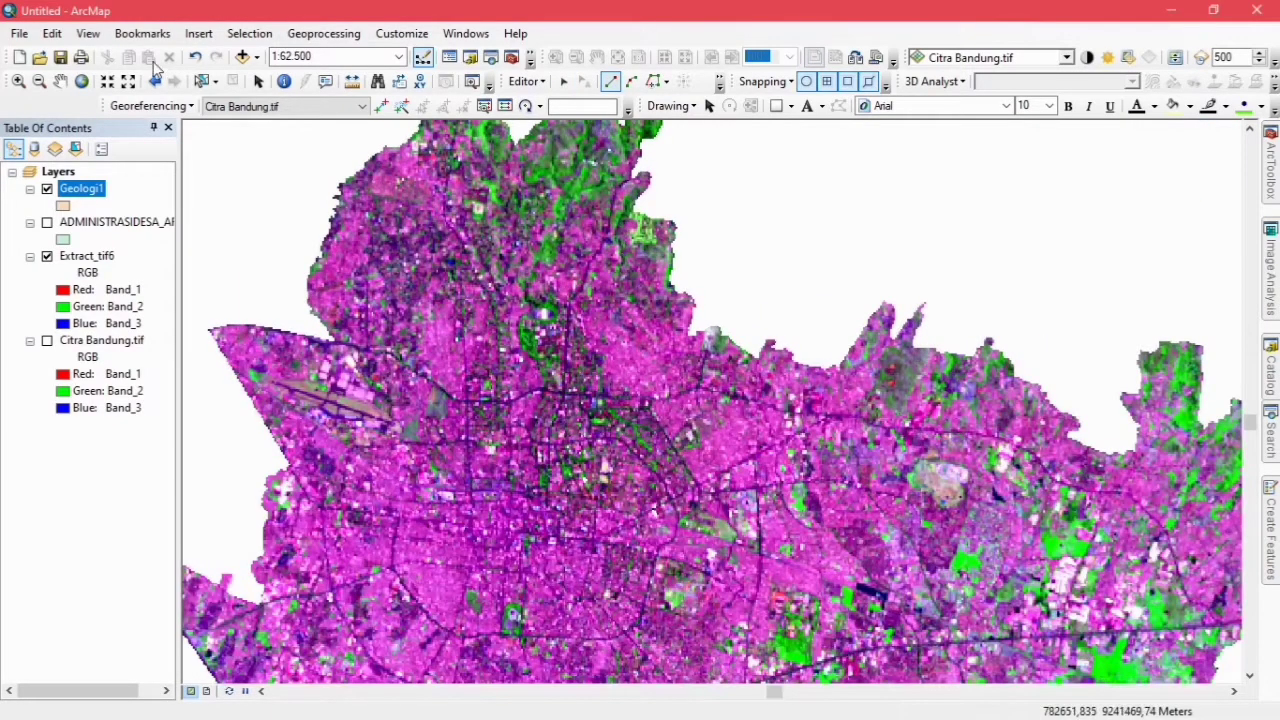
click(60, 81)
drag(791, 287, 666, 377)
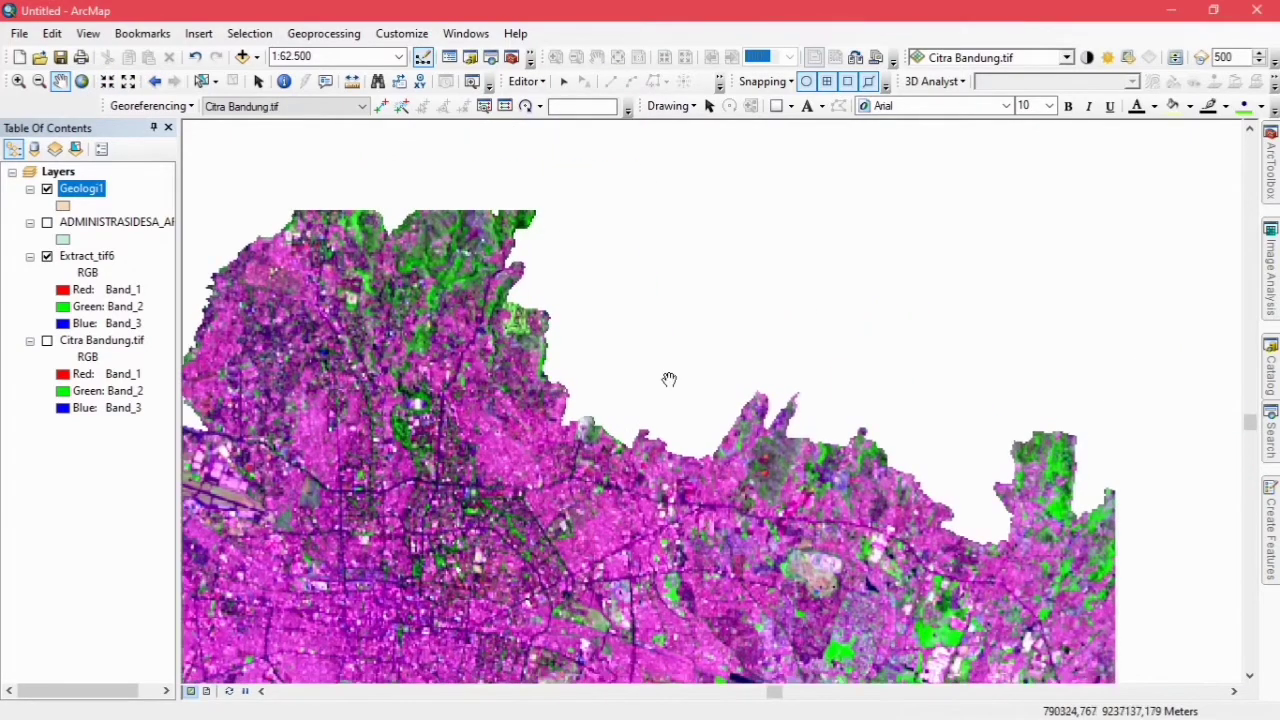
drag(718, 476, 638, 366)
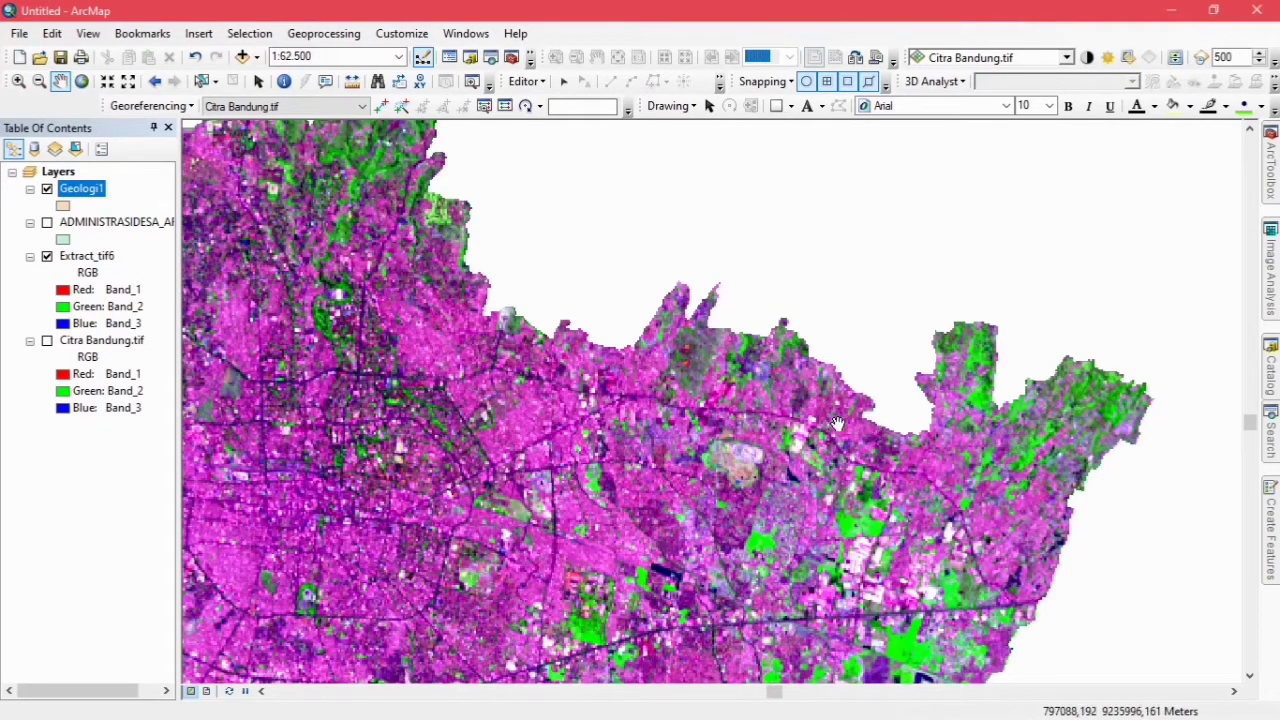
drag(692, 400, 746, 442)
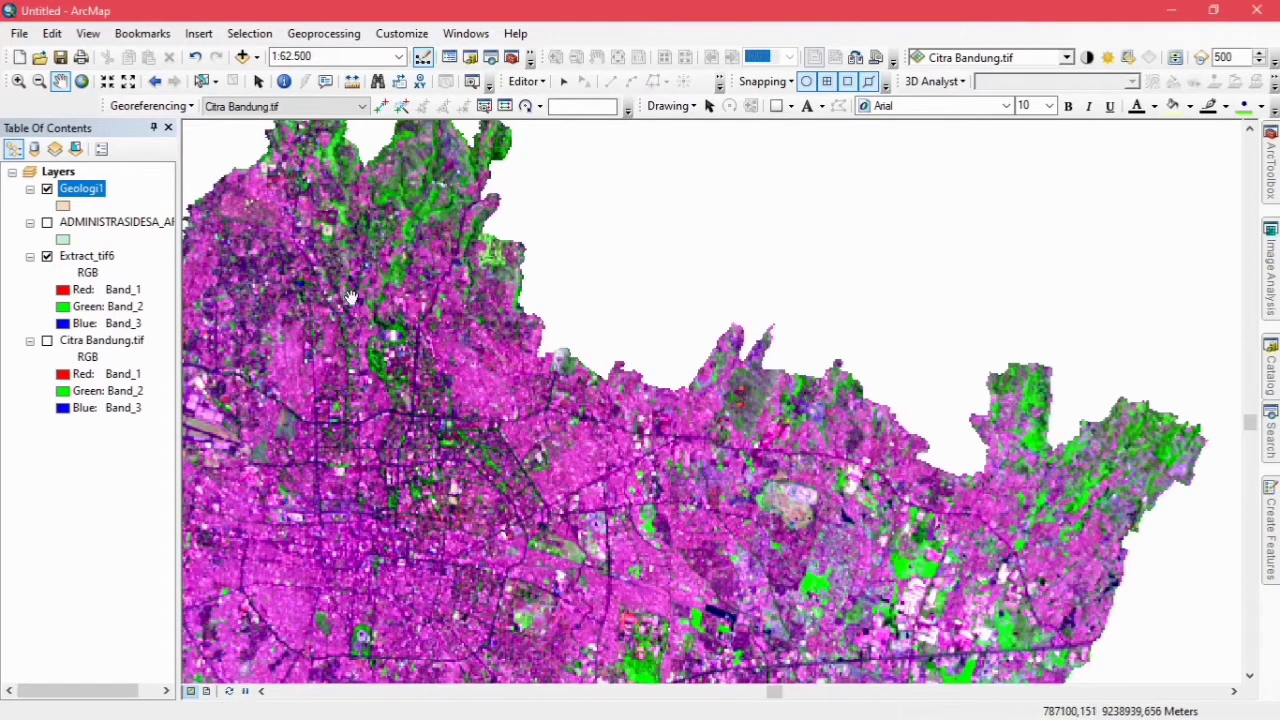
click(1272, 510)
click(1070, 642)
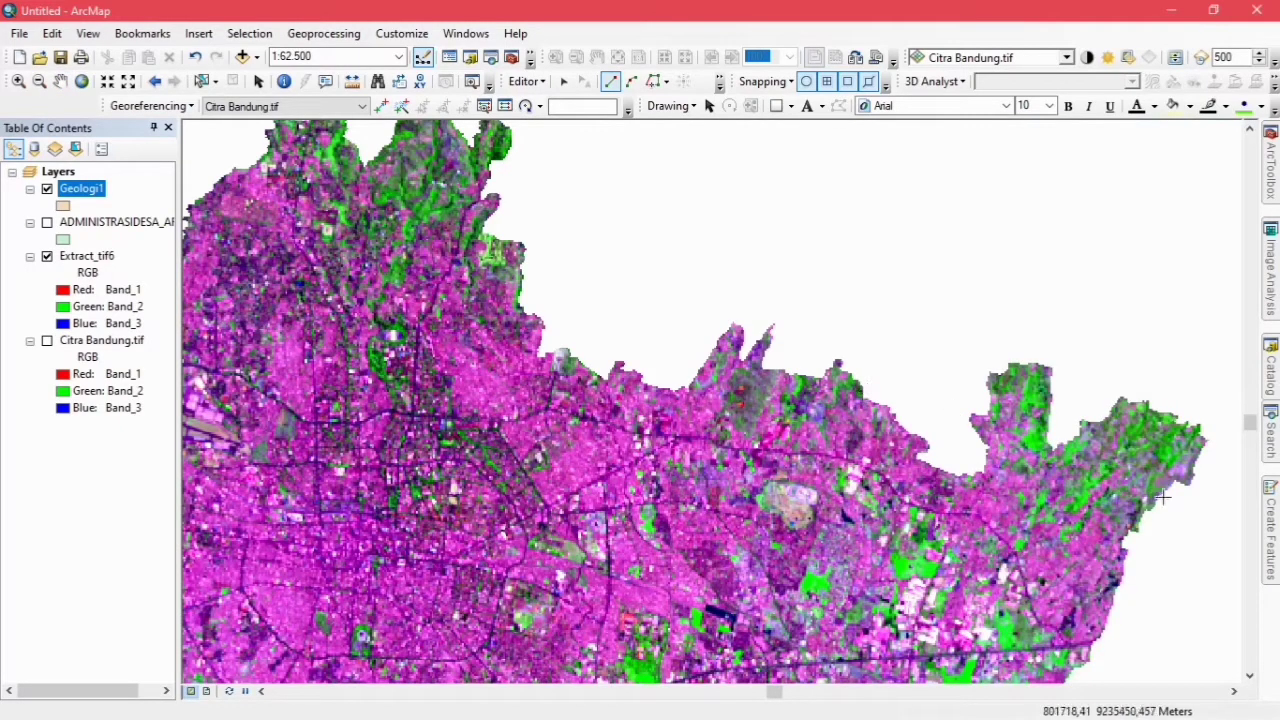
Begin a Geologi1 polygon at the city's northeastern tip, placing vertices southwest along the jagged eastern raster boundary.
scroll(1200, 492, up, 3)
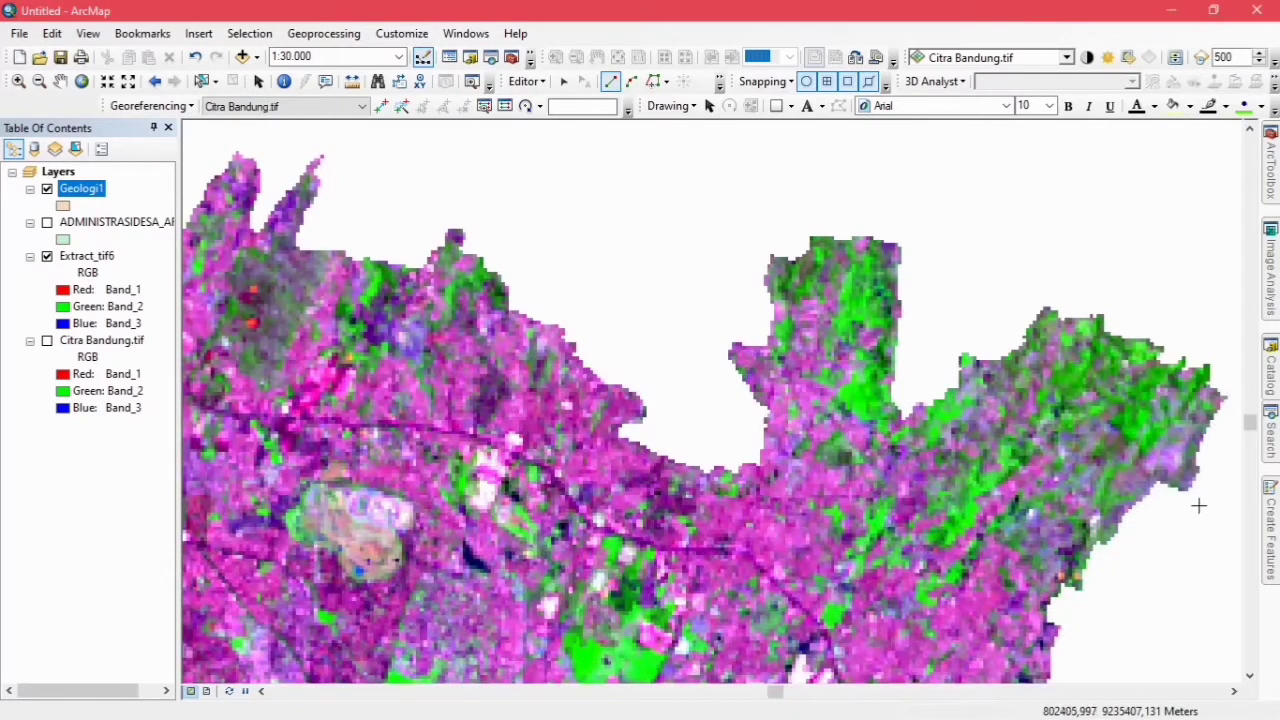
click(1186, 492)
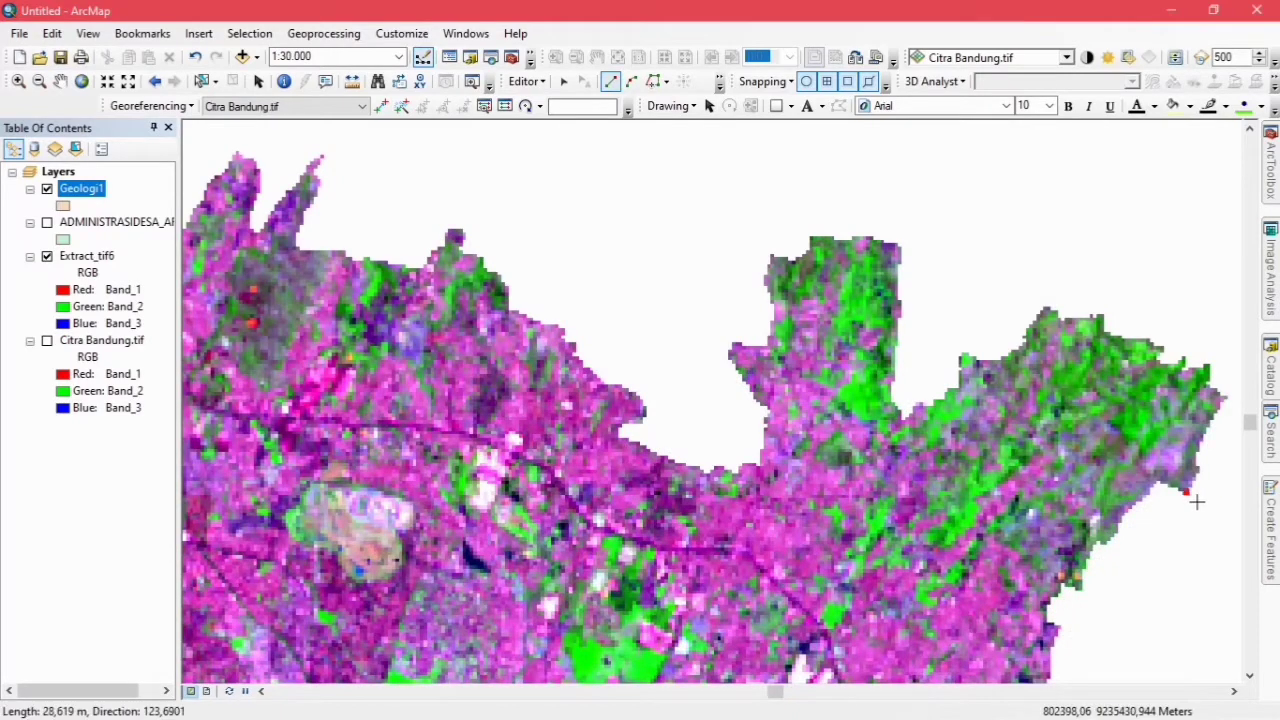
click(1144, 497)
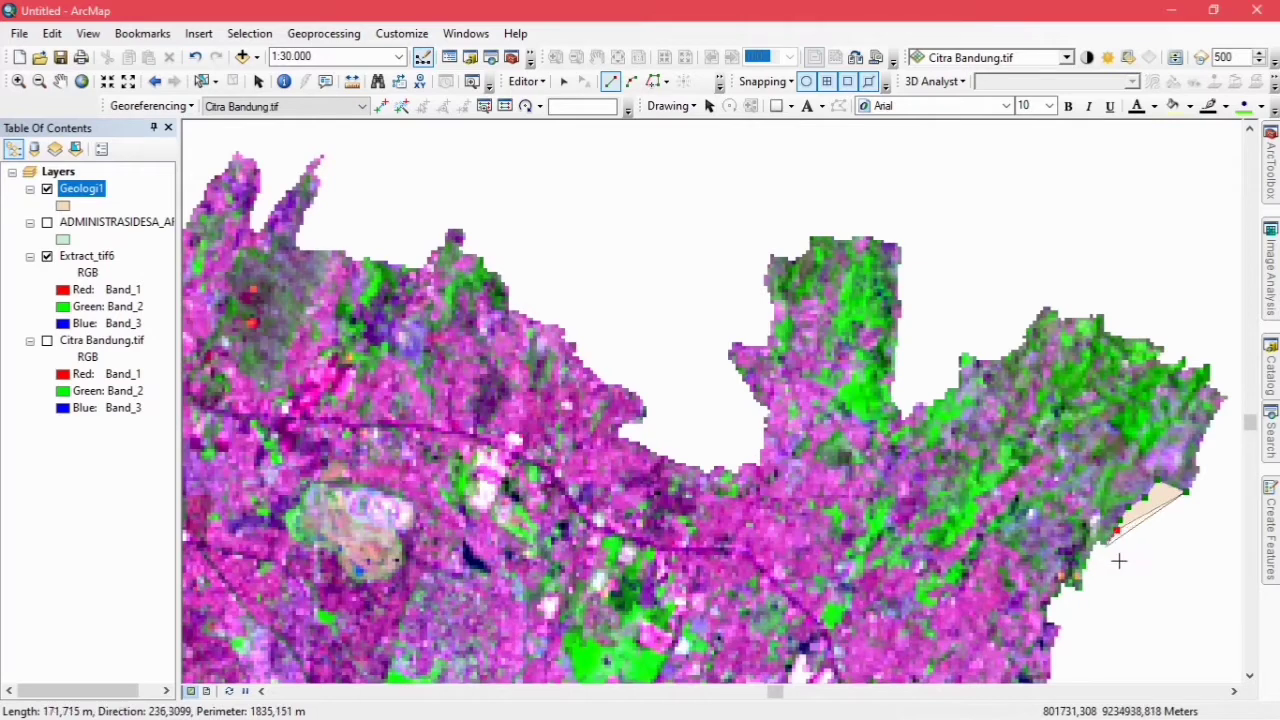
scroll(1119, 561, down, 2)
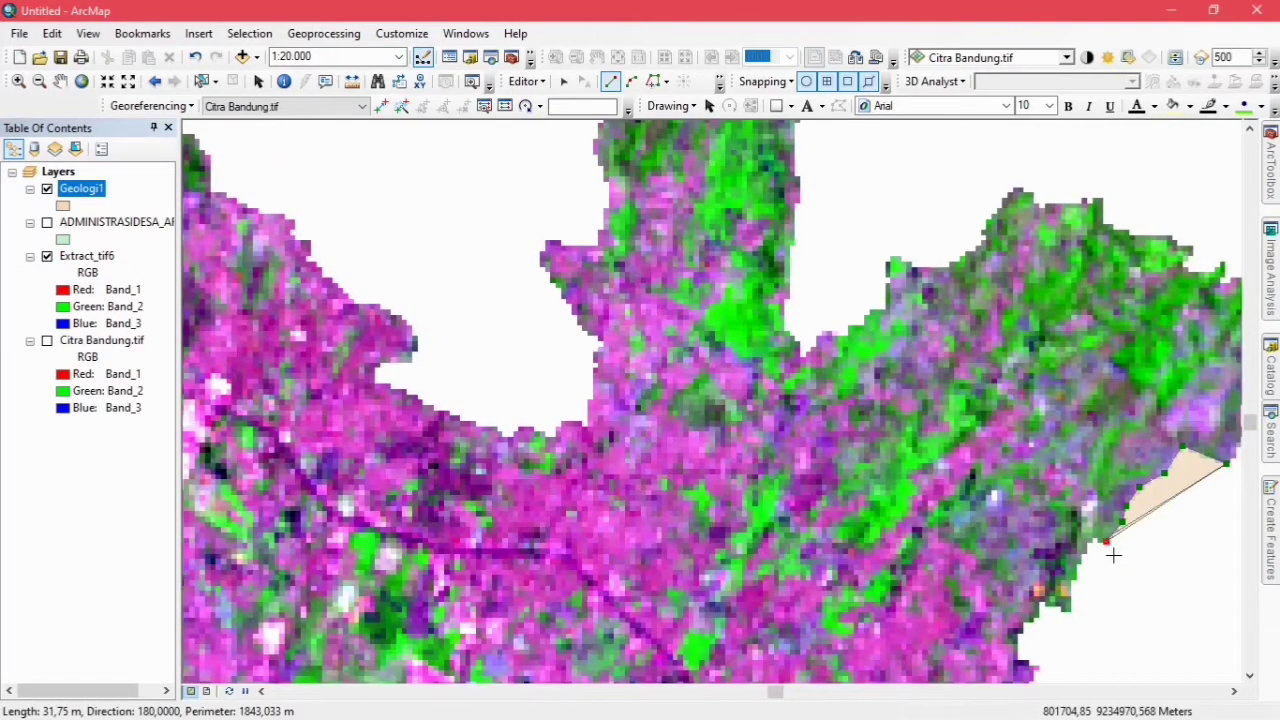
click(1070, 610)
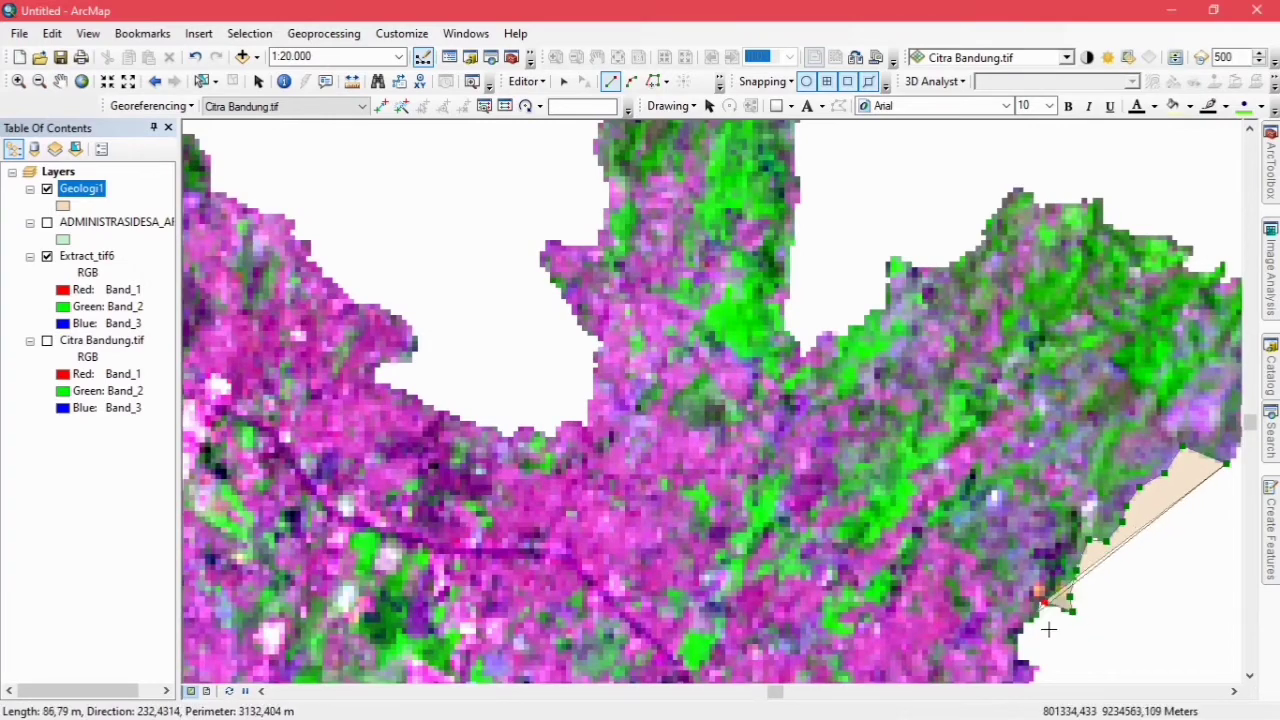
click(1018, 630)
scroll(1018, 640, up, 1)
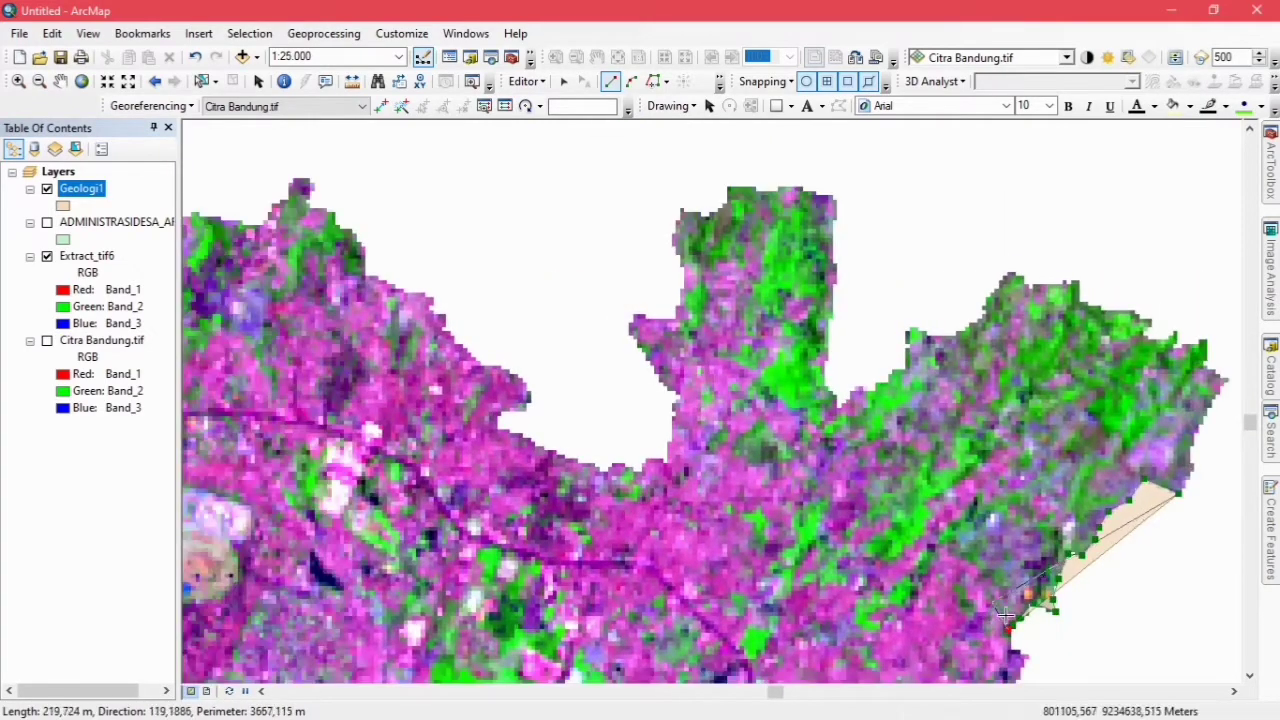
Extend the Geologi1 polygon west from the eastern raster edge along a scalloped contact with narrow southward lobes.
click(968, 598)
click(943, 593)
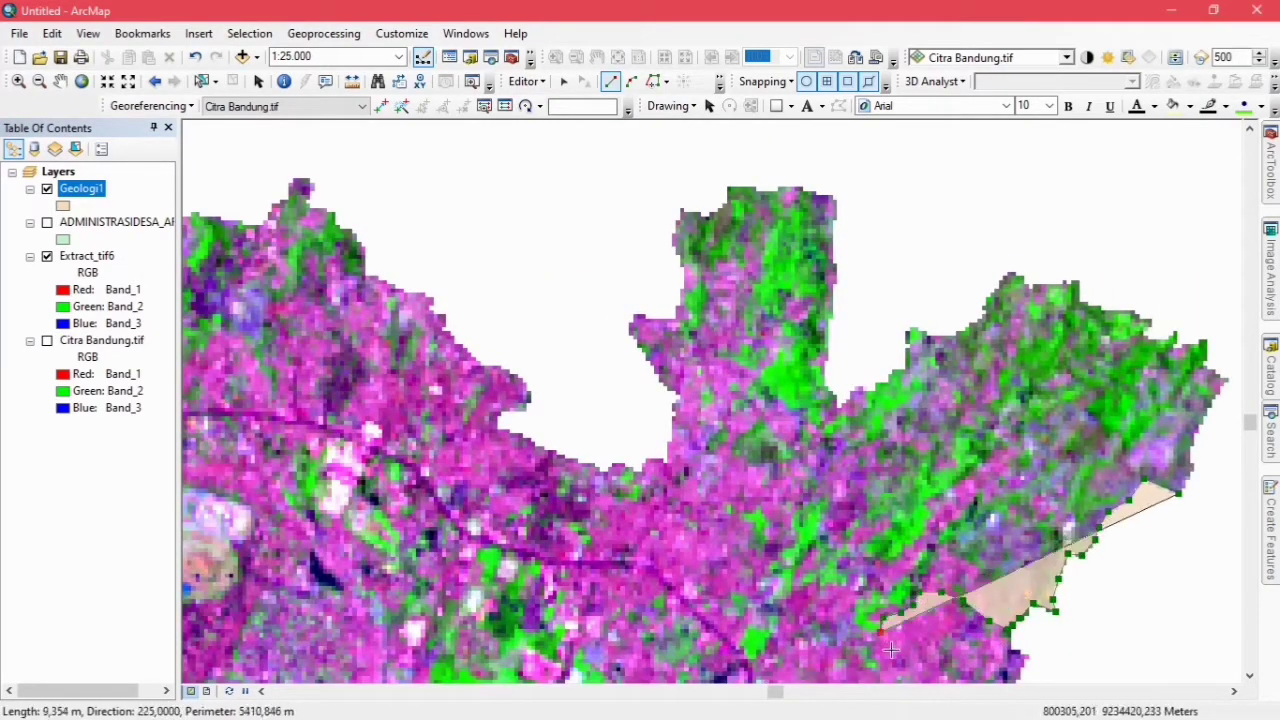
click(878, 628)
click(868, 658)
click(858, 628)
click(838, 586)
click(798, 588)
click(773, 618)
click(758, 668)
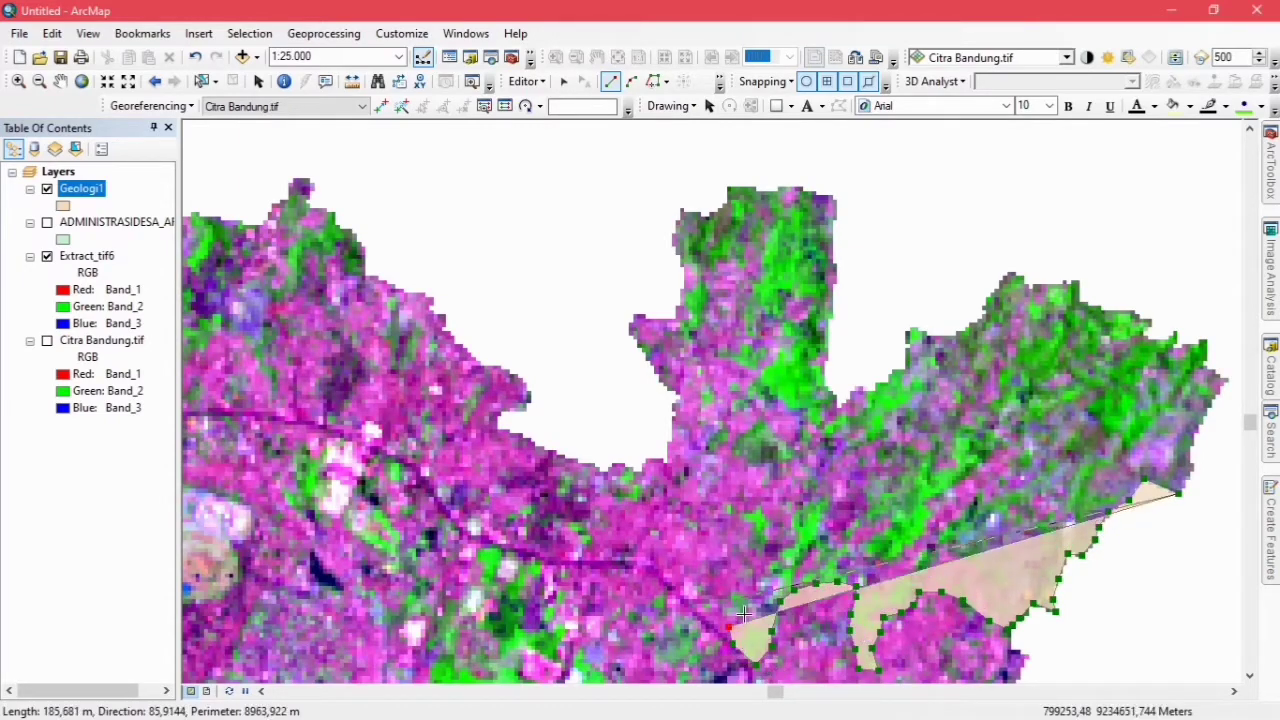
Carry the polygon boundary over a rounded hump below the north-central bay and around a broad southward lobe.
click(741, 583)
click(730, 513)
click(607, 606)
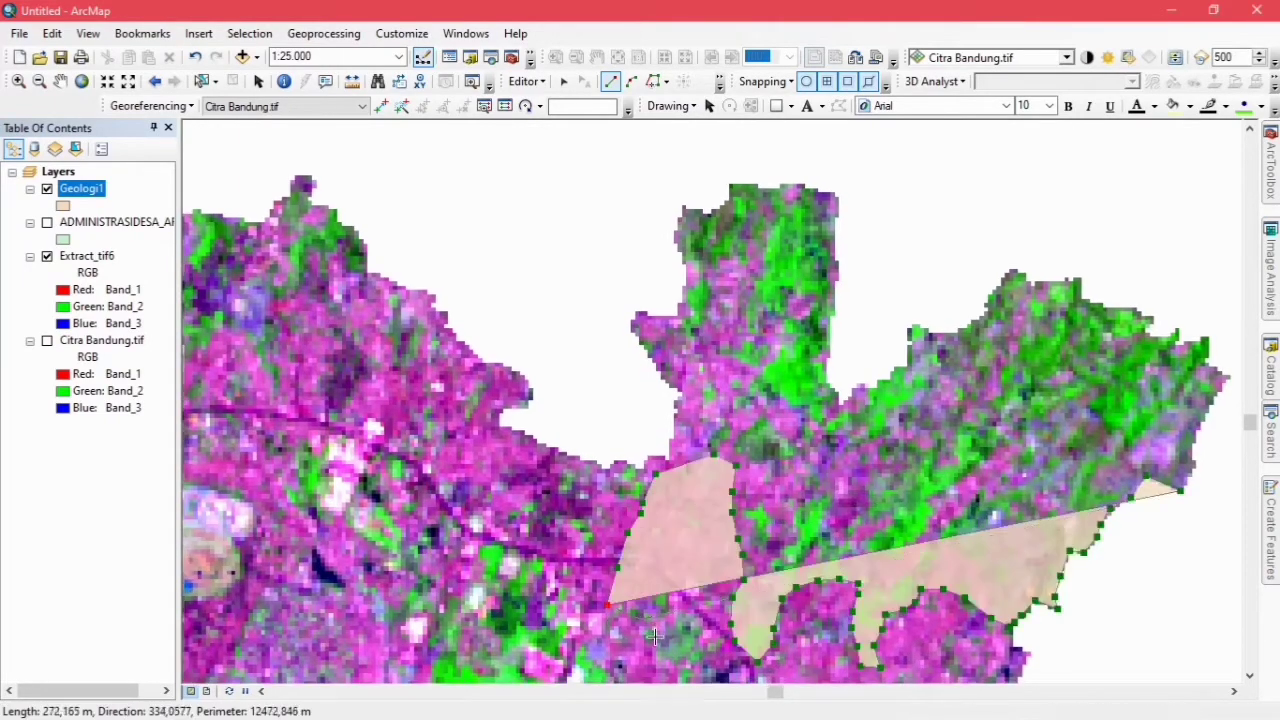
drag(680, 641, 690, 432)
click(672, 430)
click(657, 525)
click(640, 555)
click(575, 580)
click(515, 565)
click(507, 465)
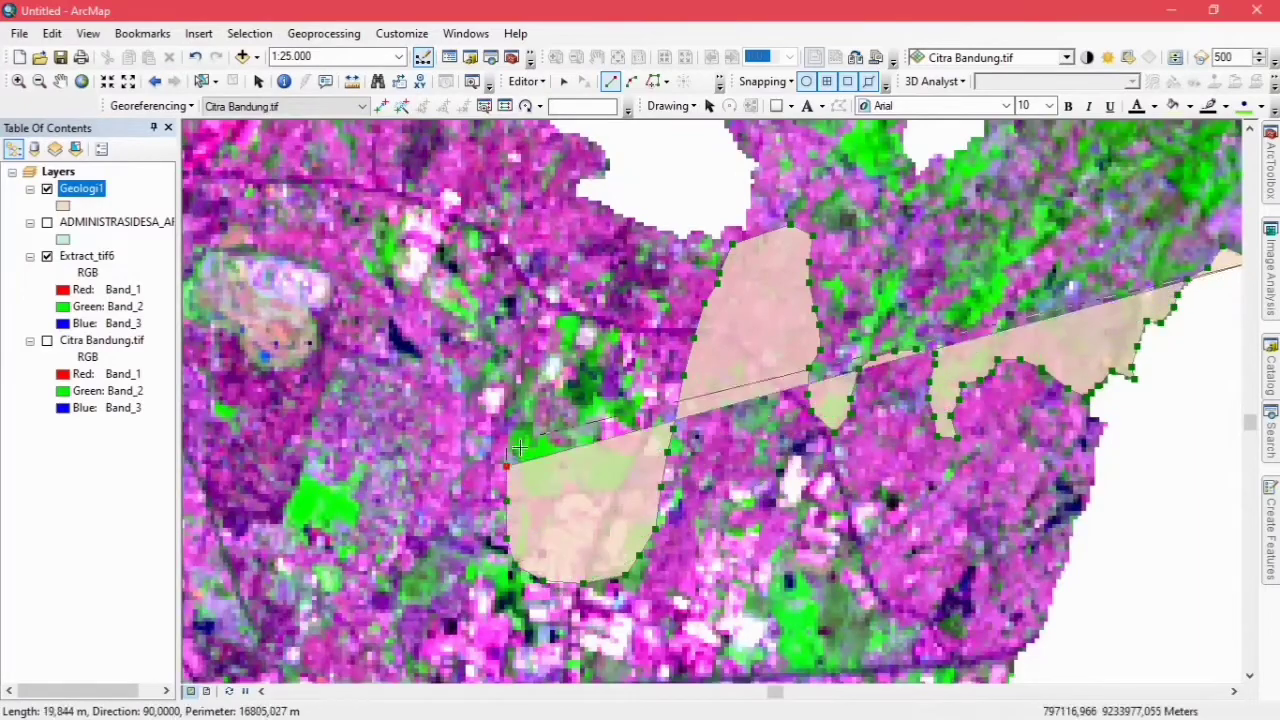
Continue the polygon boundary northwest from the southward lobe to a peak north of the large pale patch.
click(495, 370)
click(468, 338)
drag(453, 335, 733, 580)
click(715, 555)
click(652, 517)
click(598, 400)
click(540, 352)
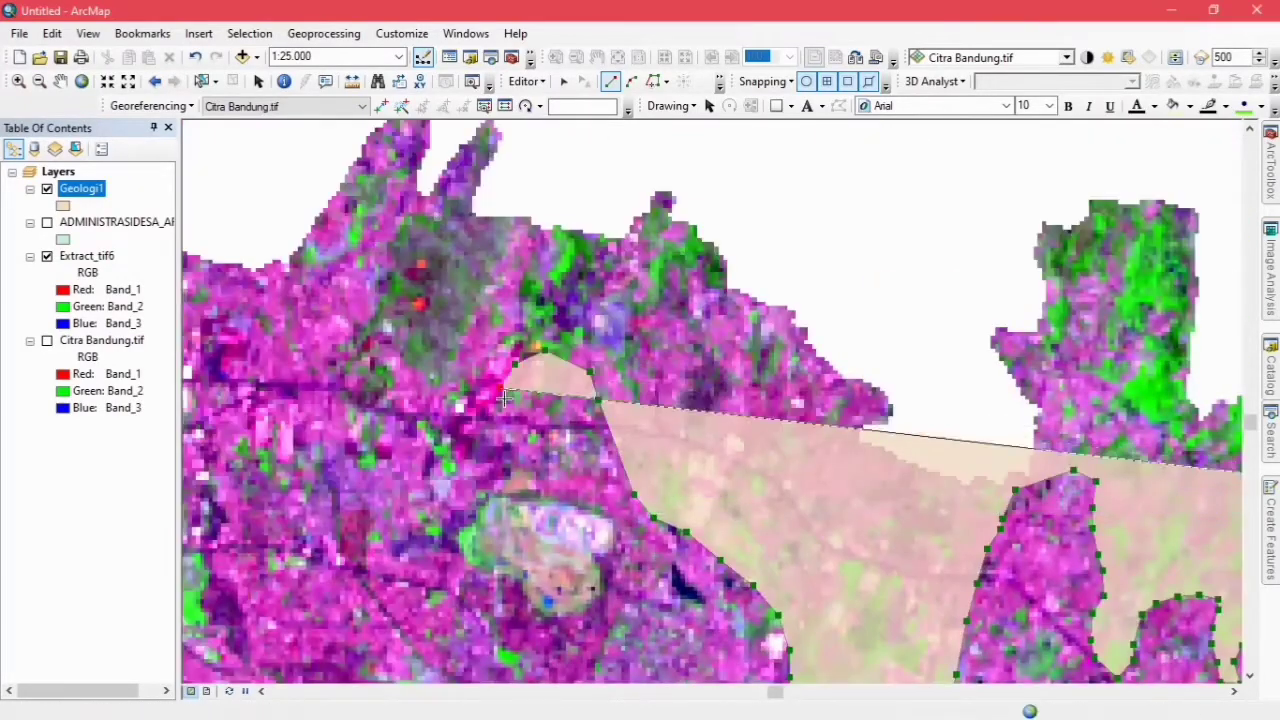
Trace the contact west from the peak in short zigzags, including a small rounded southward notch.
click(460, 365)
click(410, 378)
click(394, 362)
click(385, 390)
click(346, 391)
click(334, 363)
Digitize the contact as a shallow arc south of the northern raster edge, rising northwest toward the bright white patch.
drag(320, 362, 747, 514)
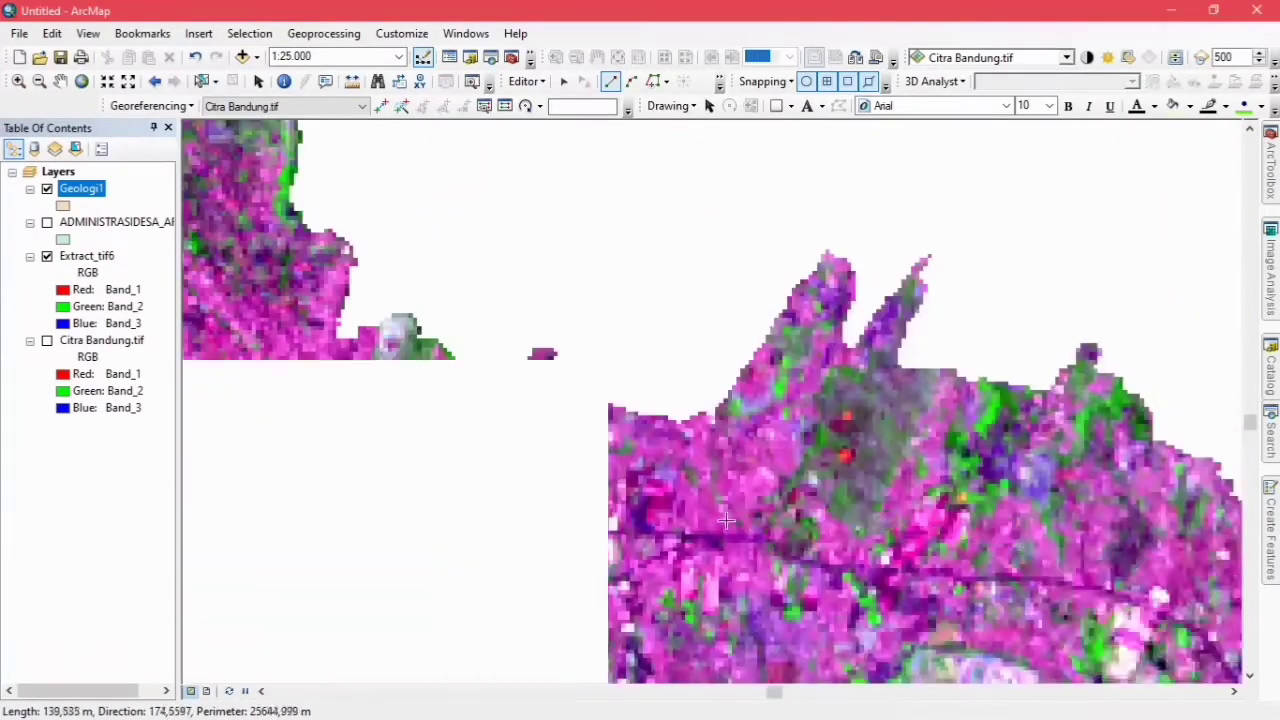
click(741, 510)
click(695, 511)
click(658, 521)
click(616, 527)
click(575, 521)
click(511, 485)
click(464, 446)
click(443, 418)
click(425, 389)
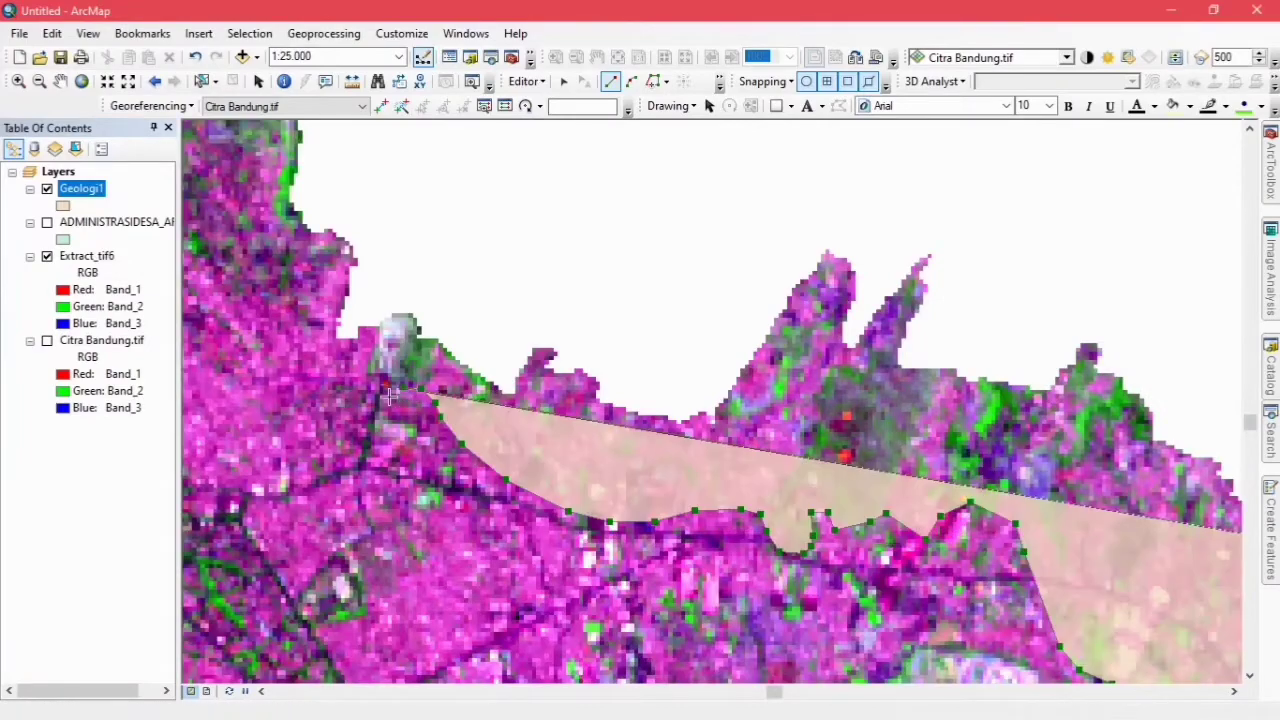
click(355, 376)
Outline the two finger-shaped lobes northwest of the white patch with polygon vertices.
drag(287, 362, 534, 599)
click(420, 497)
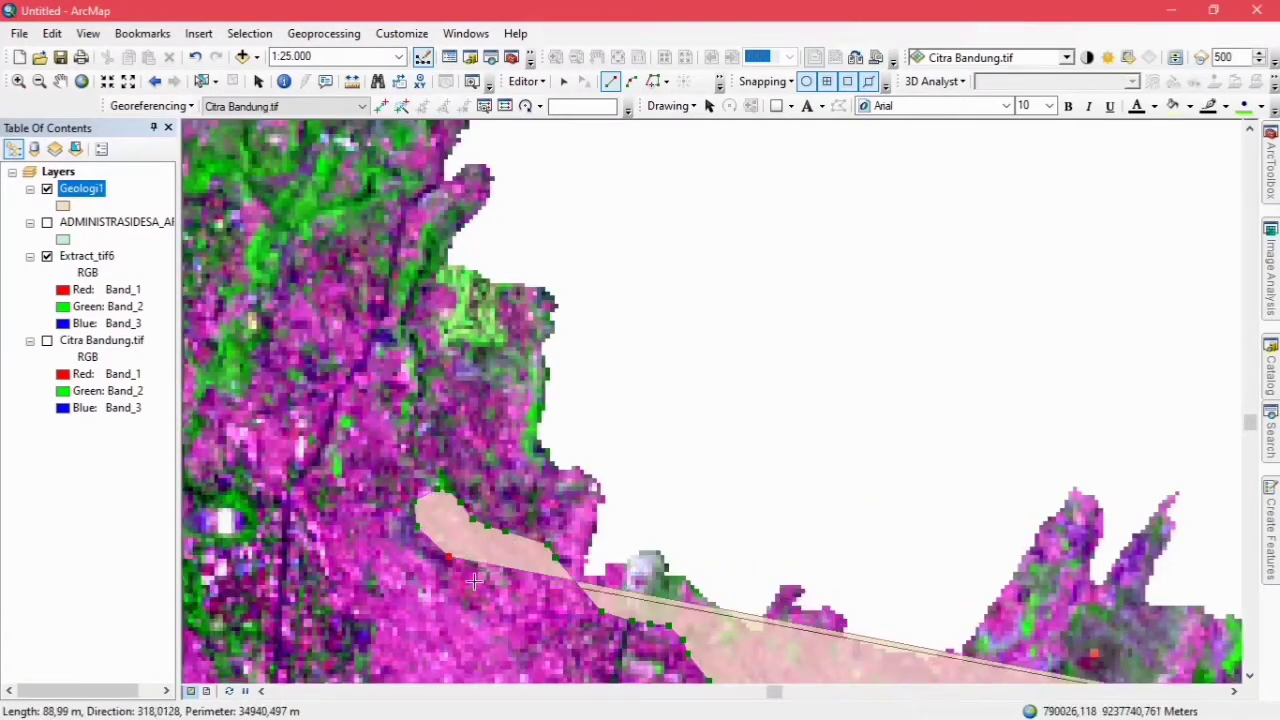
click(391, 532)
click(369, 514)
click(318, 551)
click(343, 612)
click(367, 631)
Run the polygon boundary south along the western finger, around its southern bend and back northwest.
drag(377, 644, 526, 508)
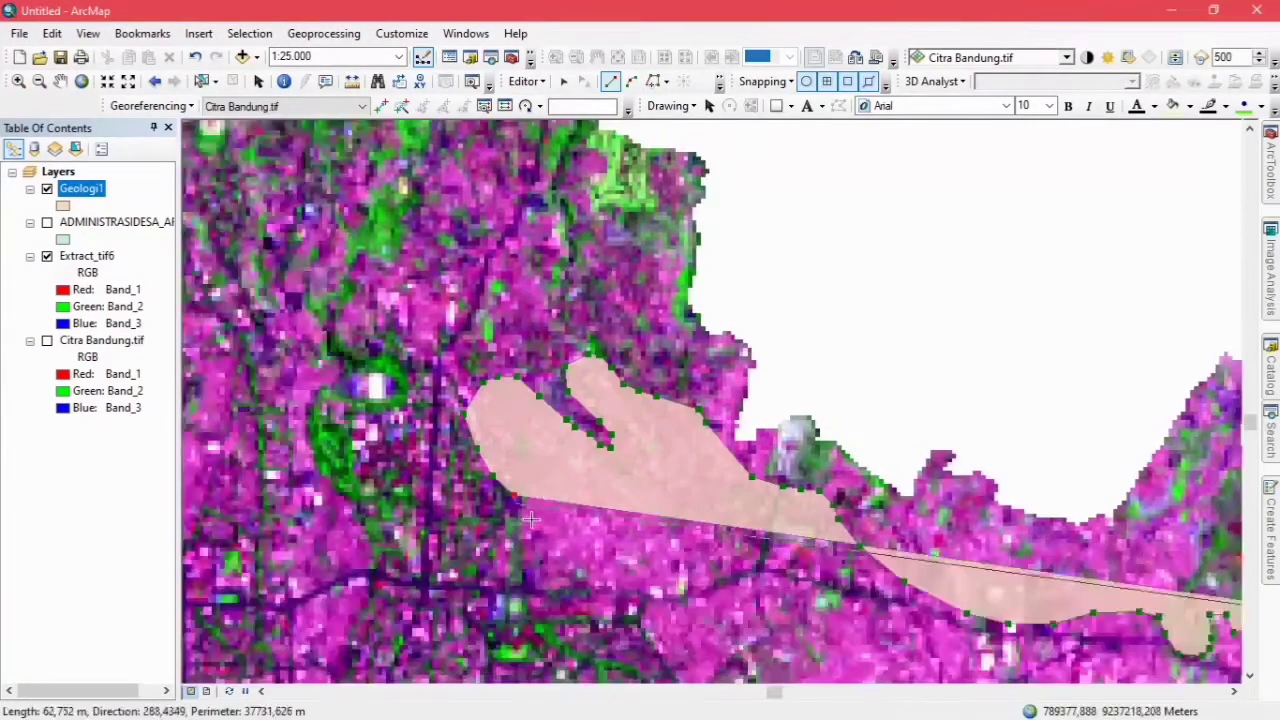
click(522, 514)
click(531, 551)
drag(594, 561, 734, 415)
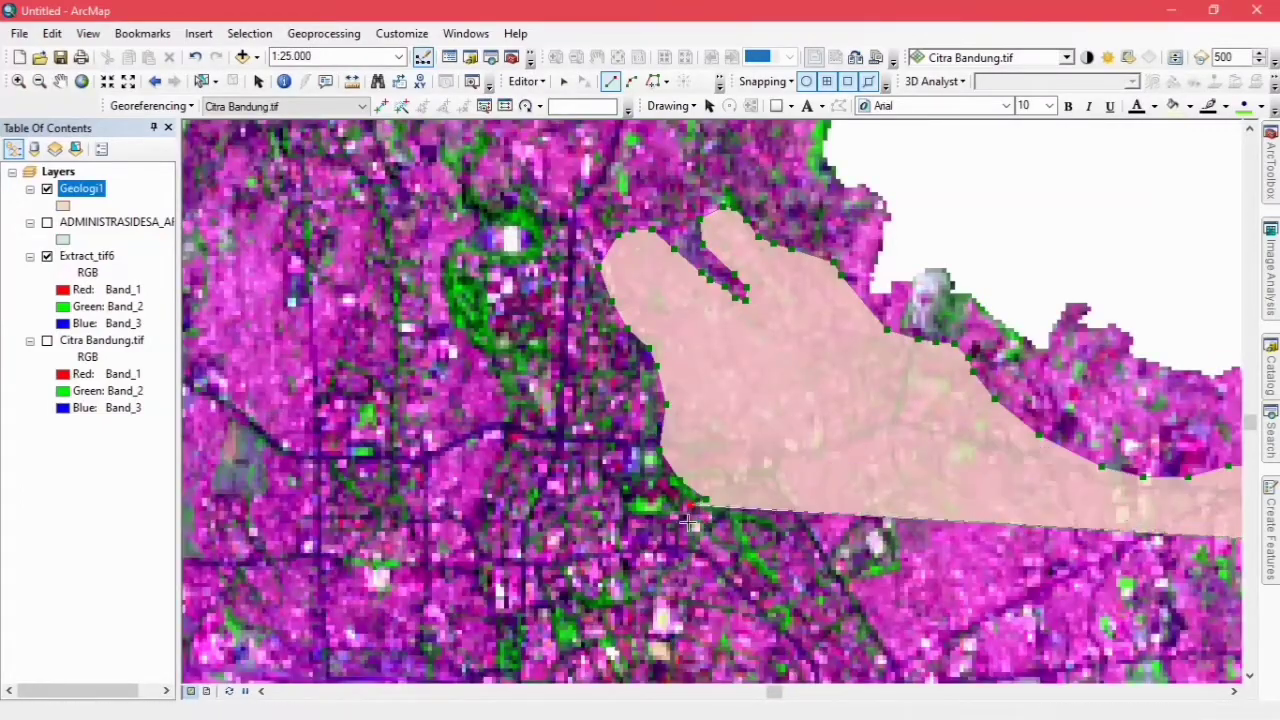
double_click(660, 470)
click(514, 414)
click(484, 364)
click(456, 328)
click(437, 295)
drag(441, 282, 575, 591)
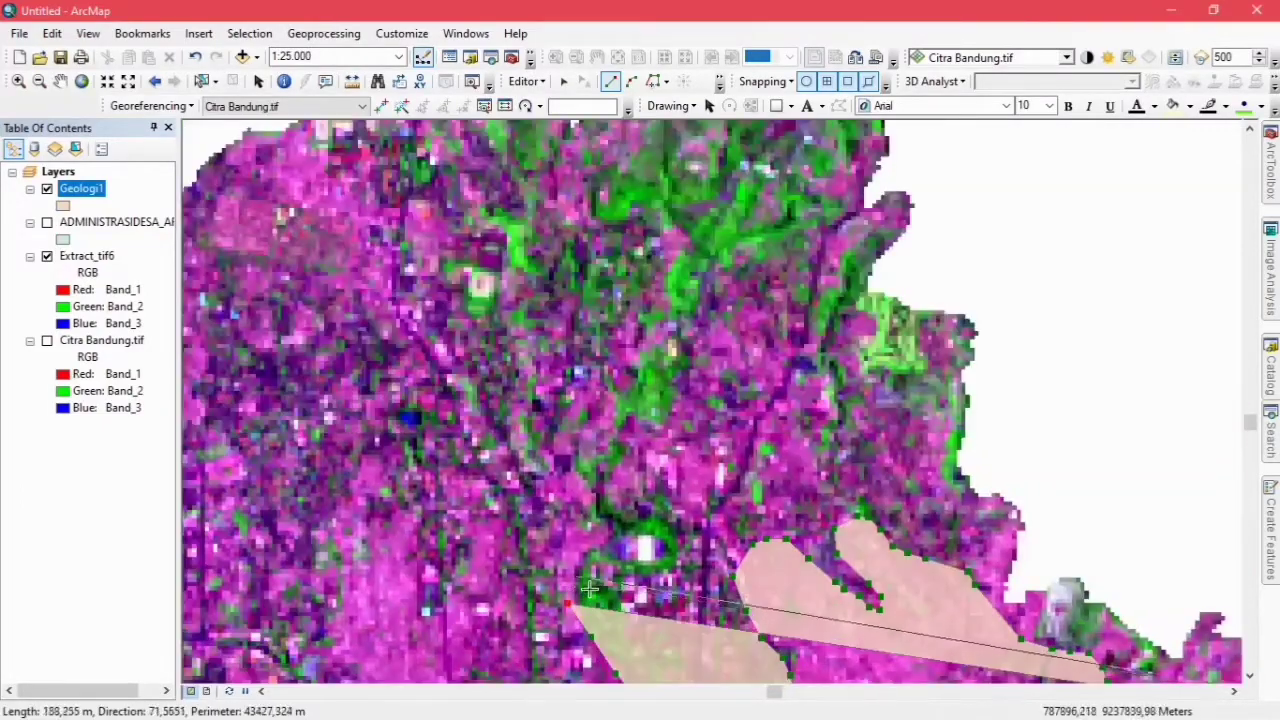
Continue the contact northwest past the small blue patch and curve it around the magenta dome to the raster edge.
click(575, 575)
click(532, 569)
click(491, 530)
click(462, 491)
click(428, 464)
click(409, 452)
drag(430, 455, 502, 631)
drag(502, 631, 674, 499)
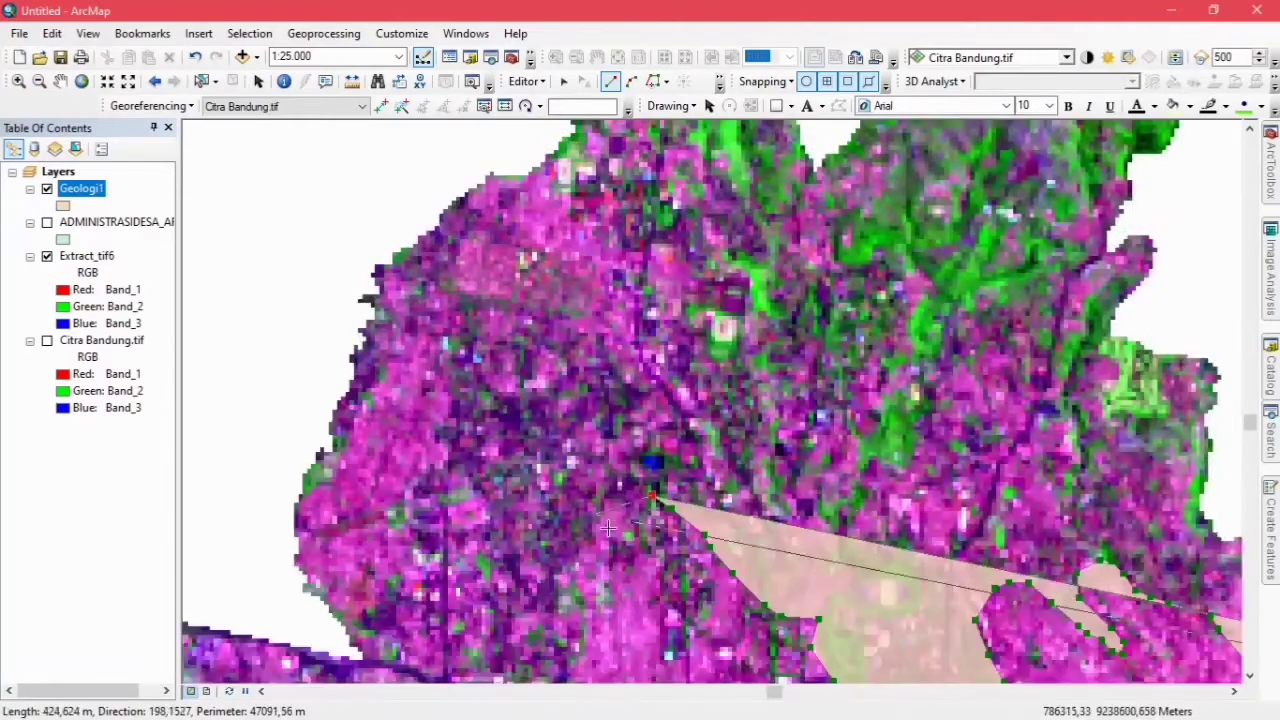
click(656, 438)
drag(560, 192, 462, 442)
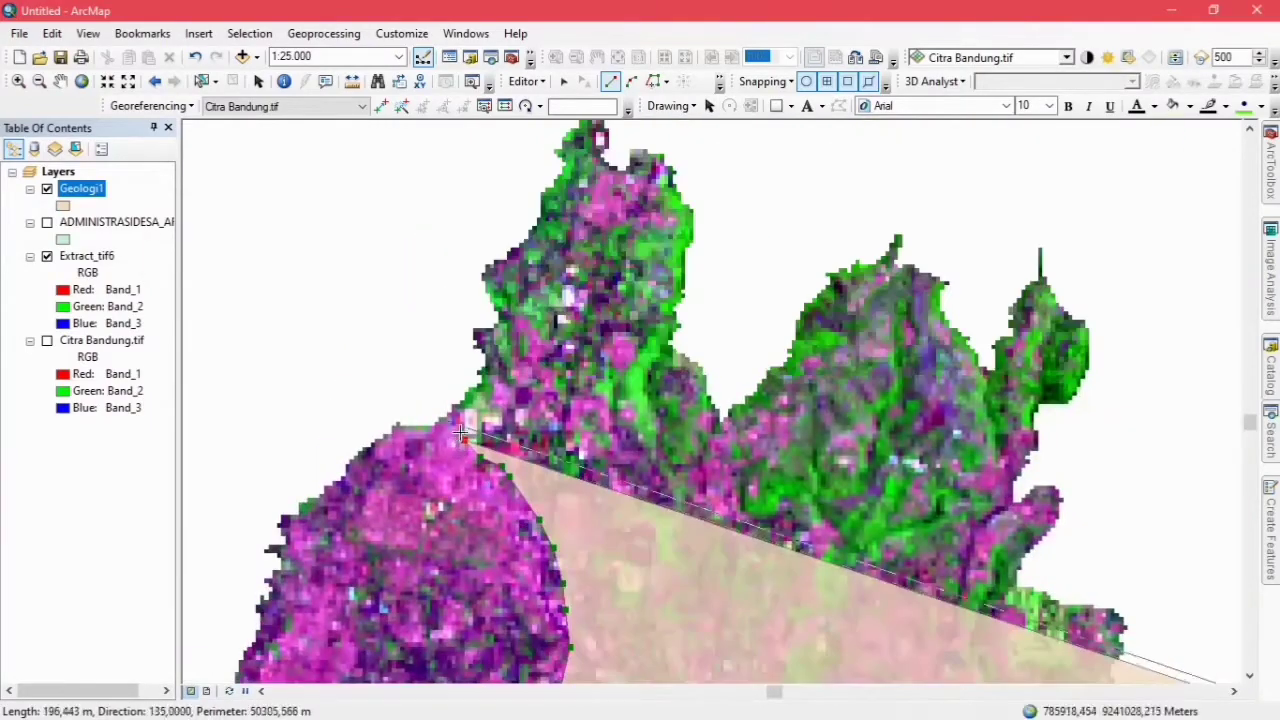
Trace the northwestern raster edge north from the magenta dome to the thin northern spire and around its tip.
click(485, 372)
click(475, 332)
click(490, 302)
click(486, 272)
click(506, 254)
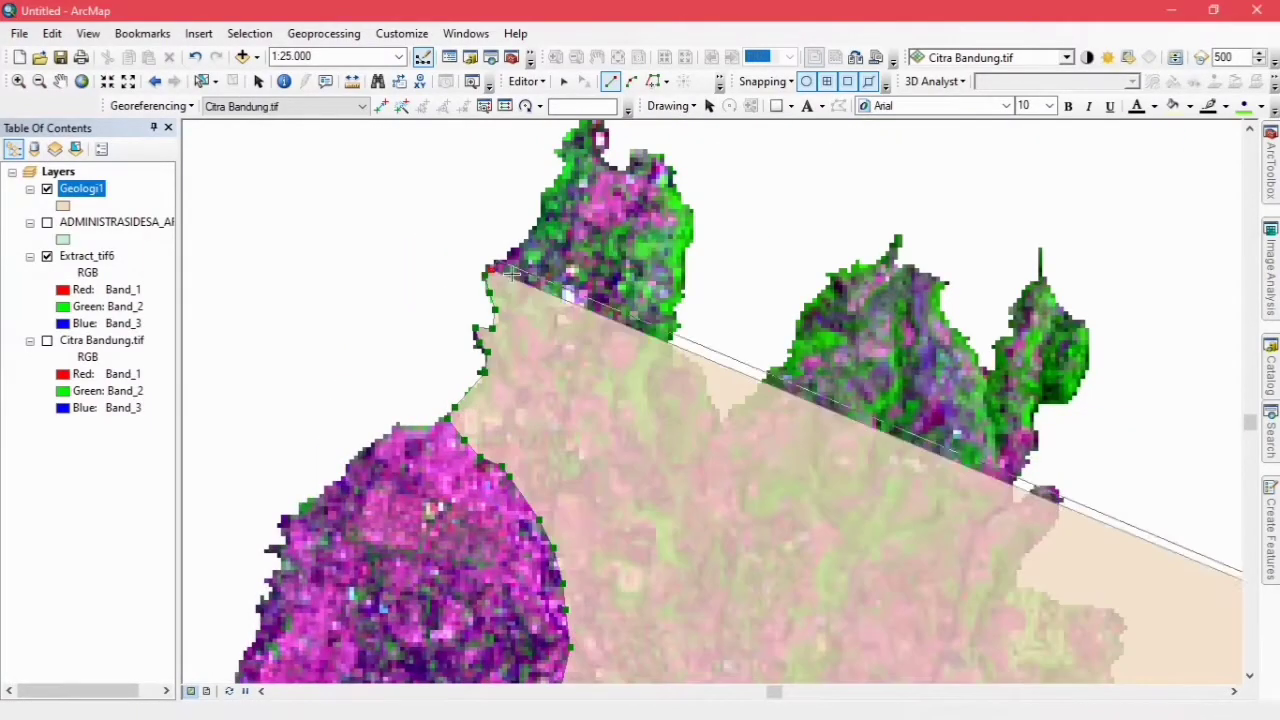
click(531, 234)
drag(548, 234, 440, 306)
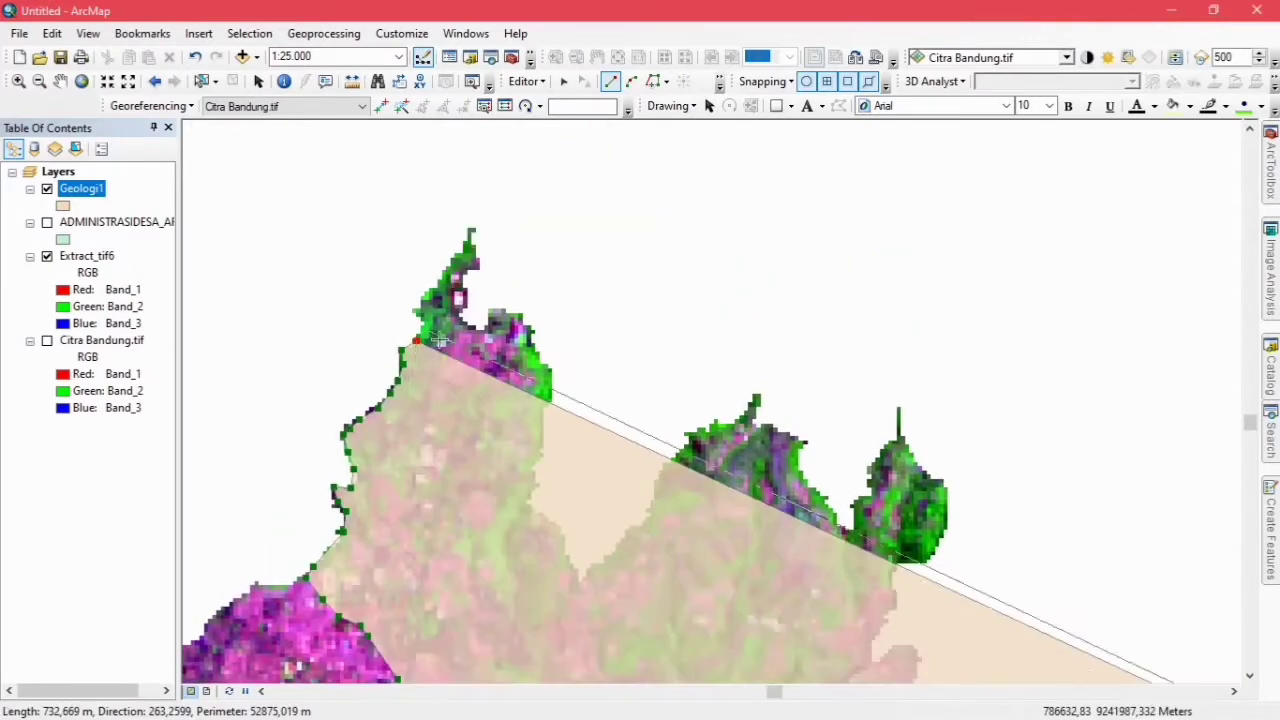
click(450, 262)
click(472, 233)
click(470, 288)
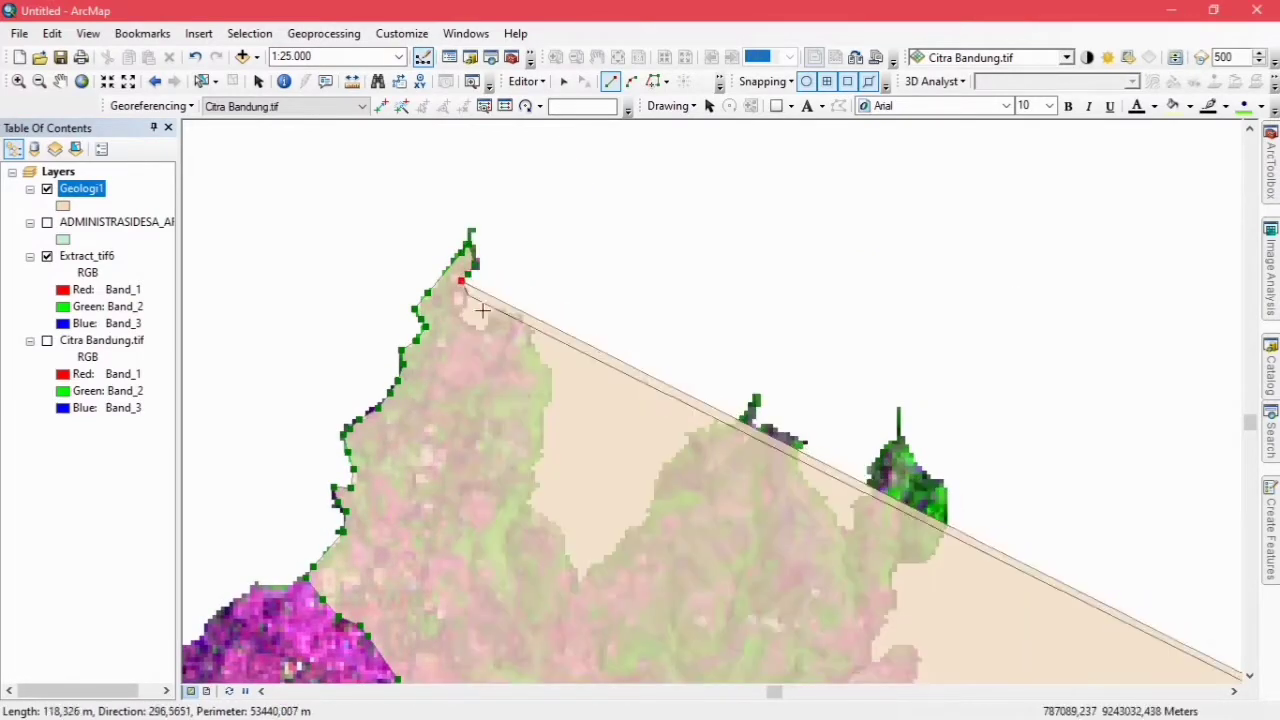
Follow the raster edge around the notch east of the spire and down the northern lobe's eastern side.
click(461, 316)
click(473, 329)
click(490, 306)
click(509, 313)
click(530, 328)
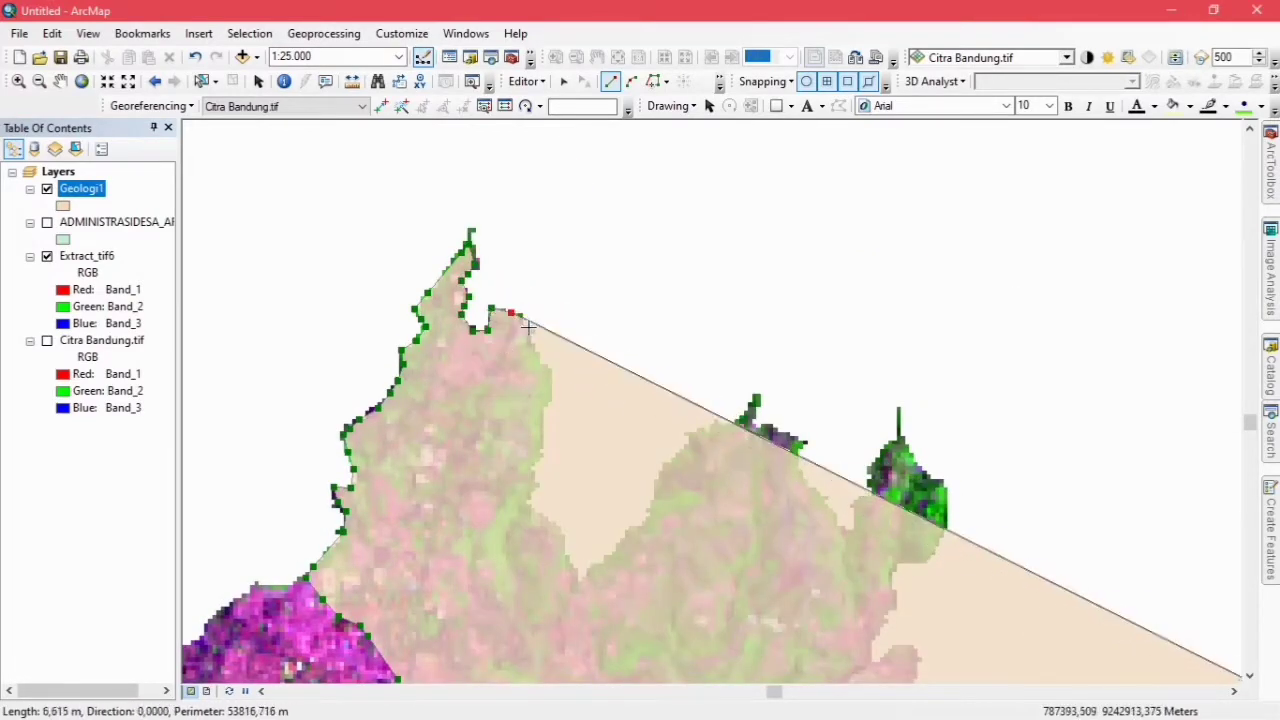
click(531, 341)
click(538, 357)
click(553, 373)
click(548, 403)
click(541, 447)
click(531, 460)
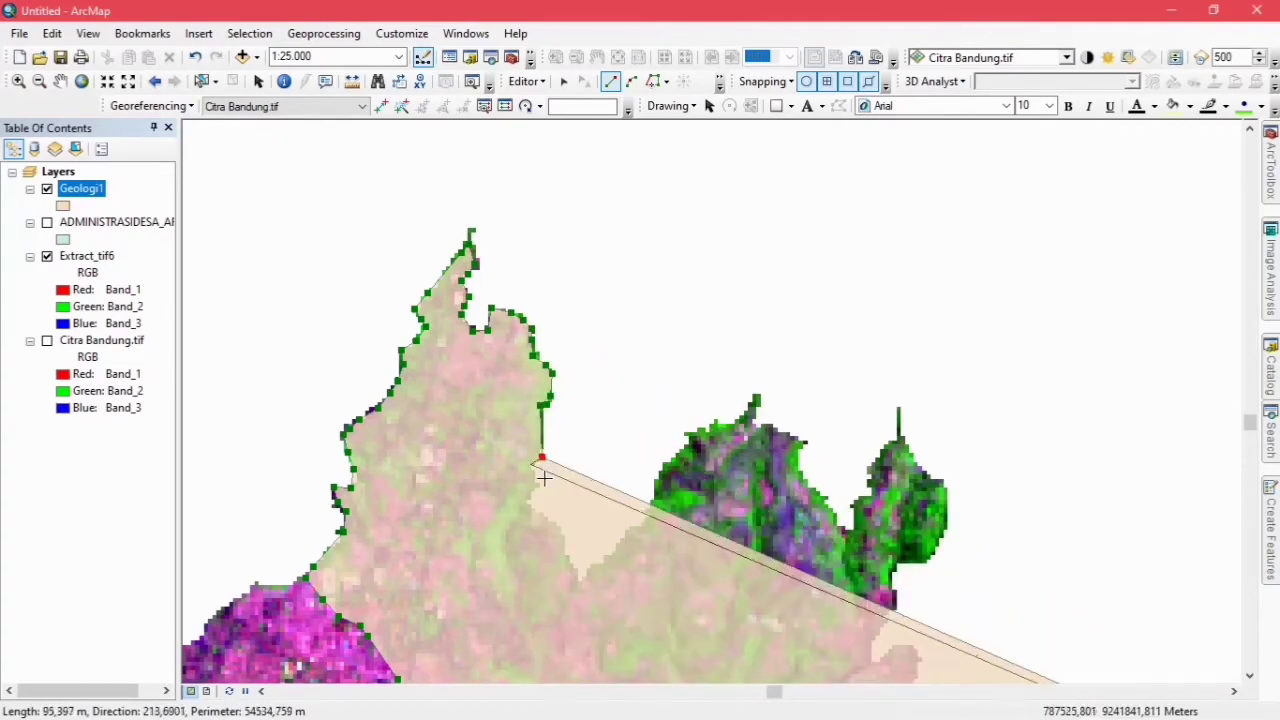
Digitize the V-shaped gap between the northern lobe and the middle lobe along the raster edge.
click(530, 480)
click(533, 512)
click(552, 526)
click(565, 548)
click(578, 578)
click(607, 553)
click(637, 523)
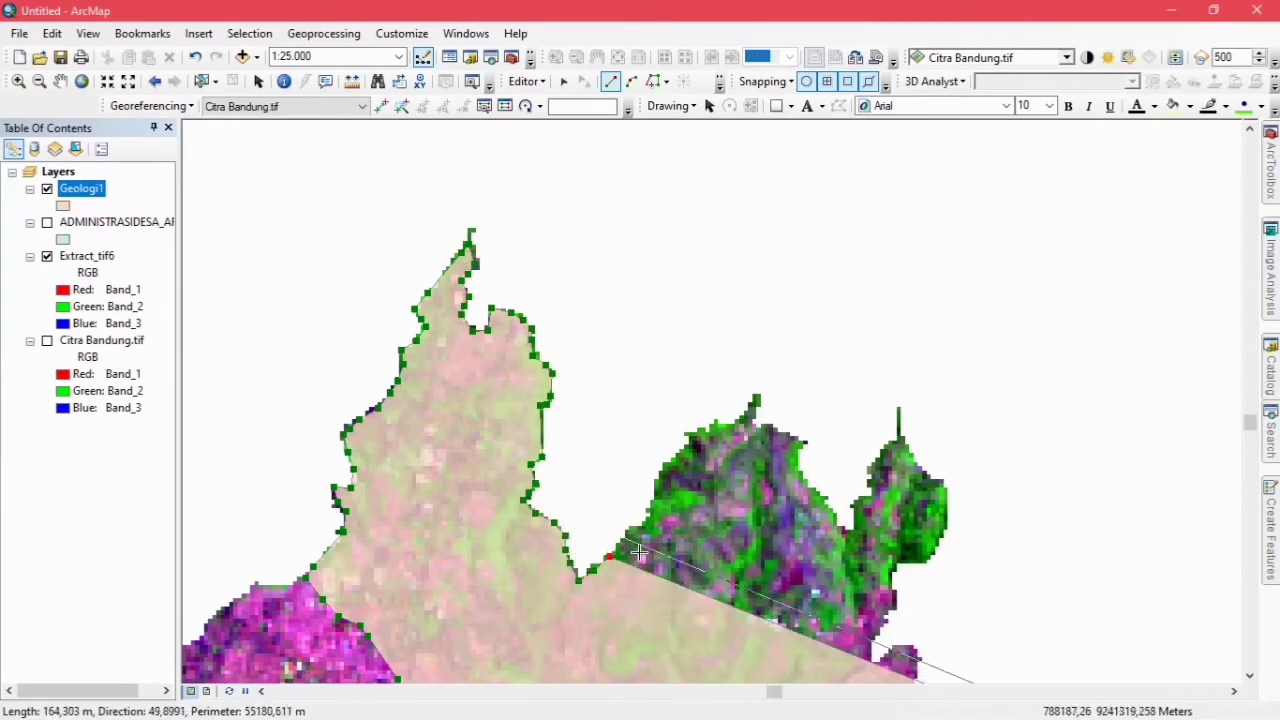
Place vertices up the middle lobe's western edge to the small spike at its top.
click(655, 494)
click(663, 474)
click(690, 434)
click(715, 425)
click(740, 420)
click(755, 398)
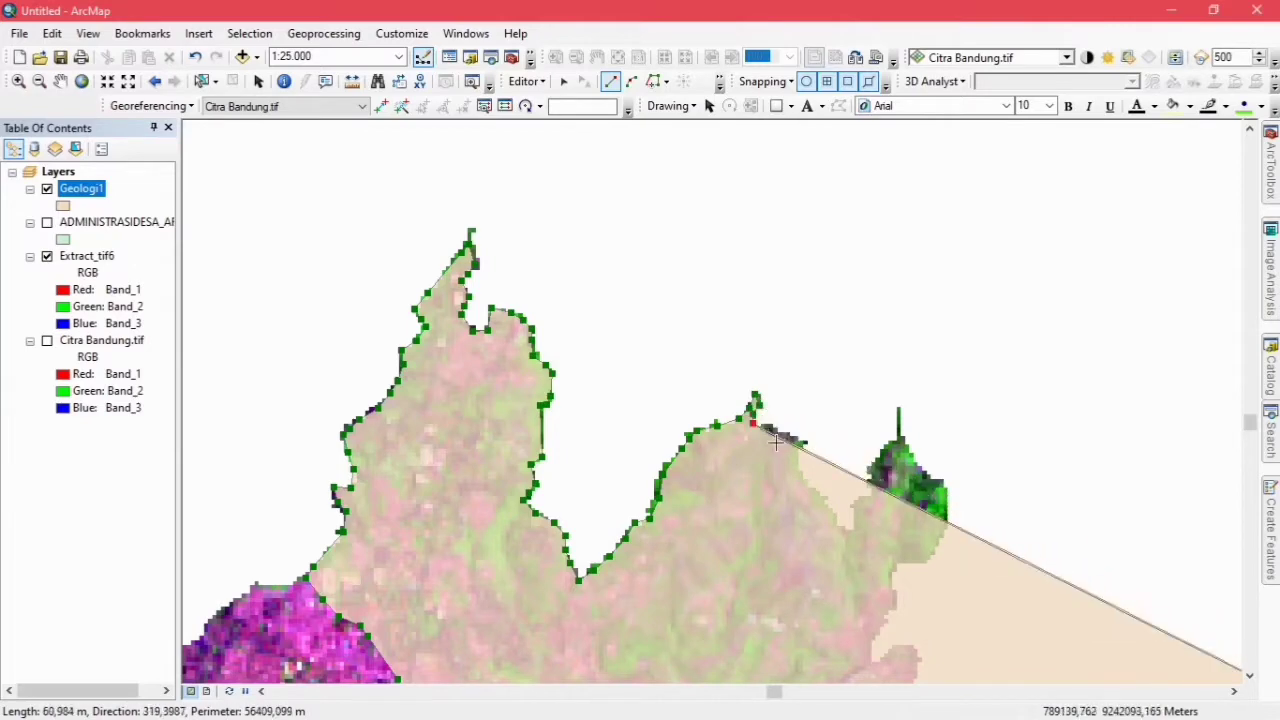
Trace the middle lobe's eastern edge down to the gap and up the next small lobe's western side.
double_click(763, 428)
click(775, 431)
click(801, 442)
click(818, 495)
click(845, 522)
click(856, 528)
click(870, 470)
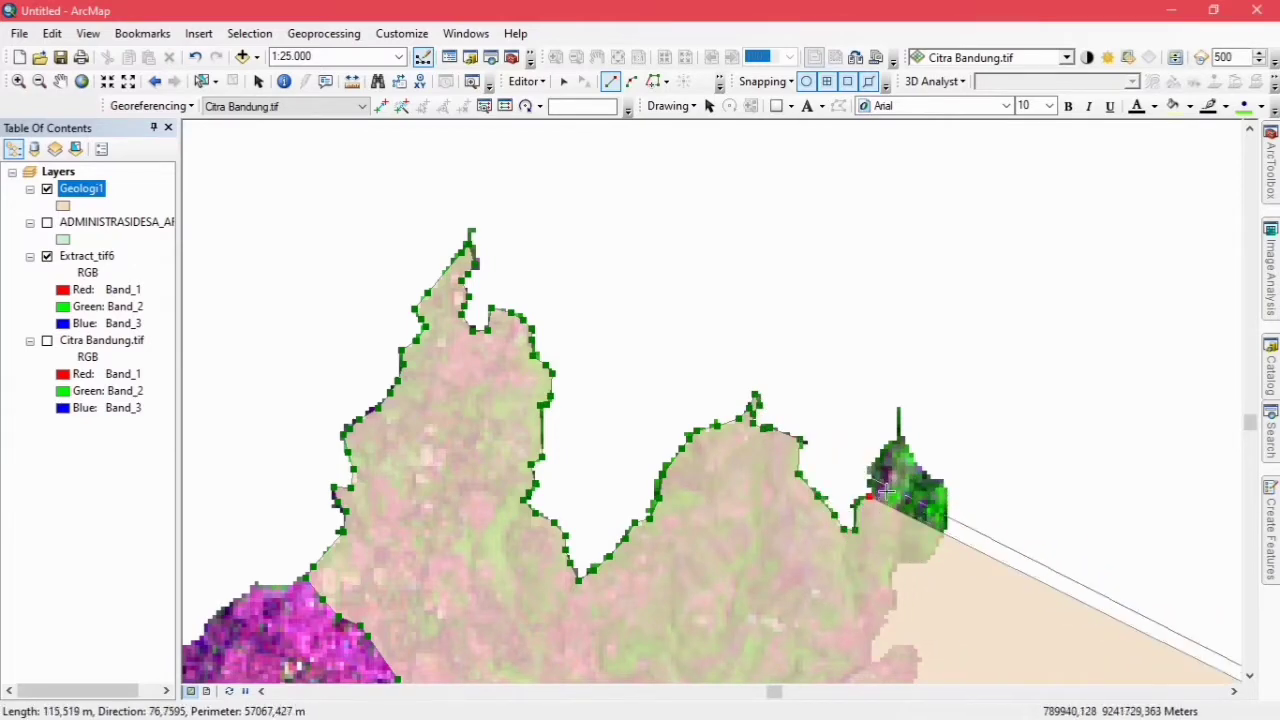
Outline the top and eastern side of the small pointed lobe down to its base.
click(885, 450)
click(905, 445)
click(947, 496)
click(946, 528)
click(934, 557)
click(896, 580)
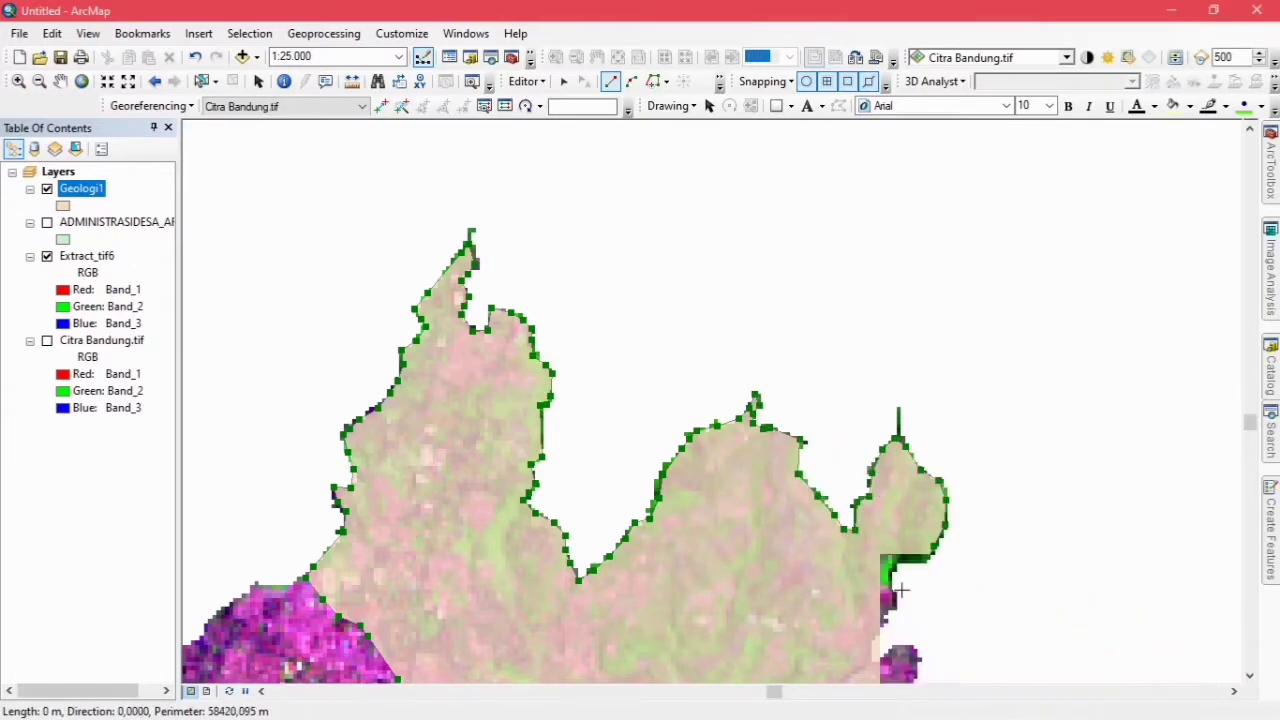
Follow the raster edge south from the pointed lobe and around the short hooked projection below it.
drag(897, 583, 616, 322)
click(601, 401)
click(631, 386)
click(637, 400)
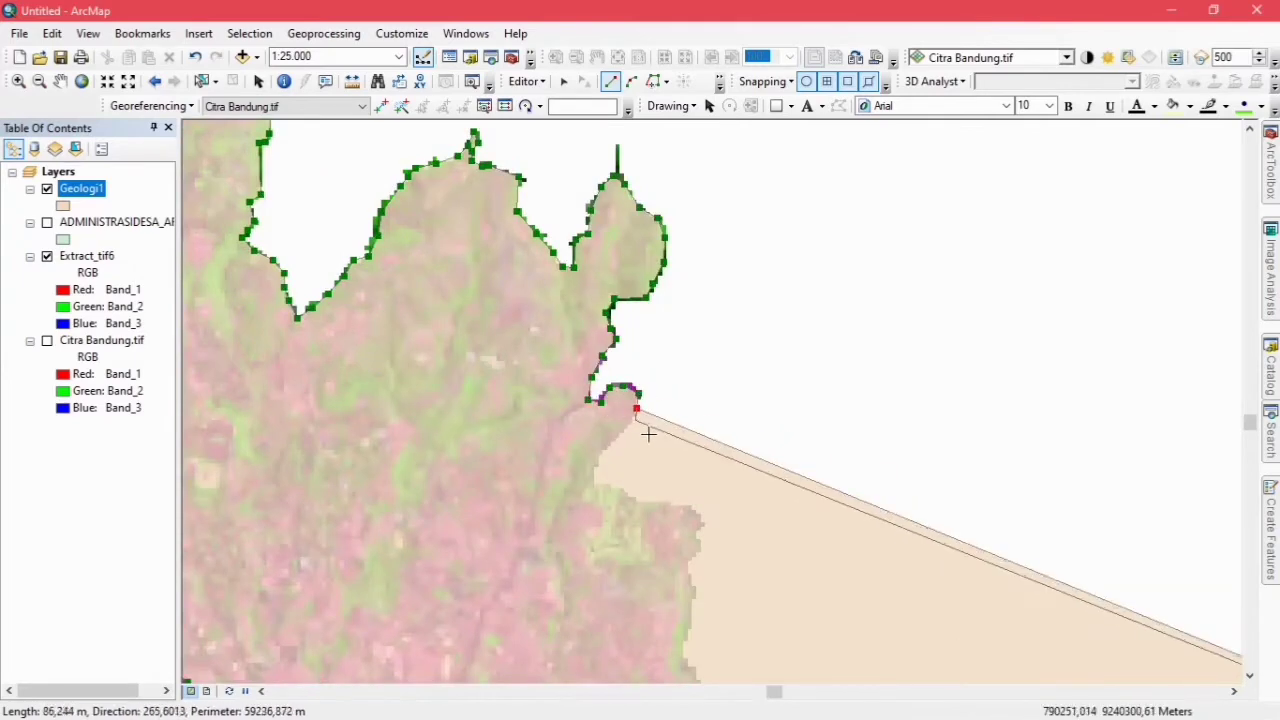
click(634, 419)
click(599, 448)
click(594, 466)
Digitize the stepped eastern raster edge southward, from below the pale green patch to the next rounded corner.
drag(605, 497, 588, 369)
click(574, 365)
click(566, 400)
click(567, 418)
click(574, 432)
click(583, 447)
click(607, 452)
click(628, 484)
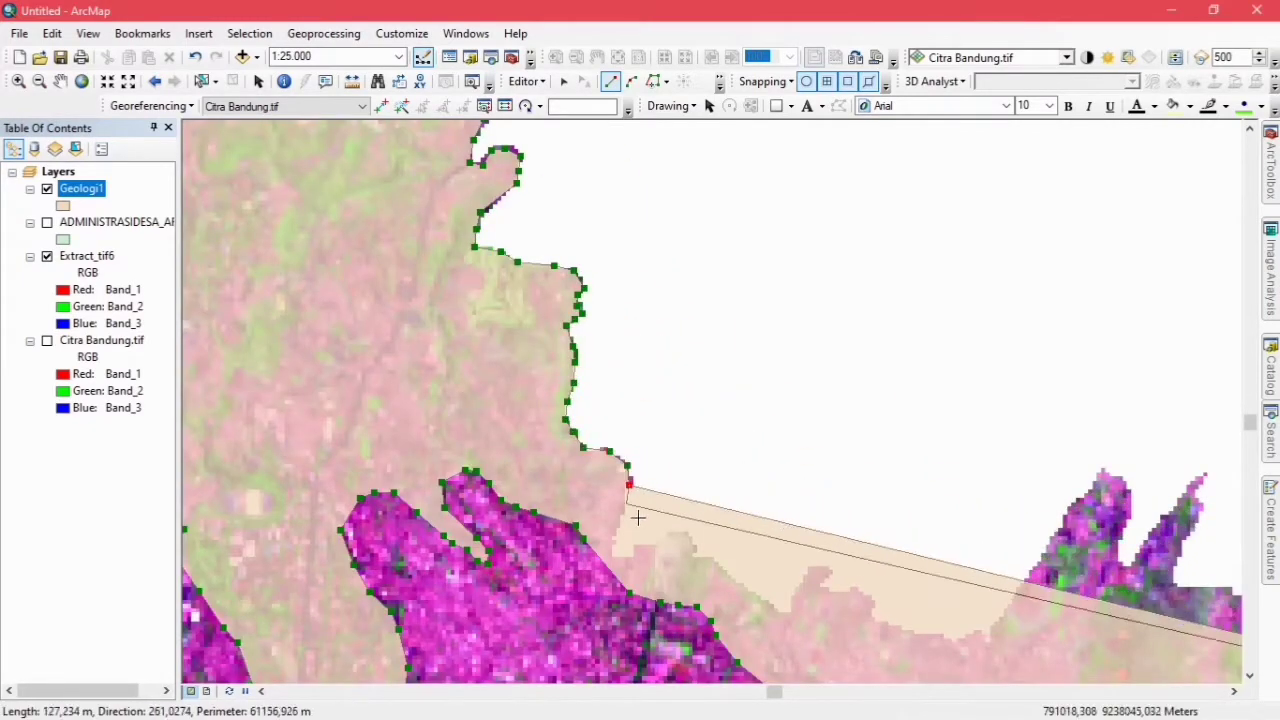
Trace the raster edge around the rounded green knob and down the slope to the next small projection.
click(619, 512)
click(662, 541)
click(728, 555)
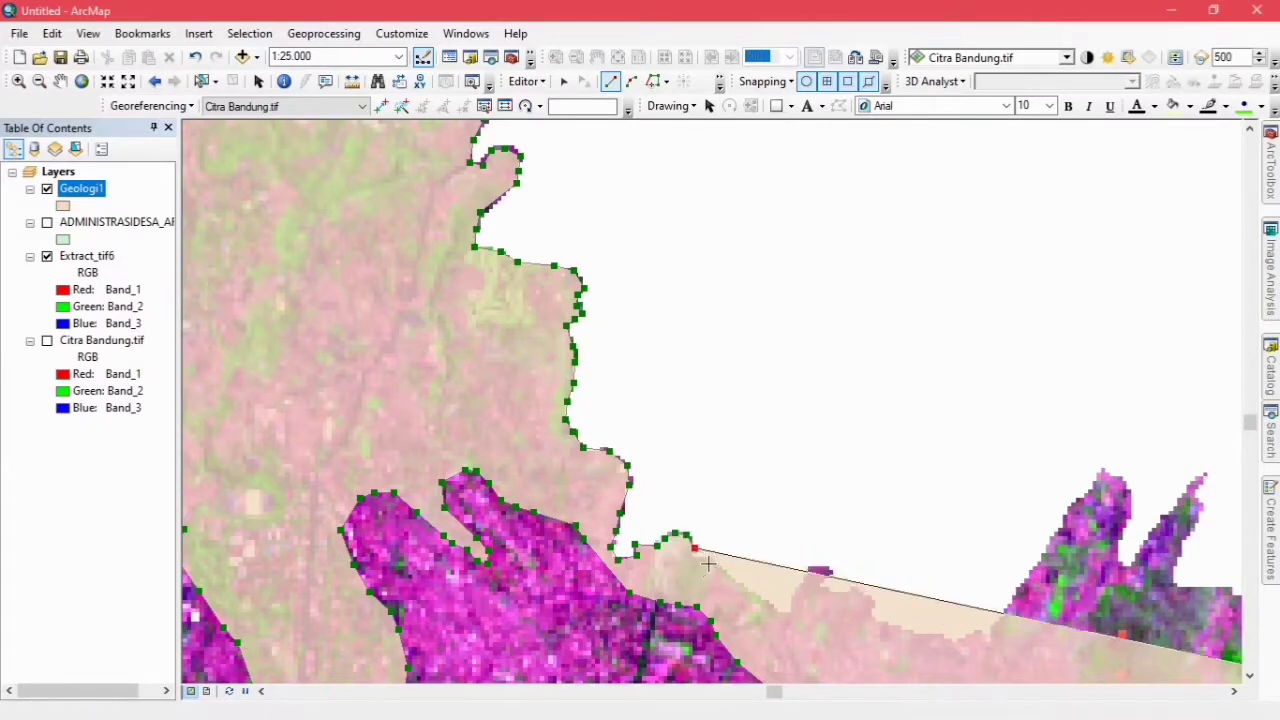
scroll(728, 555, up, 2)
click(640, 455)
click(680, 488)
click(720, 522)
click(760, 527)
click(760, 483)
click(812, 412)
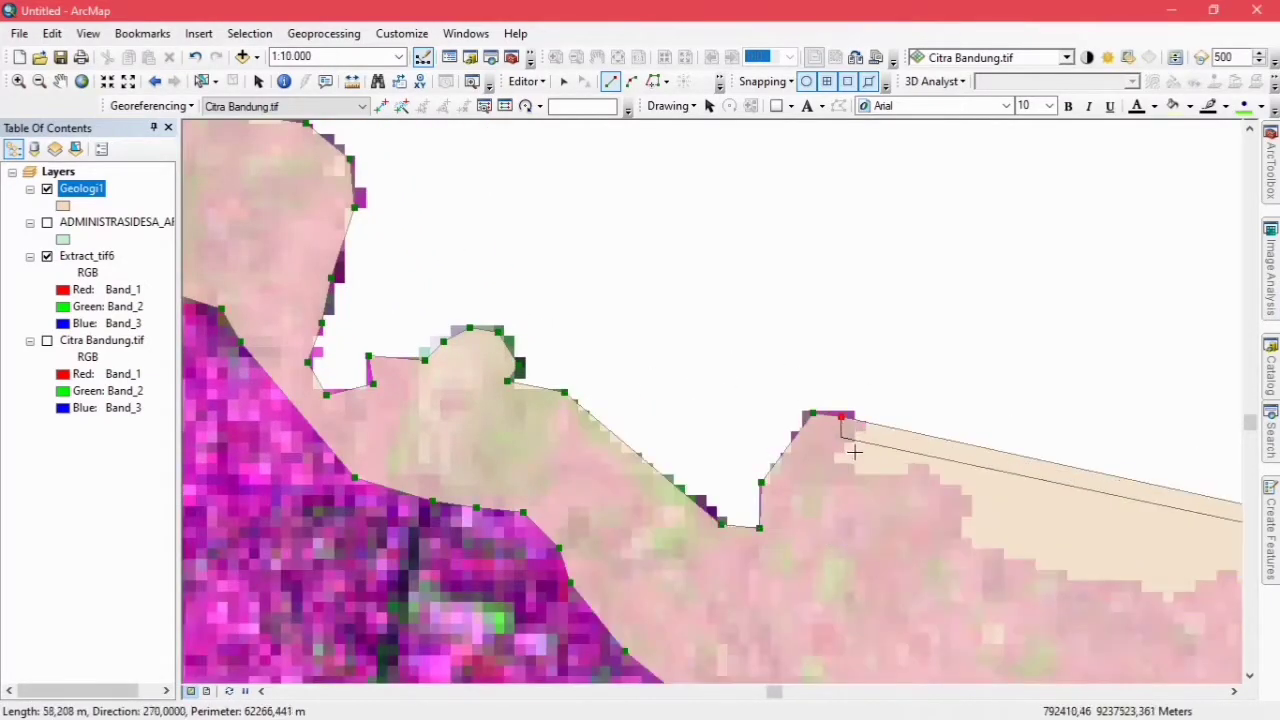
Continue east along the raster edge and outline the two tall slanted projections up to the second one's tip.
click(848, 438)
click(845, 470)
key(Right)
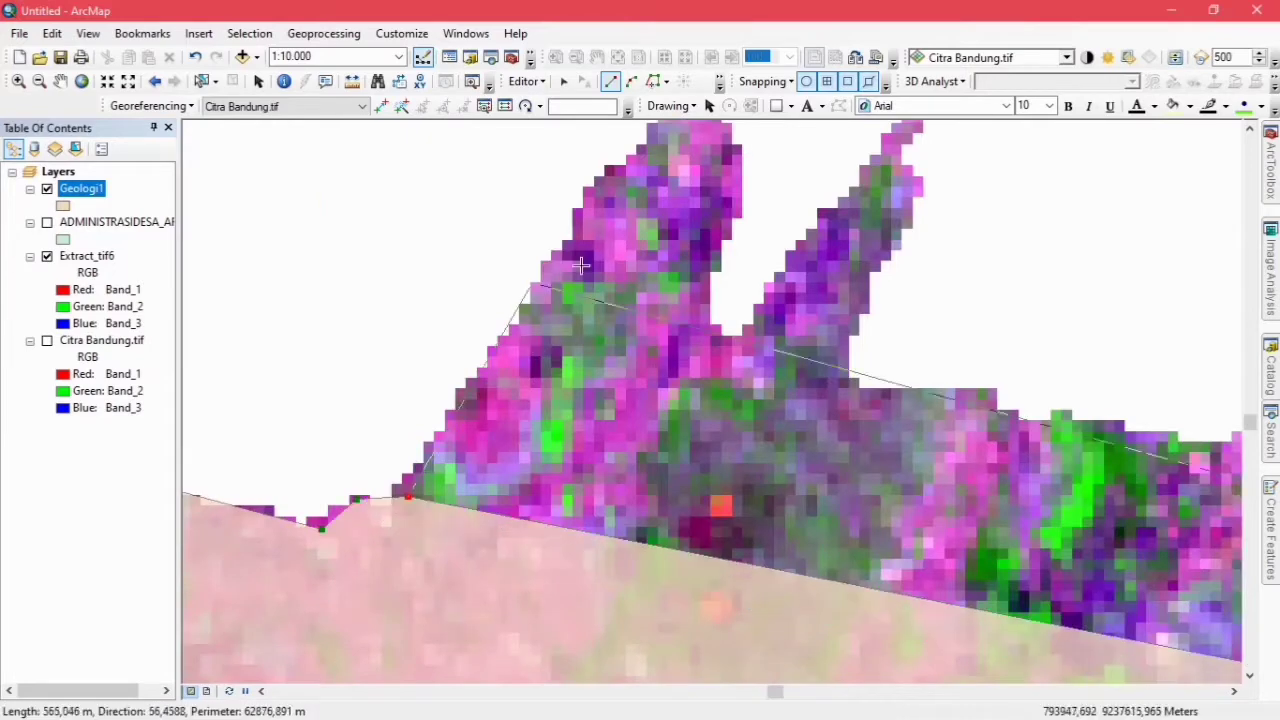
key(Down)
click(518, 265)
click(585, 337)
click(557, 499)
click(596, 497)
click(722, 322)
click(762, 350)
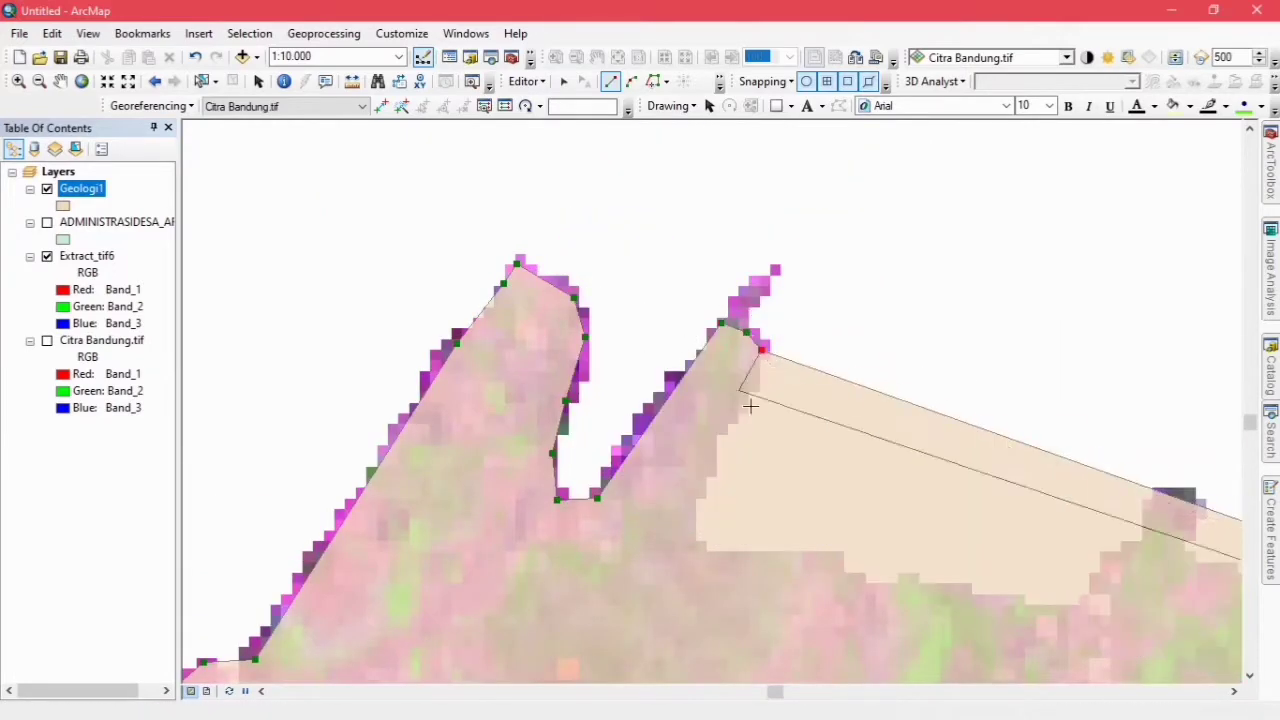
Trace down the second slanted projection's eastern side, east along the low raster edge, and around the small knob's tip.
click(684, 515)
click(720, 557)
click(840, 555)
click(848, 582)
click(1121, 559)
click(1163, 495)
click(1191, 500)
click(1187, 538)
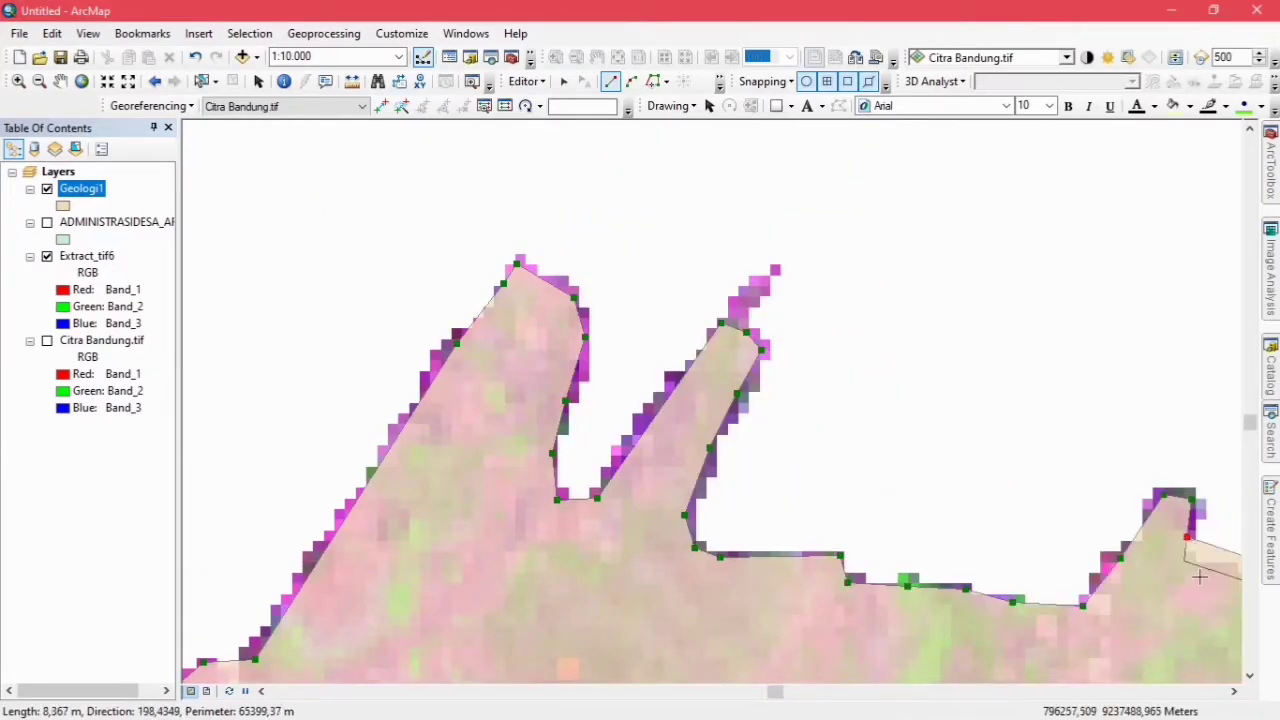
Follow the raster edge from the small knob's base southeast down the stepped green slope.
click(1188, 567)
drag(1188, 567, 275, 432)
click(330, 444)
click(365, 492)
scroll(548, 500, up, 1)
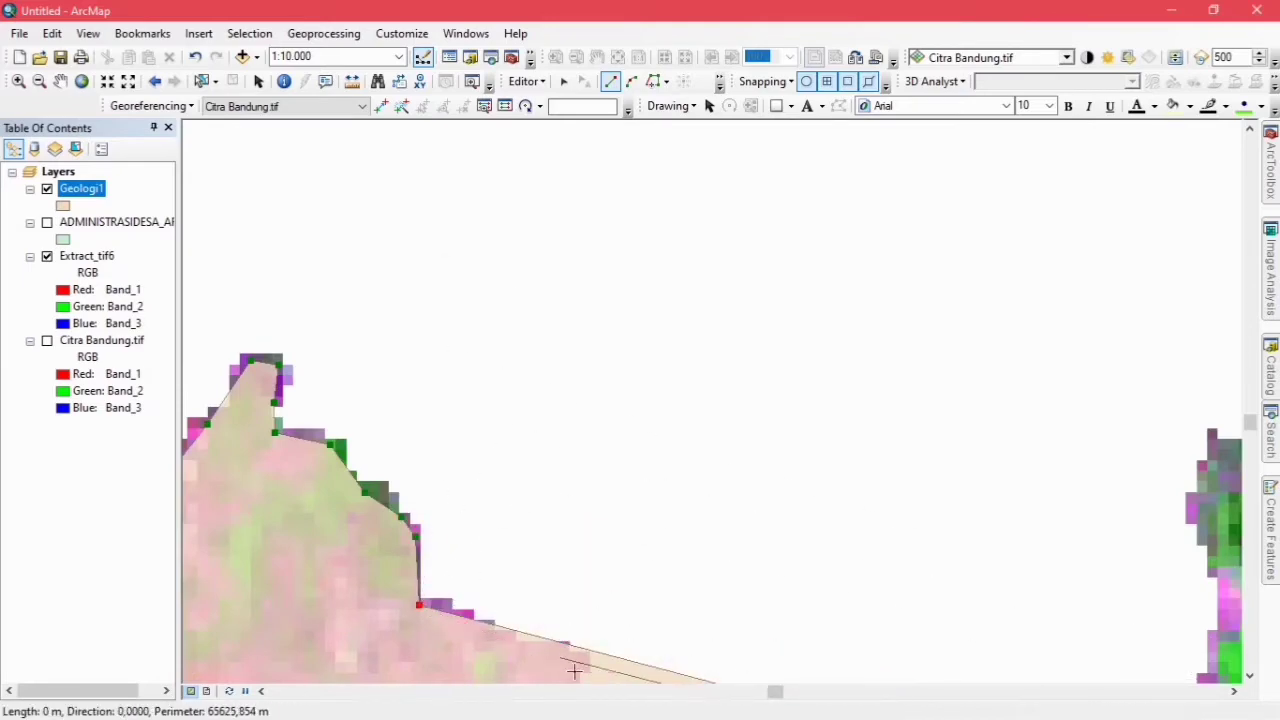
Outline the rounded lobe at the slope's eastern end and the notch beneath it.
click(619, 584)
click(613, 599)
click(574, 612)
click(578, 631)
click(609, 640)
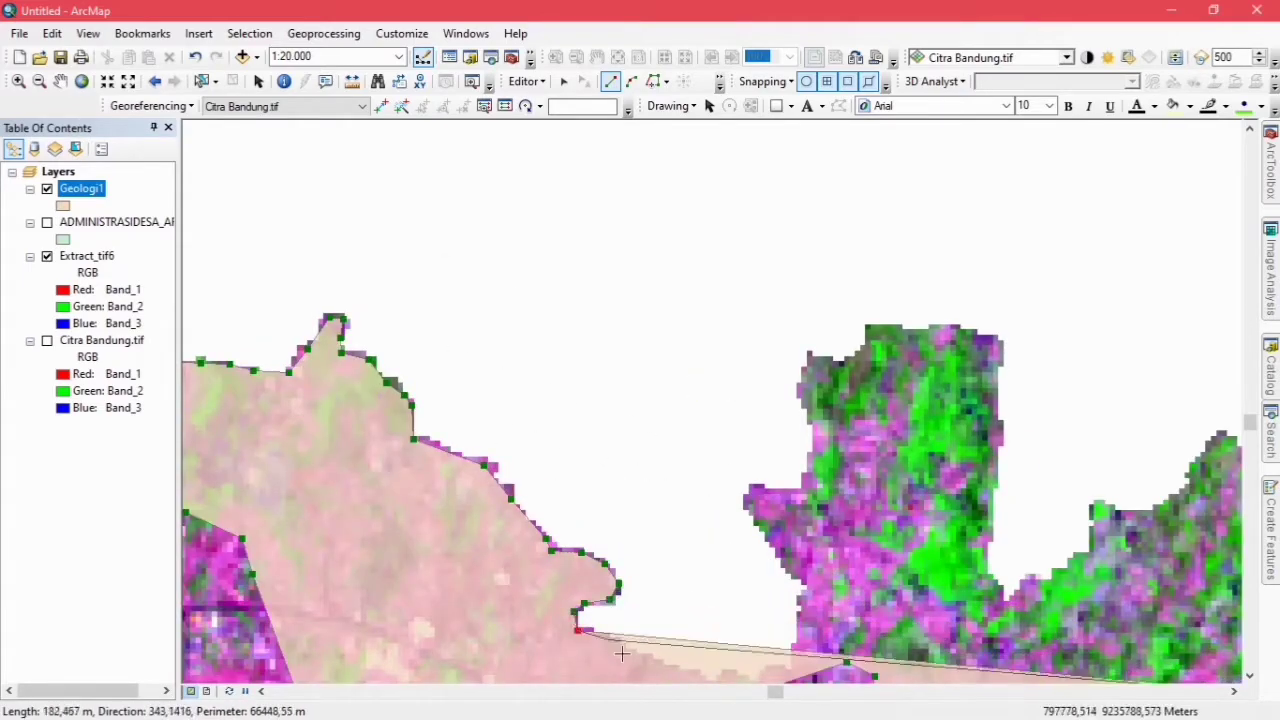
Trace the raster edge across the low gap, around the tall green block, and on toward the eastern tip.
click(665, 662)
drag(665, 662, 539, 531)
click(584, 547)
mouse_move(680, 540)
mouse_down()
mouse_move(660, 430)
mouse_move(626, 354)
mouse_move(733, 241)
mouse_move(850, 205)
mouse_move(872, 260)
mouse_move(903, 481)
mouse_move(975, 395)
mouse_move(1115, 318)
mouse_move(1150, 330)
mouse_move(723, 386)
mouse_up()
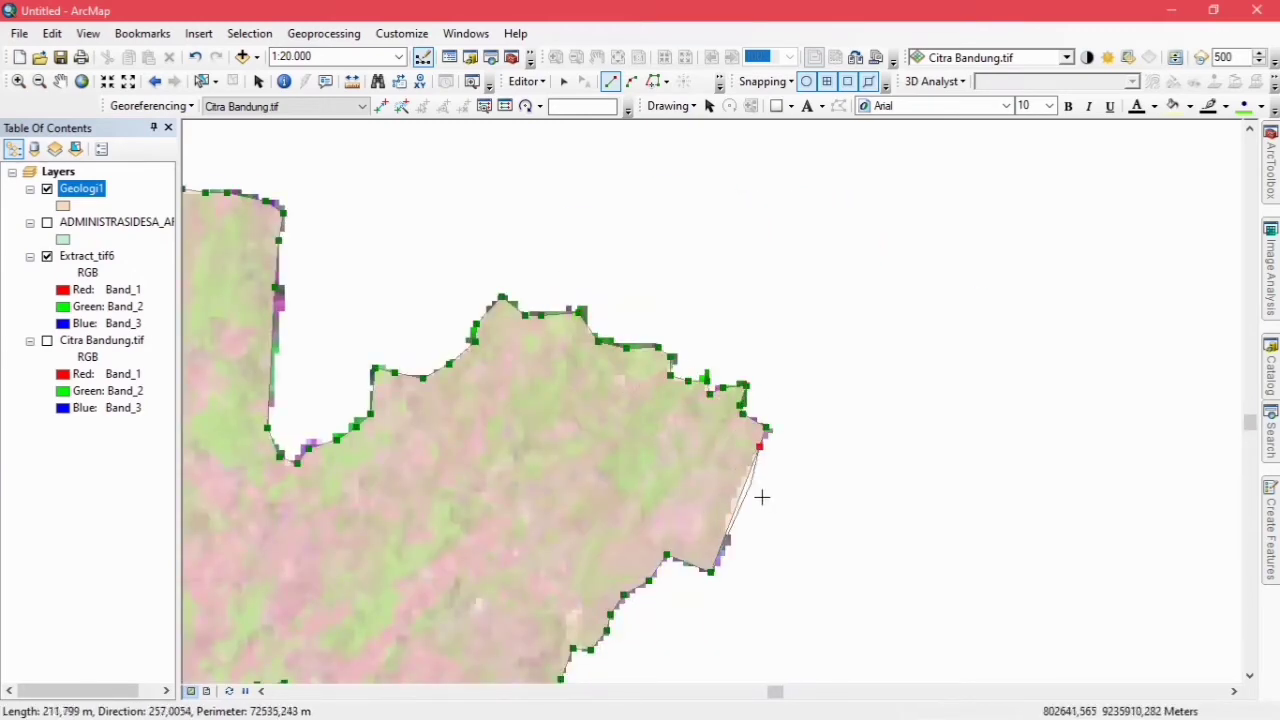
Digitize the last stretch down the raster's eastern end and finish the Geologi1 polygon.
mouse_move(762, 497)
mouse_down()
mouse_move(749, 491)
mouse_move(741, 516)
mouse_up()
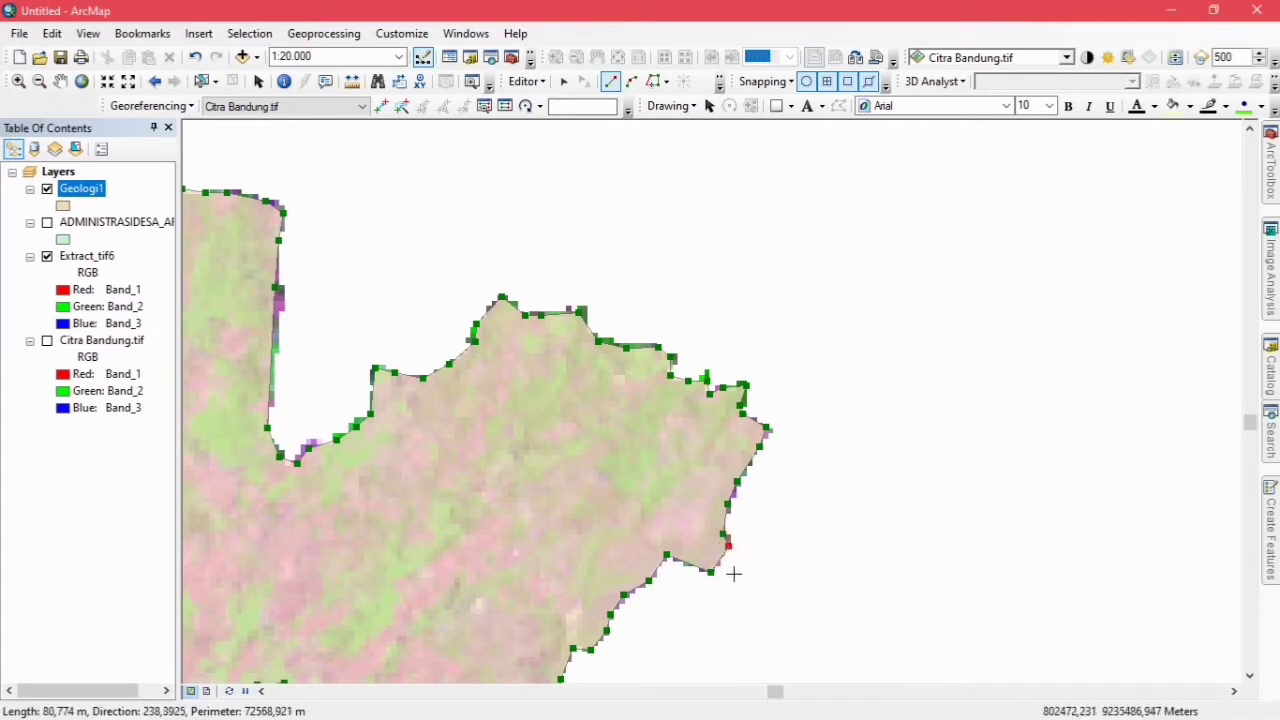
double_click(733, 573)
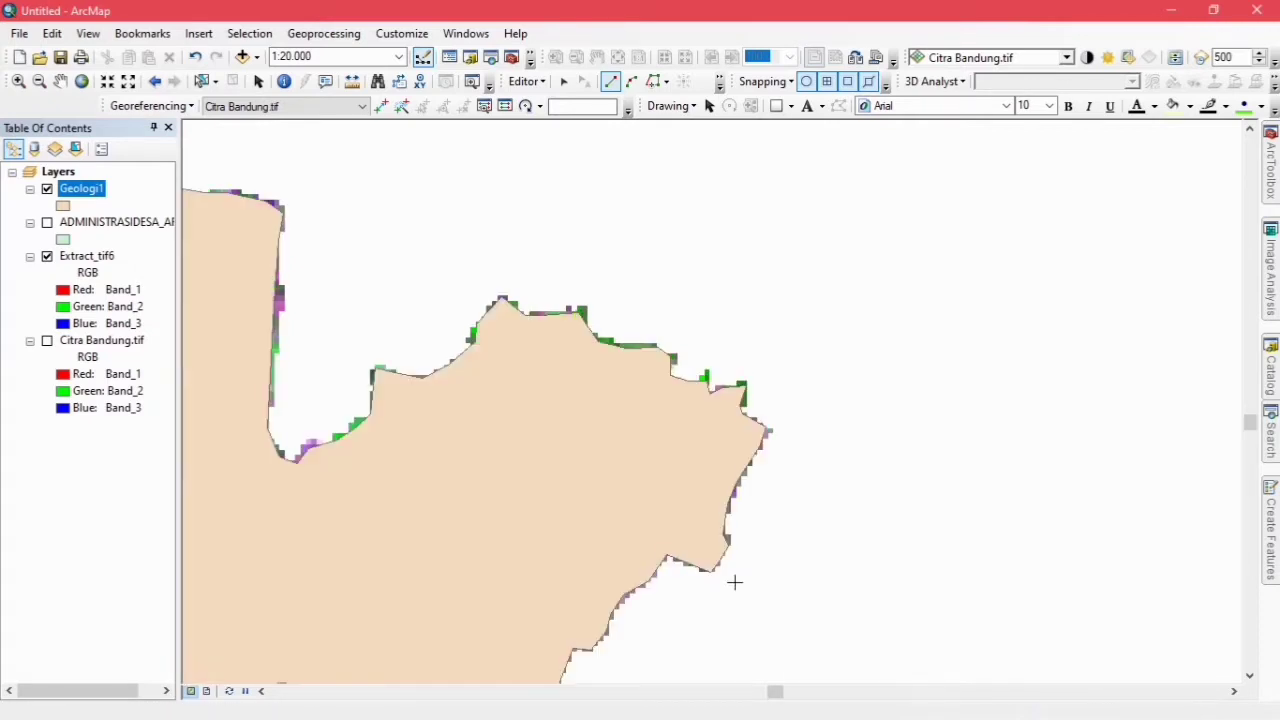
scroll(561, 480, up, 4)
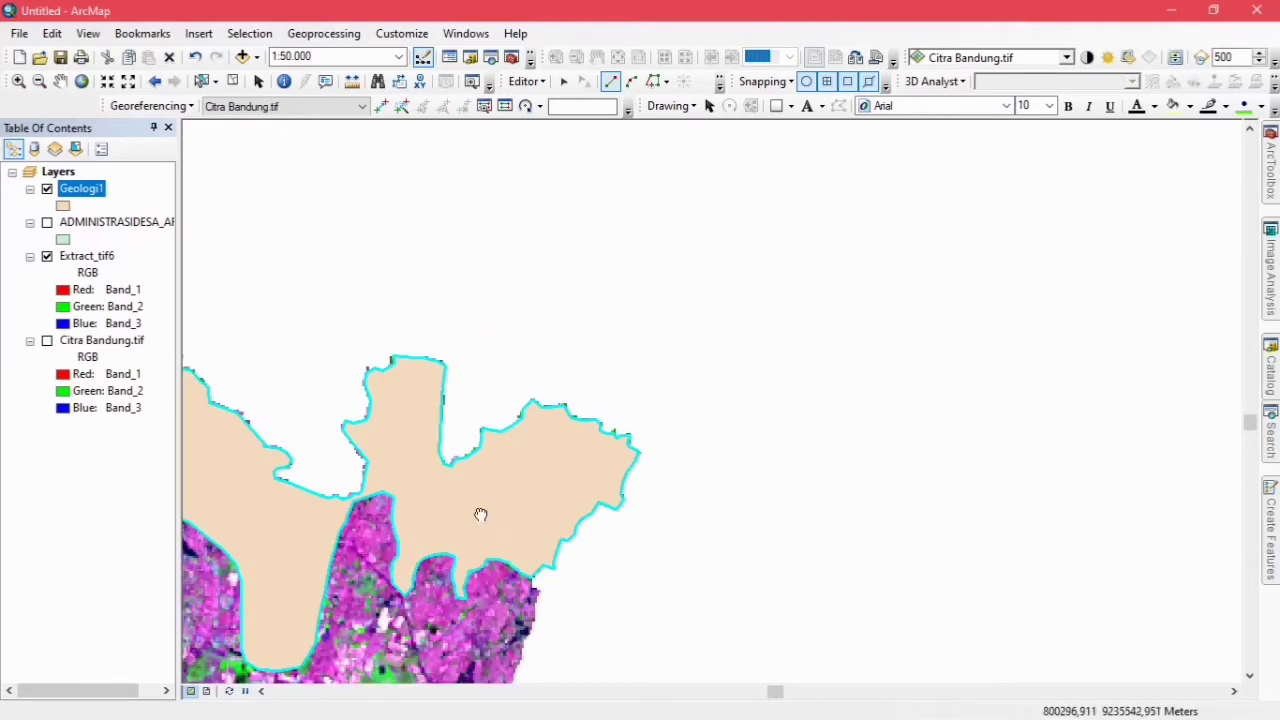
drag(480, 514, 903, 400)
drag(533, 459, 818, 492)
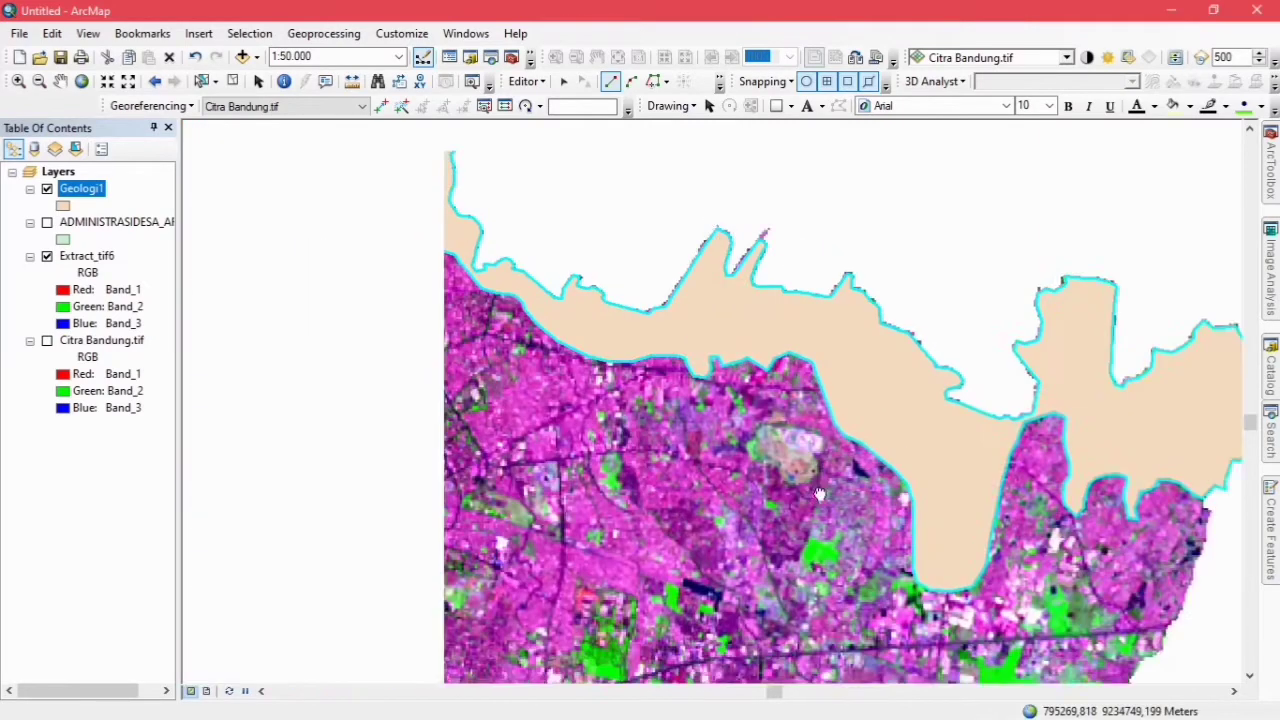
scroll(818, 492, up, 1)
scroll(818, 492, up, 1)
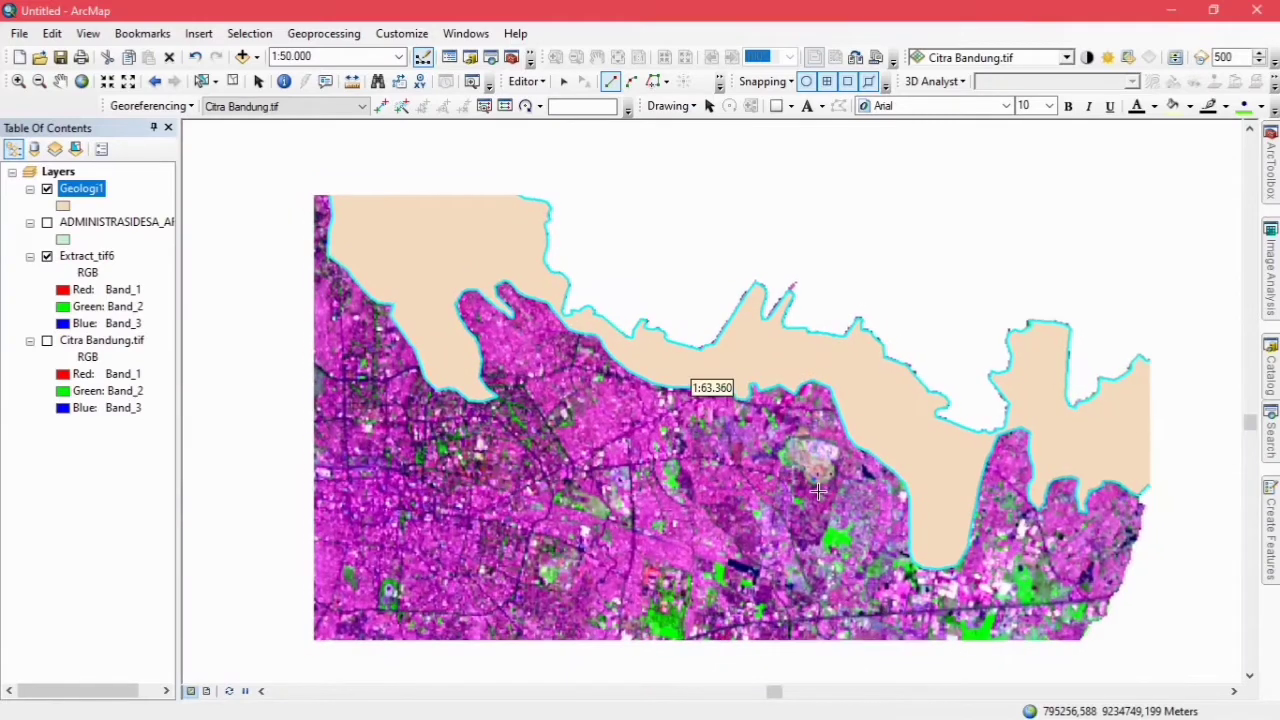
scroll(736, 503, up, 3)
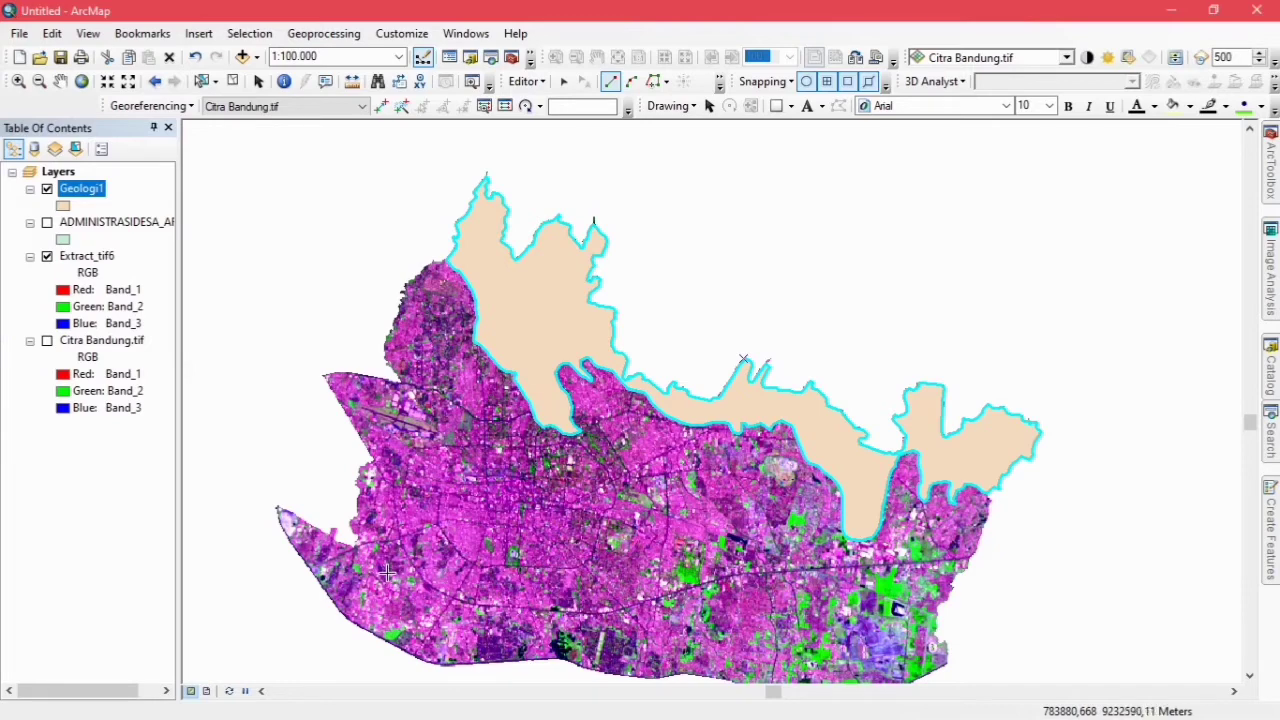
Create a polygon shapefile named Geologi2 in D:\Penginderaan Jauh and assign it a projected coordinate system.
click(1268, 390)
right_click(1092, 576)
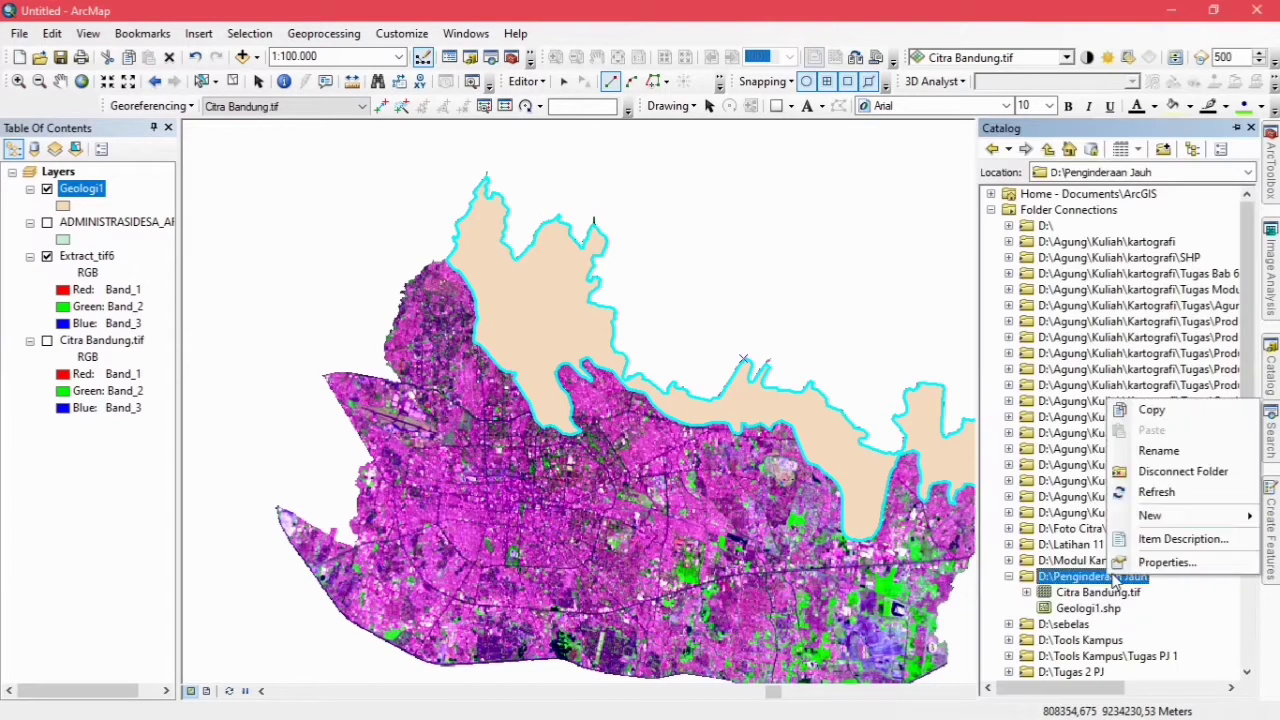
mouse_move(1137, 517)
click(934, 551)
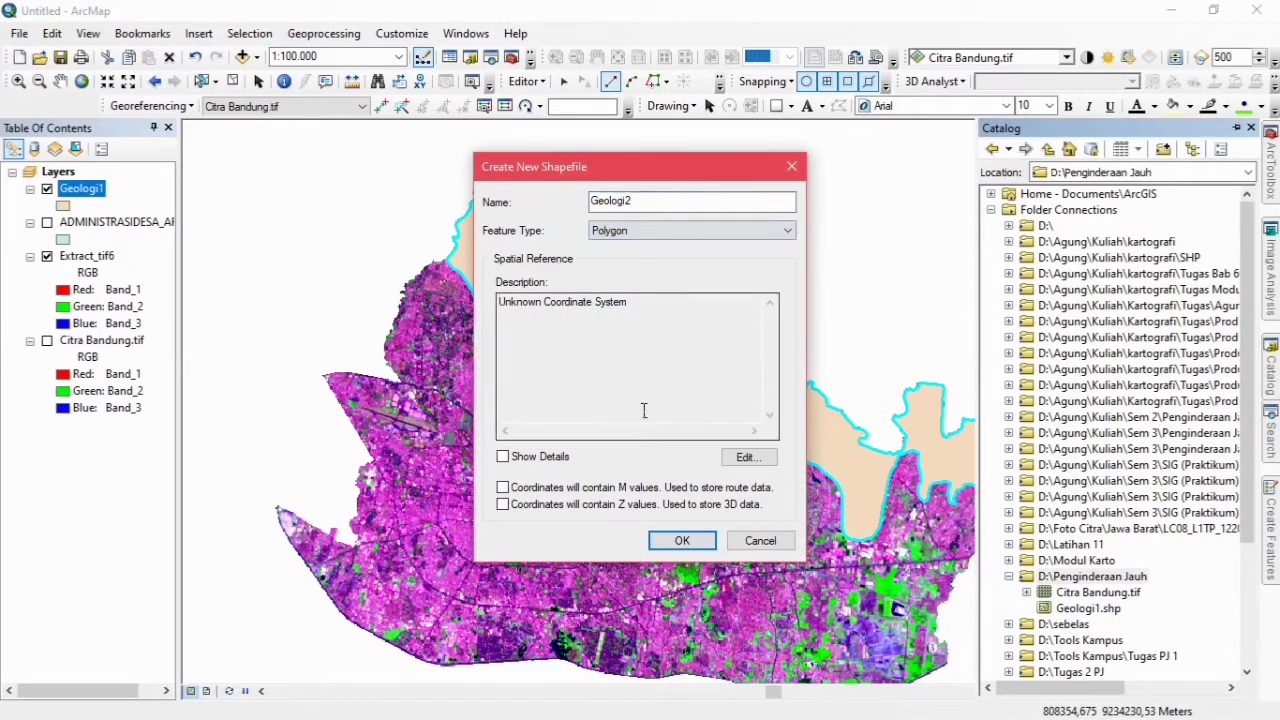
click(748, 456)
double_click(563, 240)
double_click(517, 320)
double_click(531, 300)
double_click(555, 337)
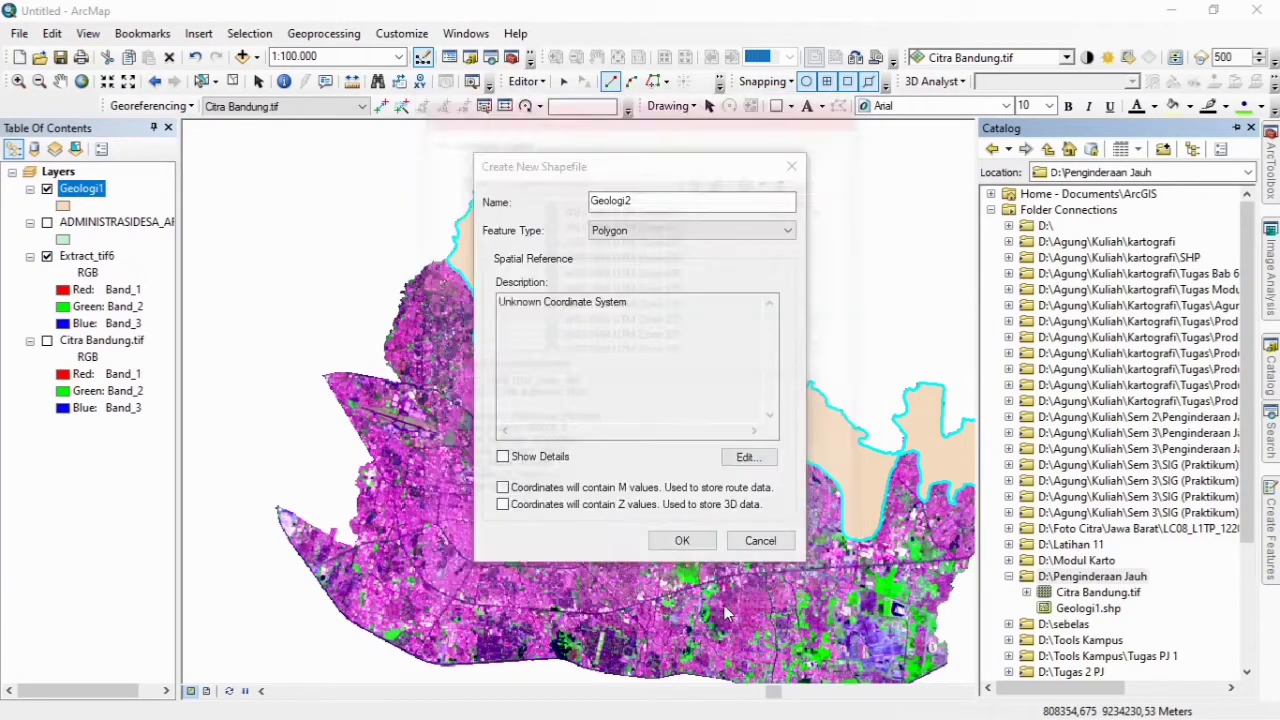
key(Return)
Restart the edit session and choose Geologi2 as the polygon template.
click(525, 81)
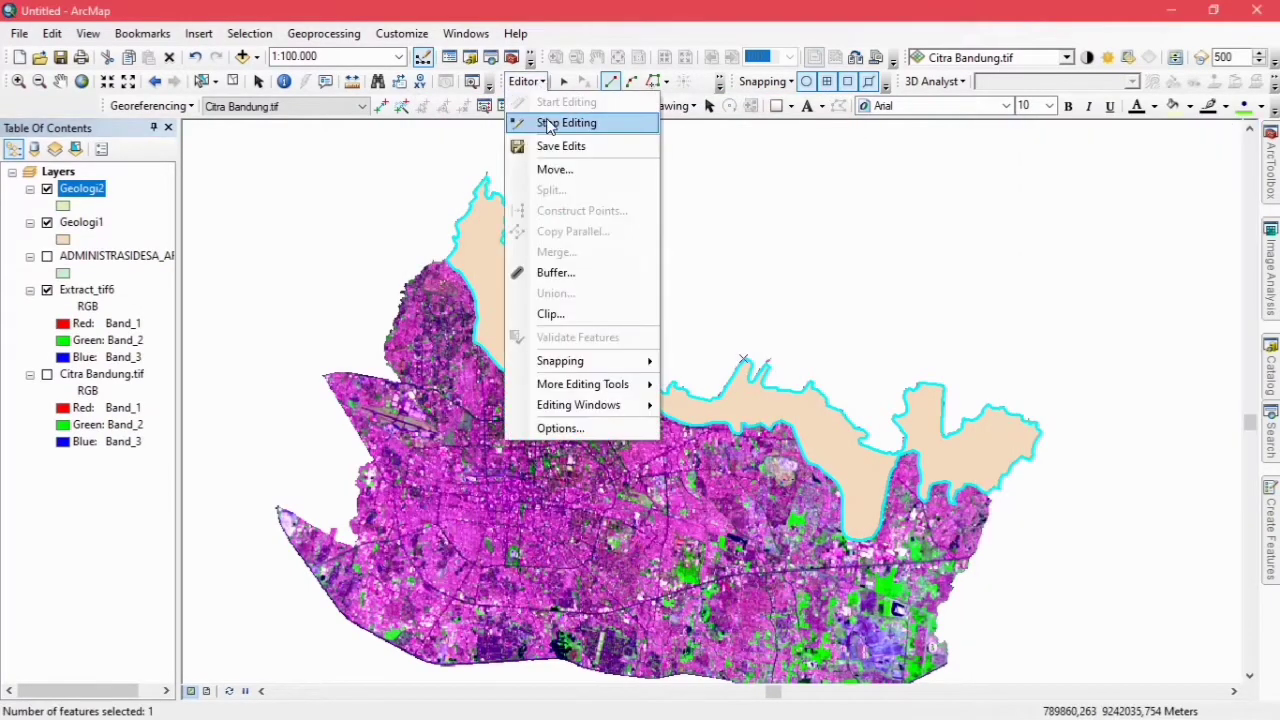
click(547, 124)
click(734, 563)
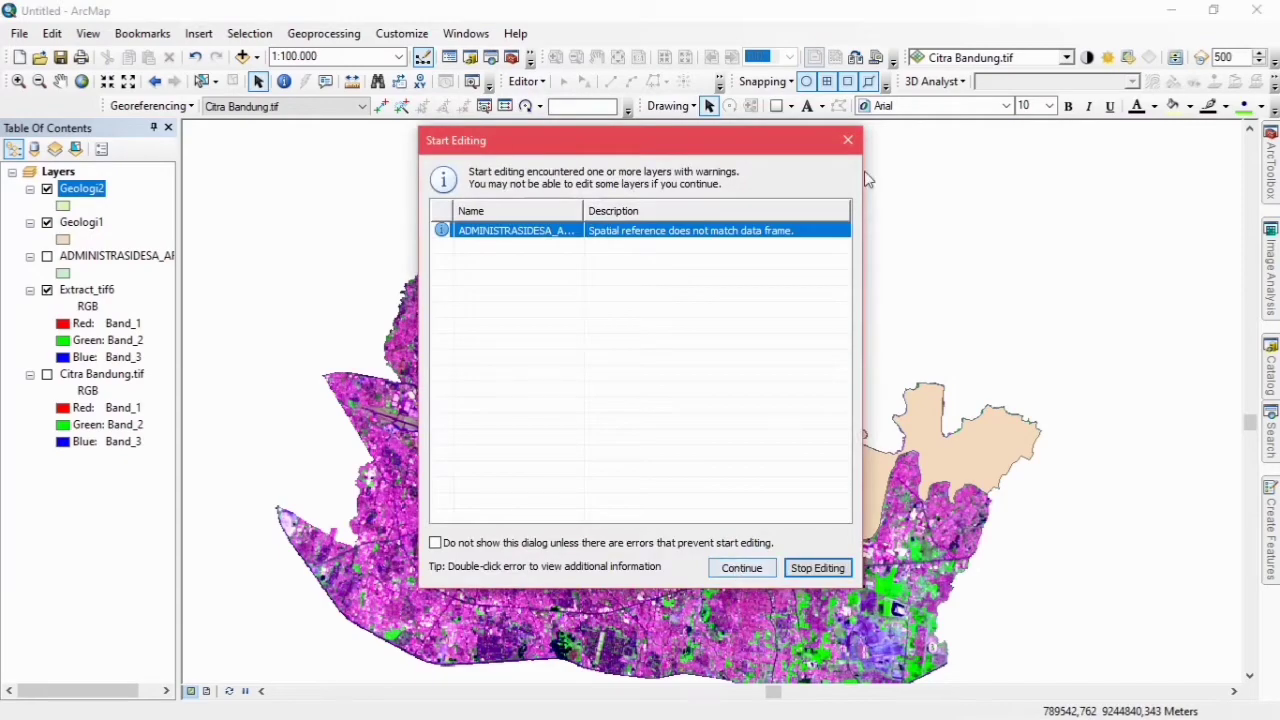
click(741, 567)
click(525, 81)
click(1046, 237)
Digitize the Geologi2 polygon around the uncovered raster area, starting below Geologi1's southeastern corner and returning along Geologi1's southern boundary.
scroll(708, 386, up, 2)
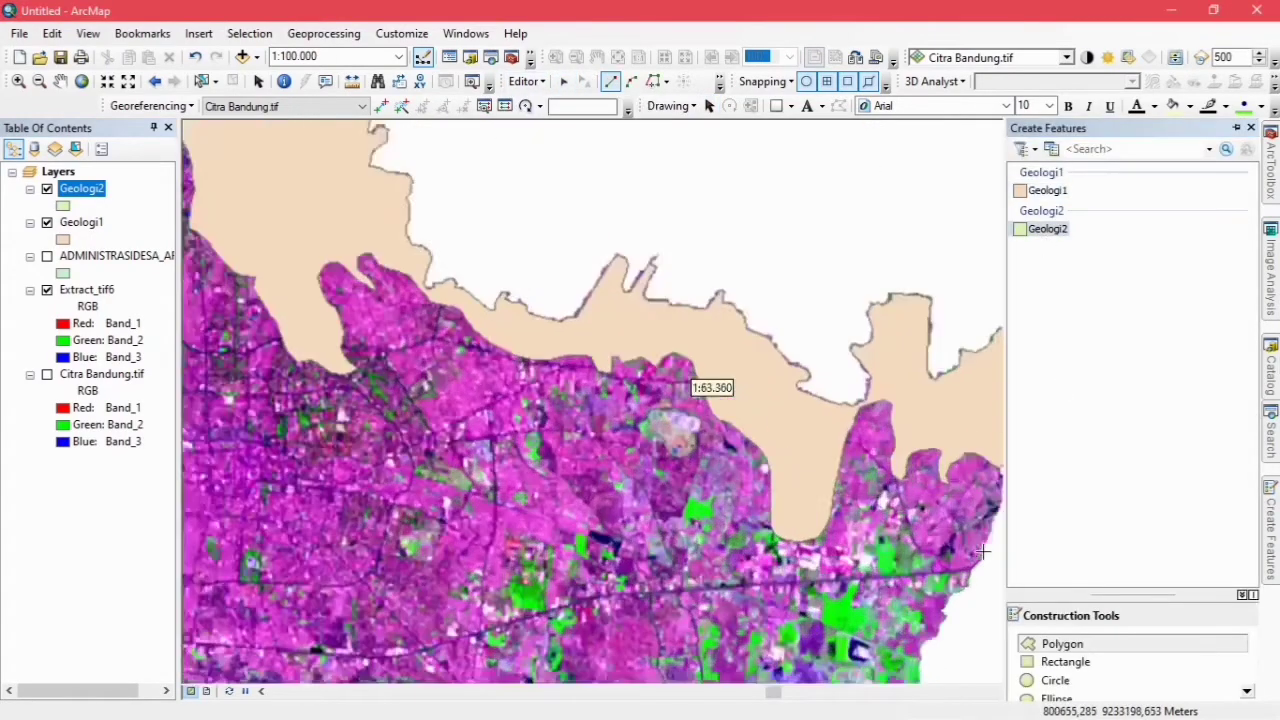
scroll(788, 388, up, 2)
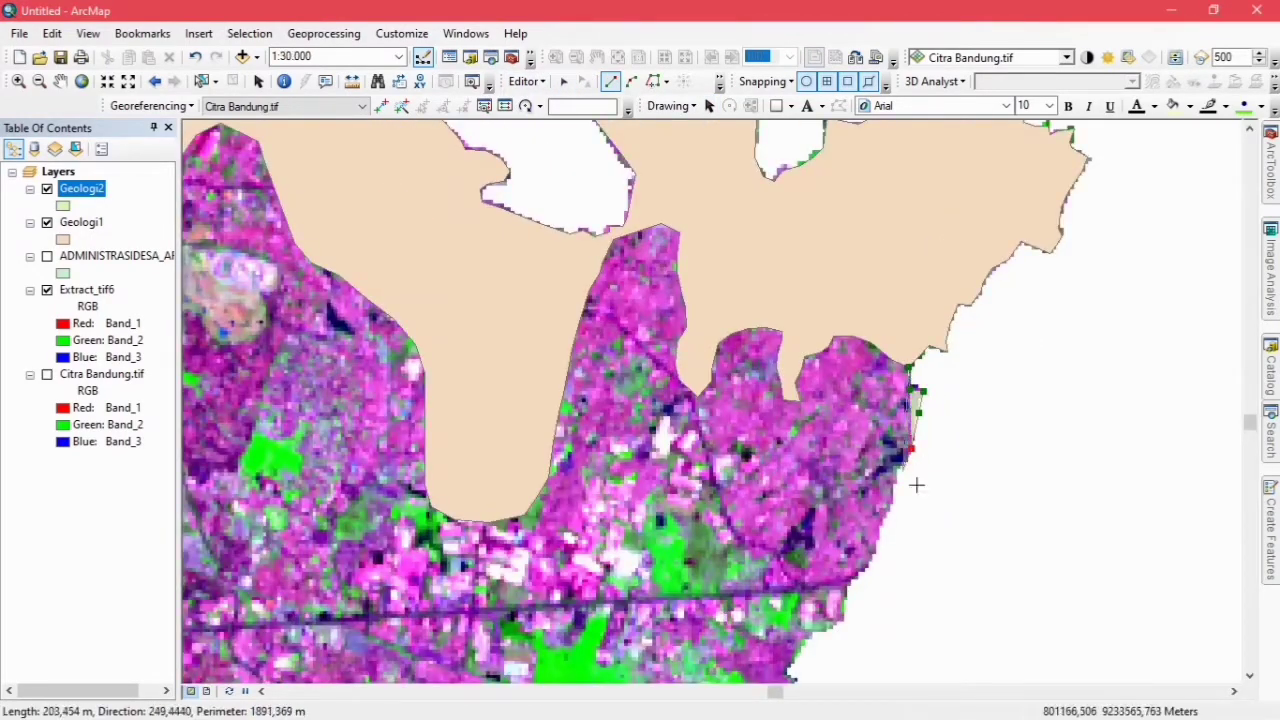
drag(916, 485, 946, 227)
mouse_move(907, 308)
mouse_down()
mouse_move(817, 449)
mouse_move(815, 510)
mouse_move(853, 607)
mouse_move(963, 257)
mouse_move(760, 363)
mouse_move(400, 337)
mouse_move(908, 480)
mouse_up()
mouse_move(829, 455)
mouse_down()
mouse_move(694, 429)
mouse_move(577, 443)
mouse_move(486, 434)
mouse_move(847, 579)
mouse_move(691, 529)
mouse_move(943, 594)
mouse_move(680, 597)
mouse_move(310, 420)
mouse_move(319, 501)
mouse_move(360, 540)
mouse_move(261, 433)
mouse_move(232, 357)
mouse_move(391, 417)
mouse_move(520, 503)
mouse_move(552, 483)
mouse_move(530, 500)
mouse_move(614, 543)
mouse_move(586, 527)
mouse_move(608, 275)
mouse_move(672, 255)
mouse_move(470, 263)
mouse_move(359, 236)
mouse_move(433, 252)
mouse_move(503, 300)
mouse_move(546, 425)
mouse_move(549, 494)
mouse_move(657, 645)
mouse_move(474, 314)
mouse_move(519, 357)
mouse_move(531, 411)
mouse_move(563, 446)
mouse_move(684, 476)
mouse_move(591, 251)
mouse_move(634, 226)
mouse_move(708, 290)
mouse_move(726, 240)
mouse_move(786, 251)
mouse_move(794, 391)
mouse_move(366, 315)
mouse_move(486, 400)
mouse_move(544, 418)
mouse_move(652, 408)
mouse_move(686, 440)
mouse_move(850, 410)
mouse_move(506, 286)
mouse_move(569, 374)
mouse_move(643, 432)
mouse_move(670, 598)
mouse_move(694, 616)
mouse_move(740, 606)
mouse_move(830, 400)
mouse_move(900, 355)
mouse_move(870, 330)
mouse_move(910, 346)
mouse_move(920, 486)
mouse_move(1000, 429)
mouse_up()
Follow Geologi1's vertices around the last eastern notch and finish the Geologi2 polygon near its starting point.
key(Right)
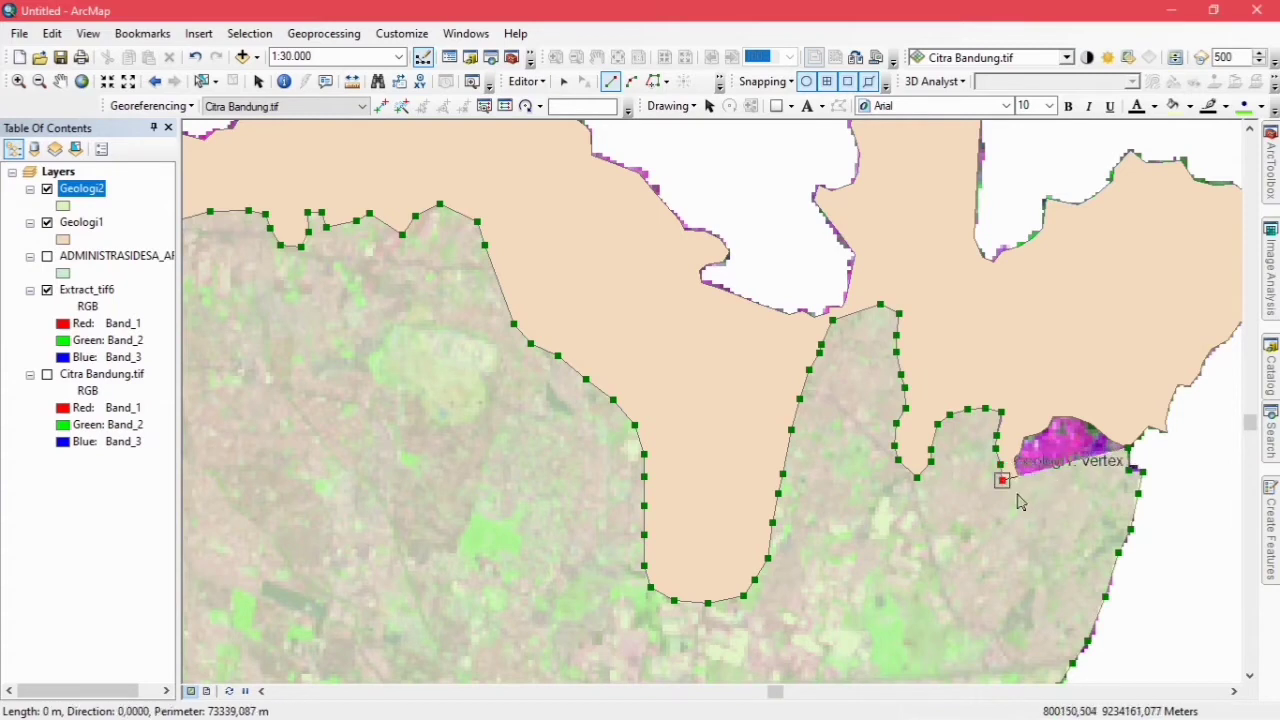
mouse_move(1037, 504)
mouse_down()
mouse_move(1037, 468)
mouse_move(1103, 443)
mouse_up()
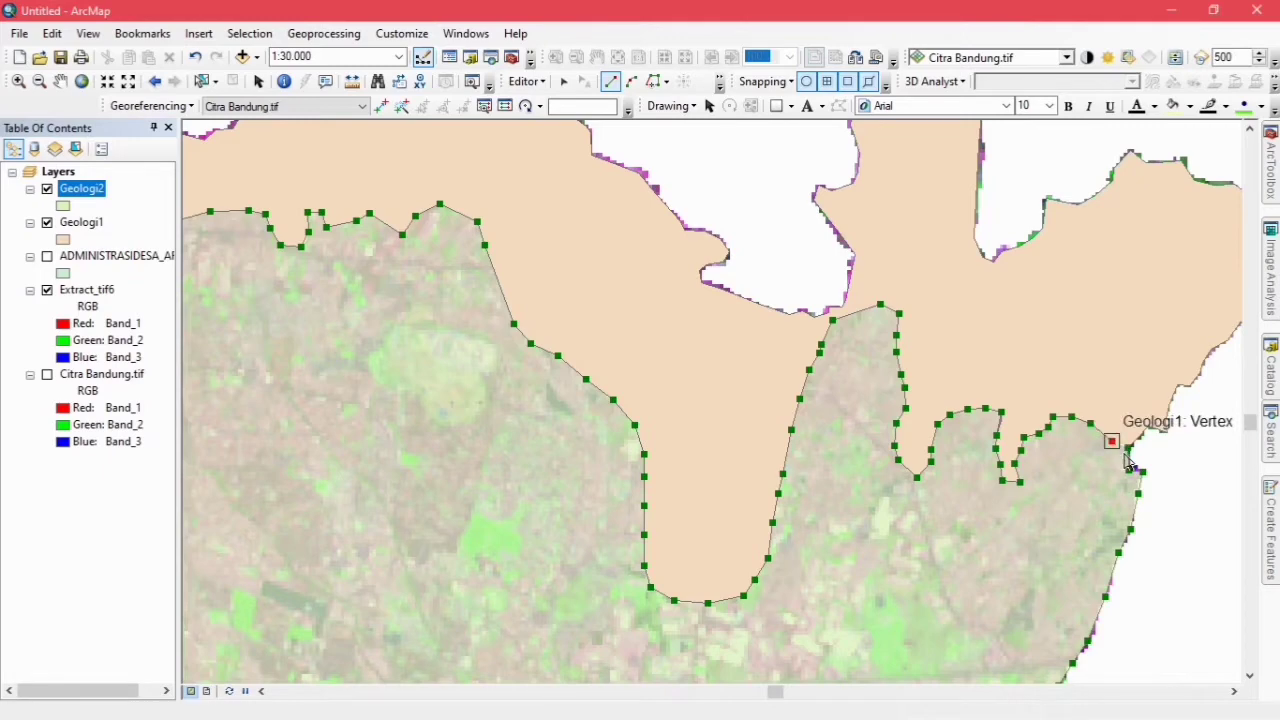
double_click(1128, 462)
scroll(866, 523, up, 3)
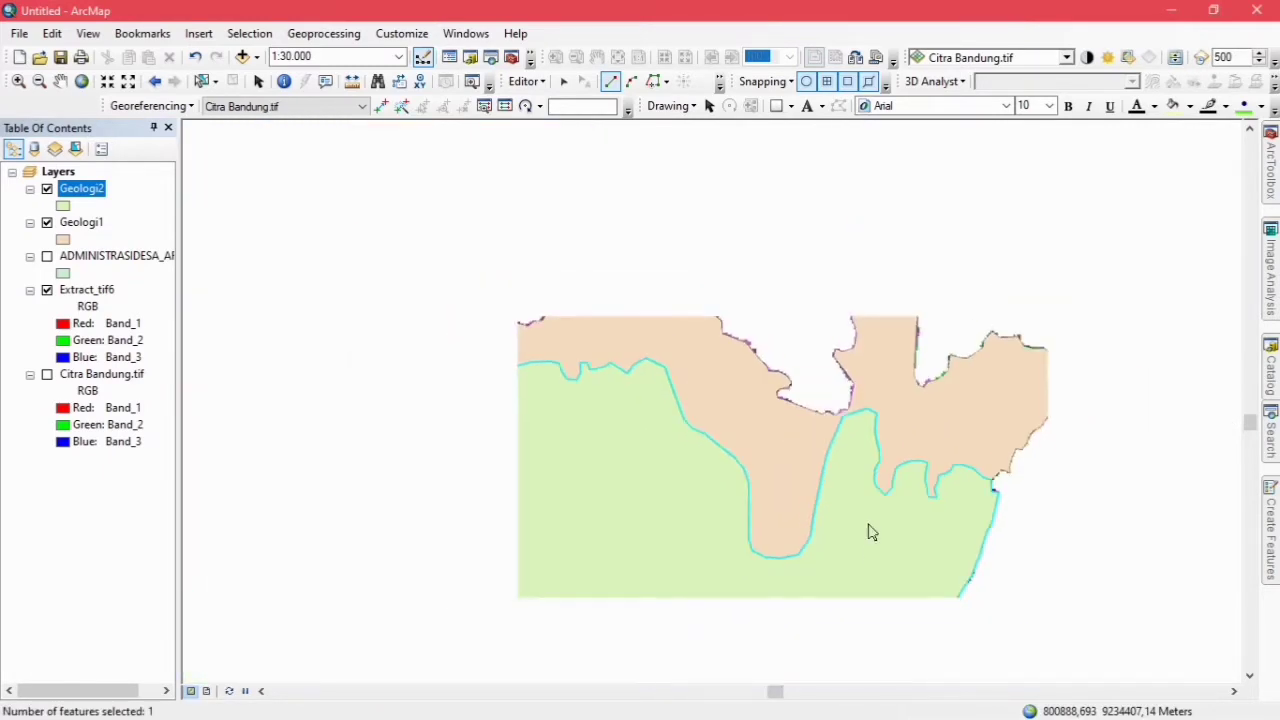
scroll(869, 532, up, 1)
scroll(870, 522, up, 2)
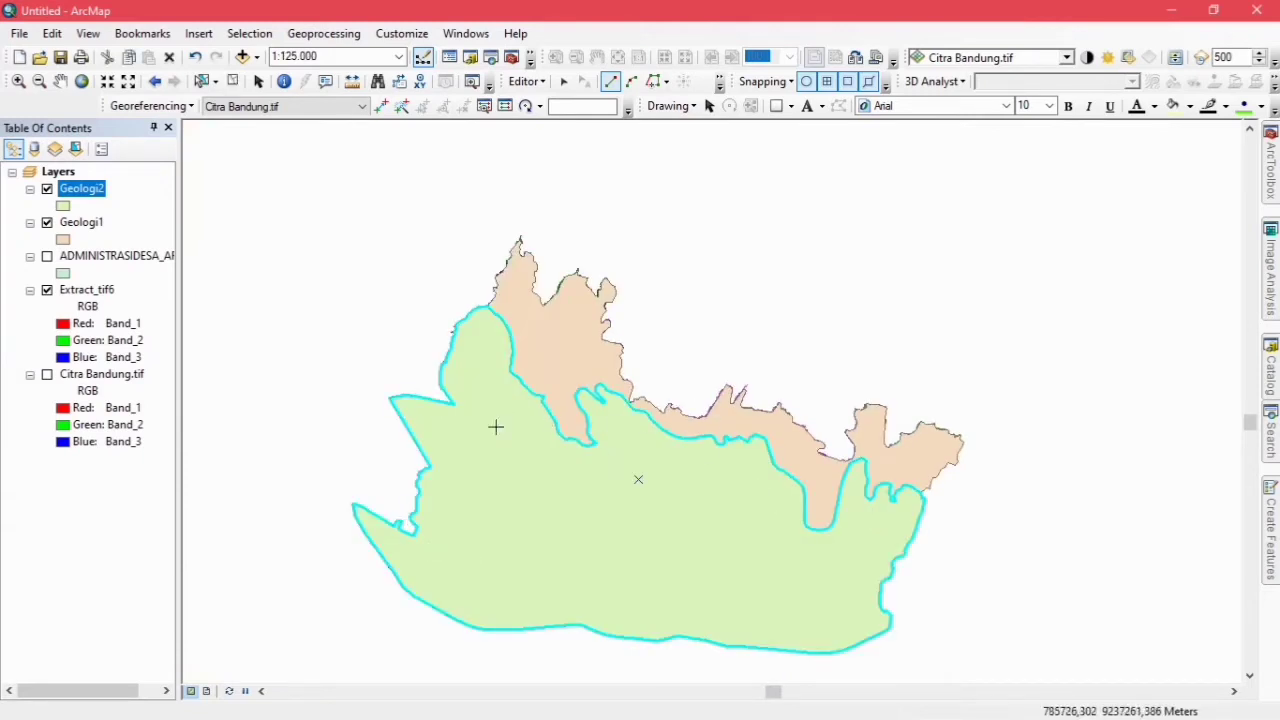
Set the Geologi1 layer's fill color to a bright red-orange.
click(60, 240)
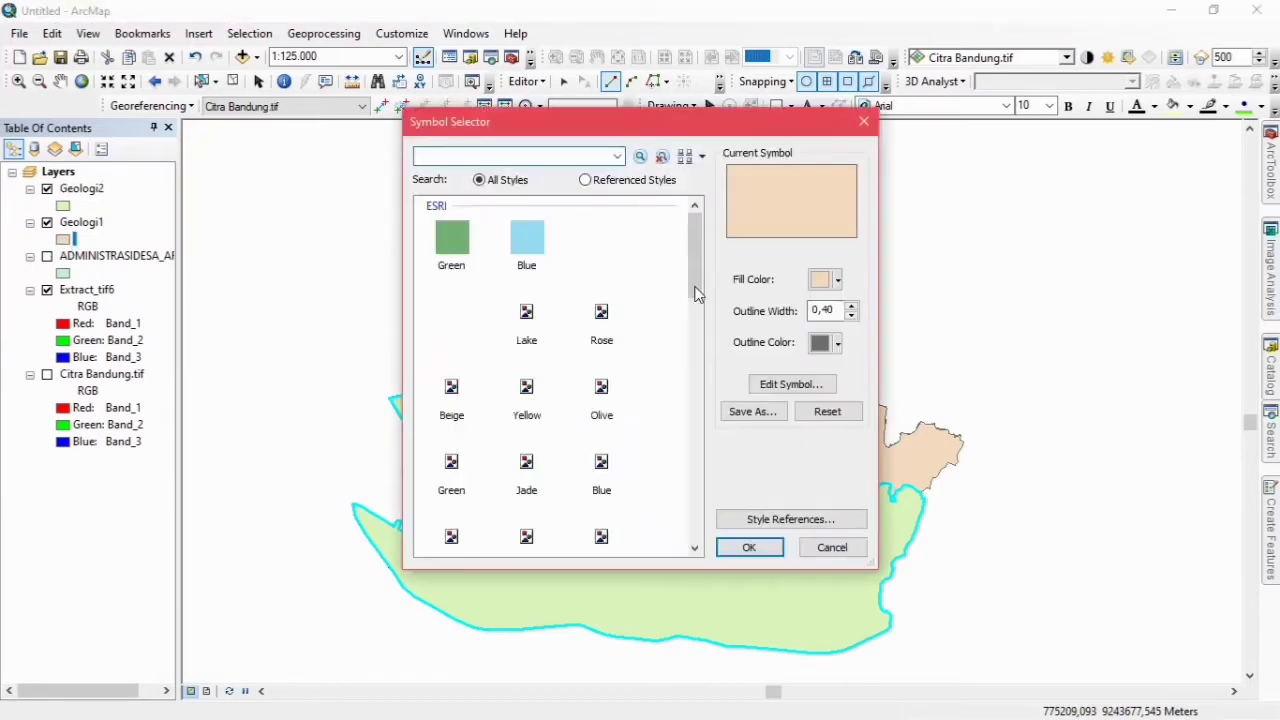
click(824, 280)
click(851, 362)
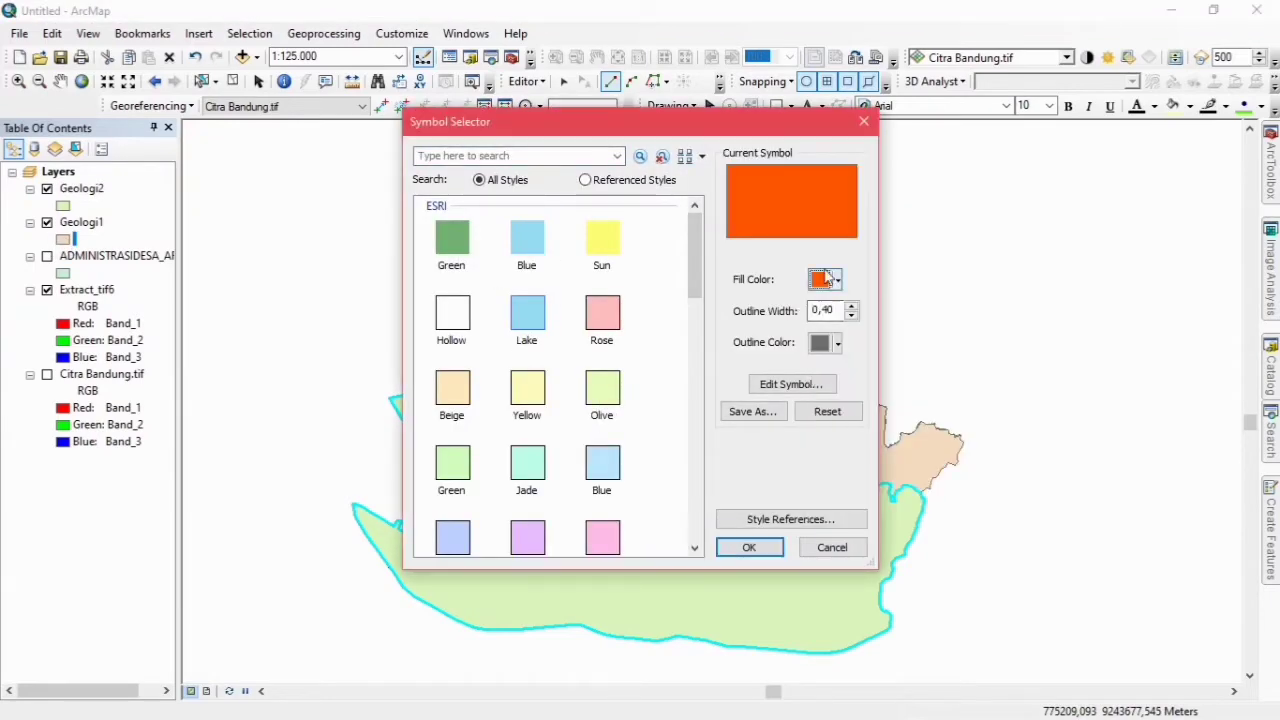
click(749, 547)
Set the Geologi2 layer's fill color to yellow-orange.
click(63, 205)
click(824, 280)
click(868, 362)
click(749, 547)
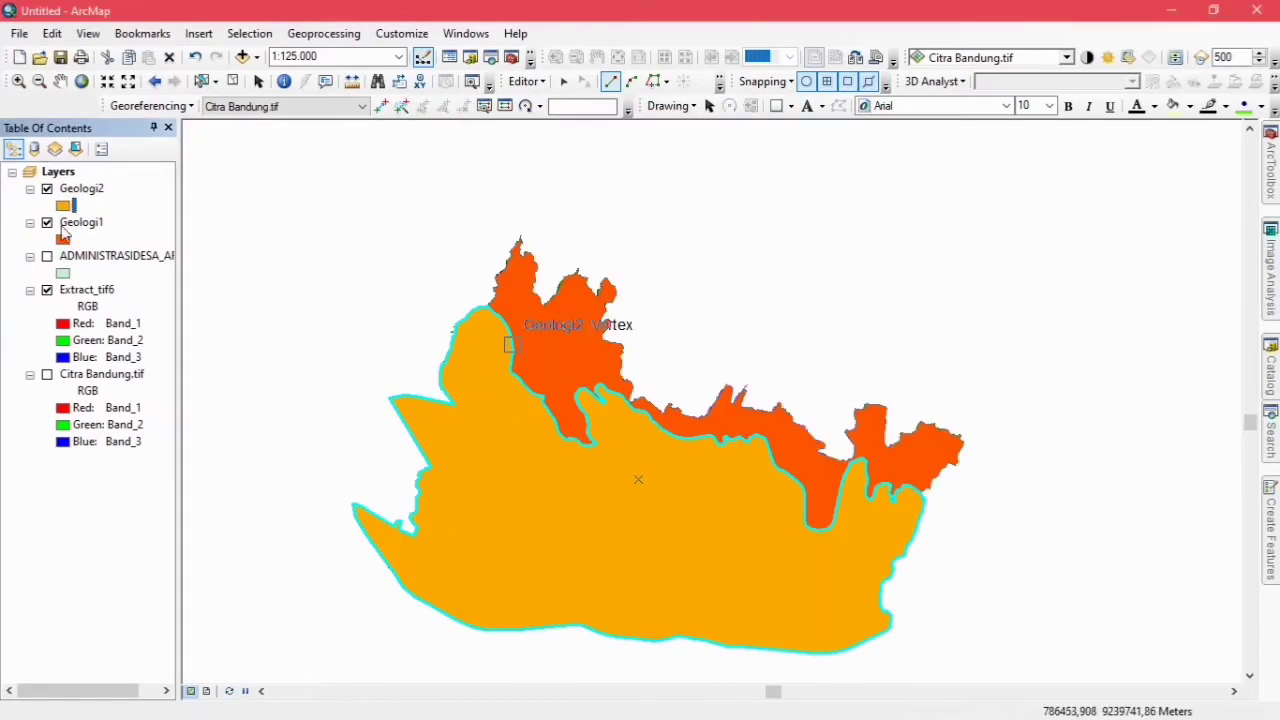
Make the Geologi1 layer partly transparent and set Geologi2's transparency to 50%.
right_click(68, 222)
click(483, 461)
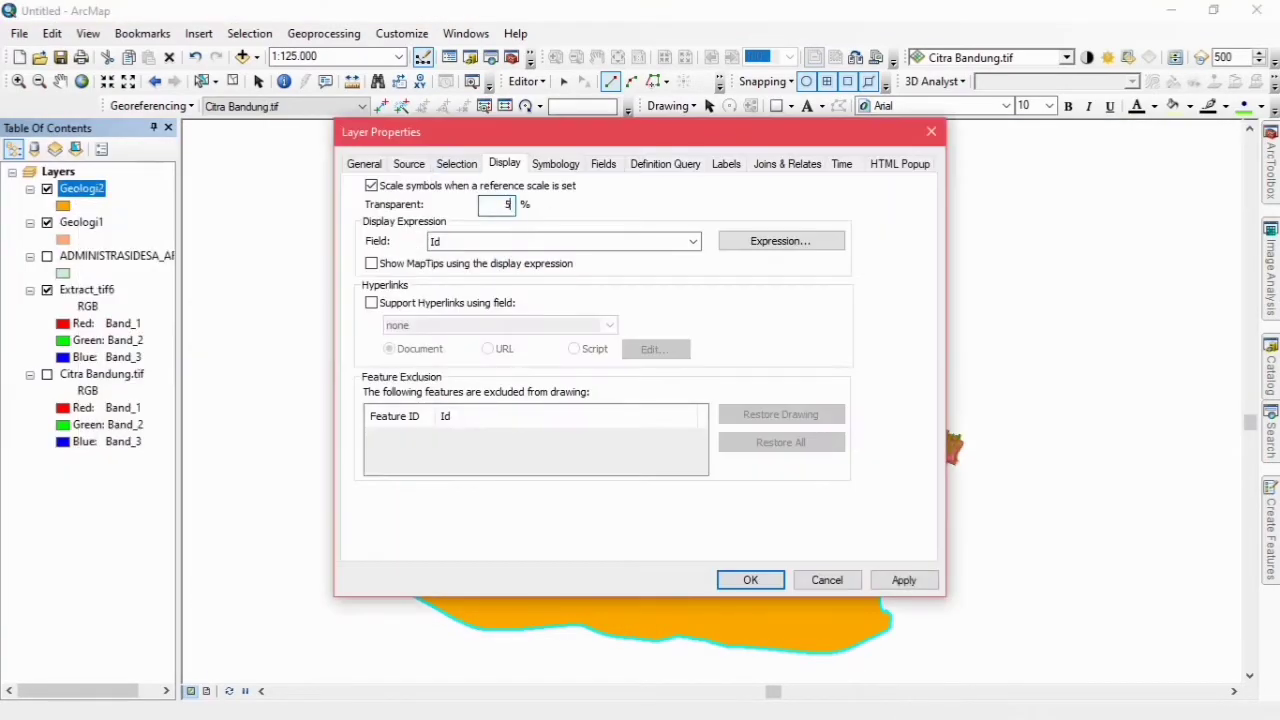
text(0)
key(Return)
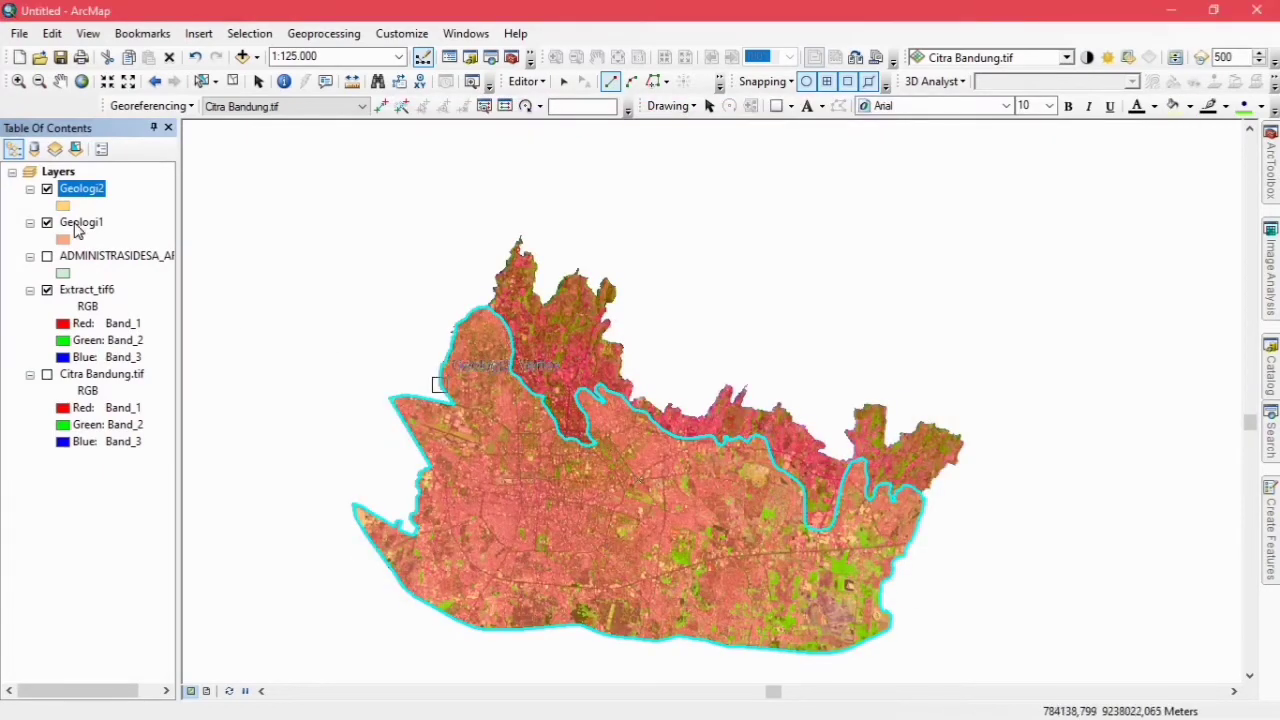
Set the transparency of the Geologi1 and Geologi2 layers to 25%.
double_click(77, 224)
key(Return)
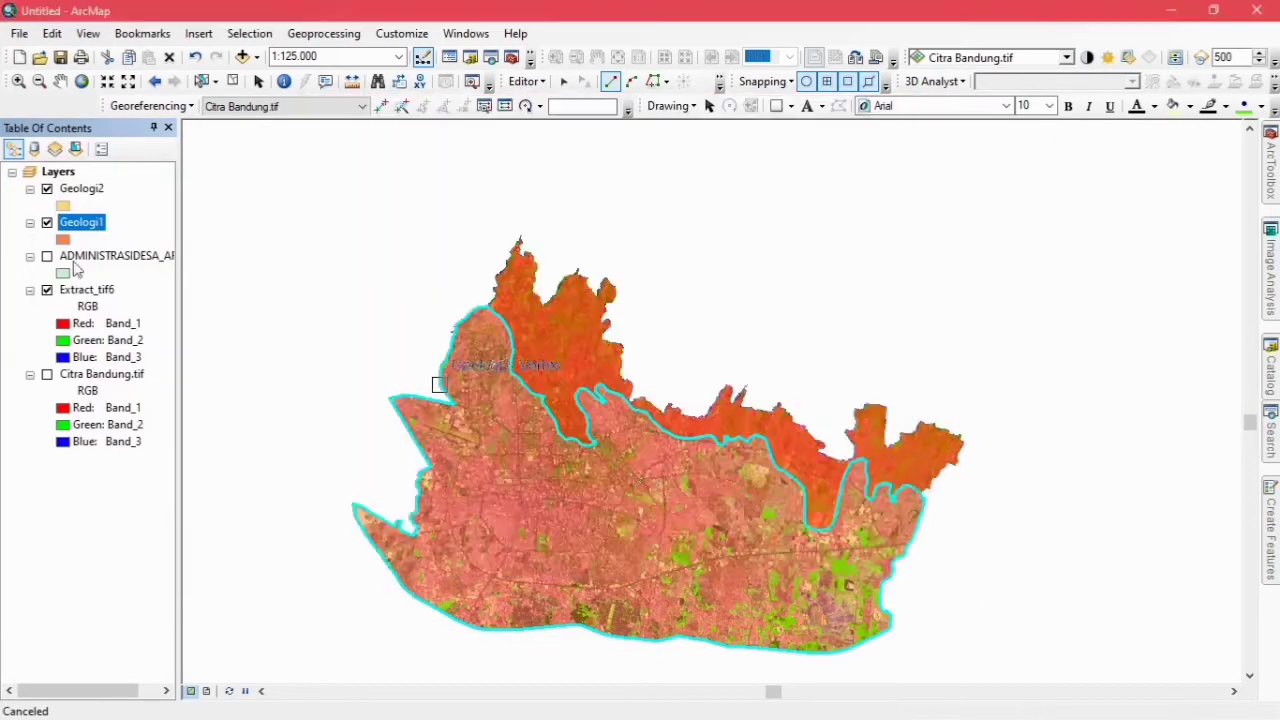
text(25)
key(Return)
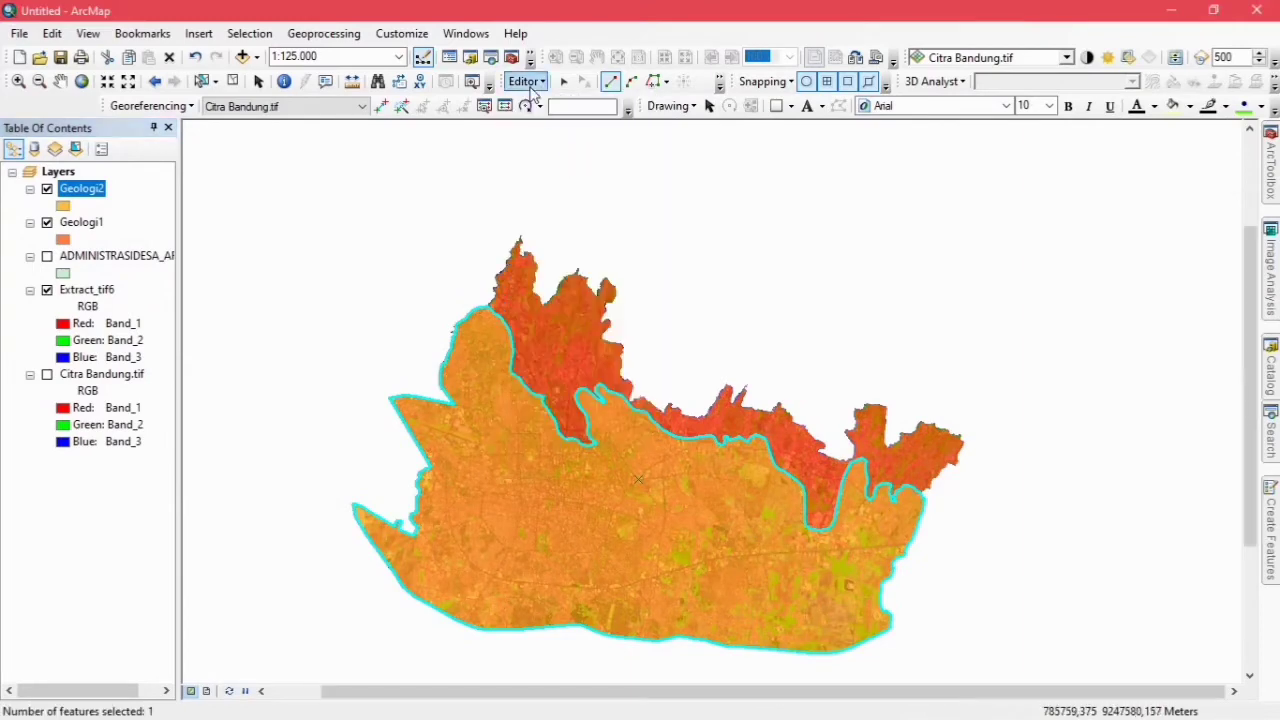
Stop the edit session on the geology layers.
click(528, 83)
click(558, 120)
drag(543, 484, 565, 452)
Reduce the symbol outline width of the Geologi2 and Geologi1 layers.
click(65, 206)
click(853, 313)
click(748, 547)
click(64, 240)
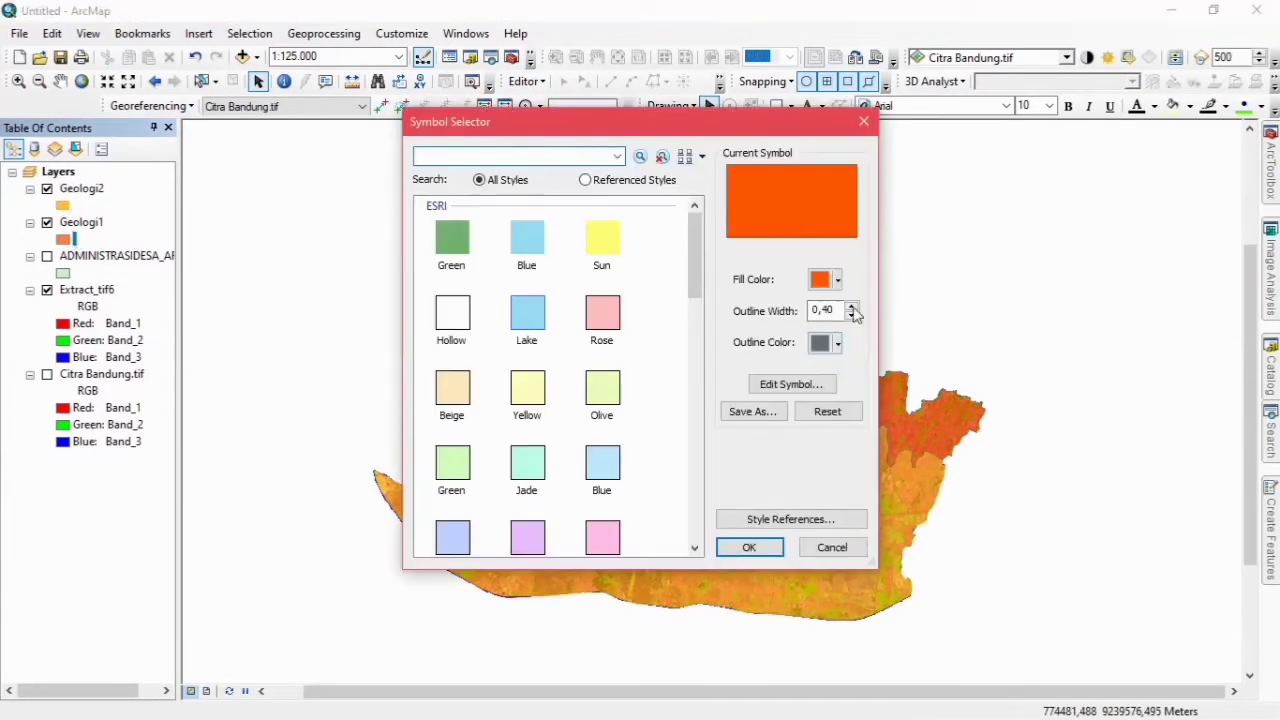
click(853, 313)
click(748, 547)
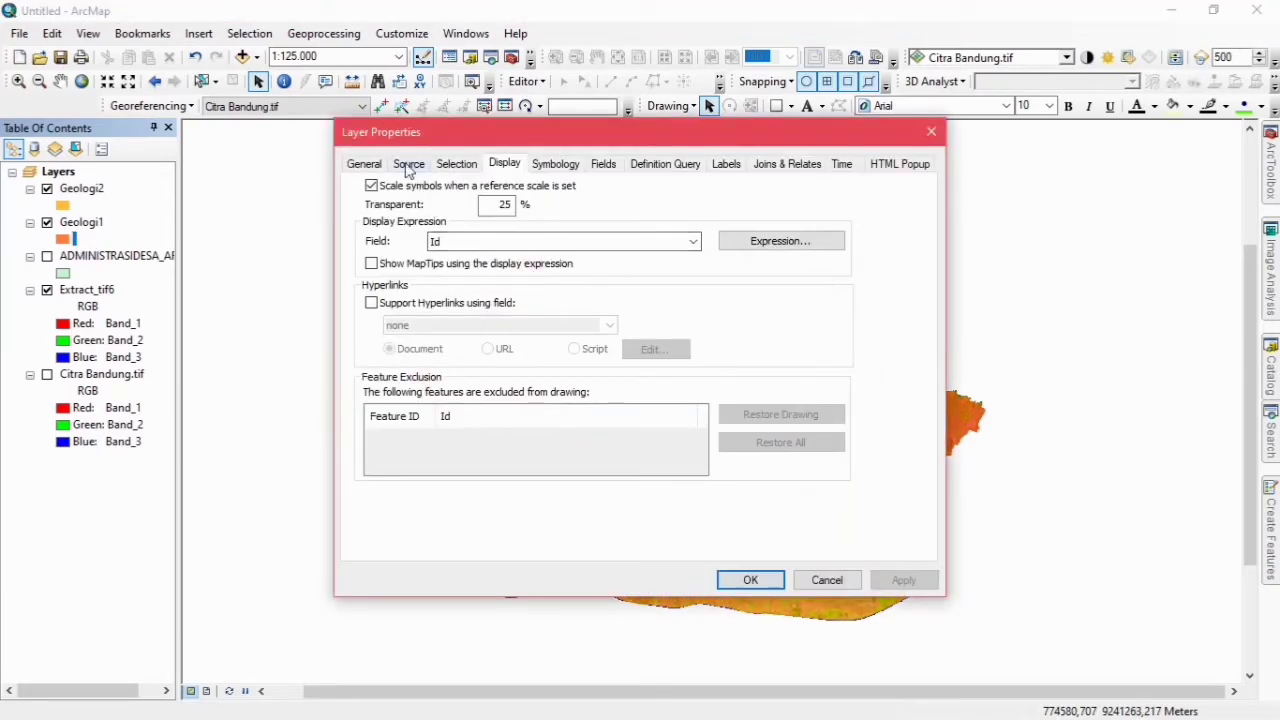
Rename Geologi1 as the "Tufa Pasir,Hasil Gunung" unit and Geologi2 as "Tufa Batu Apung, Hasil Gunung Api Muda".
click(379, 165)
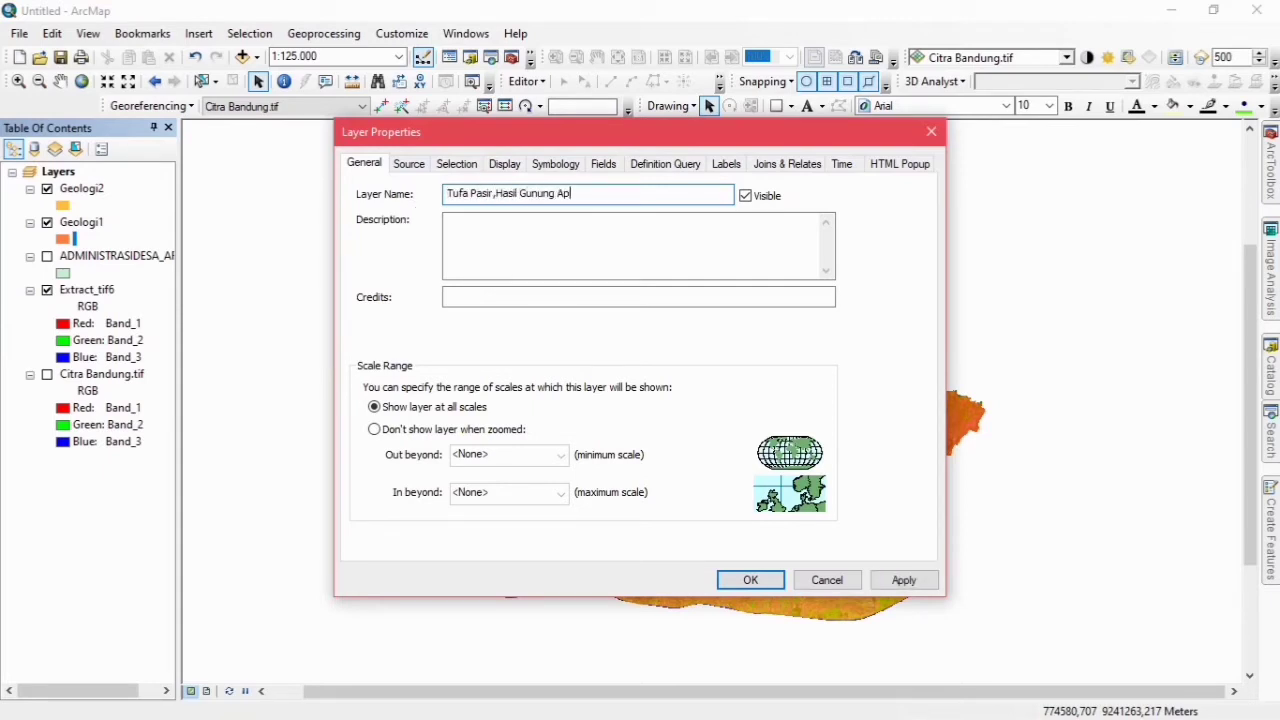
key(Return)
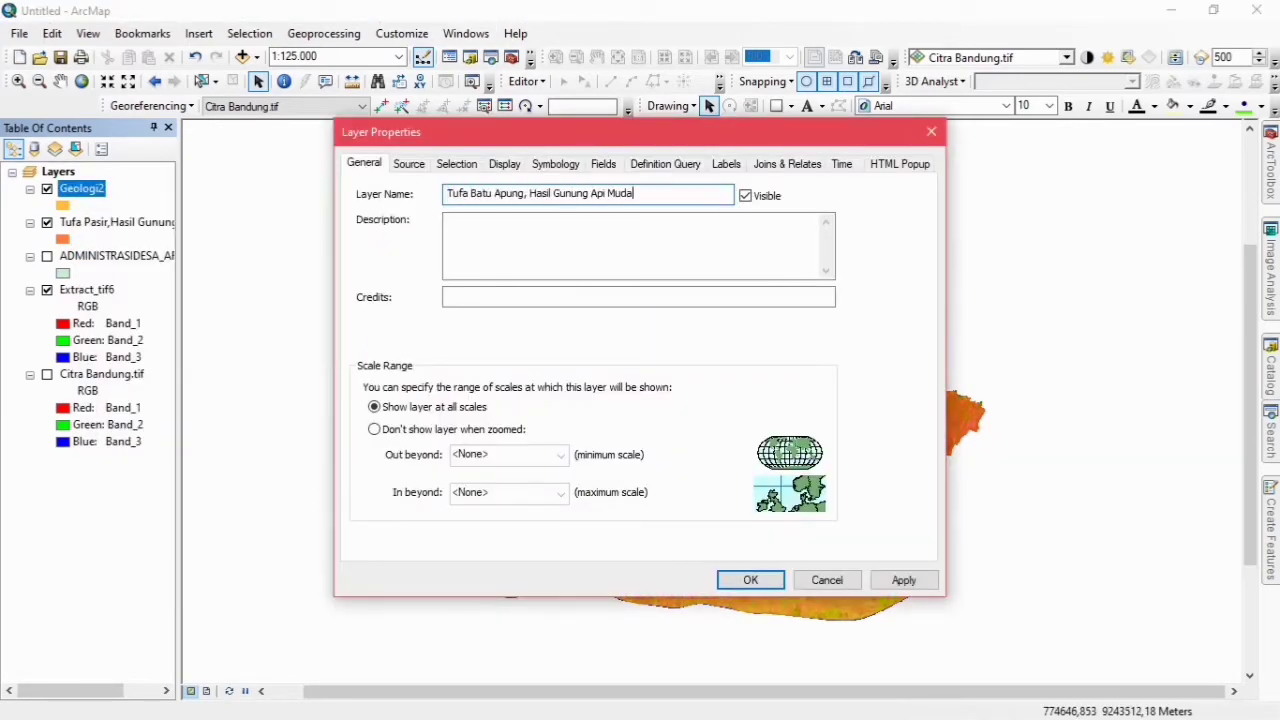
key(Return)
Switch to the layout view, enlarge the map, and set the page to landscape orientation.
scroll(686, 440, up, 1)
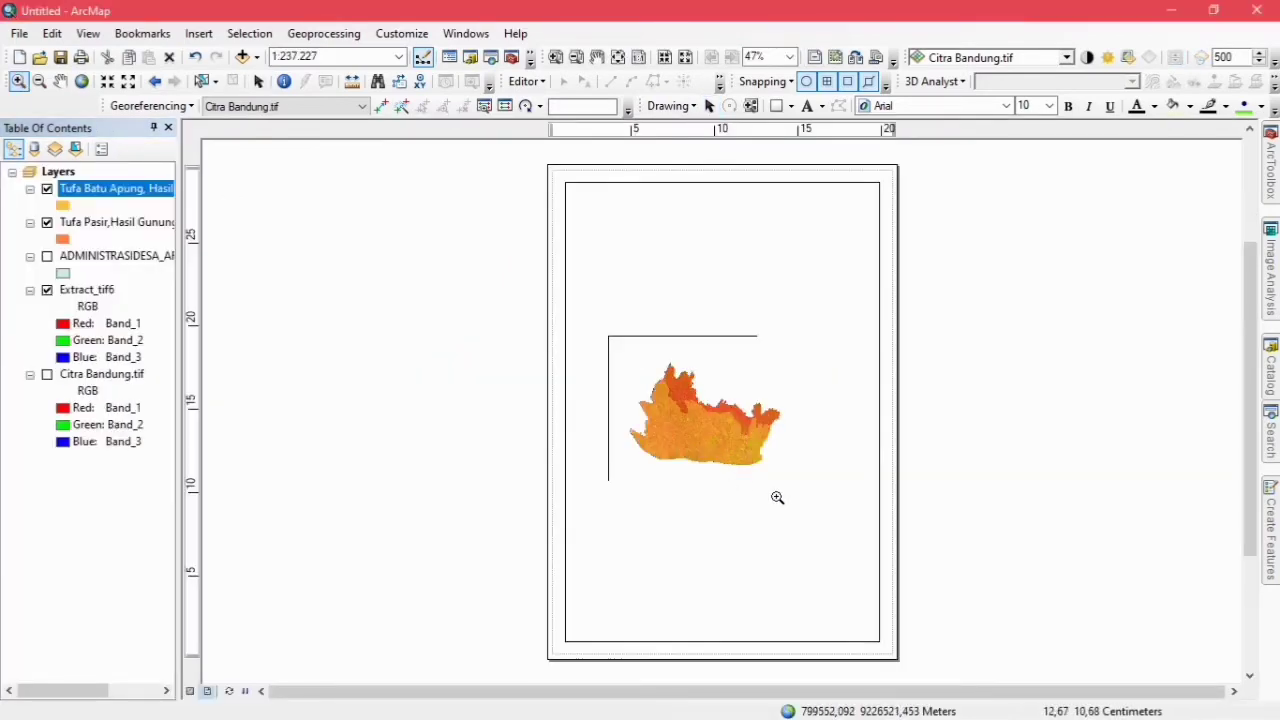
click(19, 33)
click(90, 252)
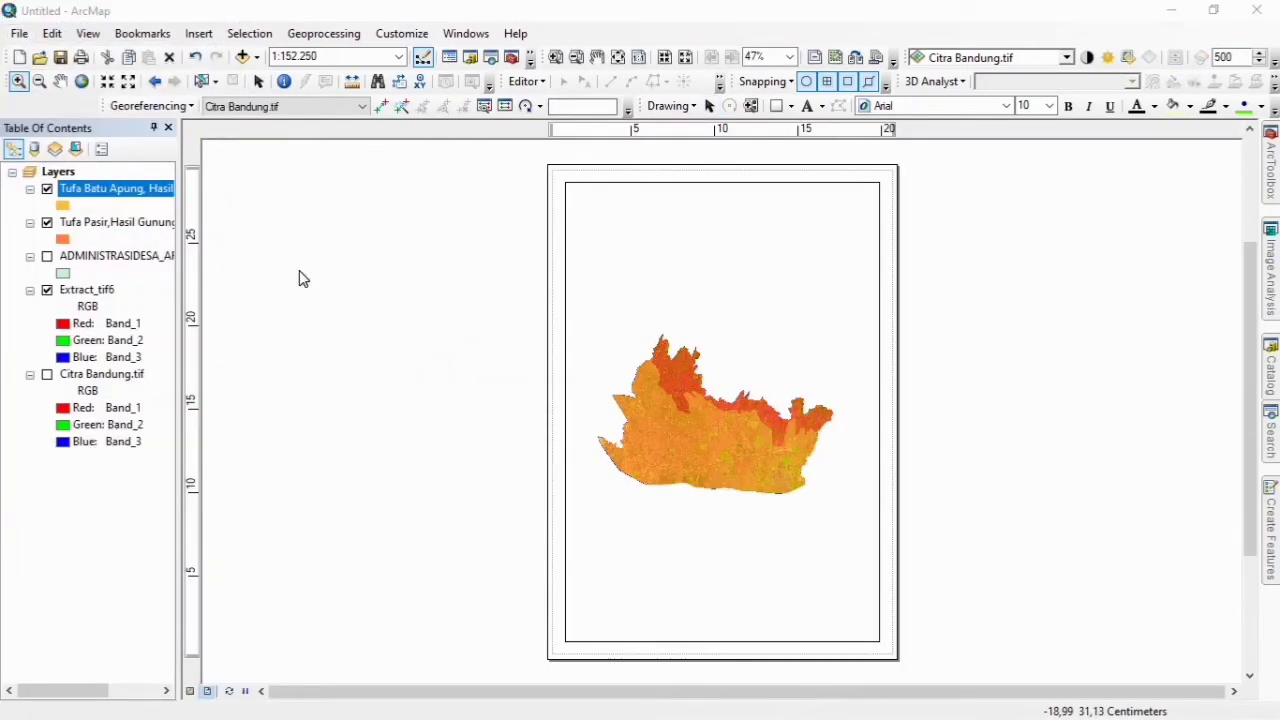
click(604, 337)
key(Return)
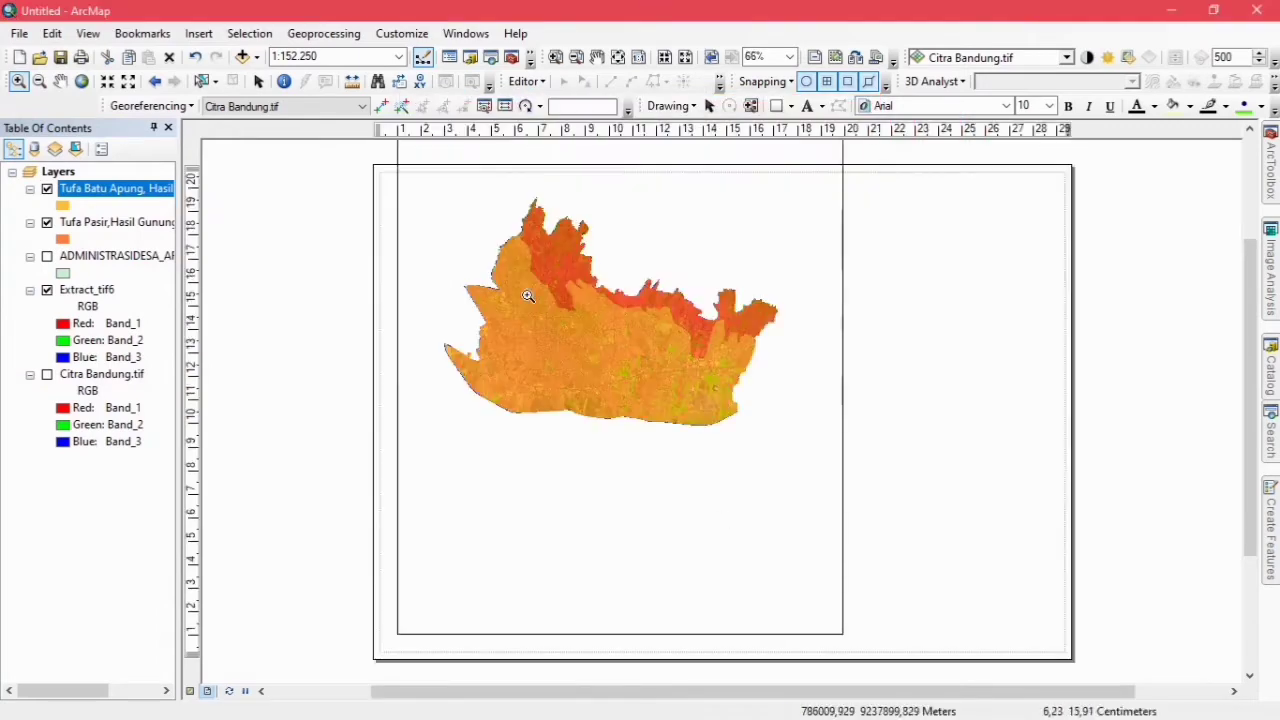
Move and resize the data frame so it spans the landscape page, leaving a free strip above it for the title.
drag(620, 634, 620, 481)
drag(620, 283, 634, 415)
drag(634, 613, 640, 495)
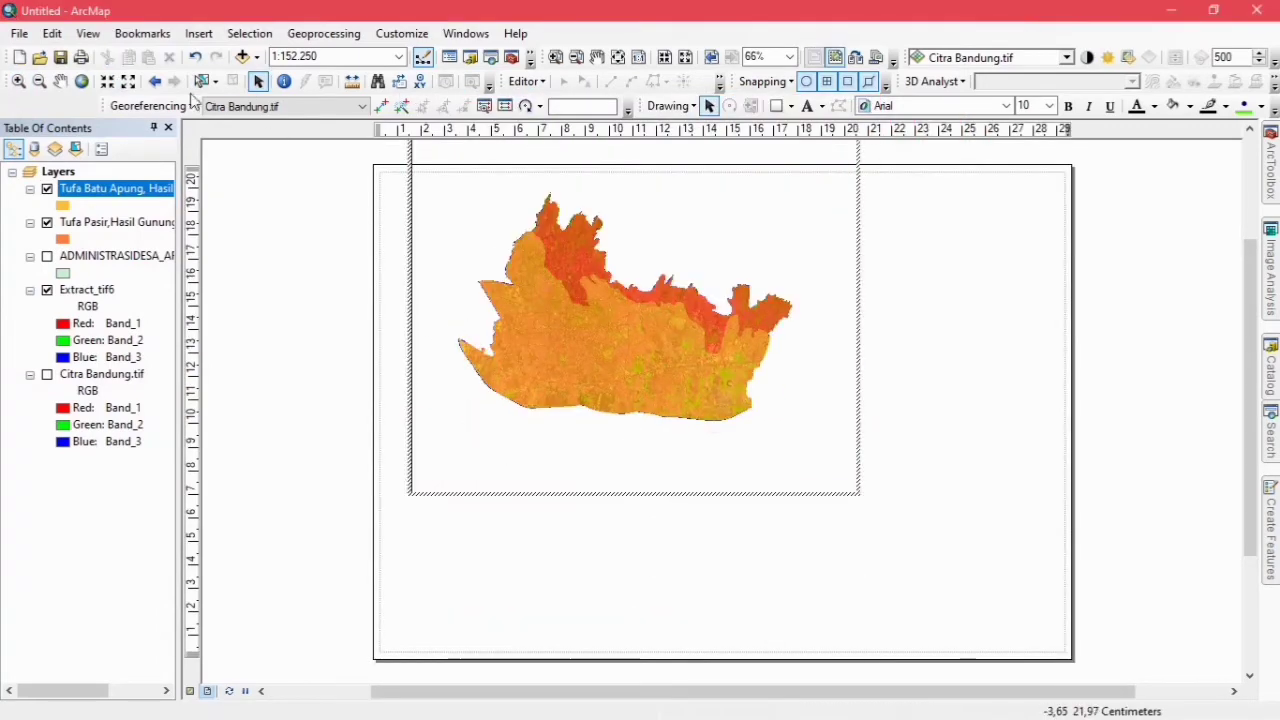
click(638, 370)
drag(638, 370, 638, 426)
drag(843, 384, 1048, 384)
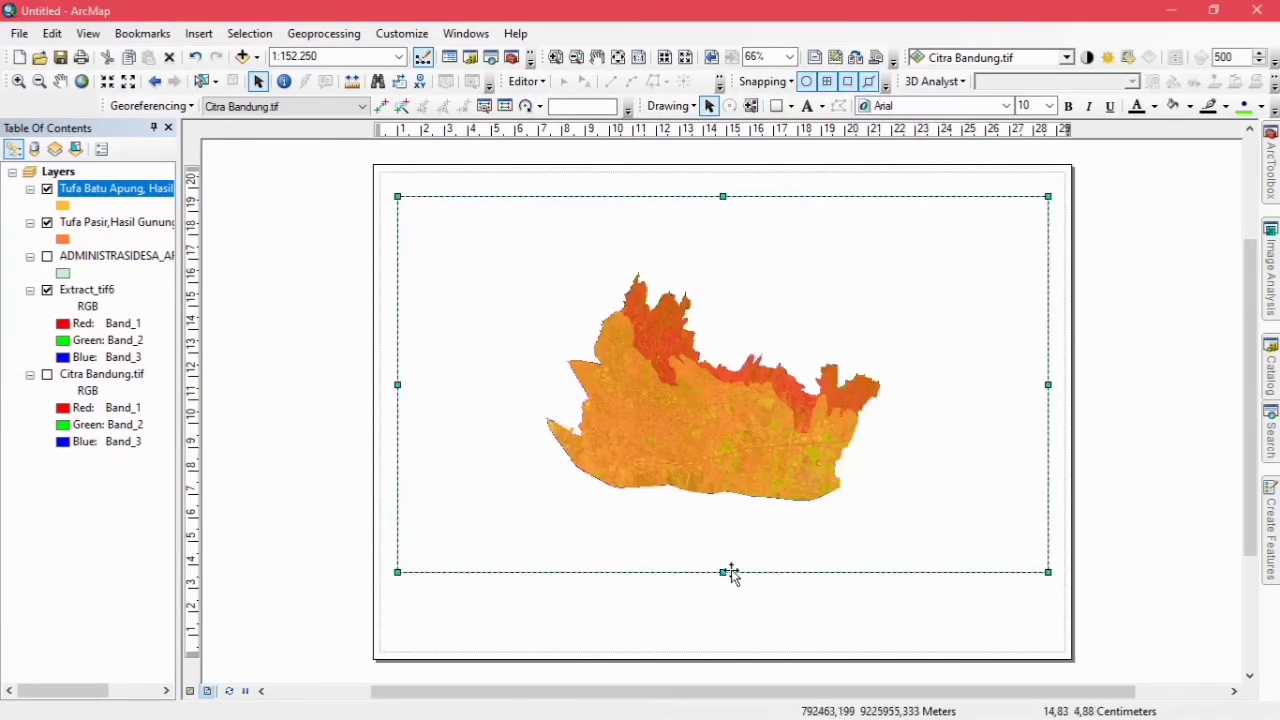
drag(731, 574, 737, 656)
drag(723, 197, 734, 226)
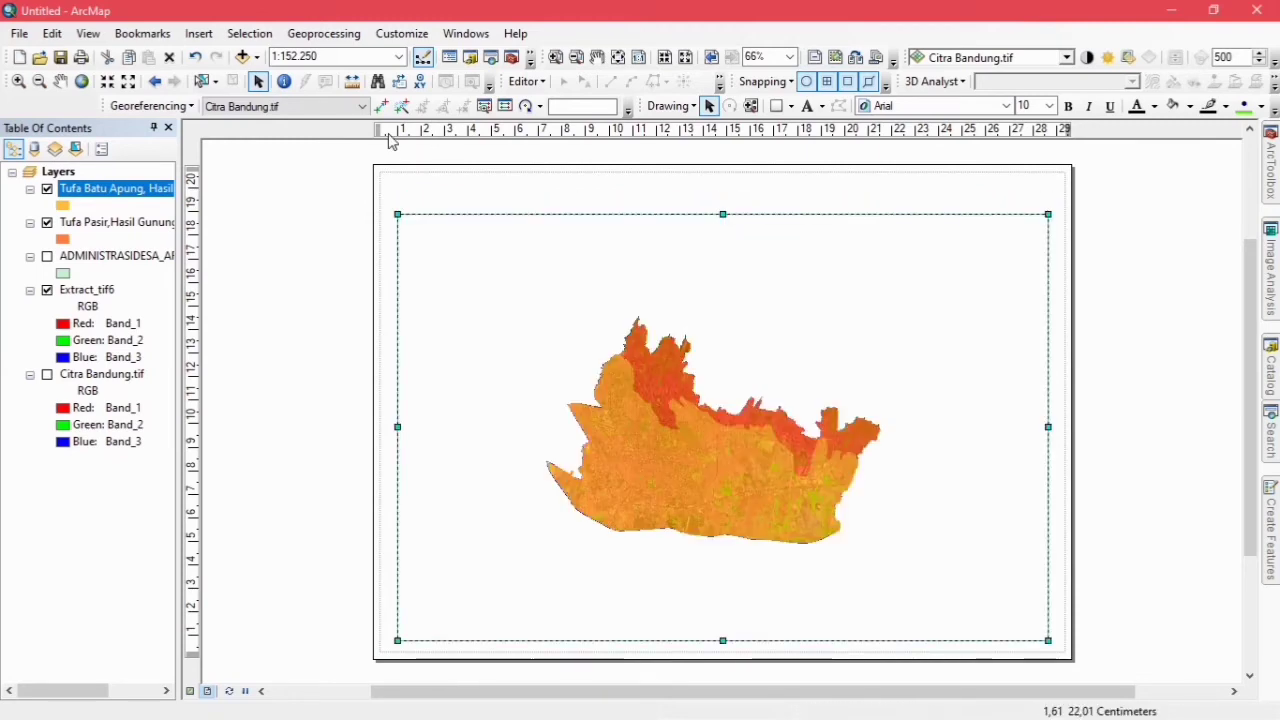
Add ruler guides along the page margins and snap all four edges of the data frame to them.
drag(397, 434, 388, 434)
click(193, 645)
drag(723, 641, 723, 647)
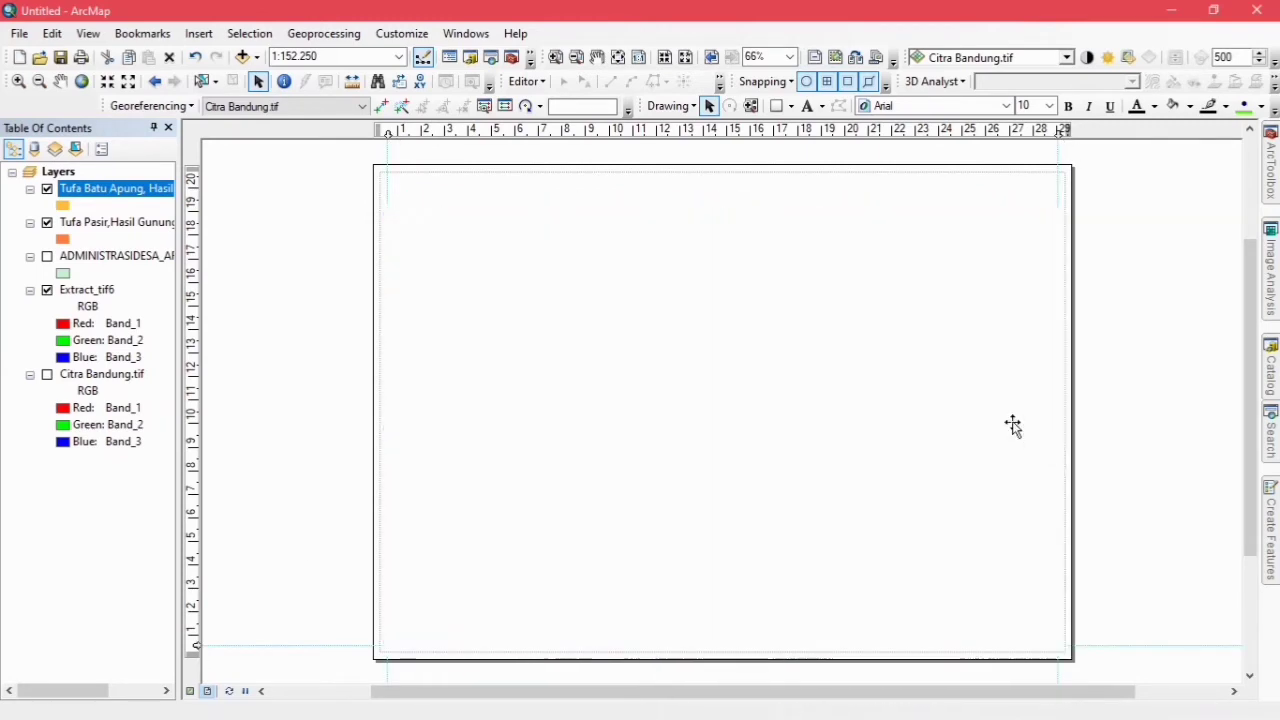
drag(1048, 429, 1058, 429)
click(193, 214)
drag(193, 214, 193, 224)
drag(723, 215, 723, 223)
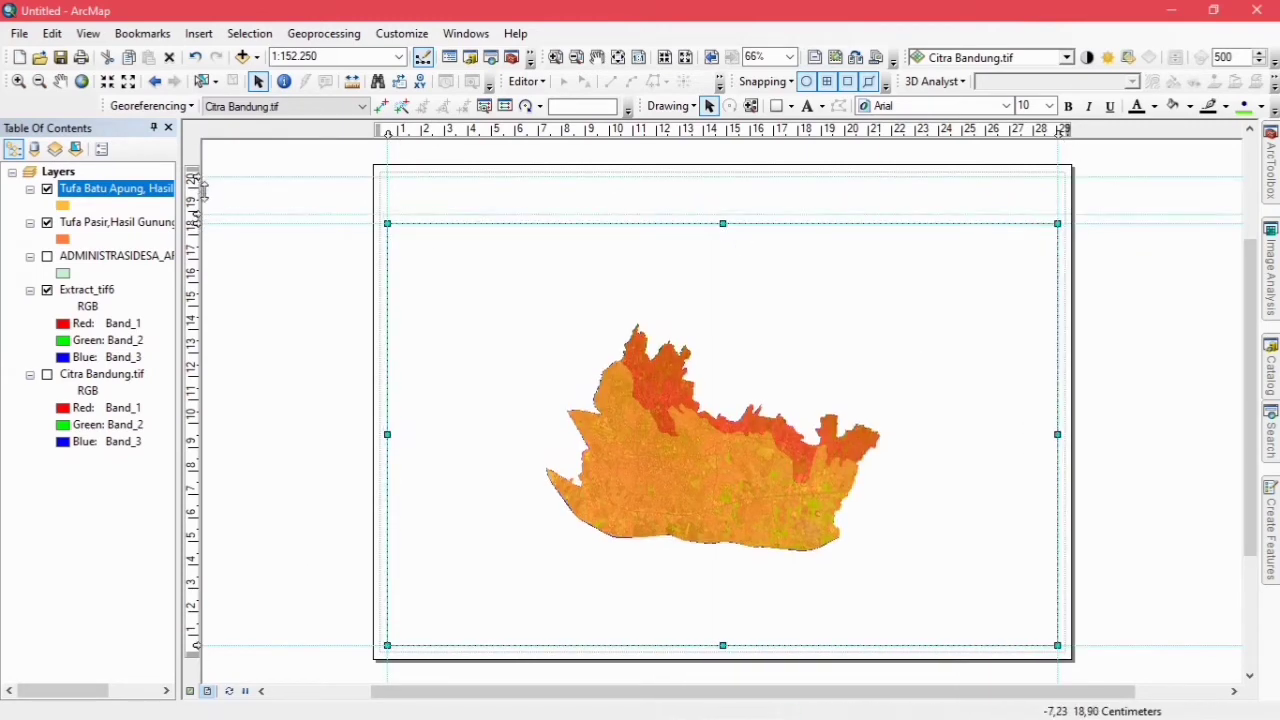
Draw a title rectangle about 28.5 by 1.6 cm above the data frame and give it no fill color.
drag(1060, 230, 1058, 214)
right_click(608, 194)
click(666, 514)
click(574, 286)
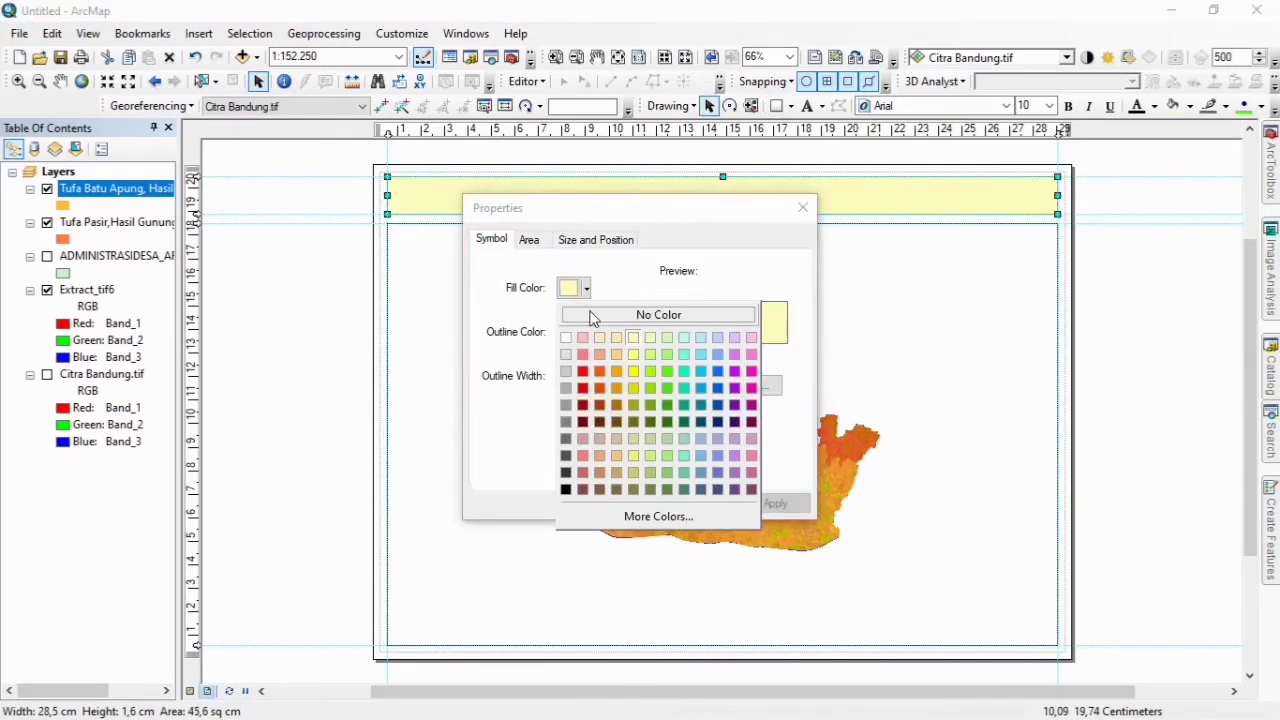
click(657, 314)
click(606, 500)
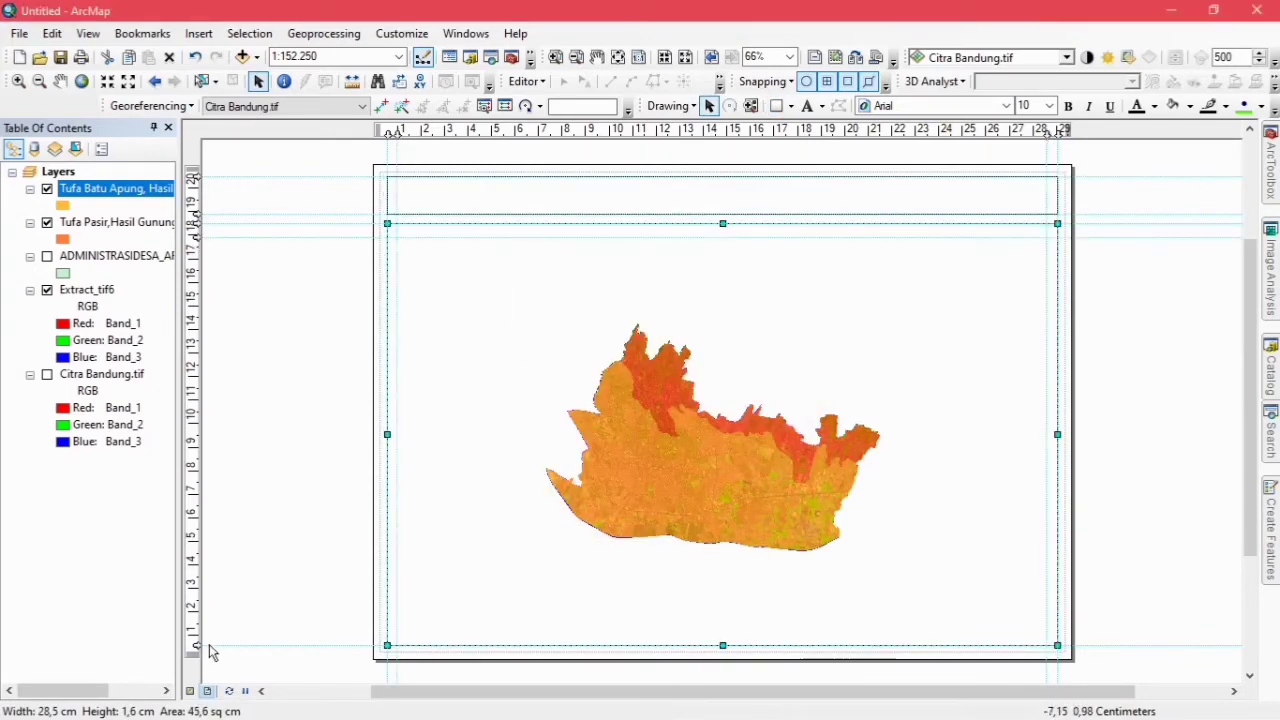
Shrink the data frame to a set of inner guides, leaving a narrow margin on every side.
click(394, 231)
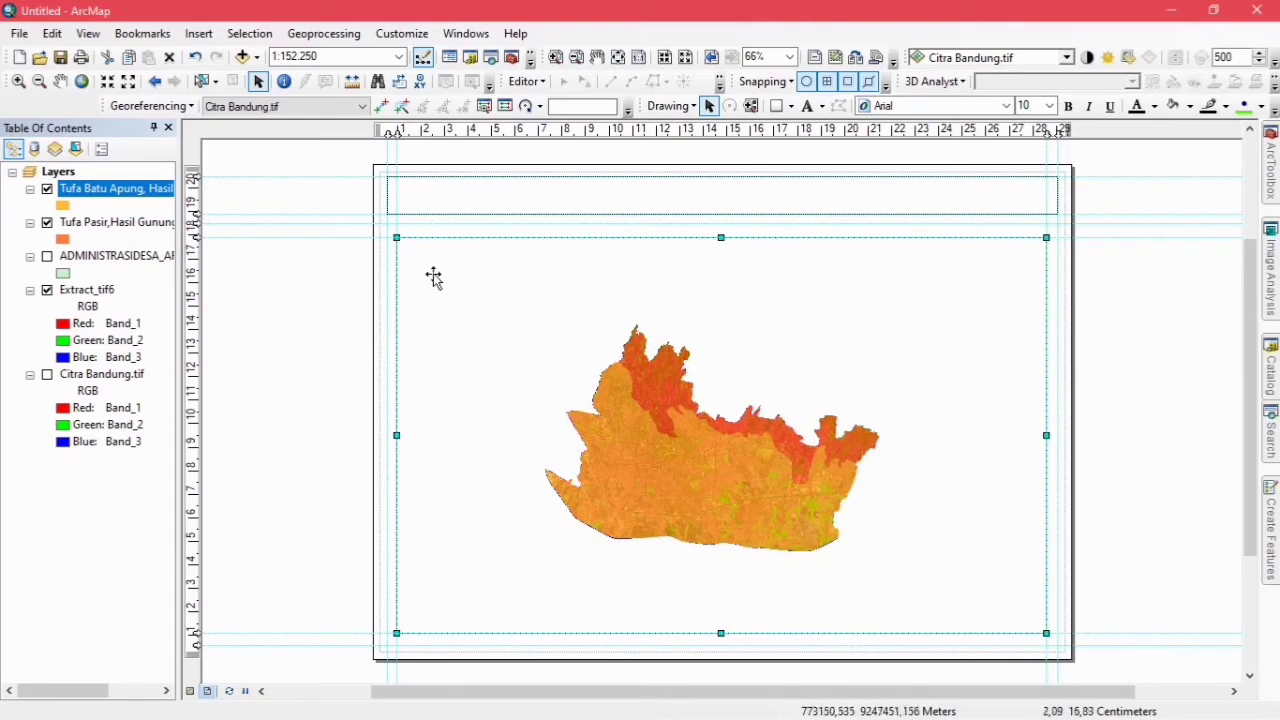
drag(397, 435, 402, 436)
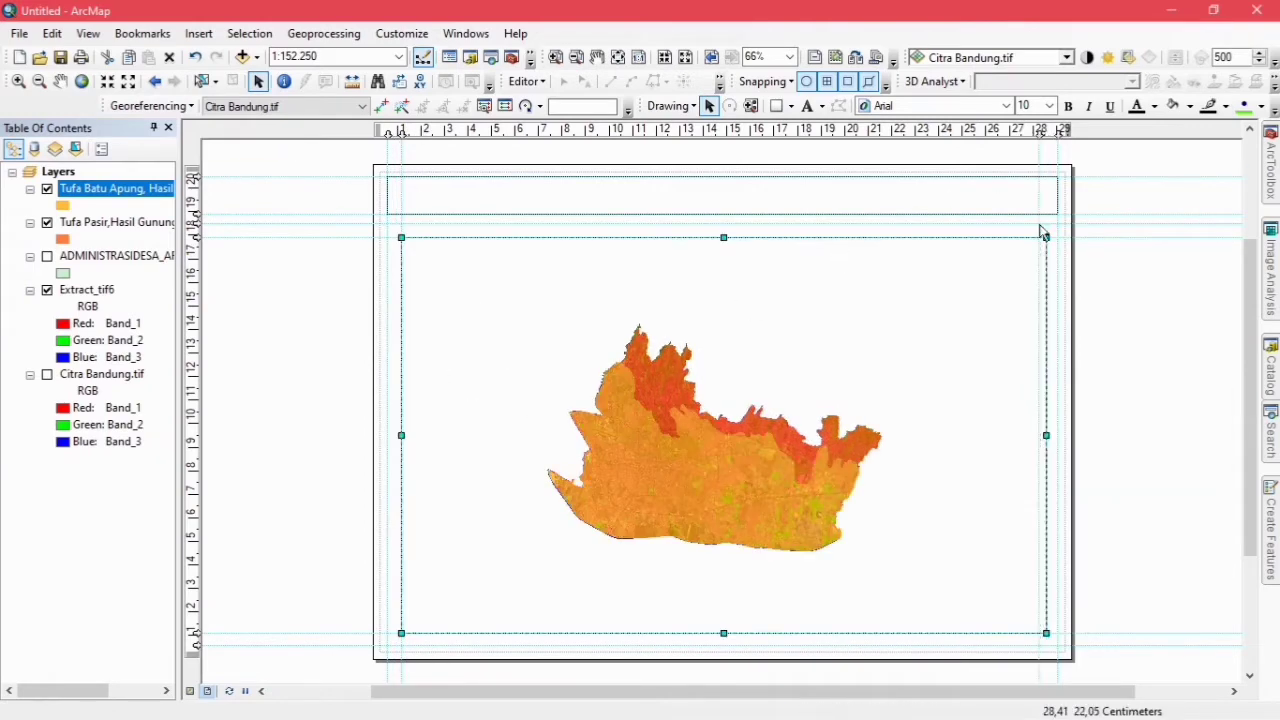
drag(1046, 435, 1040, 437)
Add a graticule with grid lines and labels to the data frame, placing parallels every 0 degrees 1 minute 30 seconds.
right_click(610, 270)
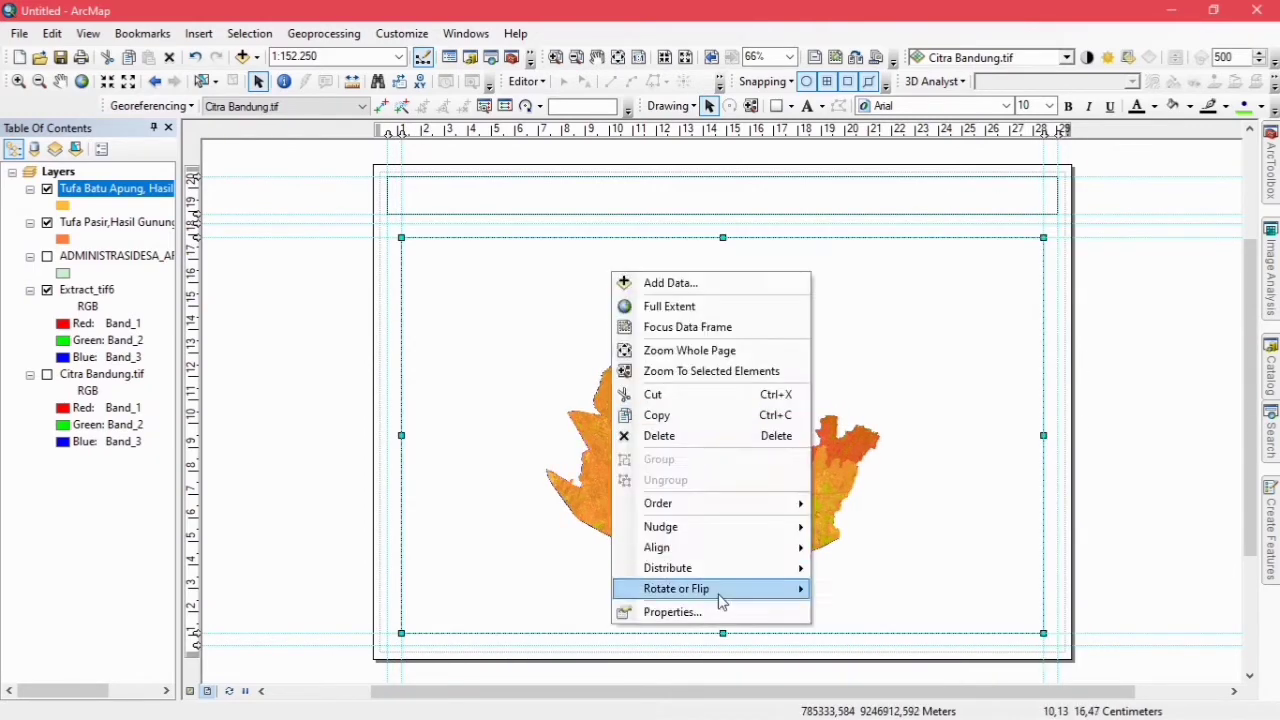
click(720, 611)
click(817, 133)
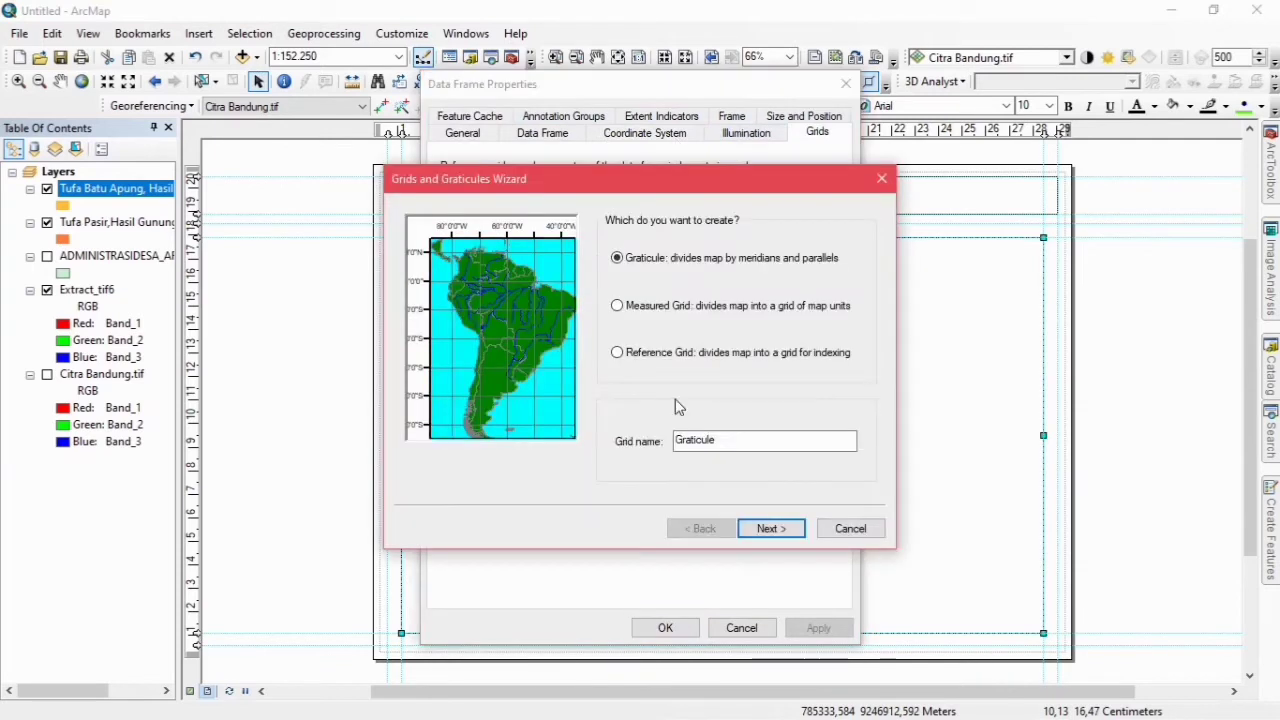
key(Return)
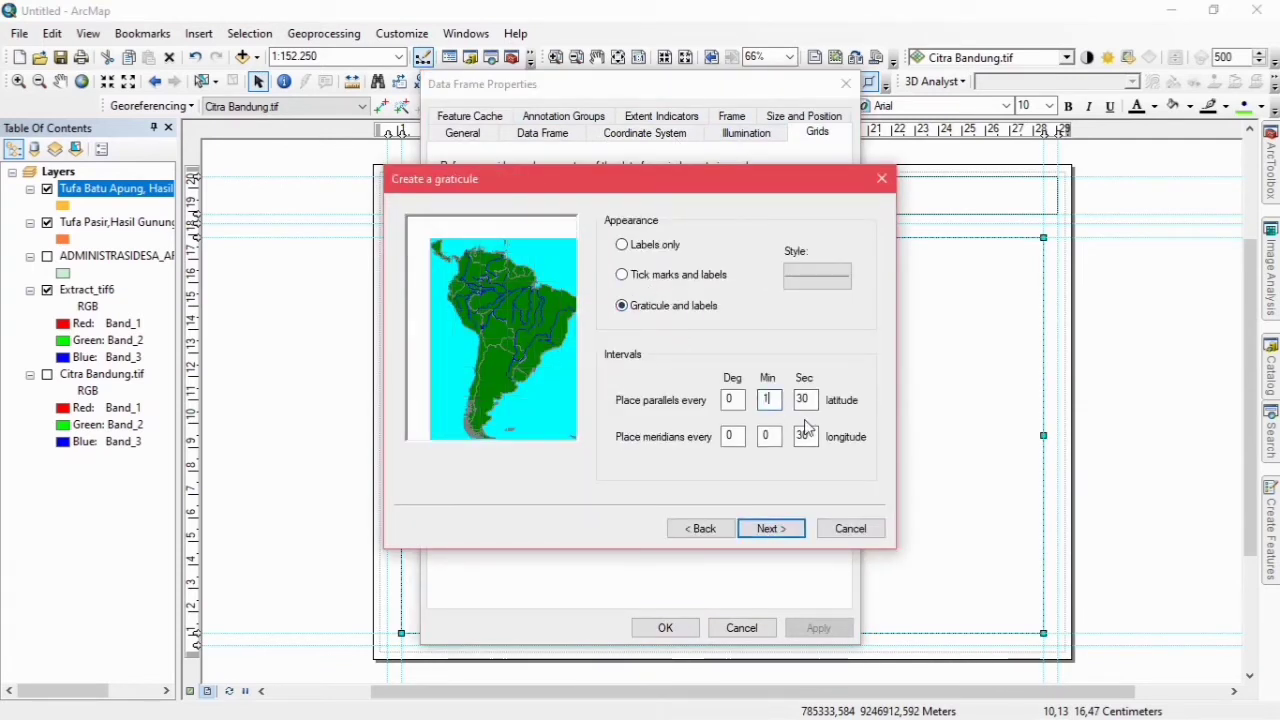
key(Return)
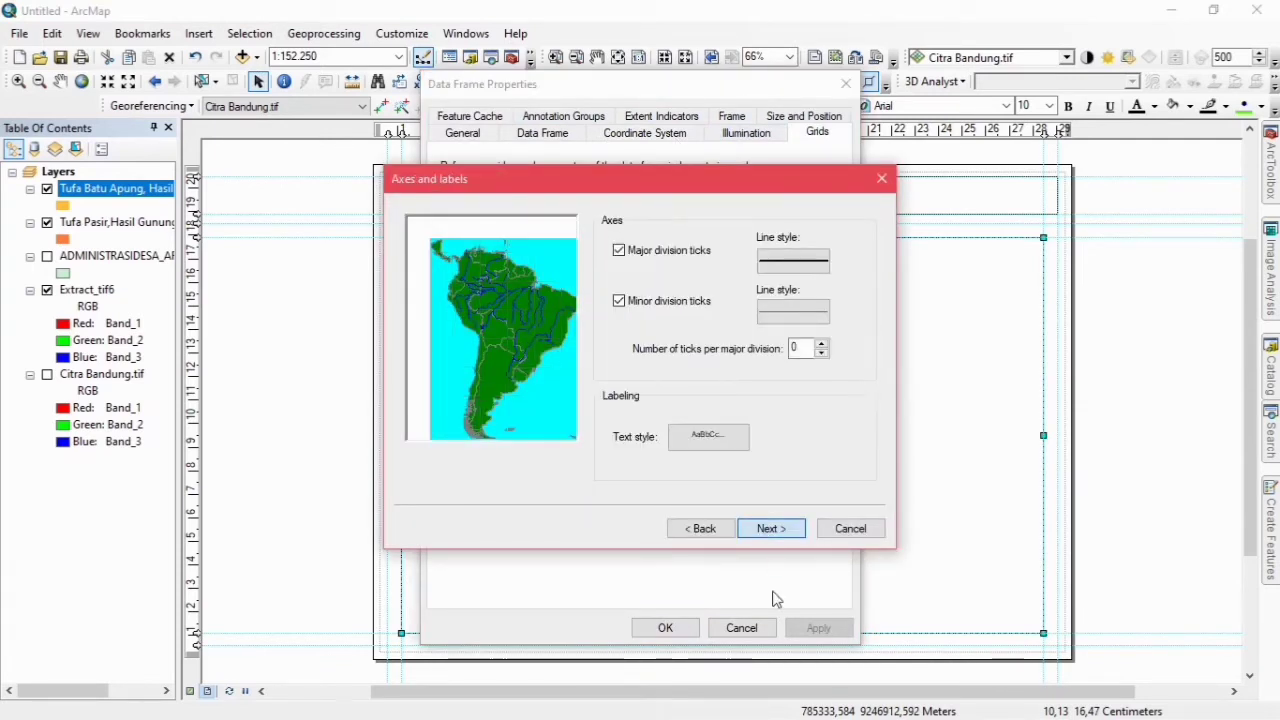
key(Return)
click(789, 532)
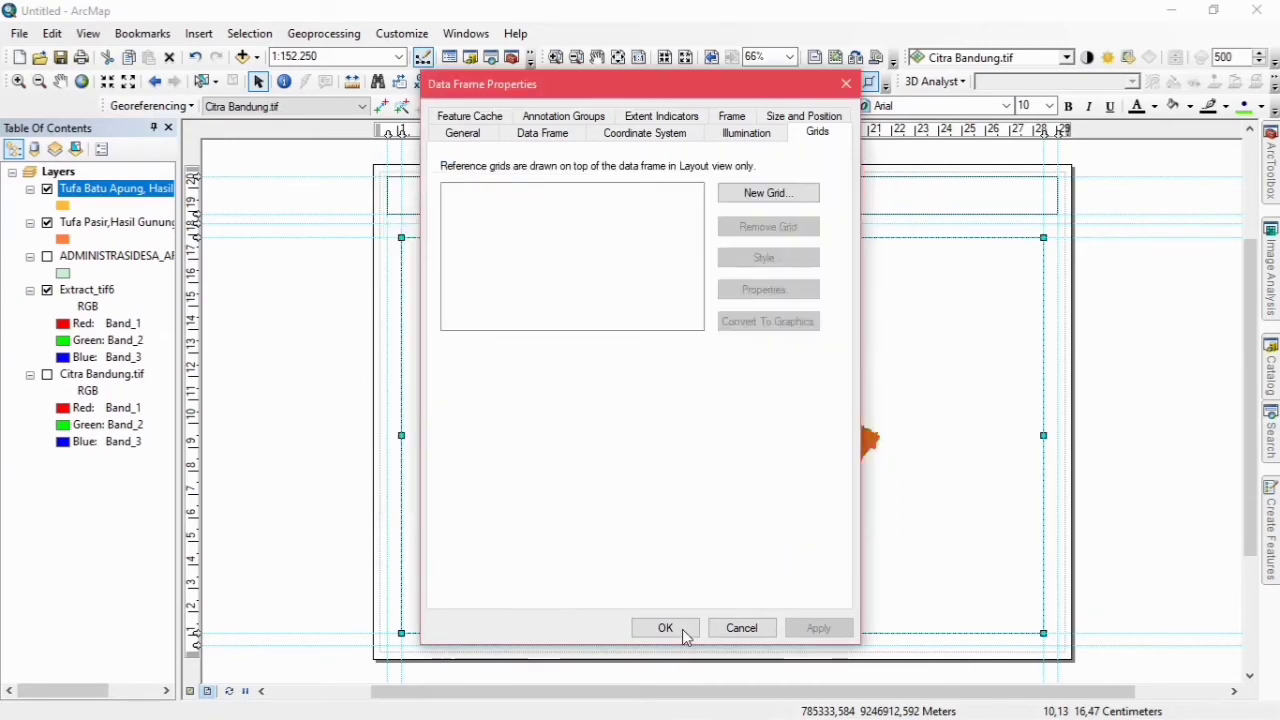
click(700, 628)
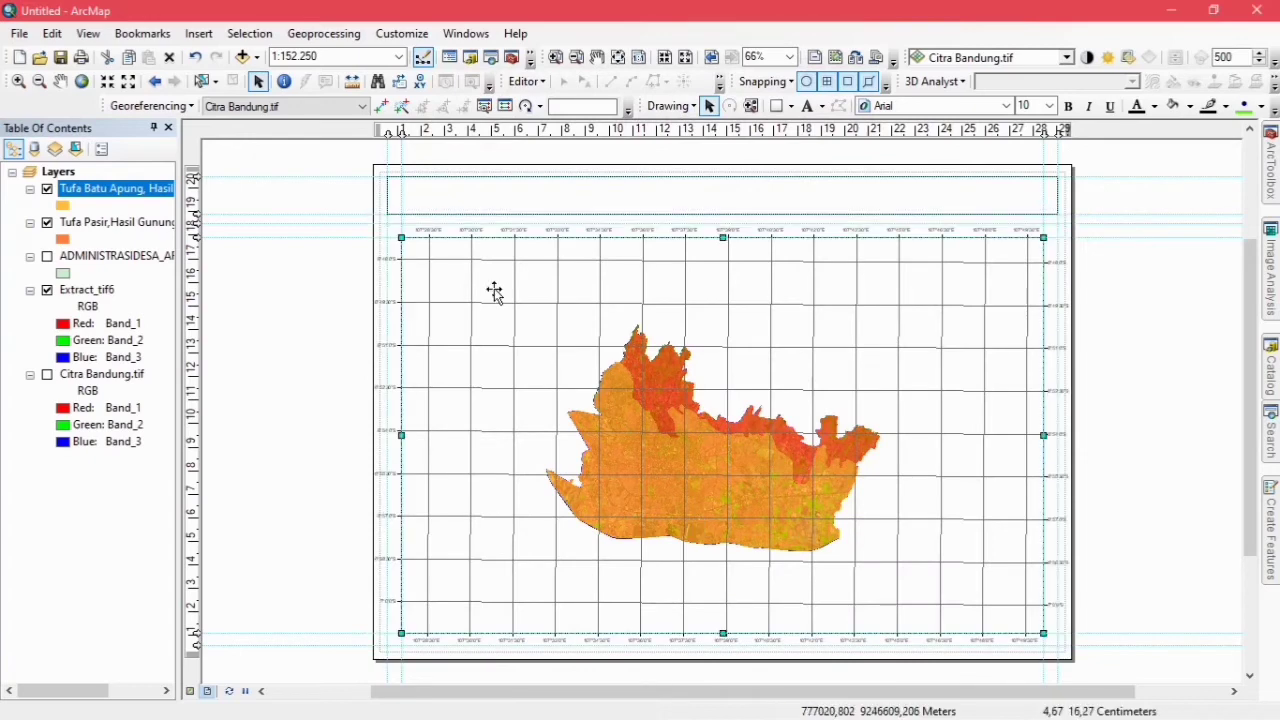
Set the graticule's left and right labels to vertical orientation.
double_click(617, 577)
click(763, 290)
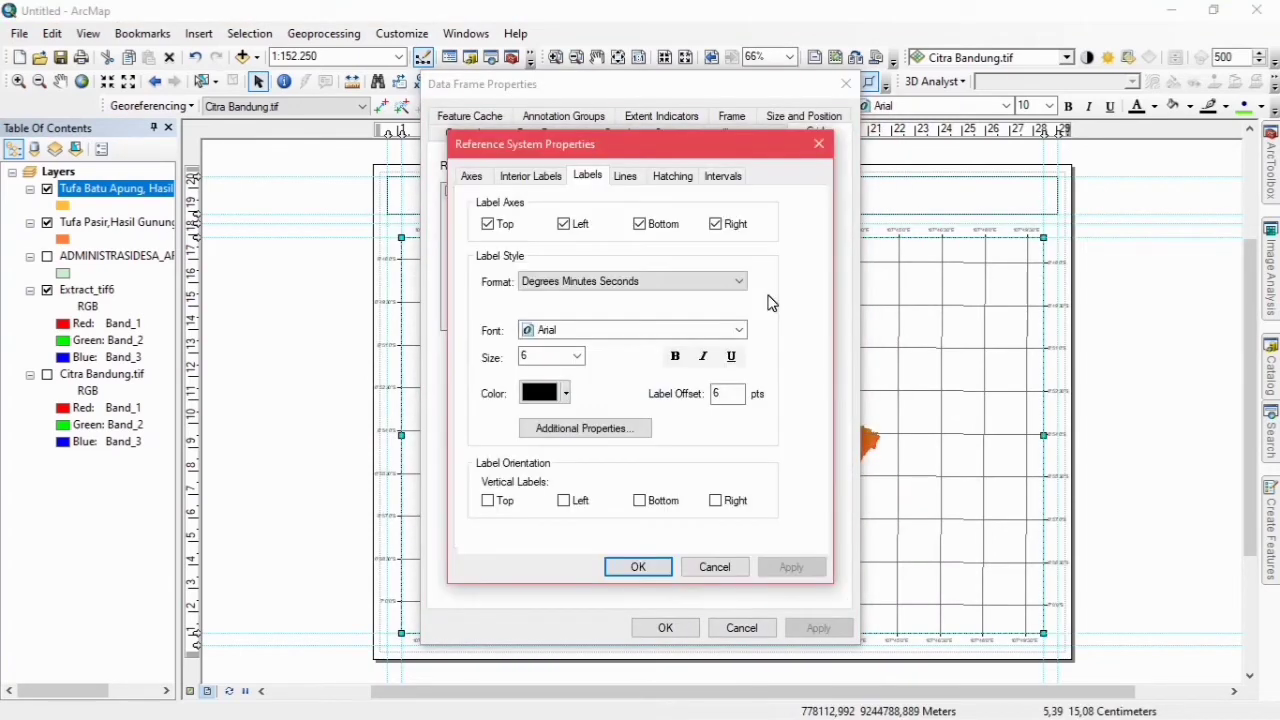
click(647, 569)
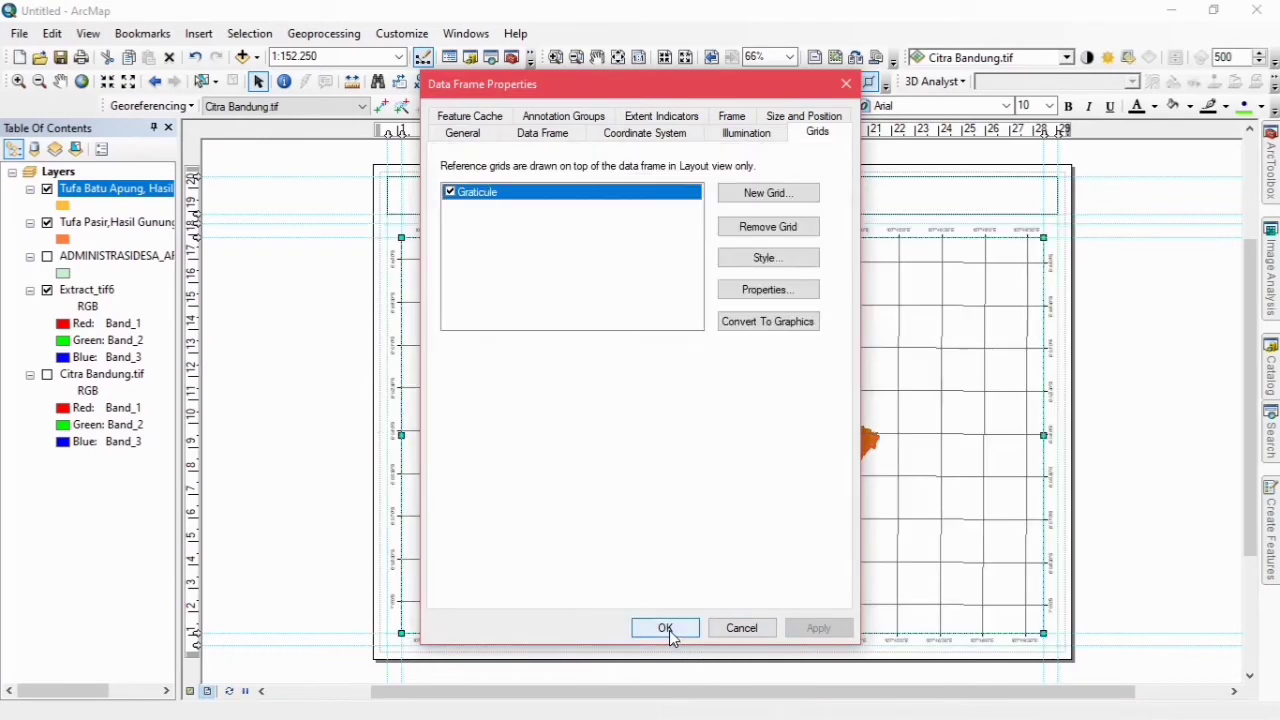
click(668, 629)
Draw a rectangle around the data frame along the outer guides, with no fill and a black outline.
click(18, 81)
click(871, 590)
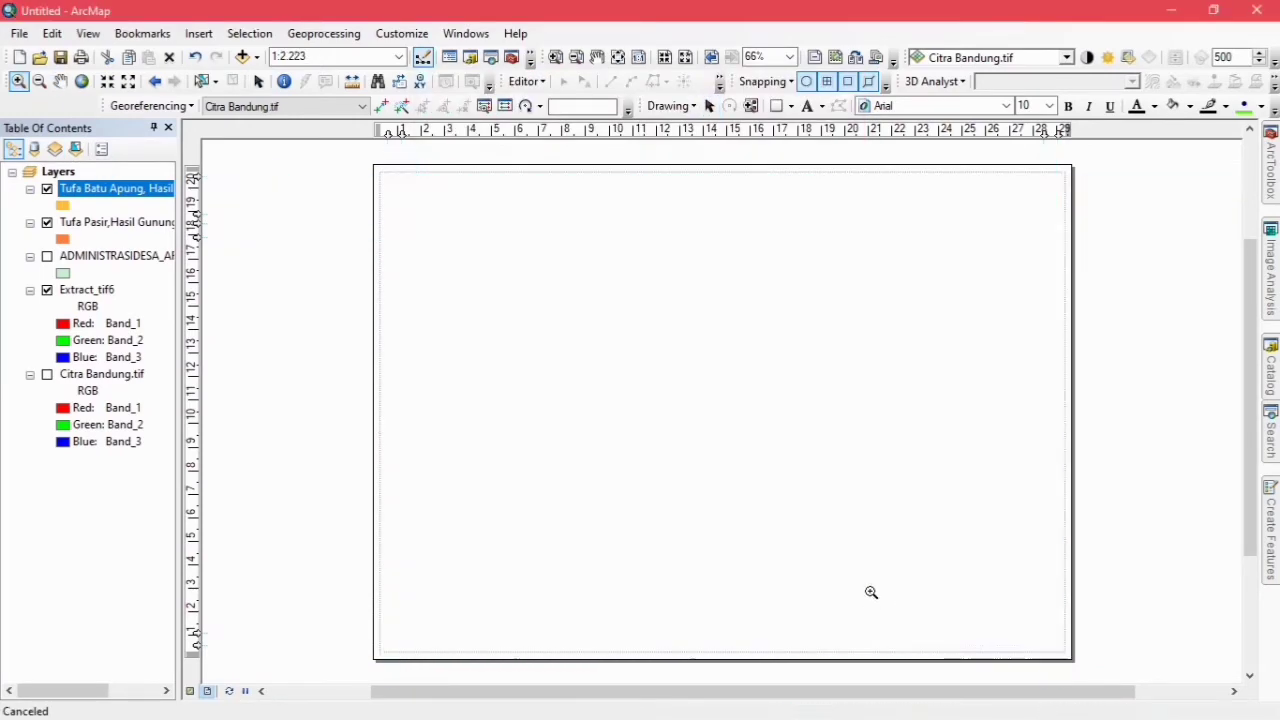
click(709, 106)
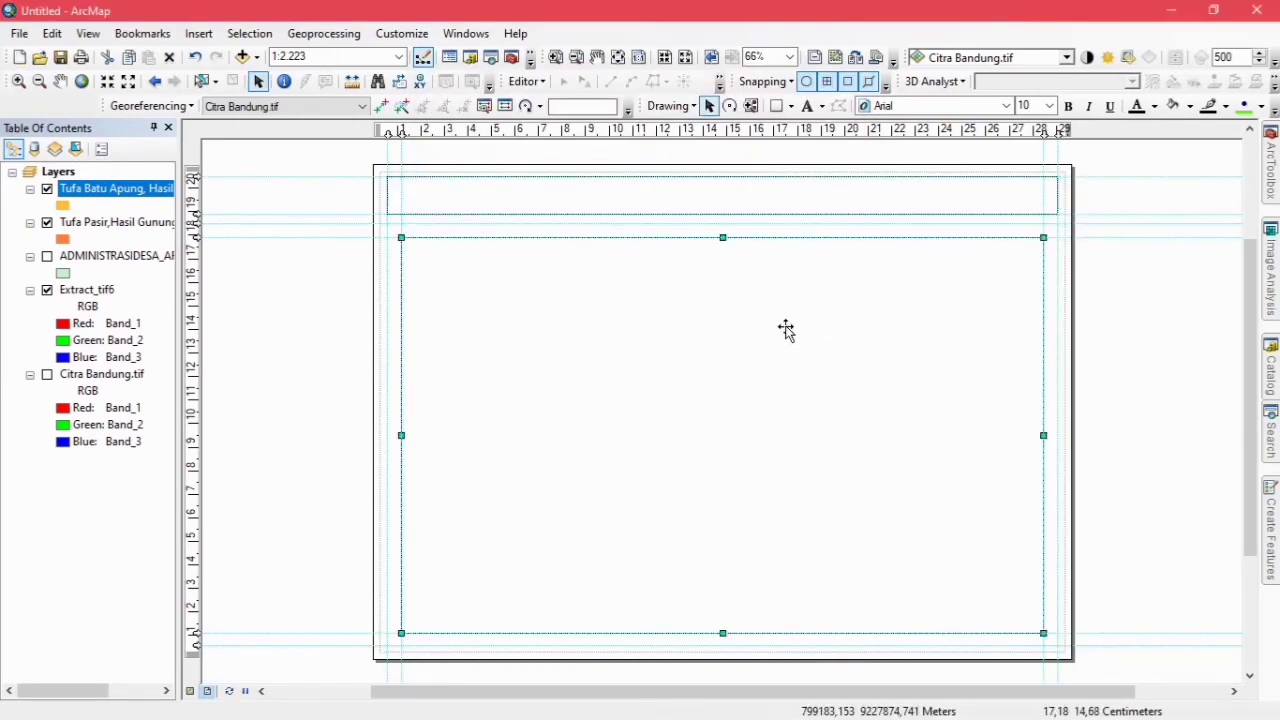
click(776, 106)
drag(401, 238, 852, 562)
drag(754, 508, 1058, 645)
right_click(808, 434)
click(846, 422)
click(587, 289)
click(640, 316)
click(587, 332)
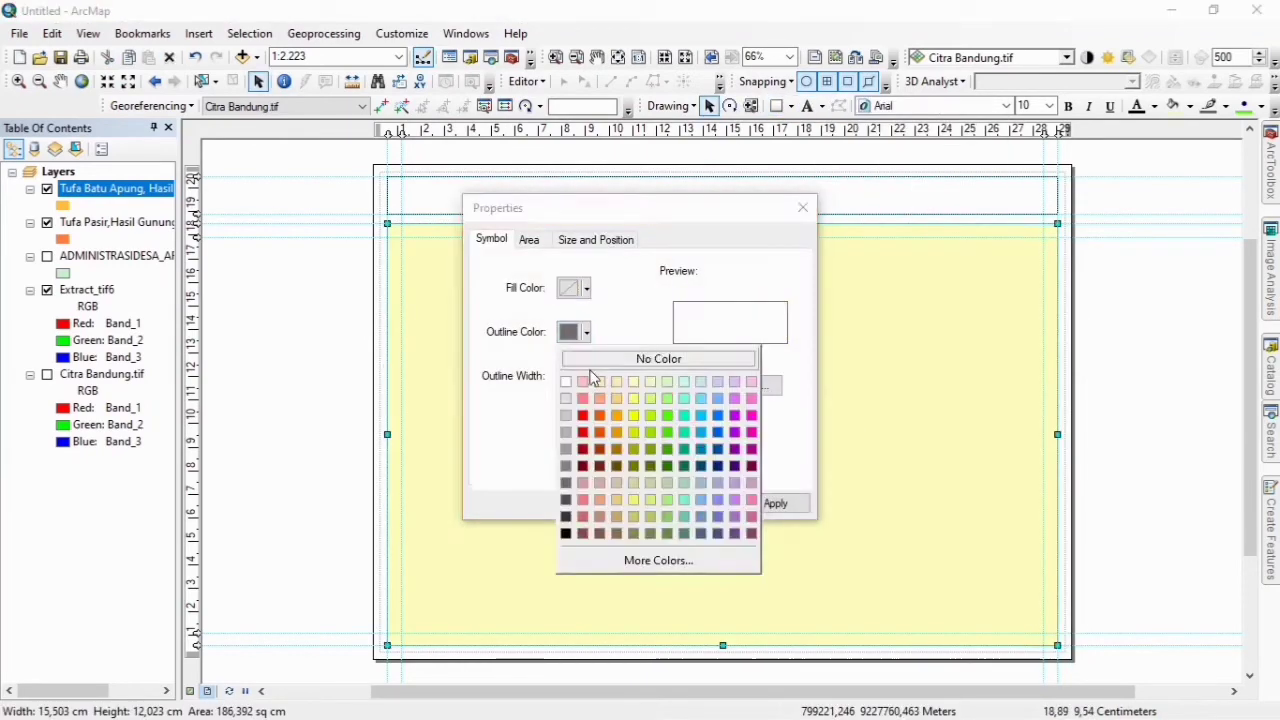
click(566, 534)
click(622, 503)
Reduce the map scale until the whole Bandung area is back inside the data frame.
click(38, 81)
click(629, 466)
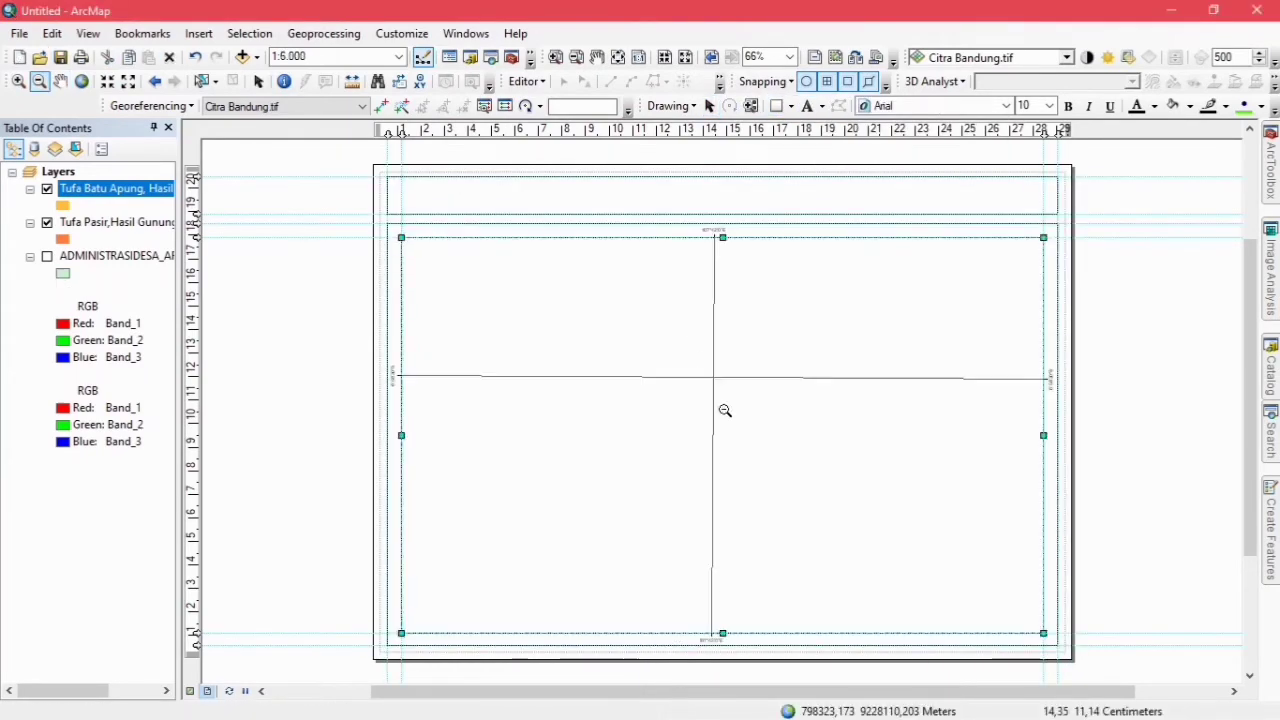
click(758, 449)
click(762, 470)
click(60, 81)
drag(577, 340, 783, 503)
click(38, 81)
drag(514, 277, 762, 505)
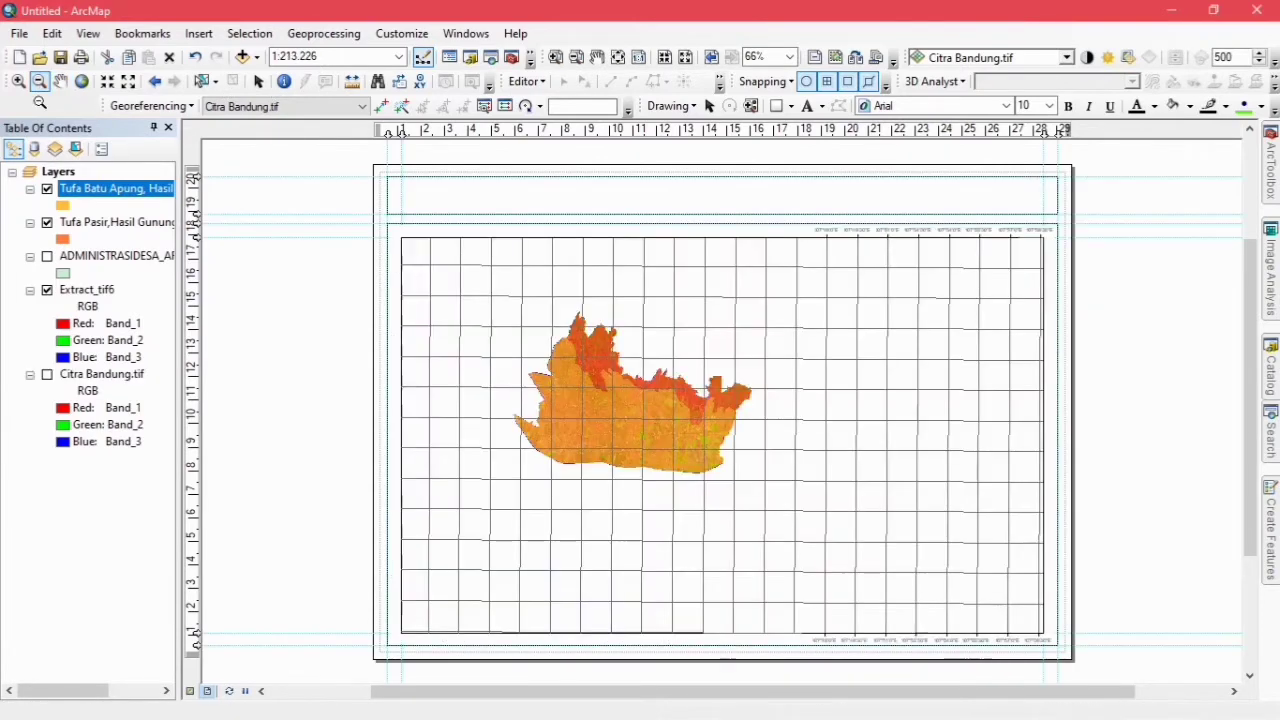
Enlarge the Bandung map to a scale of 1:102.395 and position it within the data frame.
click(18, 81)
drag(572, 362, 603, 397)
scroll(630, 400, down, 1)
click(39, 82)
drag(585, 348, 655, 407)
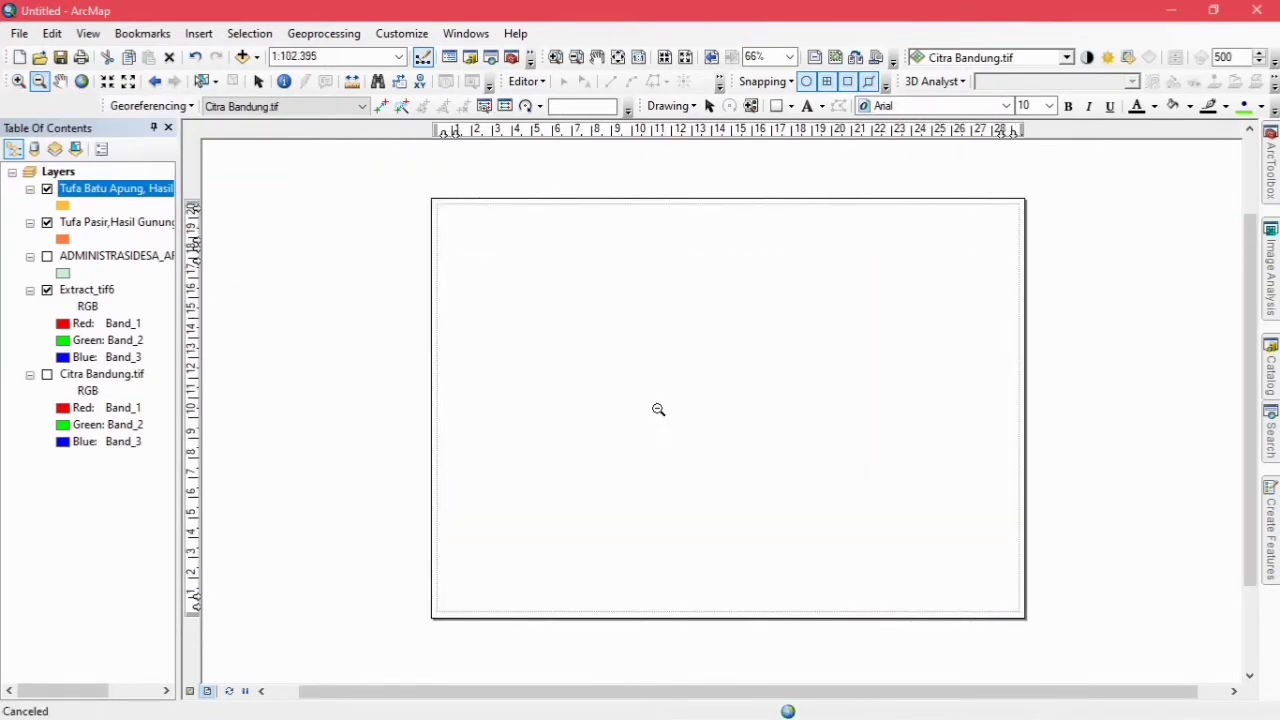
click(61, 82)
drag(677, 449, 737, 472)
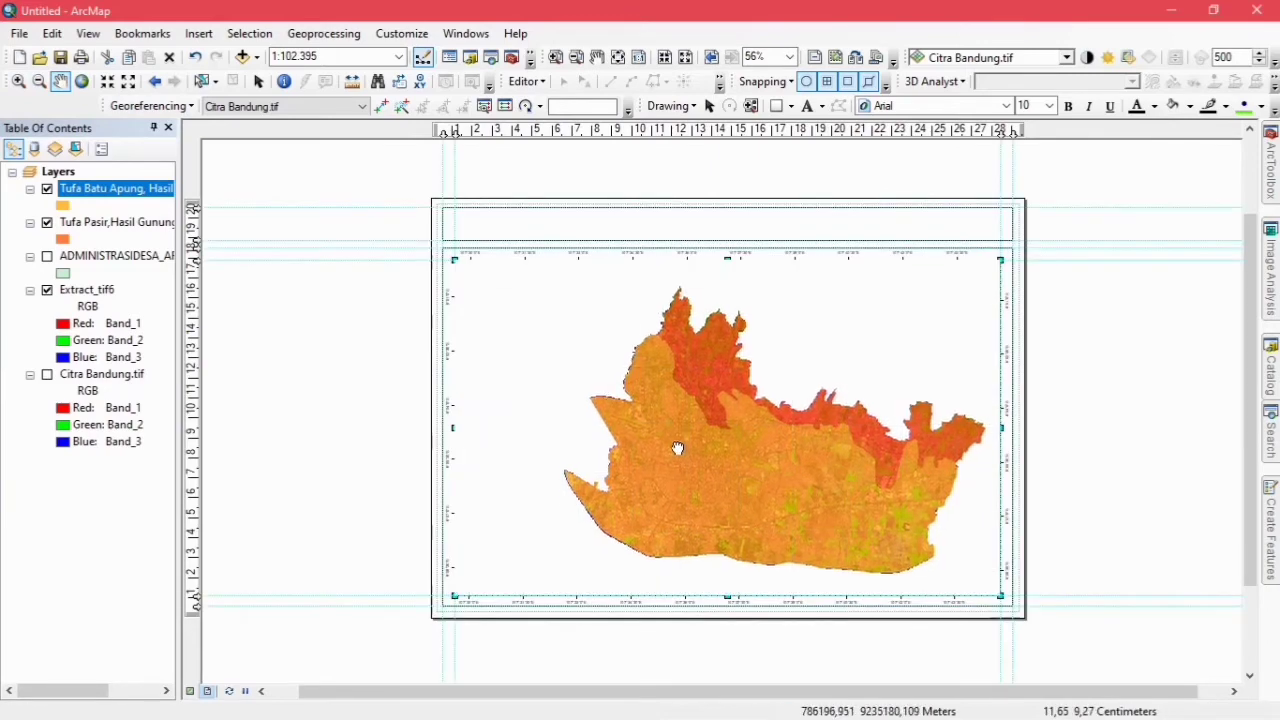
Add the map title "Peta Litologi Kota Bandung" in the box above the map.
click(199, 33)
click(226, 77)
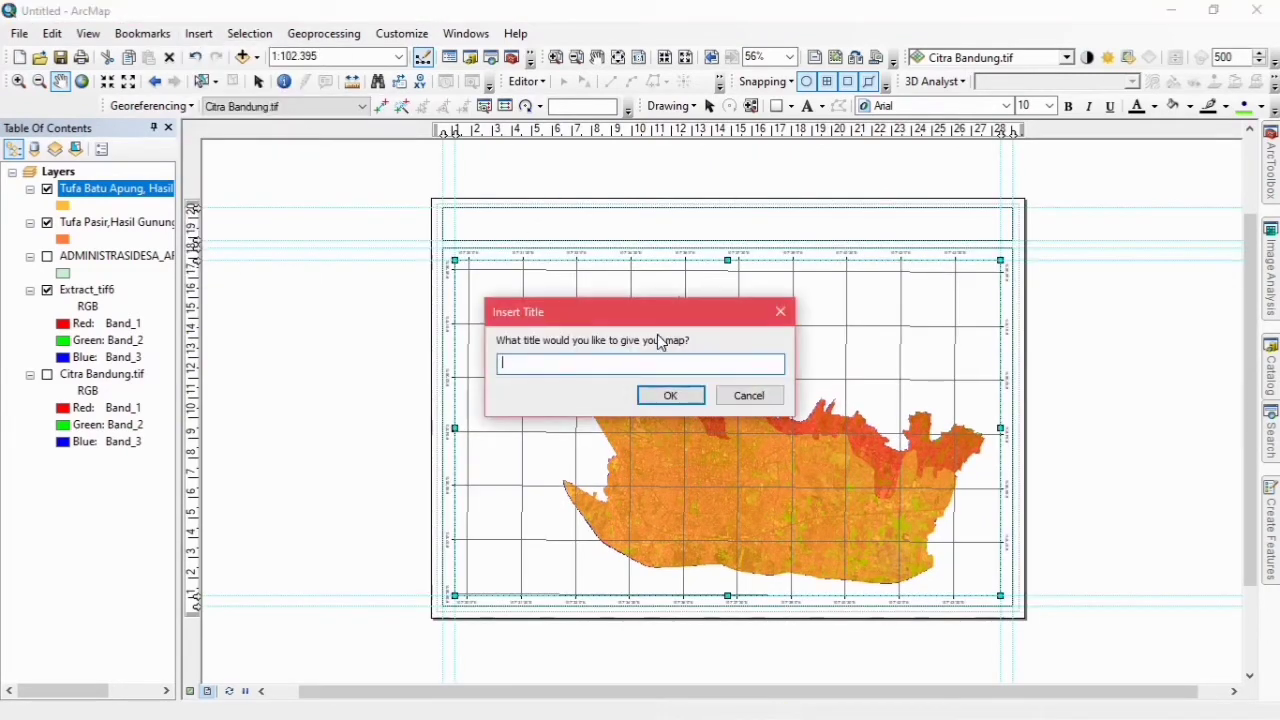
text(Peta Litologi Kota Bandung)
key(Return)
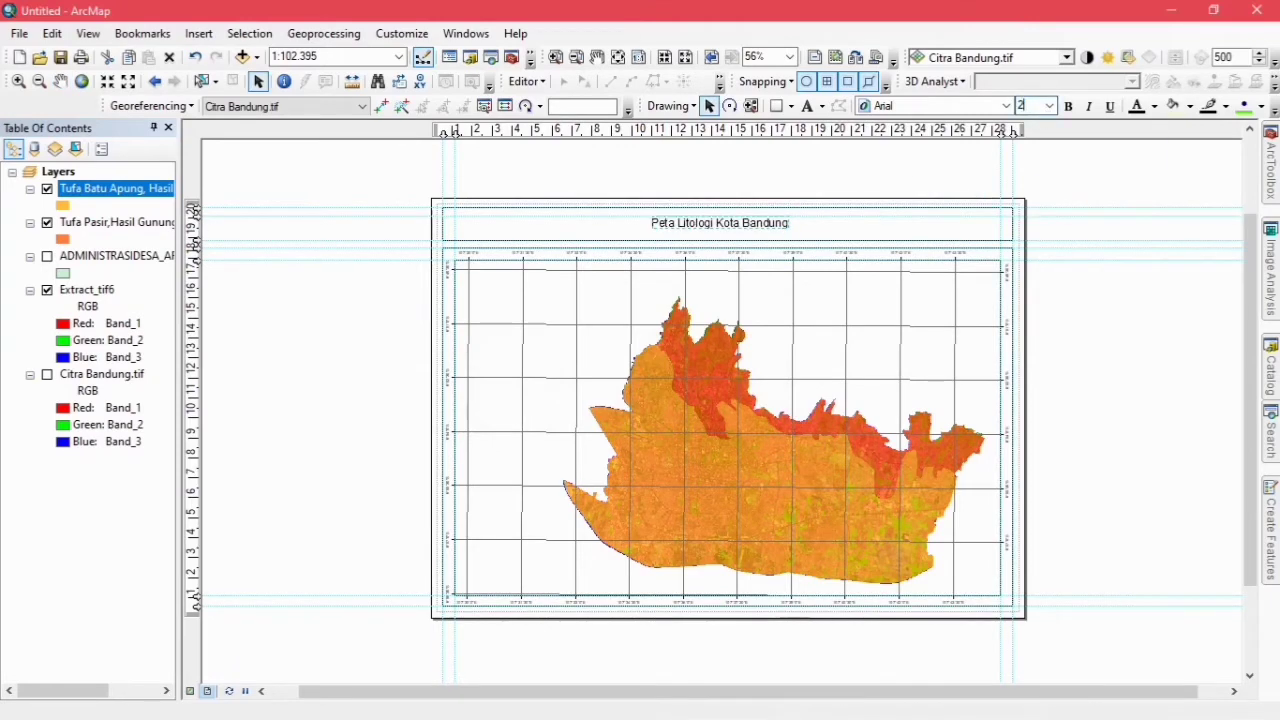
Insert a one-column legend of the two Tufa layers with default spacing and place it in the map's upper-left corner.
click(199, 33)
click(233, 165)
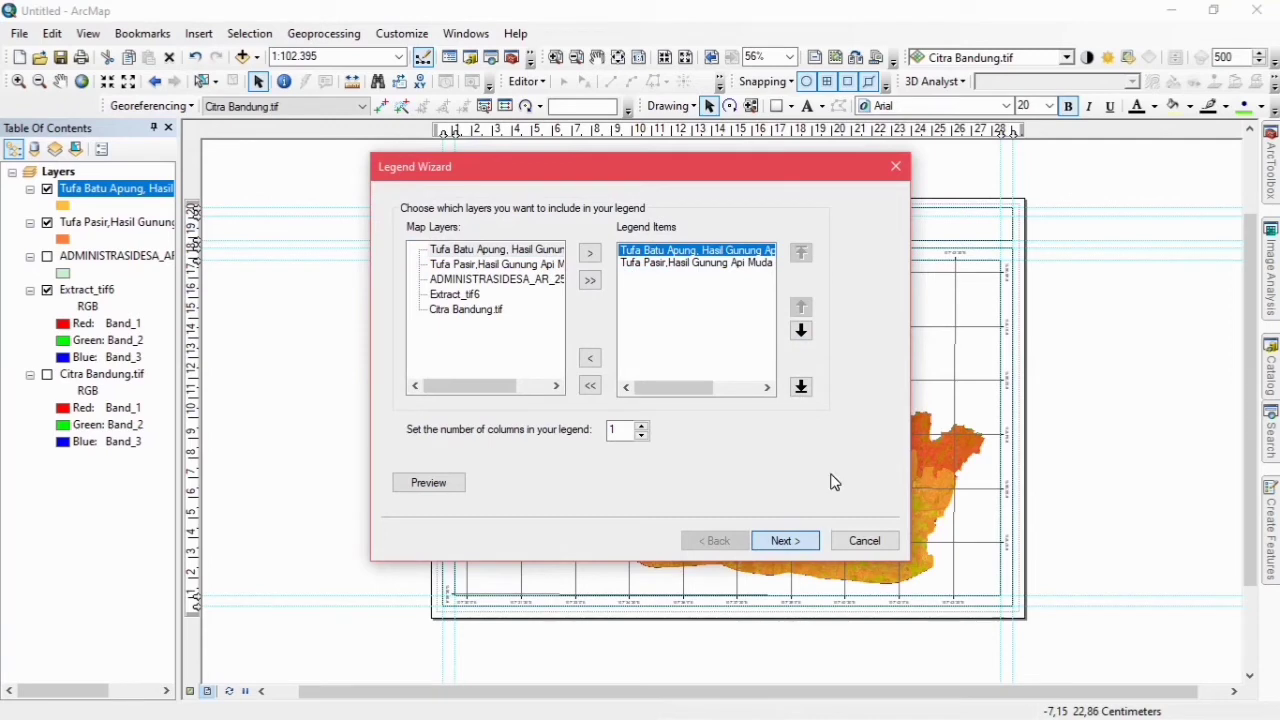
click(785, 540)
click(780, 538)
click(780, 538)
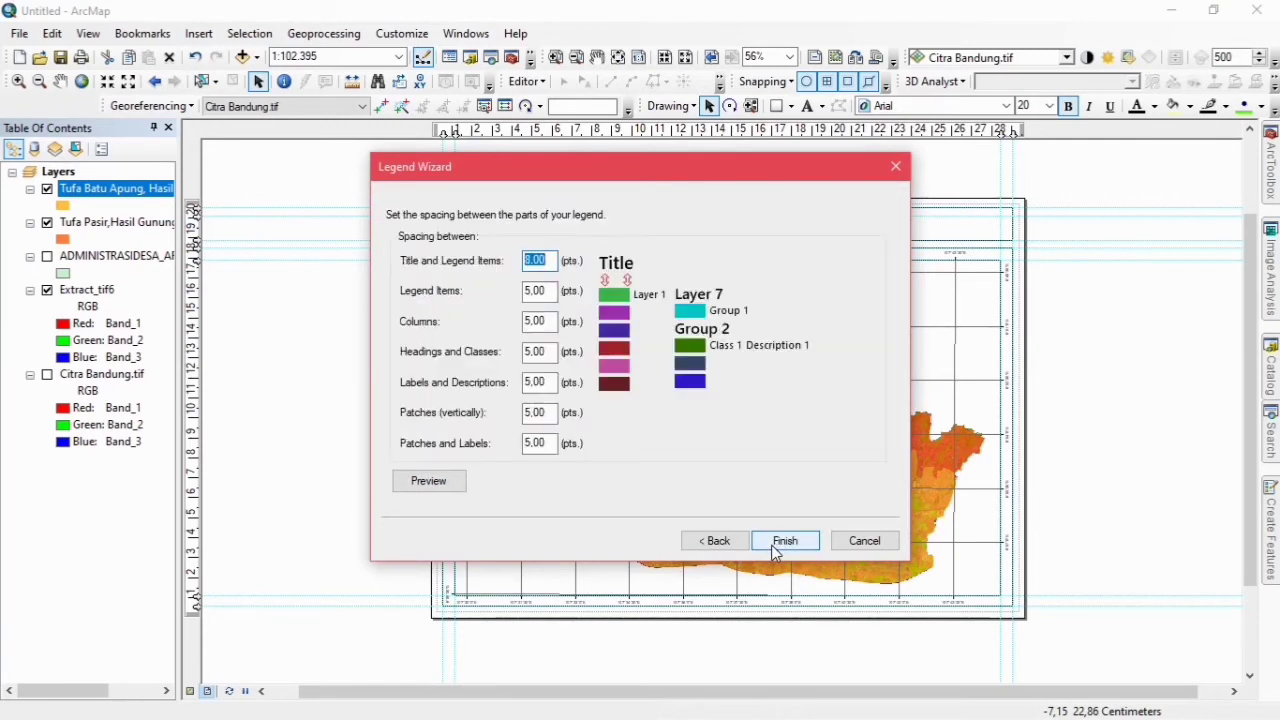
click(780, 538)
drag(621, 468, 503, 305)
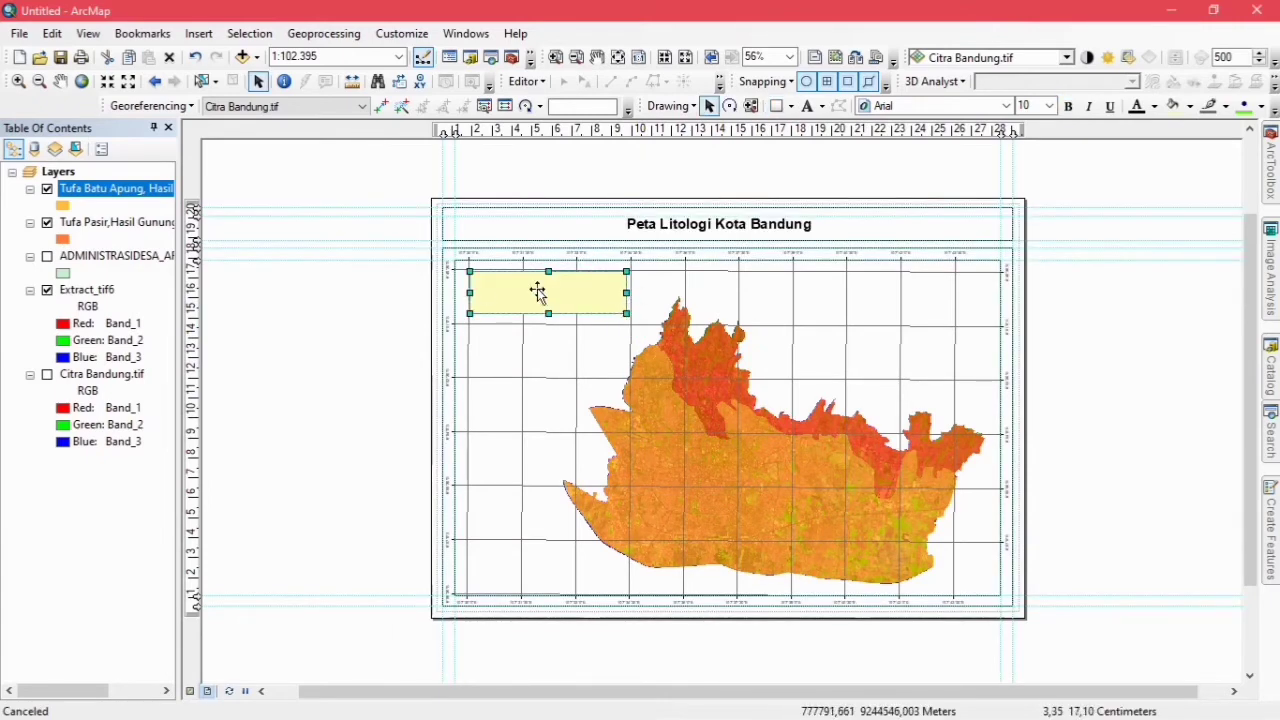
Give the rectangle over the legend a white fill and send it backward behind the legend.
double_click(537, 286)
click(622, 501)
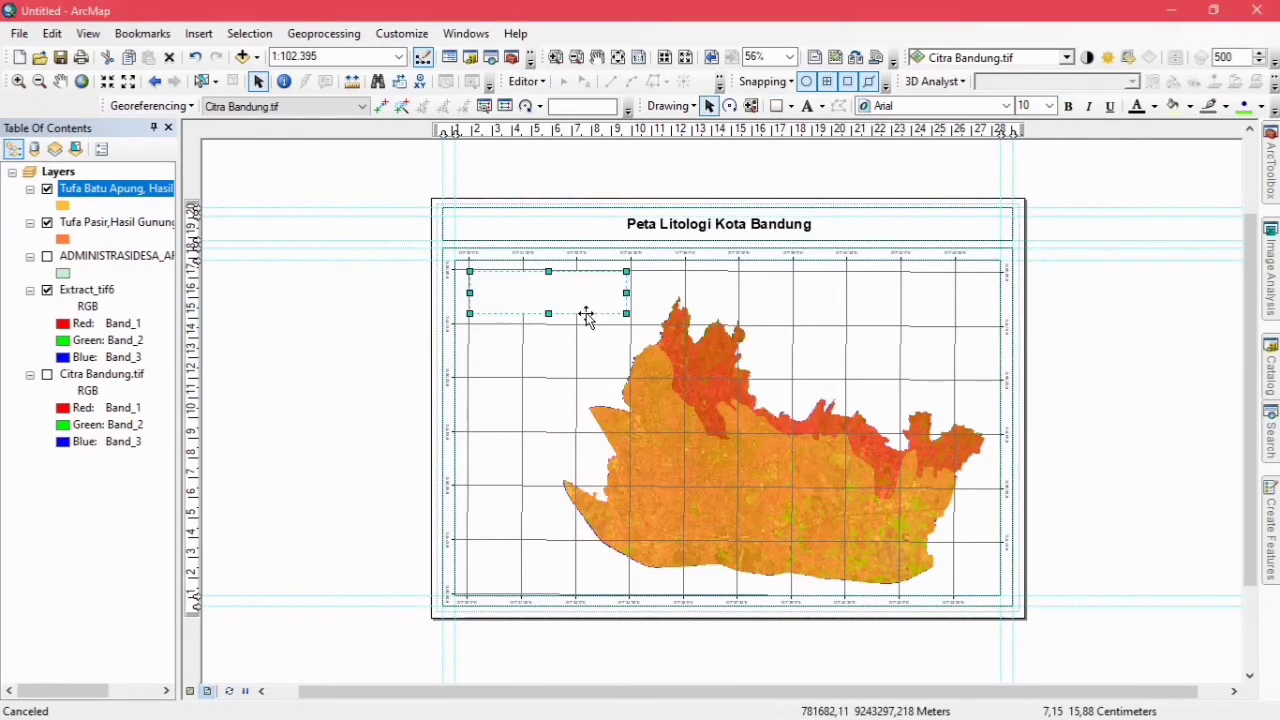
right_click(563, 297)
mouse_move(648, 508)
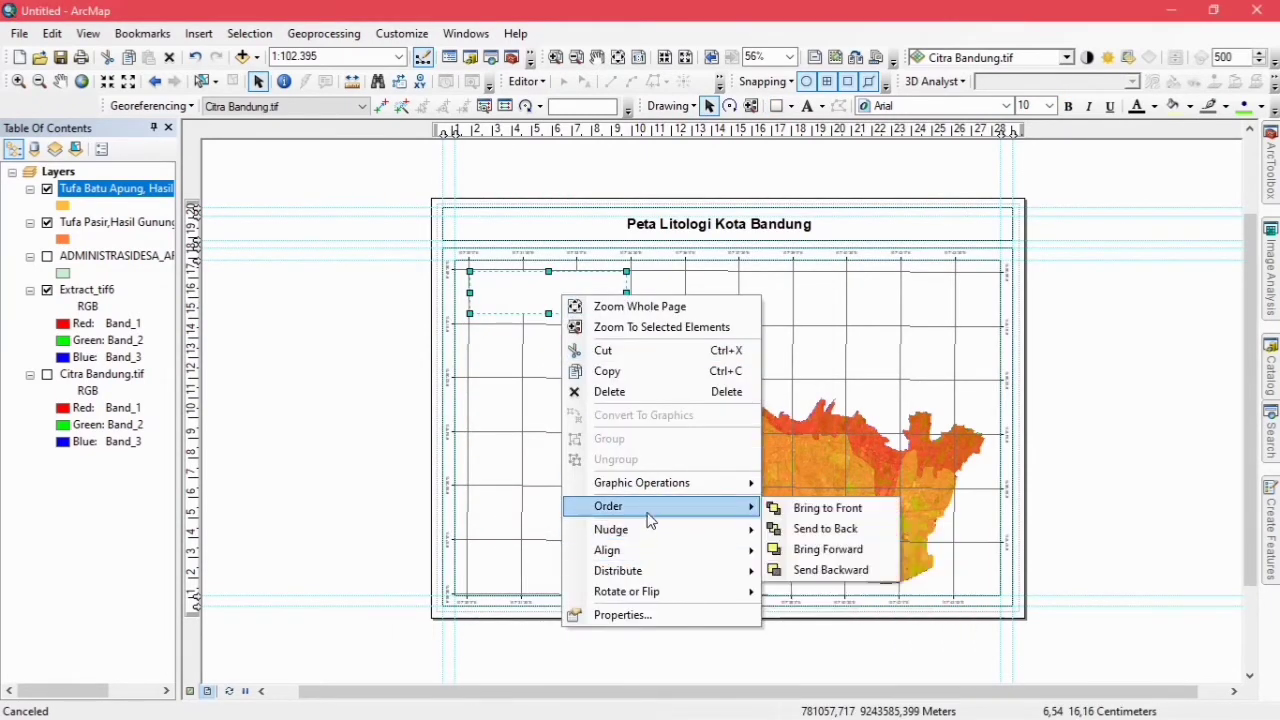
click(830, 570)
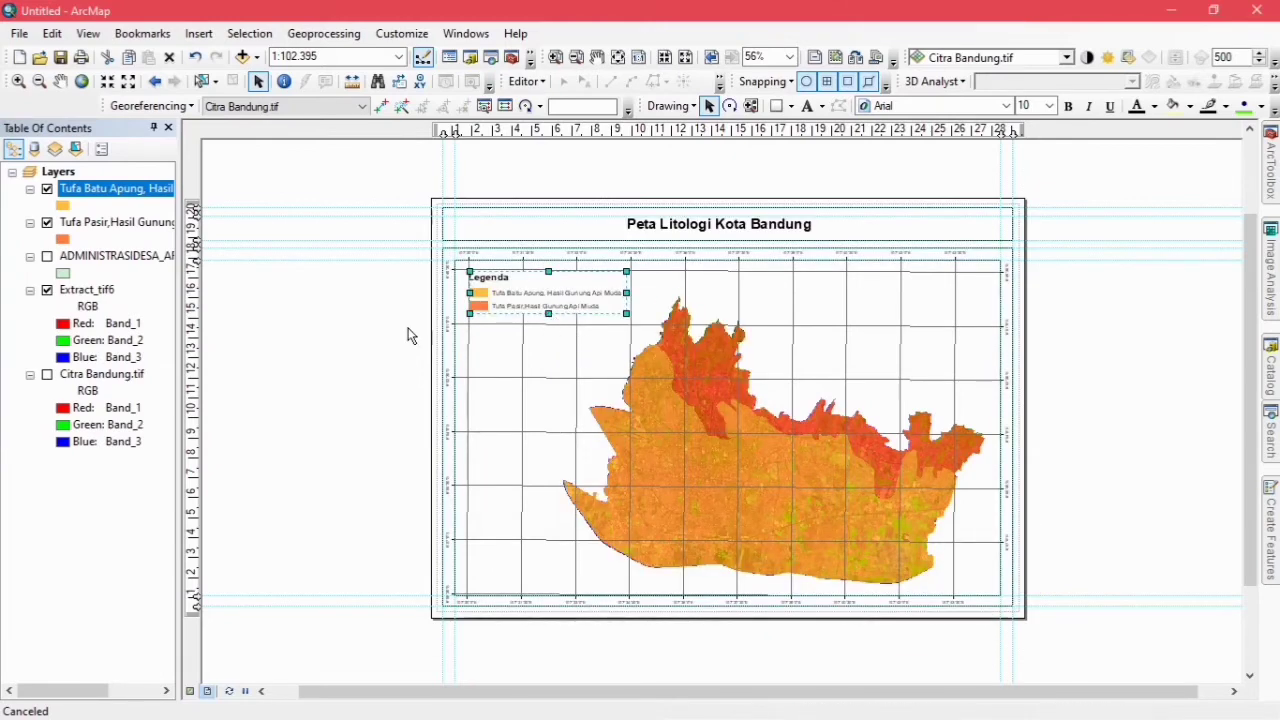
Adjust the legend's position on its white background rectangle.
click(480, 296)
drag(514, 276, 527, 298)
click(480, 297)
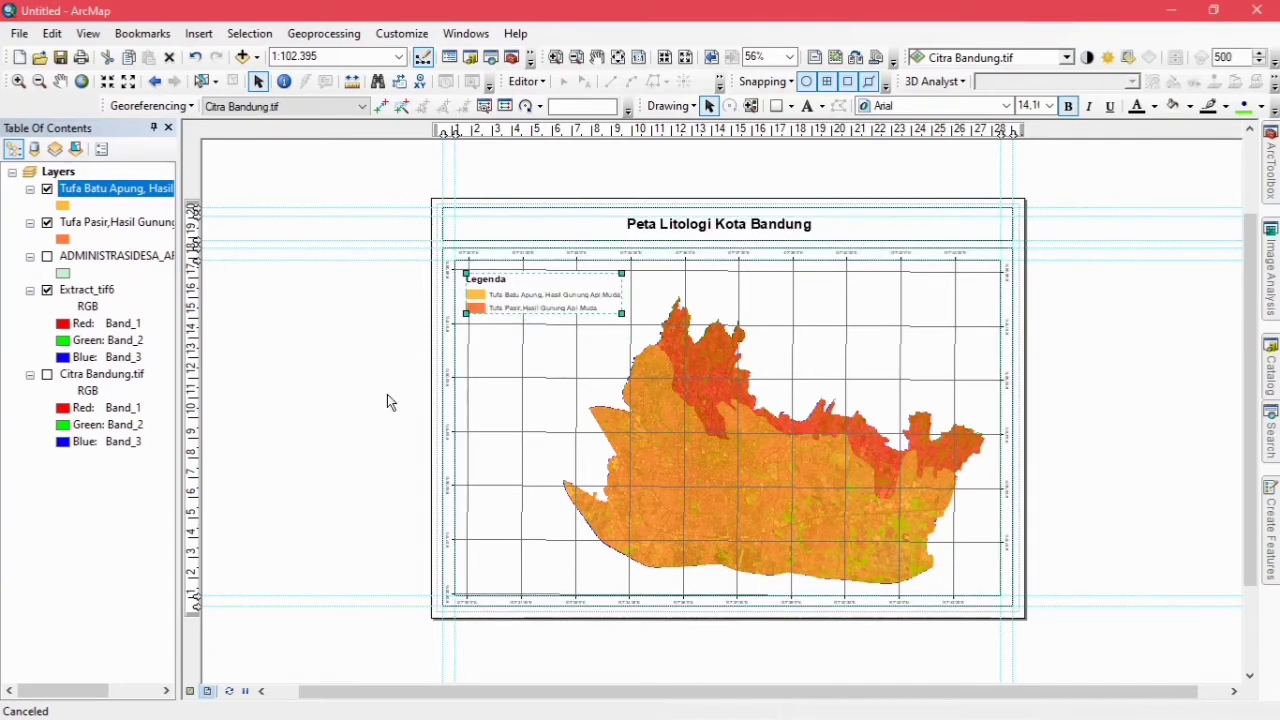
Insert a compass-style ESRI North arrow into the layout.
click(199, 33)
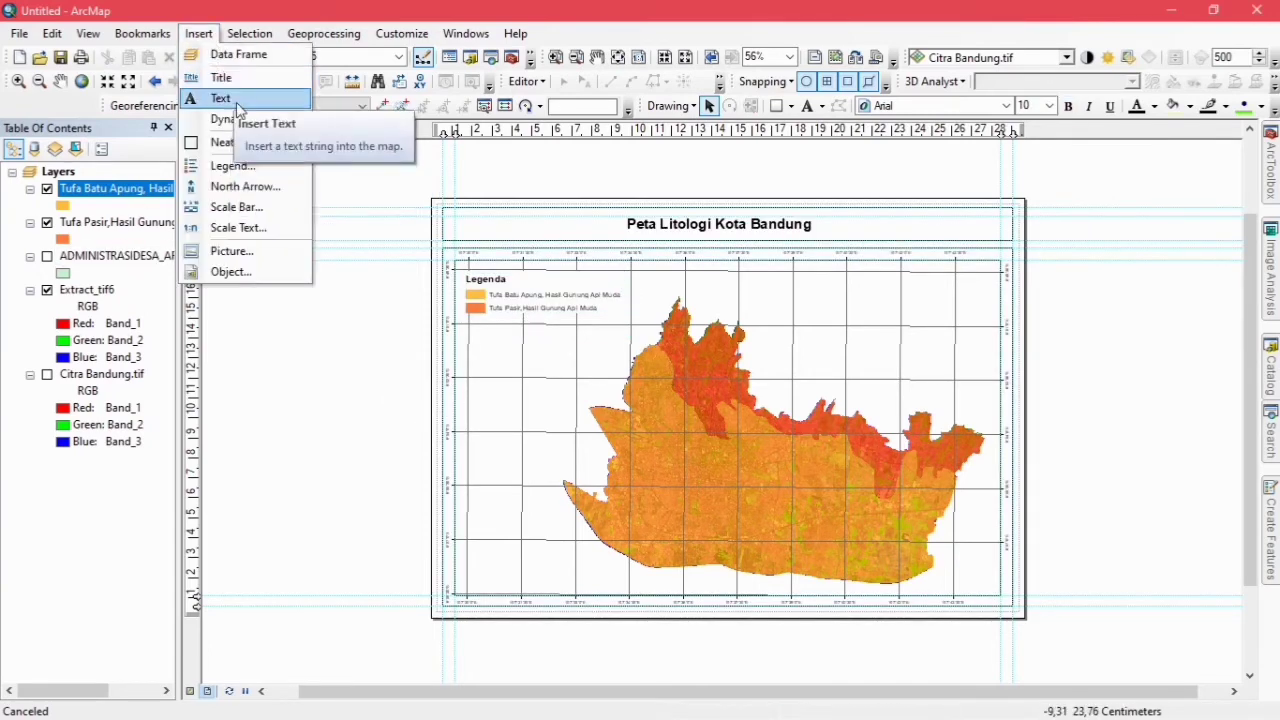
click(248, 187)
click(346, 424)
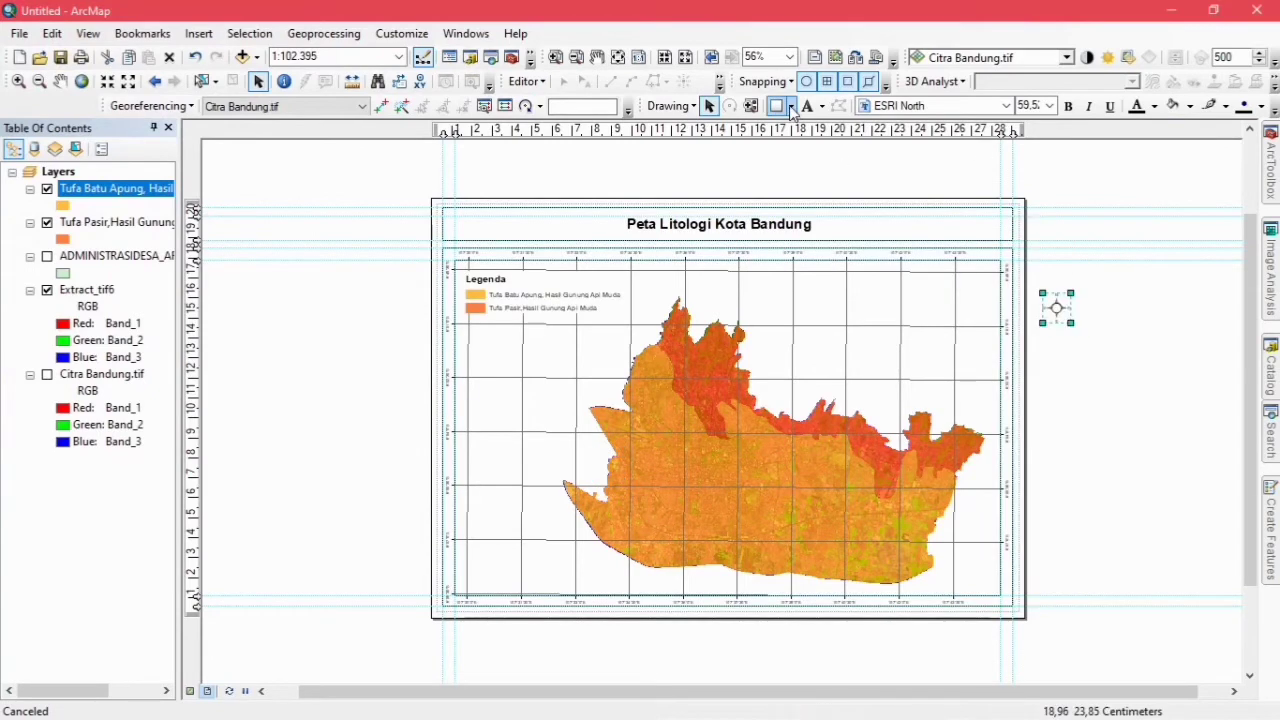
Draw a rectangle about 5.25 by 4.59 cm in the map's upper-right corner and give it a white fill and white outline.
drag(883, 272, 988, 364)
double_click(935, 318)
click(587, 289)
click(568, 330)
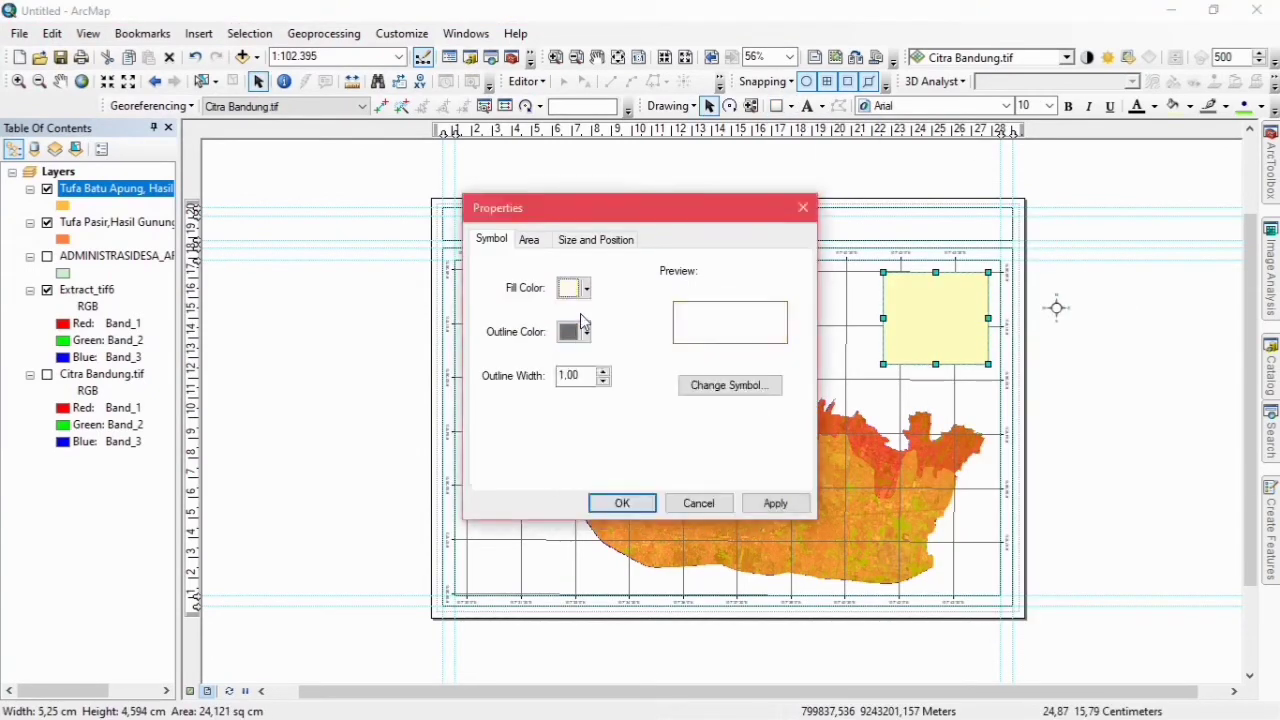
click(587, 332)
click(568, 373)
click(620, 503)
Bring the north arrow to the front and place it on the white rectangle in the map's upper-right corner.
right_click(1058, 310)
mouse_move(1105, 520)
click(990, 520)
drag(1060, 310, 934, 296)
Insert an alternating black-and-white scale bar in miles into the layout.
click(199, 33)
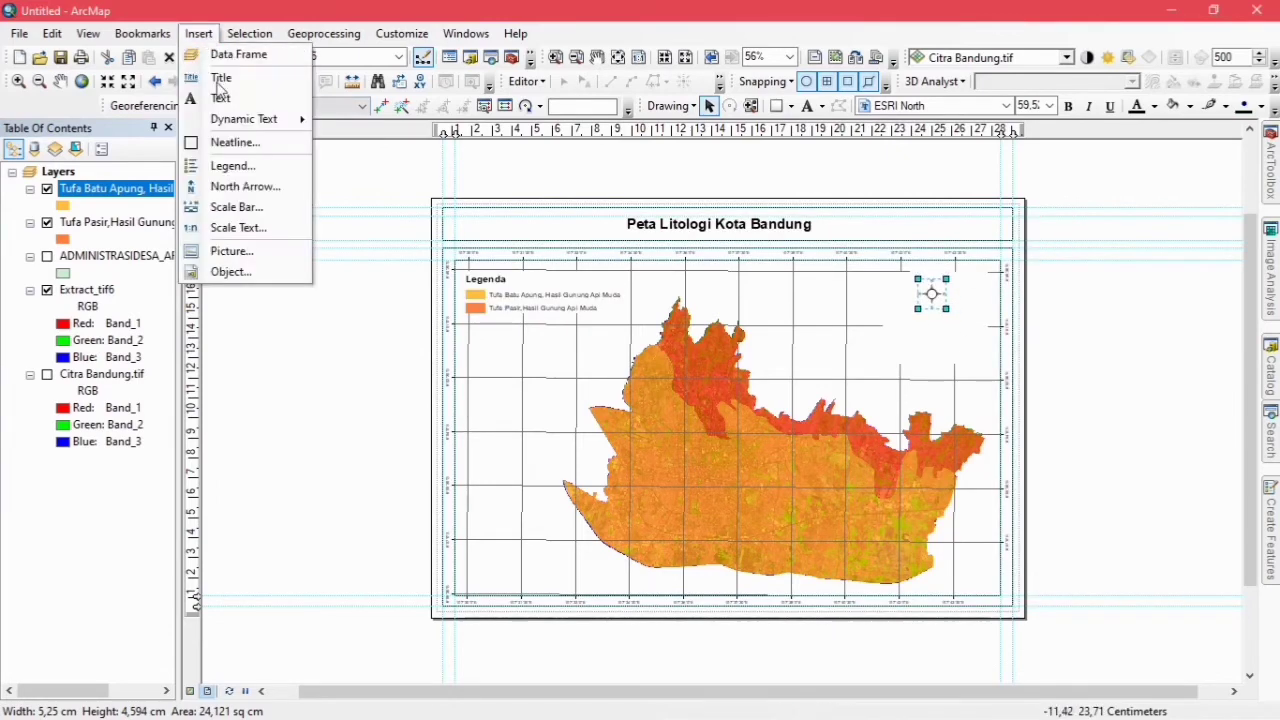
click(226, 203)
click(176, 330)
click(348, 427)
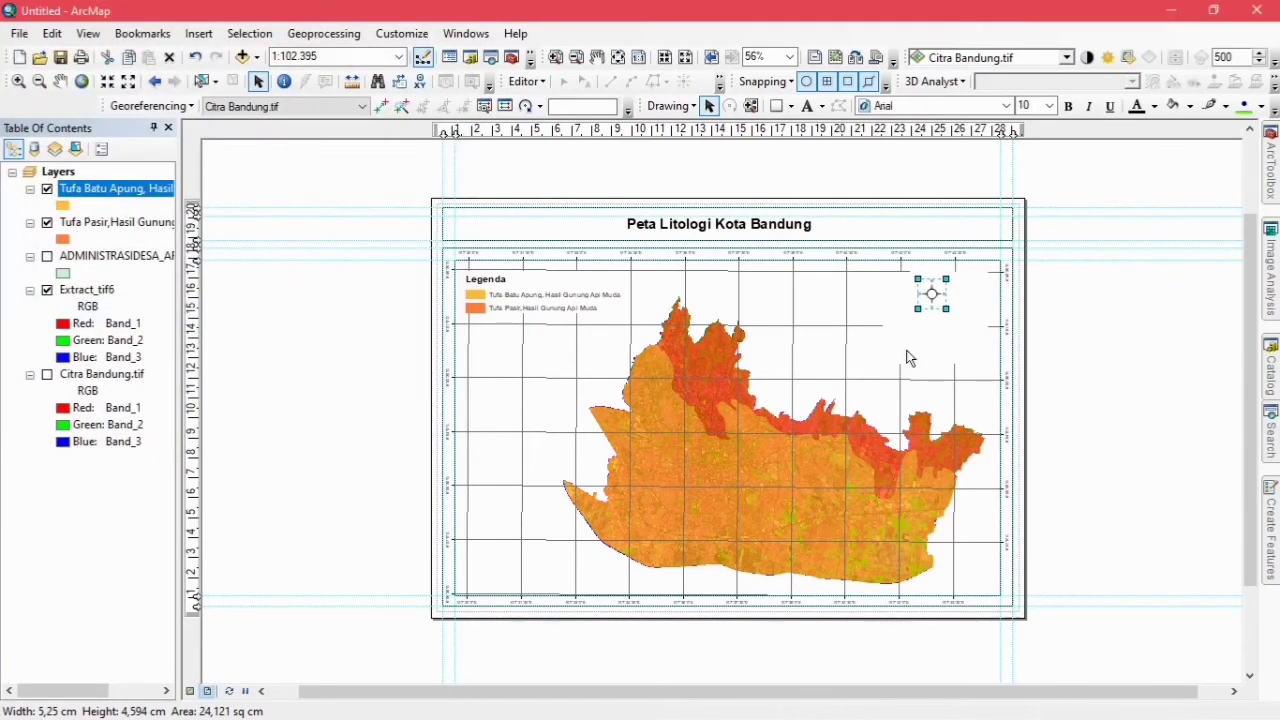
Shift the white rectangle slightly upward and place the north arrow near its upper edge.
scroll(1022, 350, down, 5)
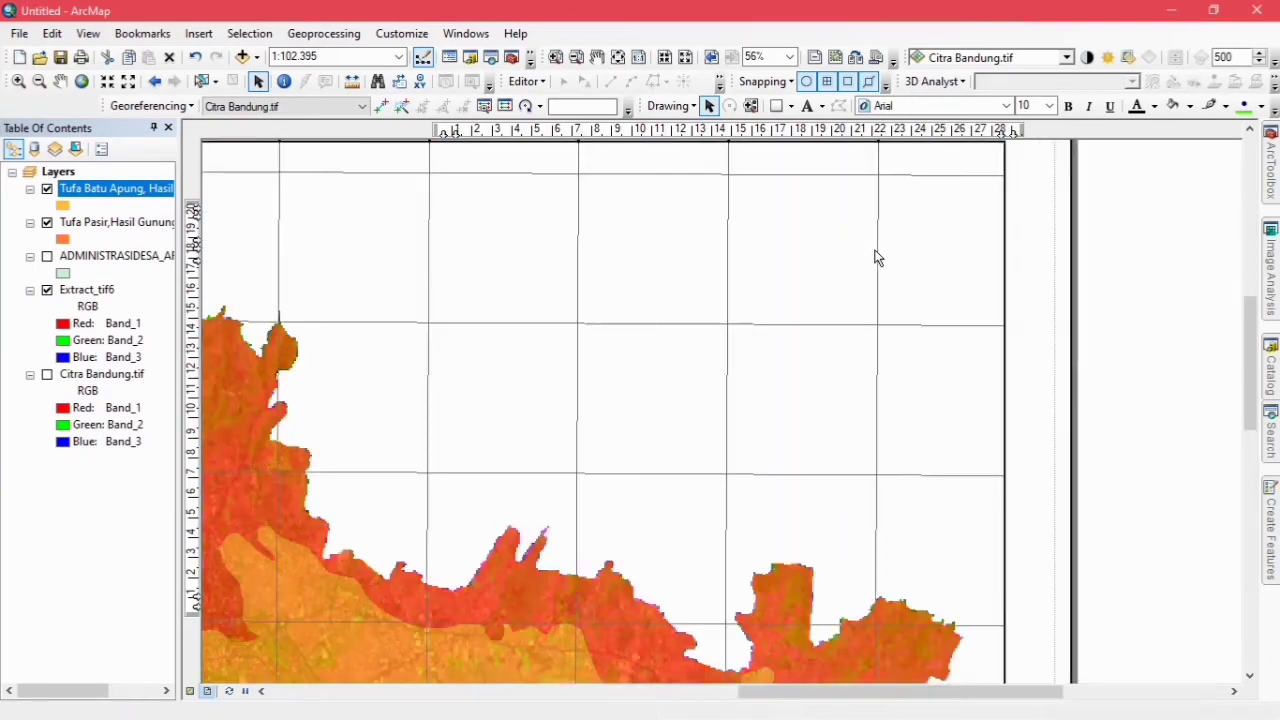
drag(907, 259, 913, 242)
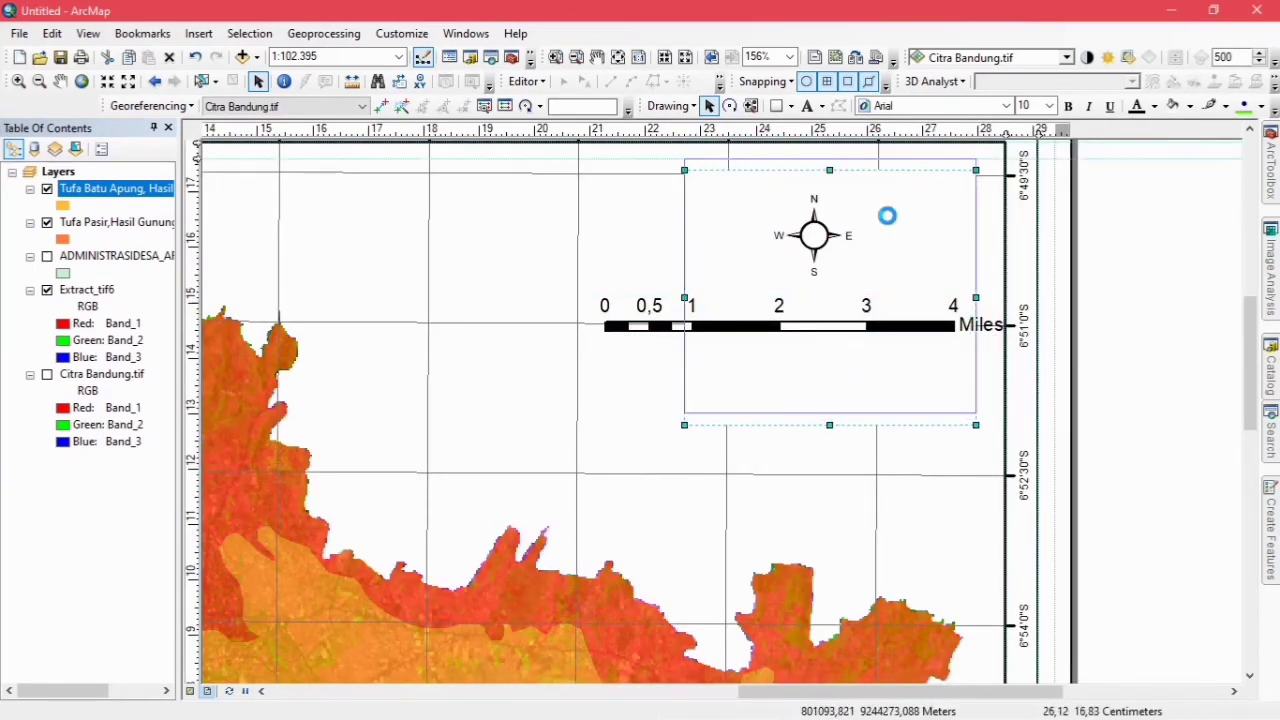
drag(814, 235, 827, 210)
Shrink the scale bar and place it directly beneath the north arrow on the white rectangle.
click(820, 330)
drag(1012, 345, 849, 360)
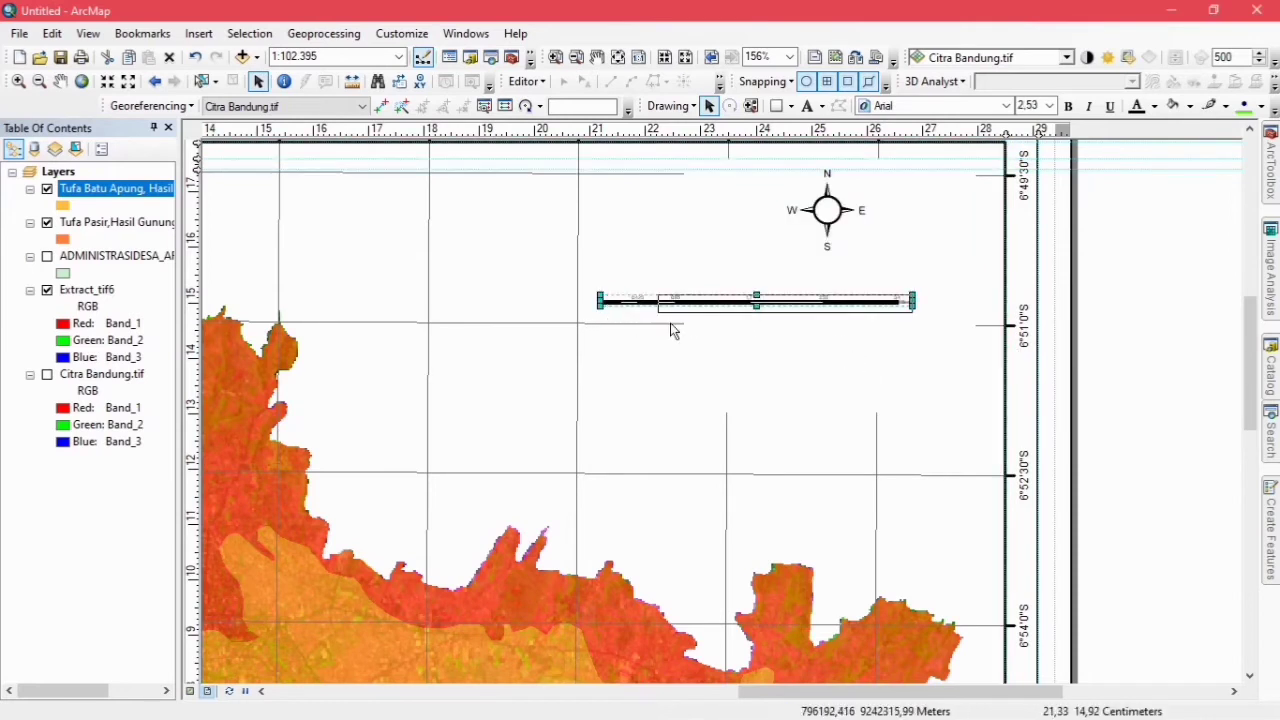
drag(674, 331, 894, 279)
click(830, 210)
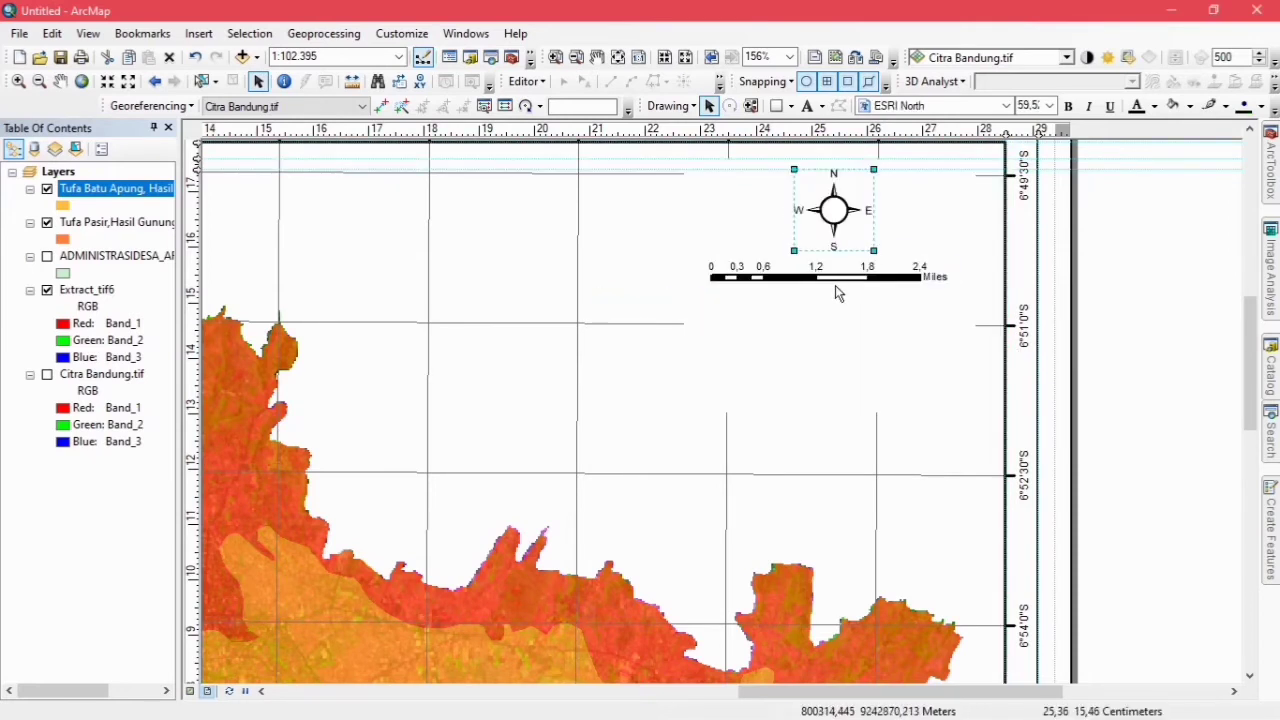
Insert an absolute scale text and place it centred beneath the scale bar.
click(199, 33)
click(240, 228)
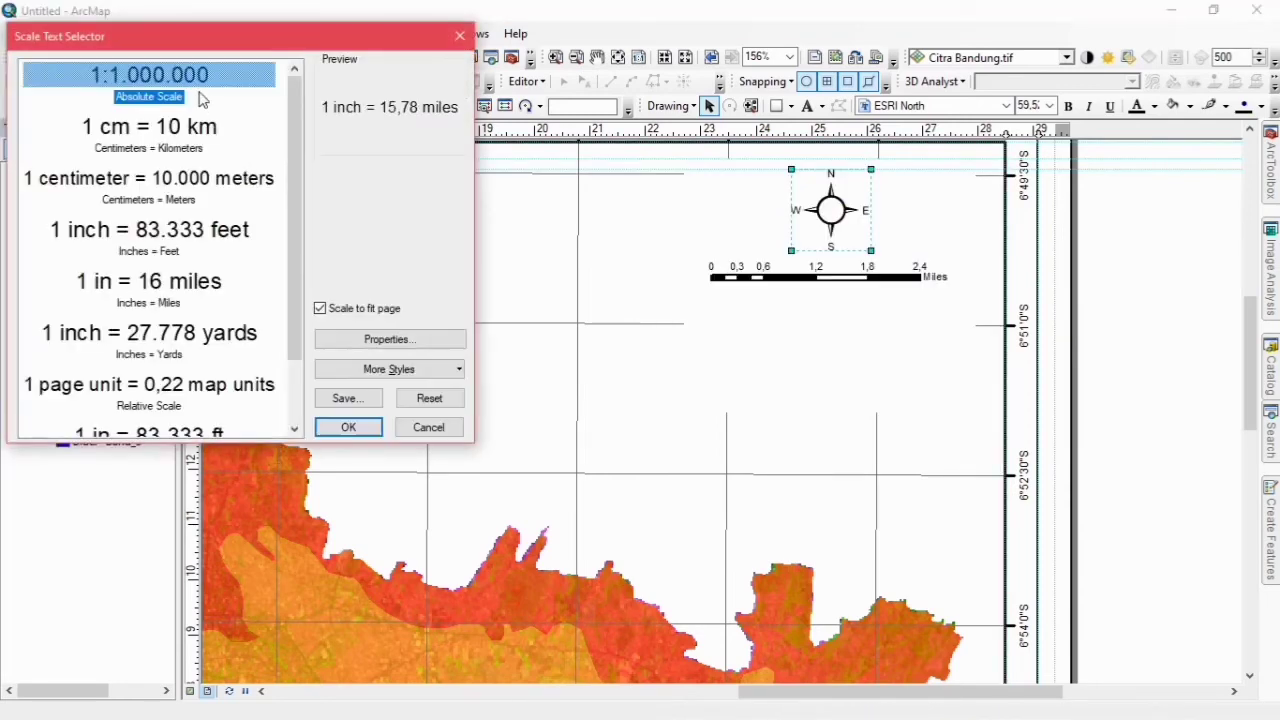
key(Escape)
drag(636, 415, 823, 316)
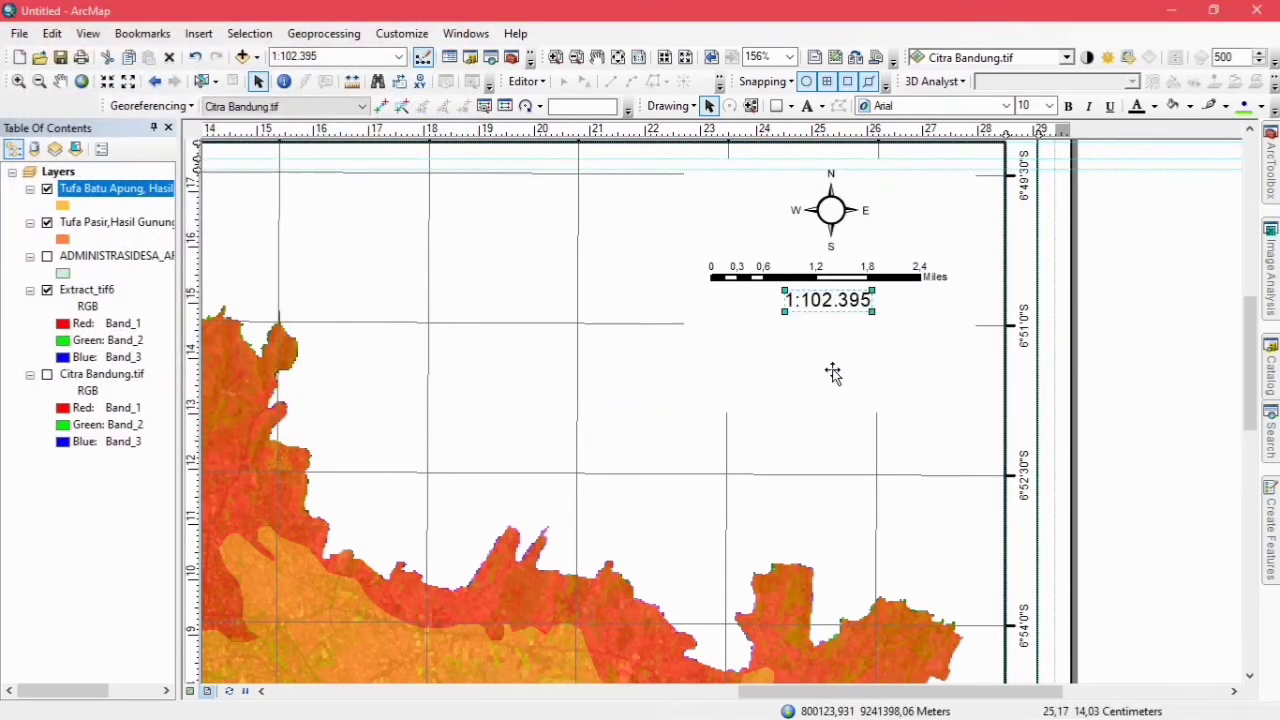
scroll(825, 360, down, 2)
scroll(826, 370, down, 2)
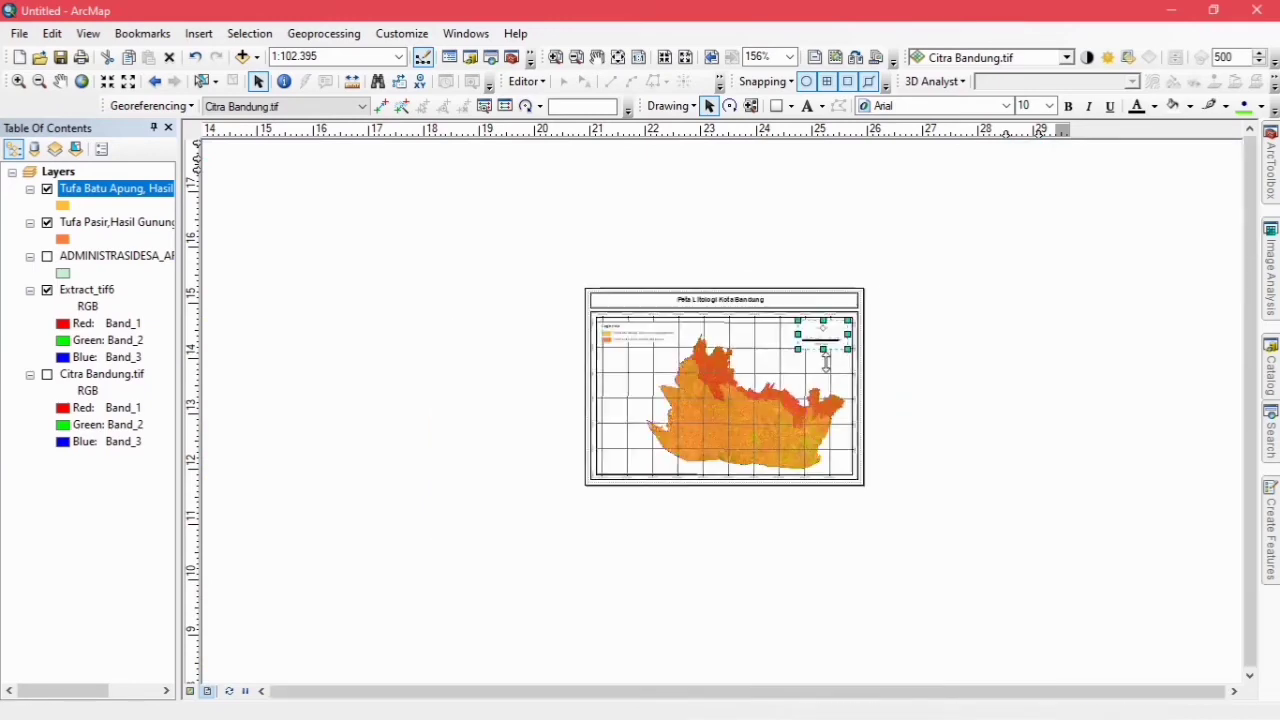
scroll(986, 474, up, 2)
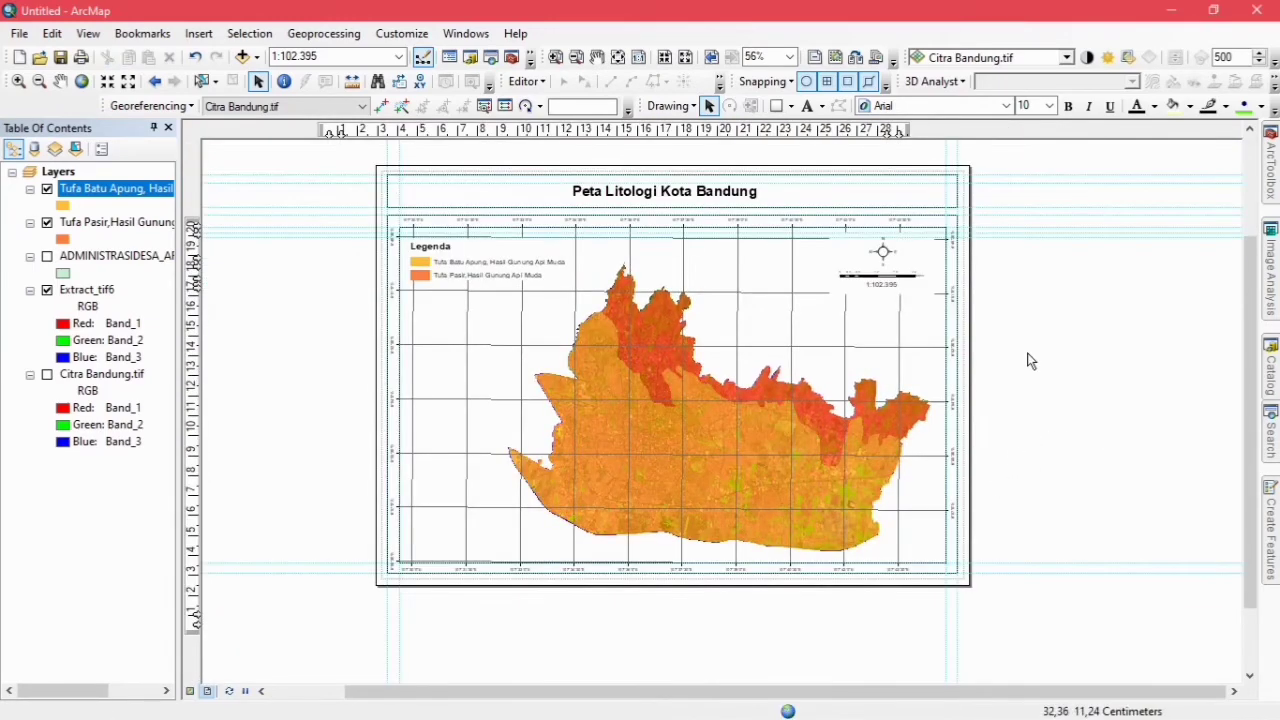
Draw a rectangle about 6.27 by 3.54 cm in the map's lower-left corner and give it a white fill.
scroll(503, 531, up, 3)
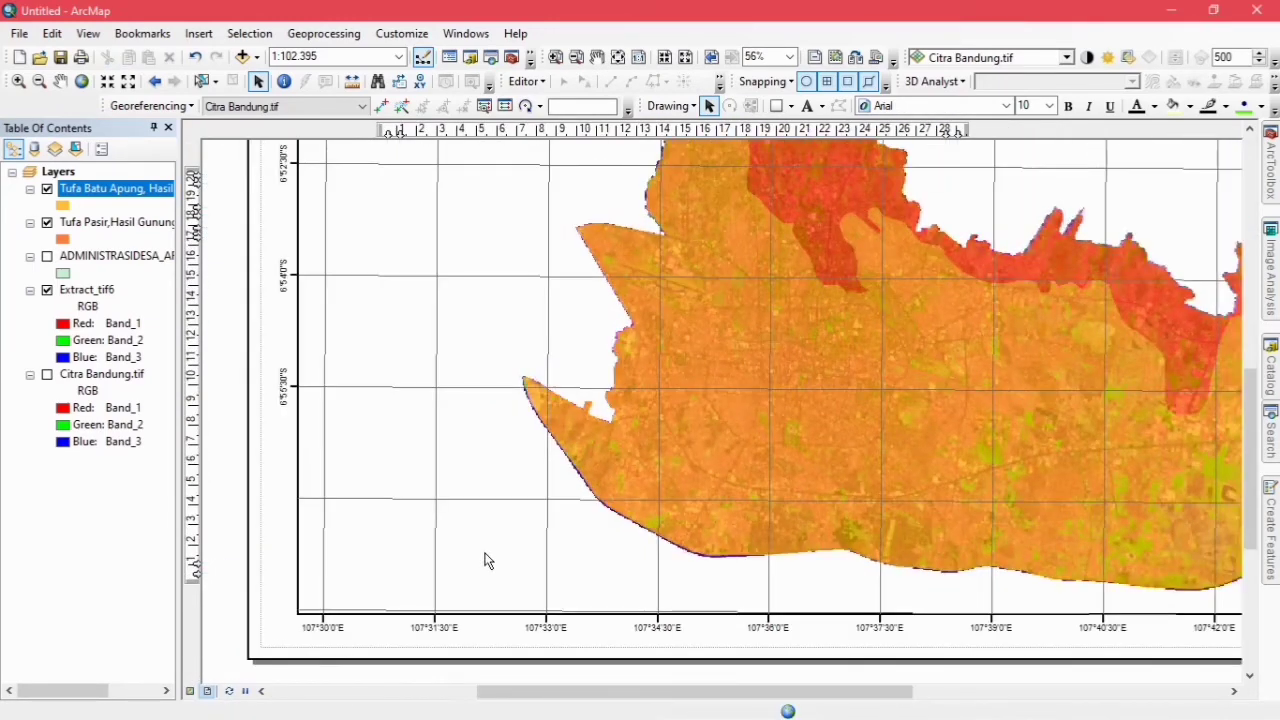
scroll(584, 557, up, 1)
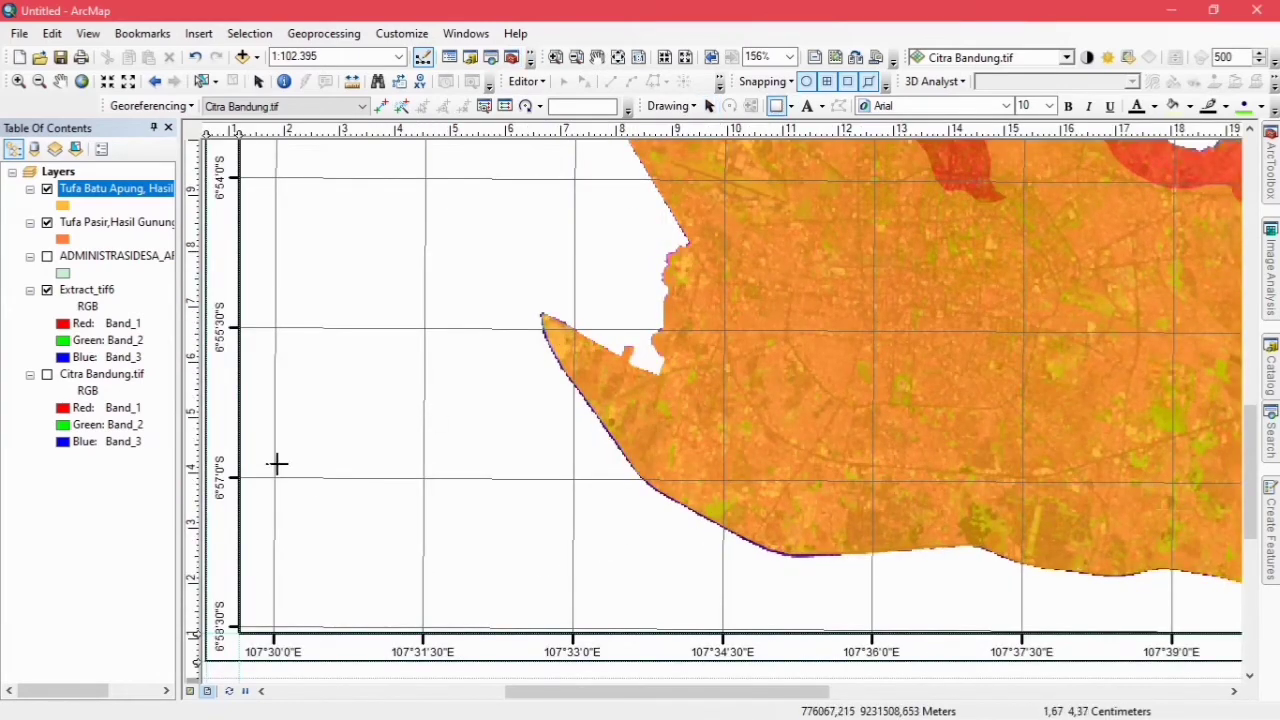
mouse_move(238, 437)
mouse_down()
mouse_move(592, 623)
mouse_move(587, 633)
mouse_up()
double_click(560, 450)
click(571, 286)
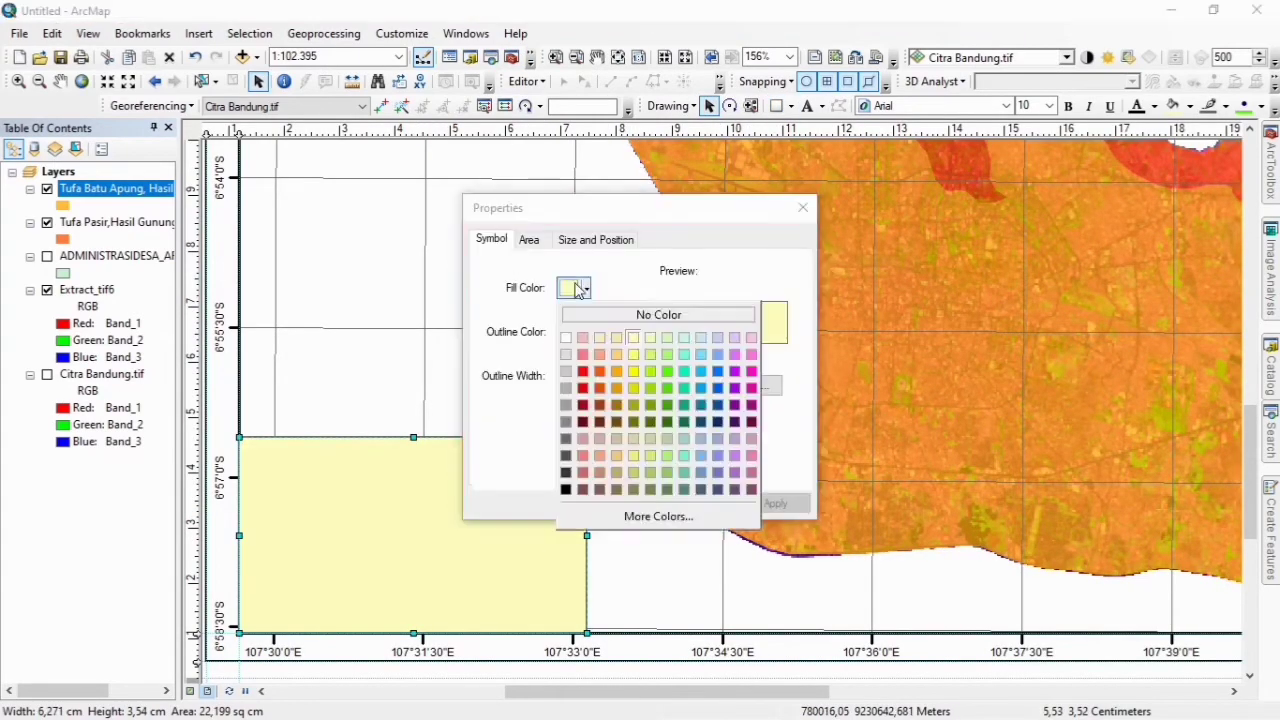
click(657, 314)
click(620, 503)
Add credit text in the lower-left rectangle: "Dibuat Oleh" with the author's name and student number, study program, department, faculty, university and "Bandung, 2020".
click(807, 106)
click(270, 472)
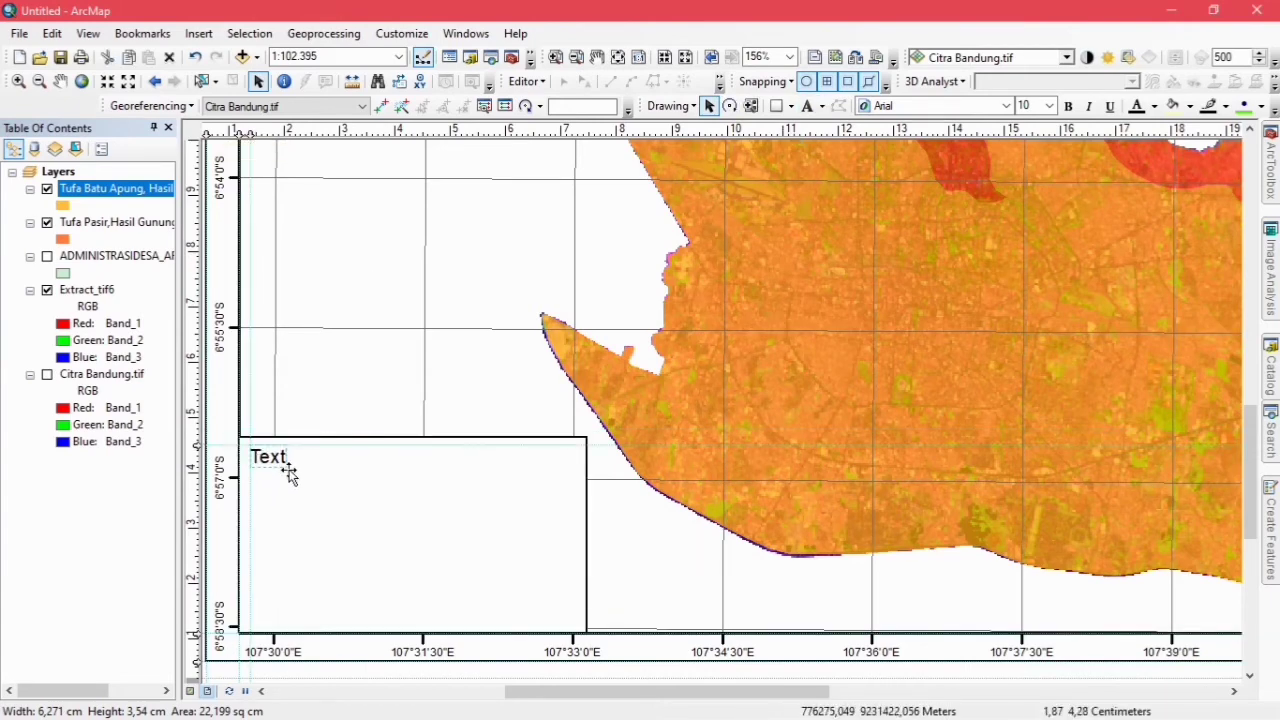
right_click(280, 462)
click(334, 440)
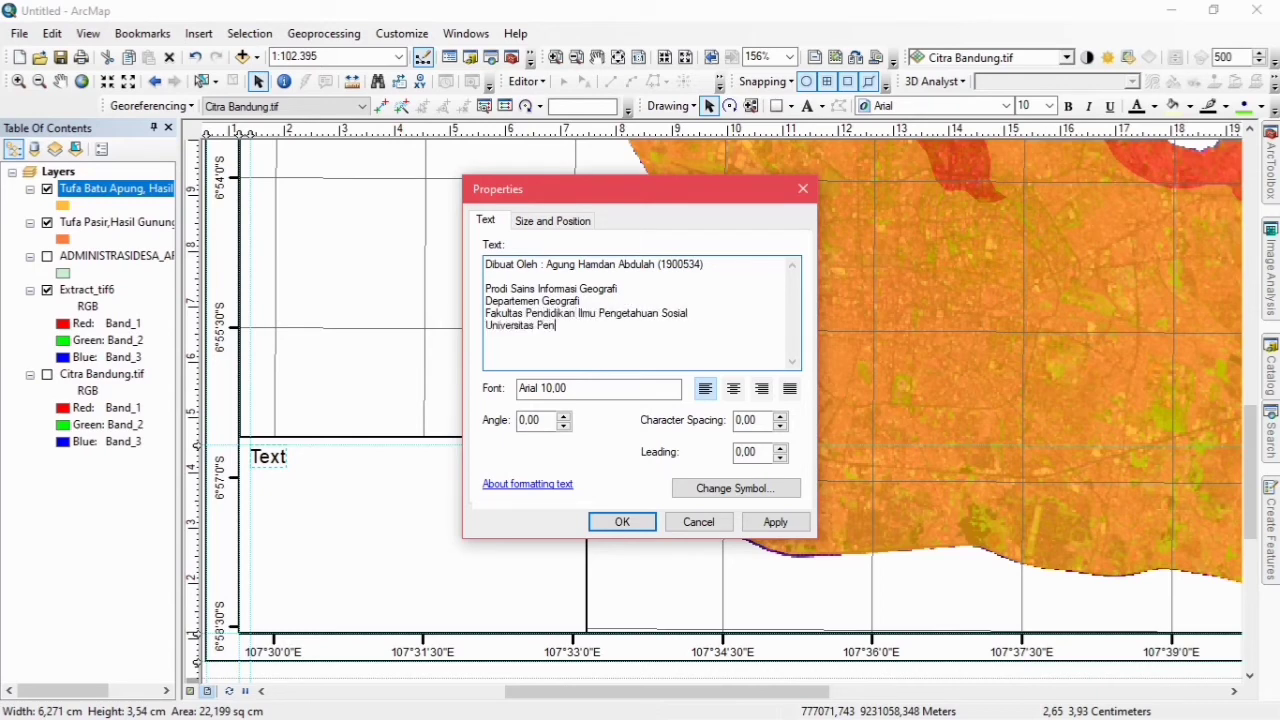
click(626, 522)
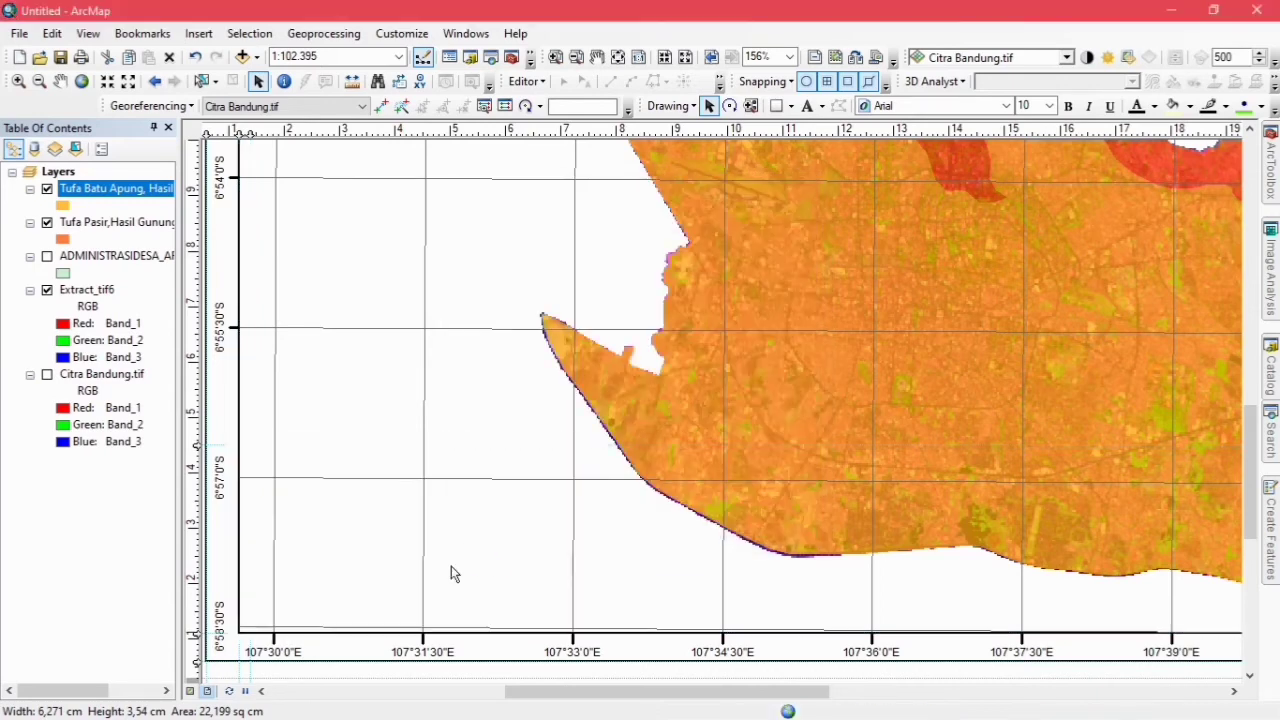
drag(408, 413, 408, 548)
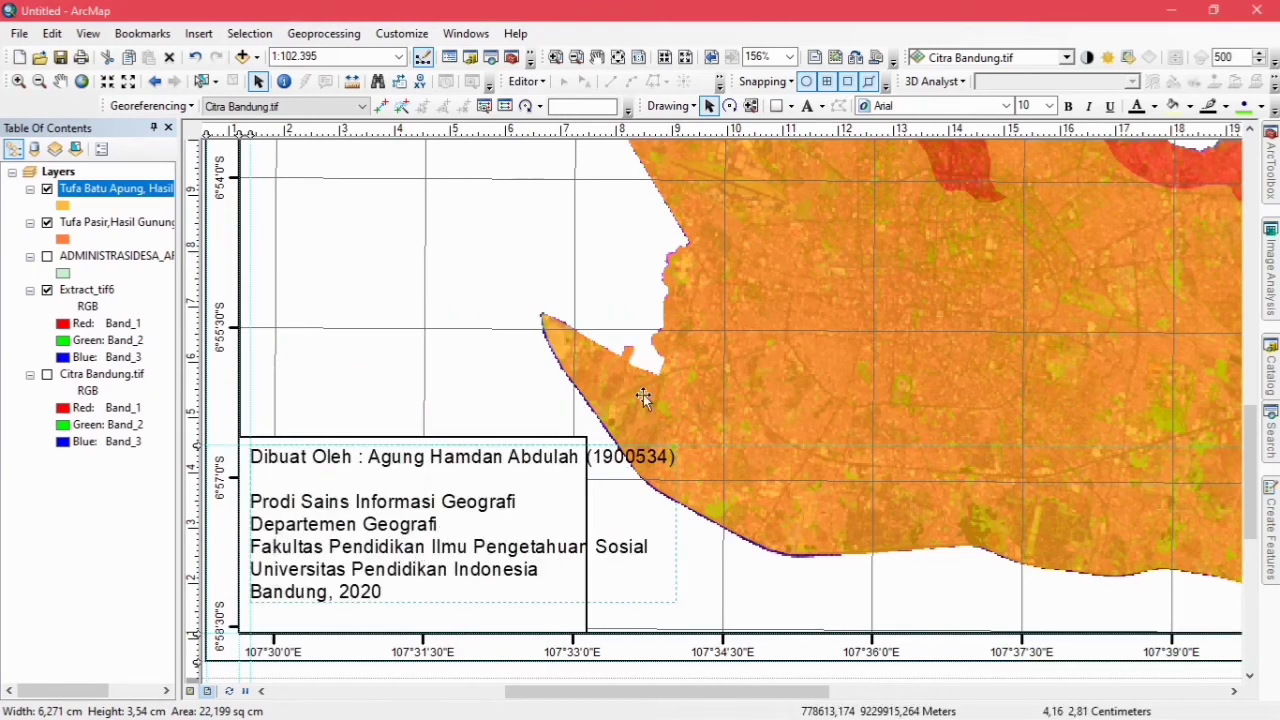
Set the credit text's font size to 8.
click(1028, 106)
text(8)
key(Return)
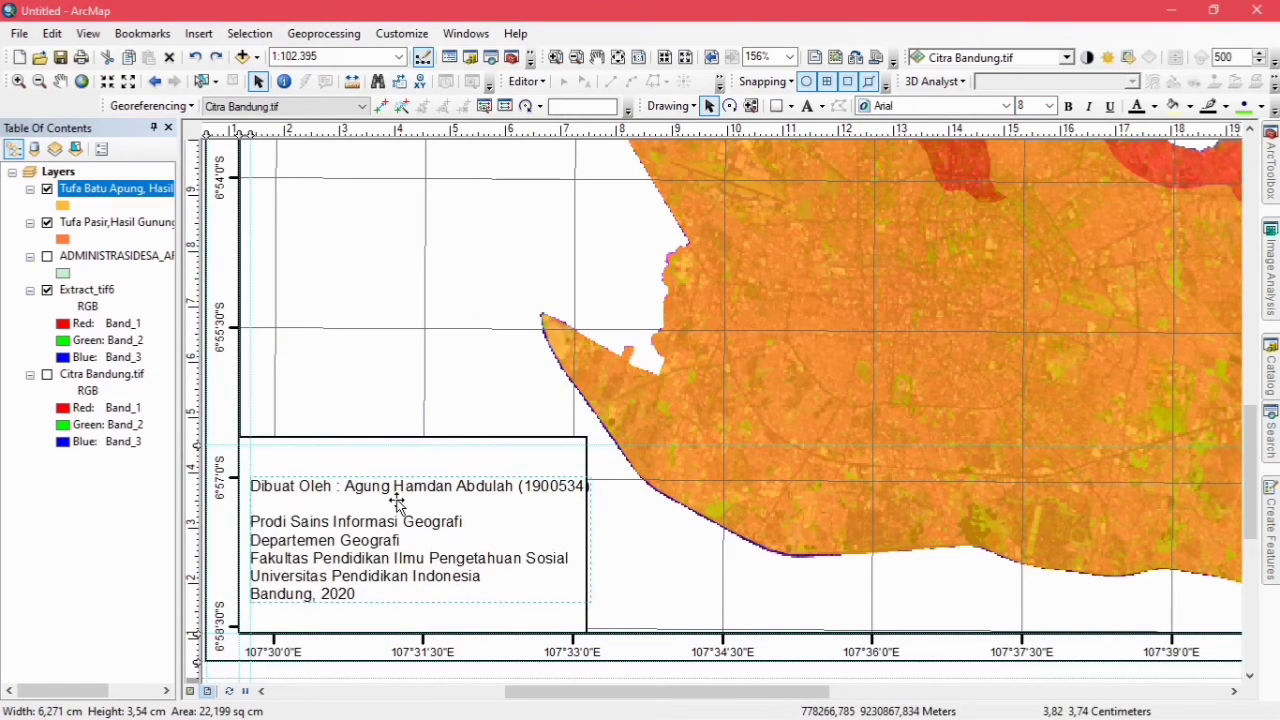
right_click(397, 503)
key(Escape)
click(383, 540)
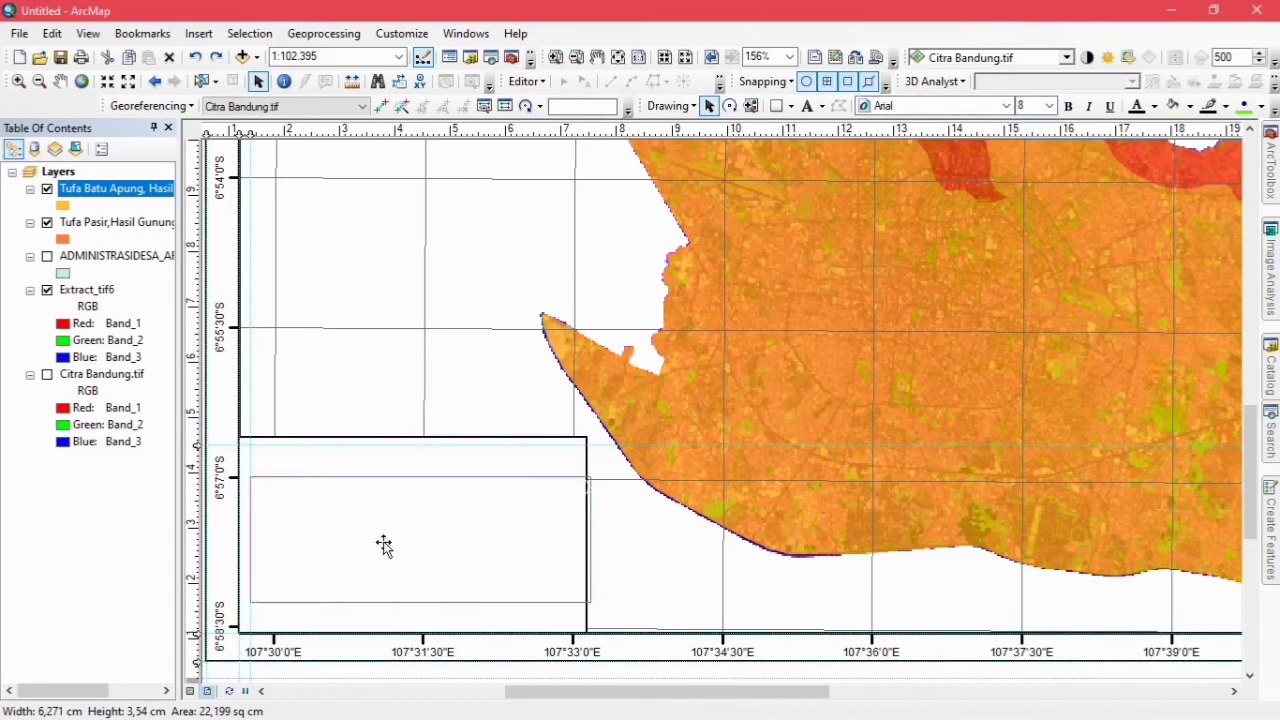
click(687, 388)
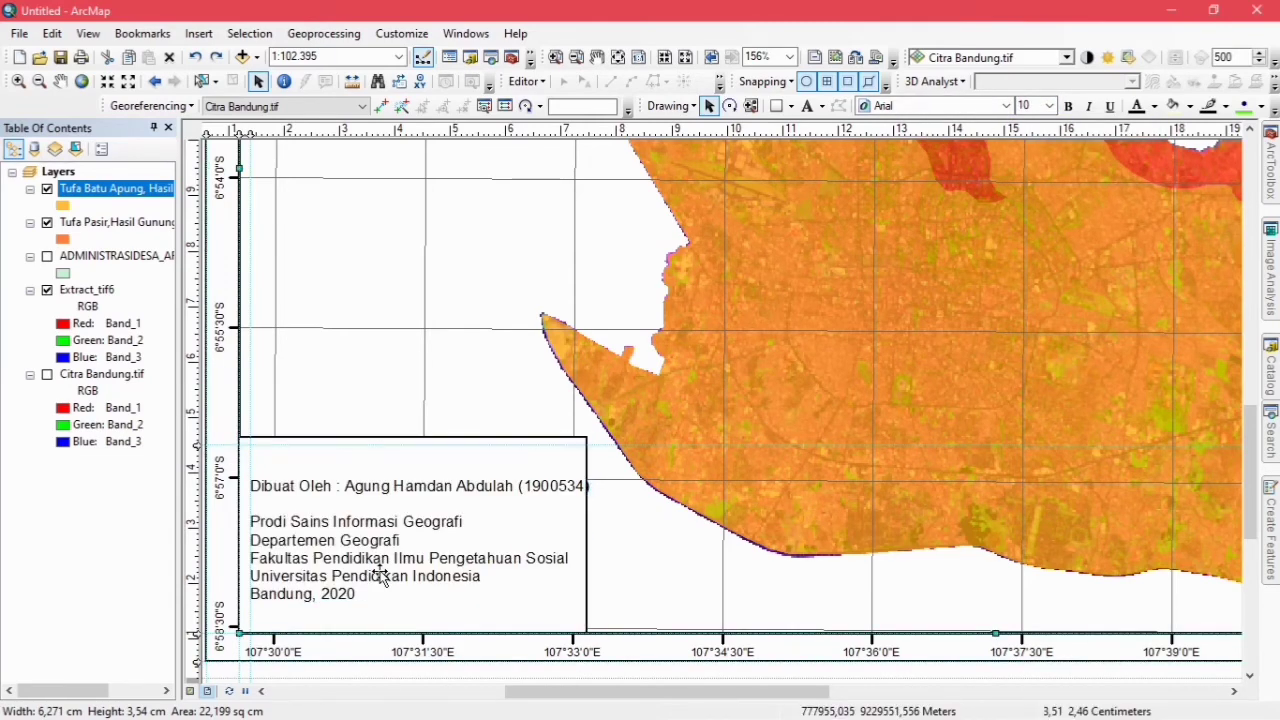
Inset the lower-left rectangle from the map frame along the guides and fit it closely around the credit text.
click(360, 459)
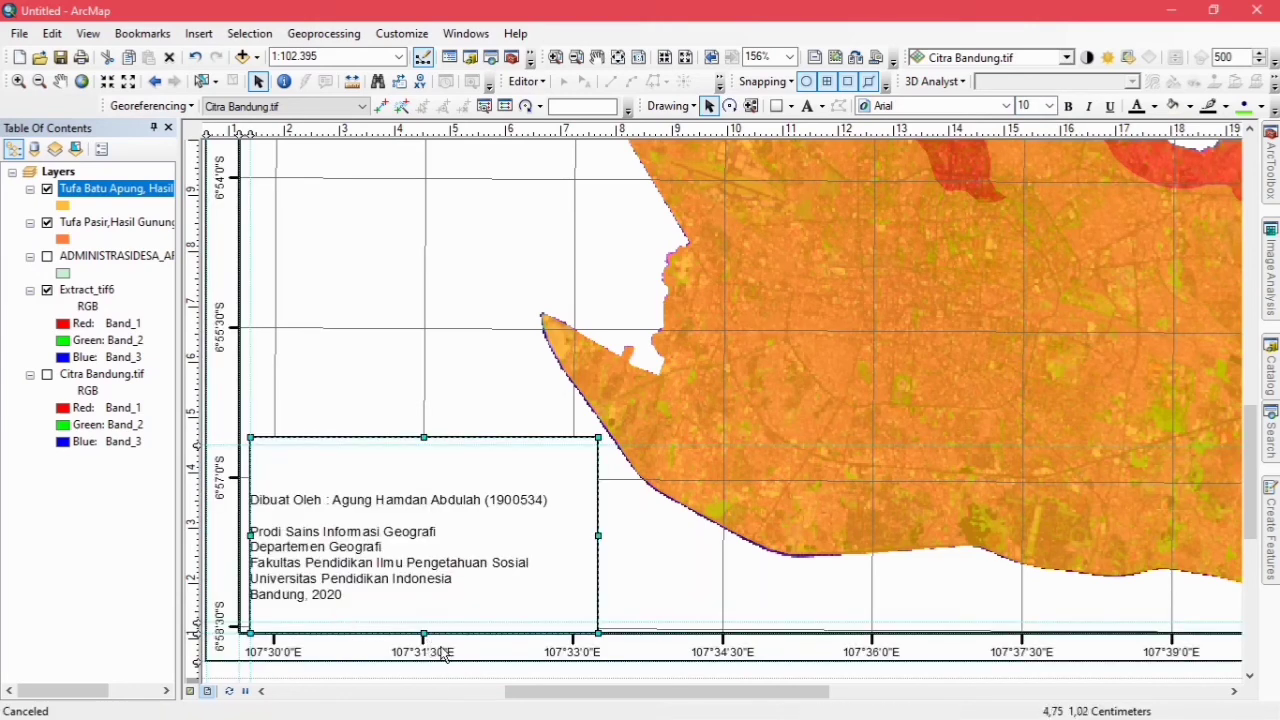
drag(424, 634, 428, 632)
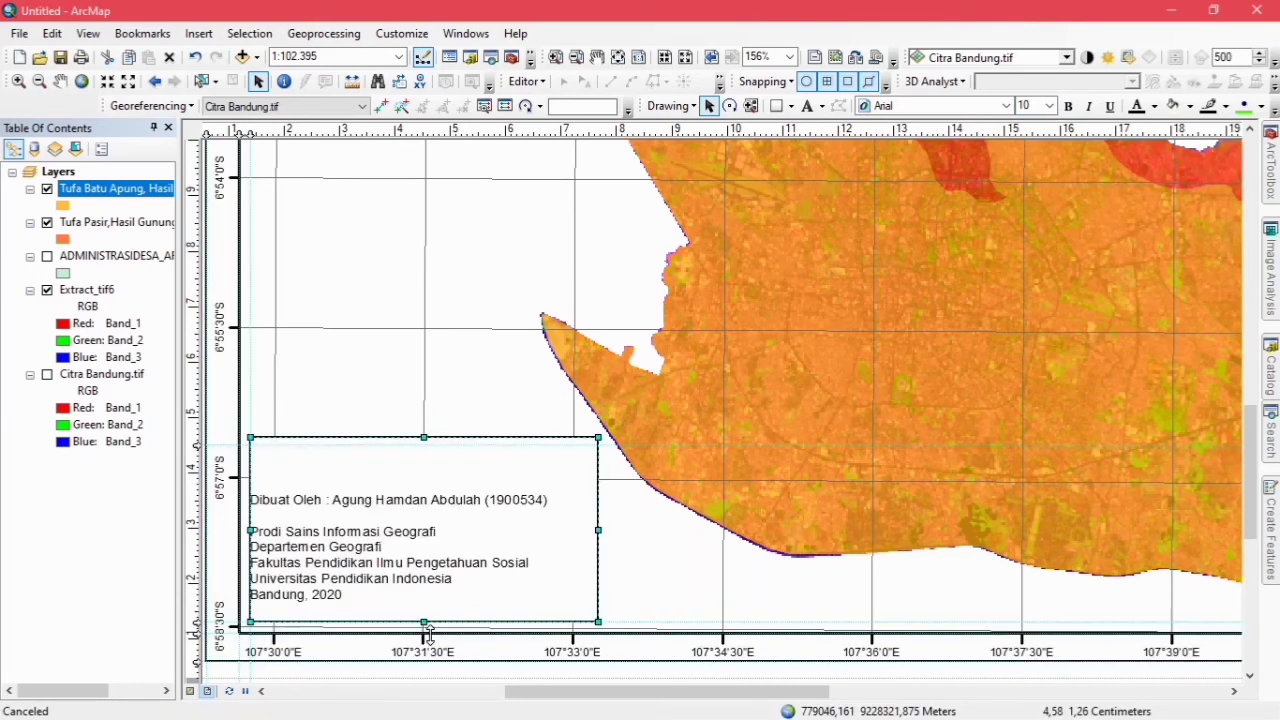
click(325, 535)
drag(365, 531, 376, 528)
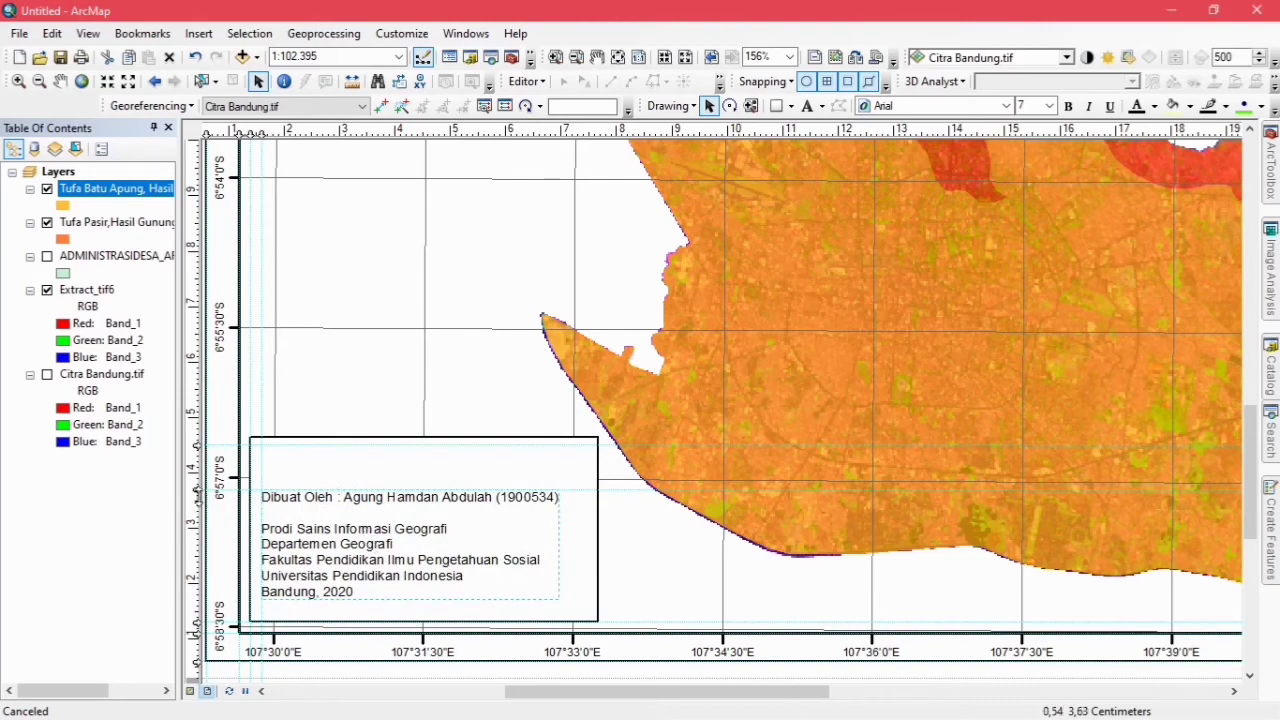
mouse_move(197, 492)
mouse_down()
mouse_move(197, 446)
mouse_move(197, 472)
mouse_up()
drag(418, 440, 423, 470)
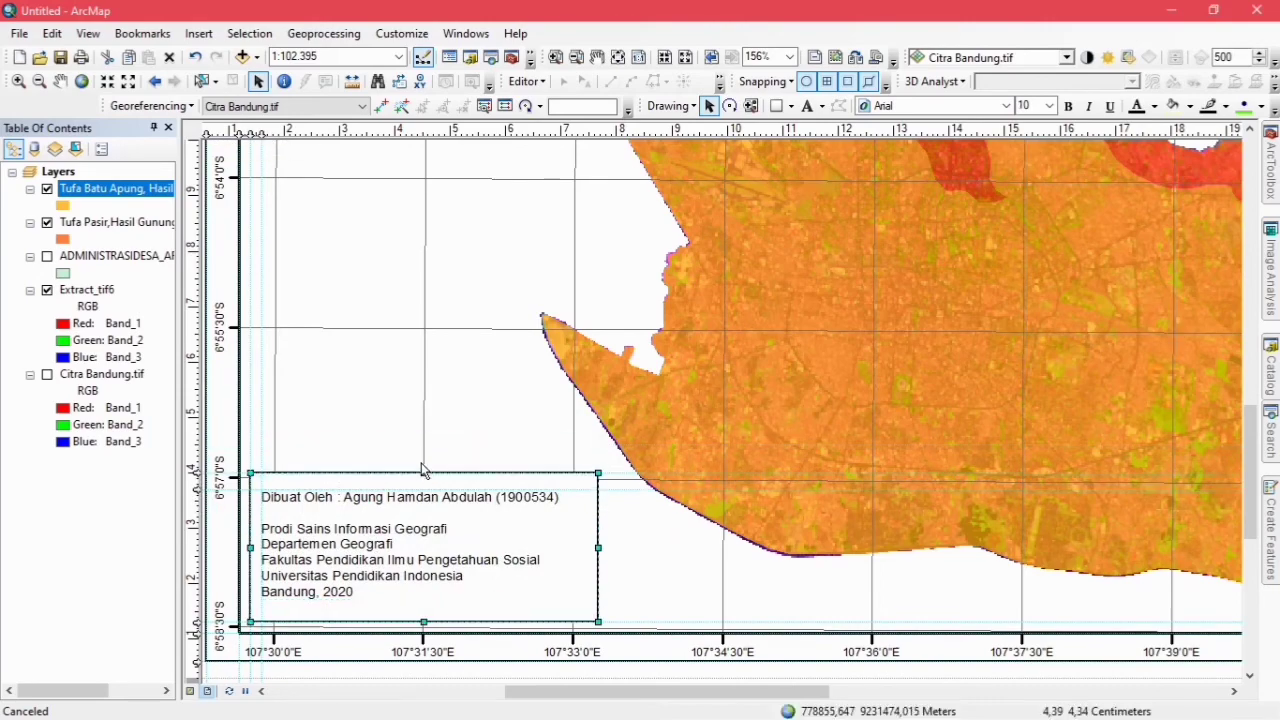
scroll(714, 391, down, 4)
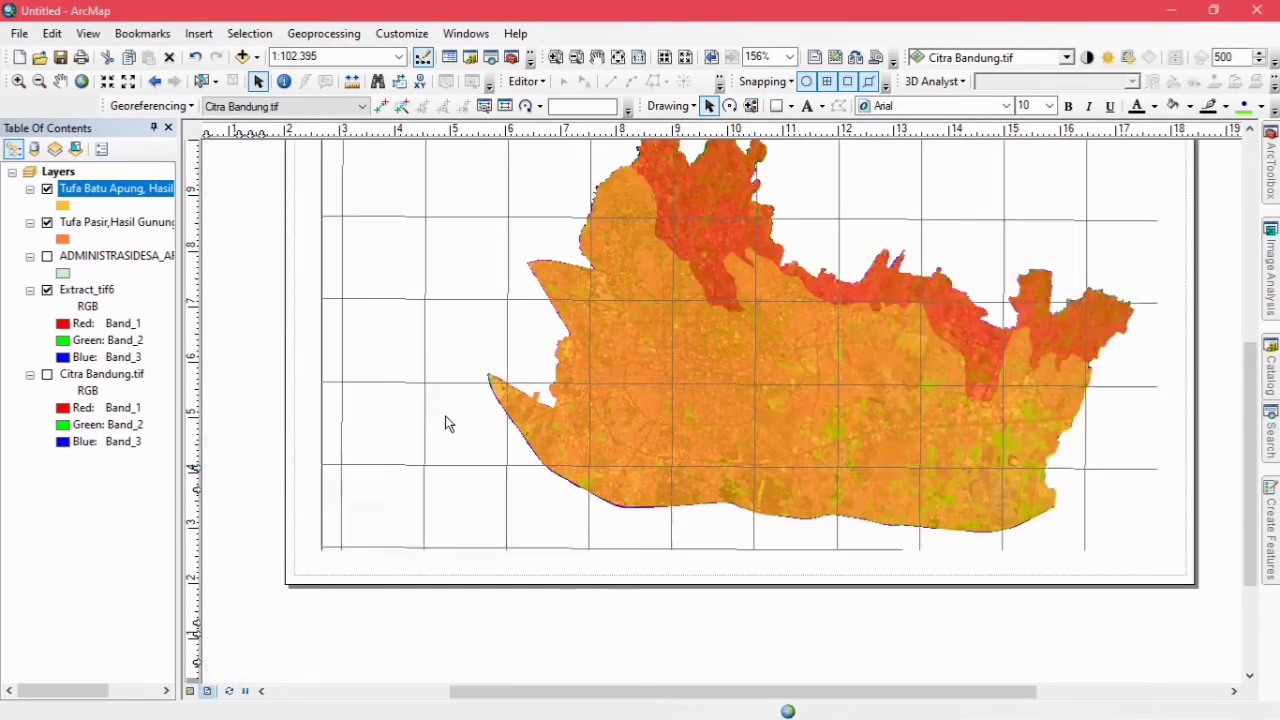
scroll(513, 373, up, 5)
right_click(528, 286)
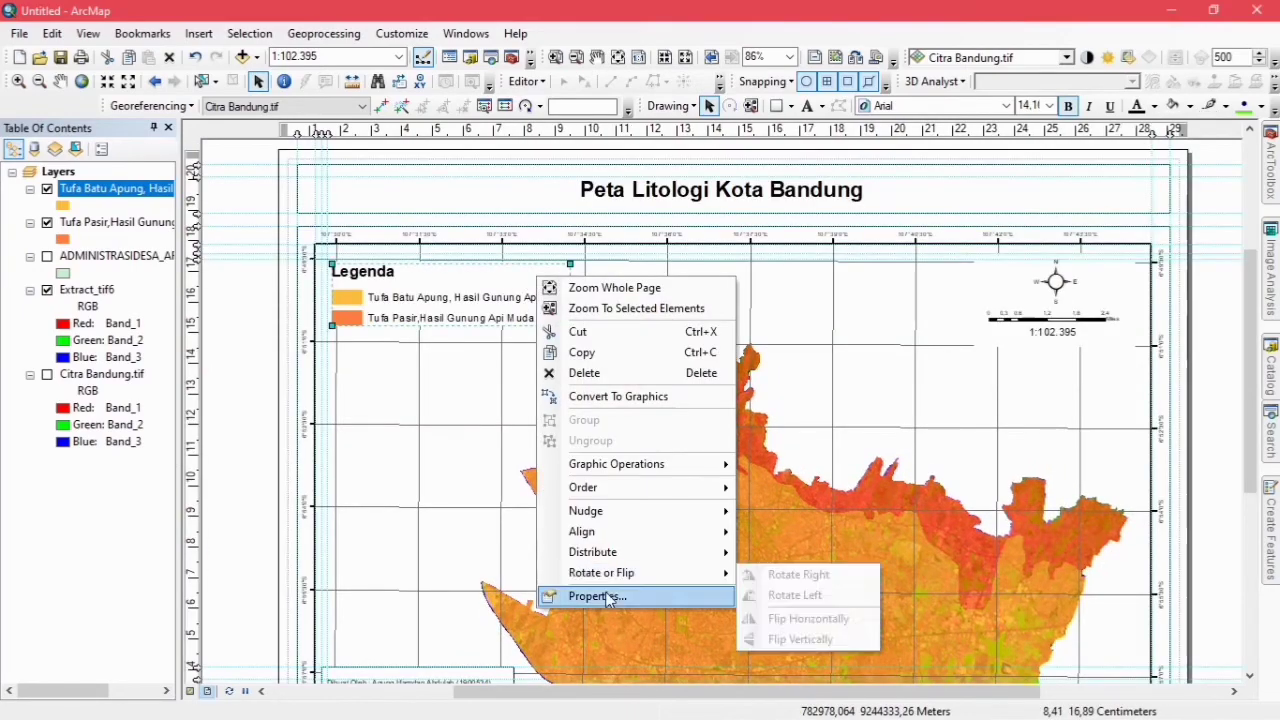
click(586, 594)
click(917, 130)
Give the white rectangle behind the legend a black outline.
click(526, 292)
right_click(525, 290)
click(586, 608)
click(588, 335)
click(570, 512)
click(620, 503)
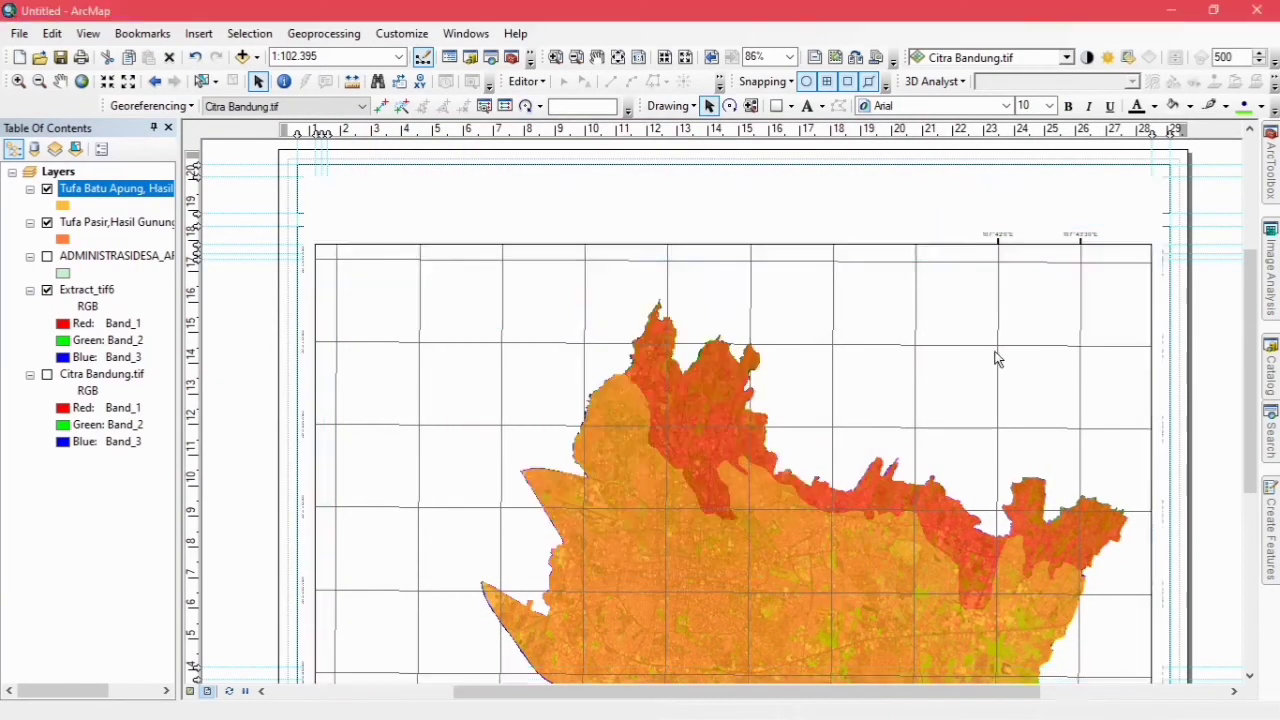
Give the white rectangle behind the north arrow and scale bar a black outline.
click(1006, 348)
double_click(1010, 350)
click(608, 409)
click(612, 540)
click(614, 503)
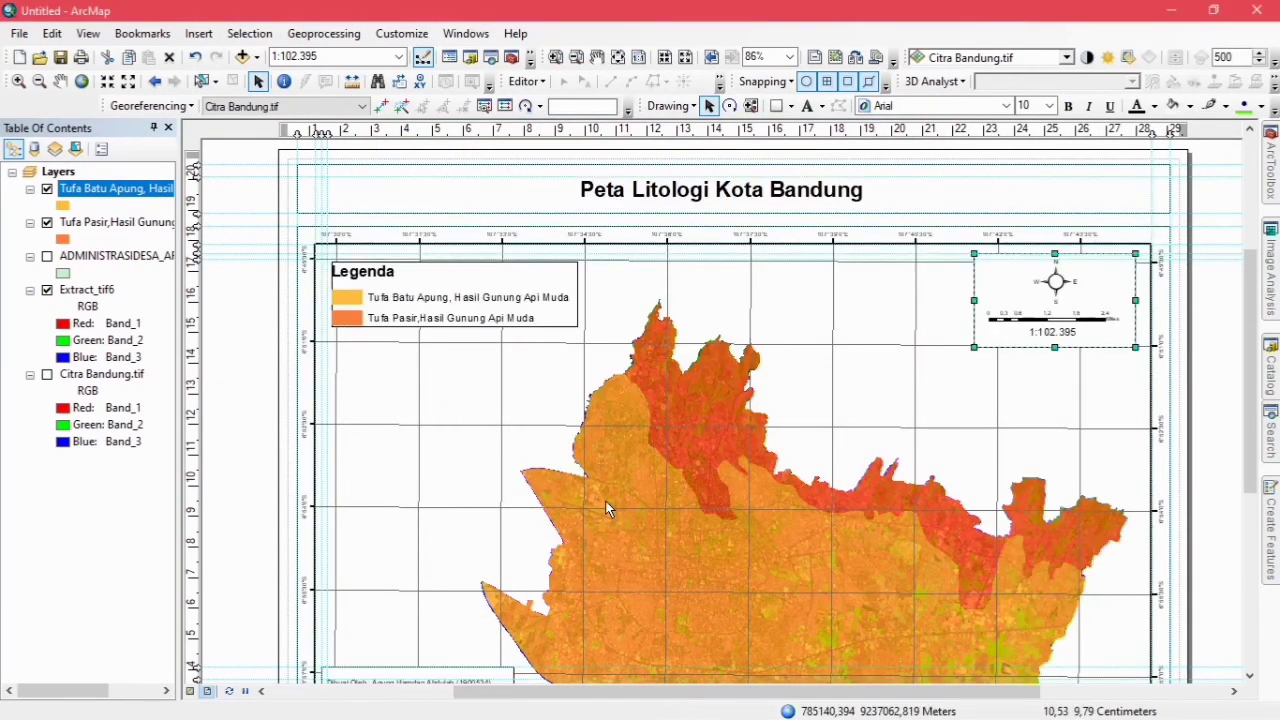
Add the National Geographic basemap to the map's data frame.
scroll(650, 488, down, 3)
scroll(652, 484, up, 1)
drag(1063, 557, 721, 441)
drag(333, 592, 531, 509)
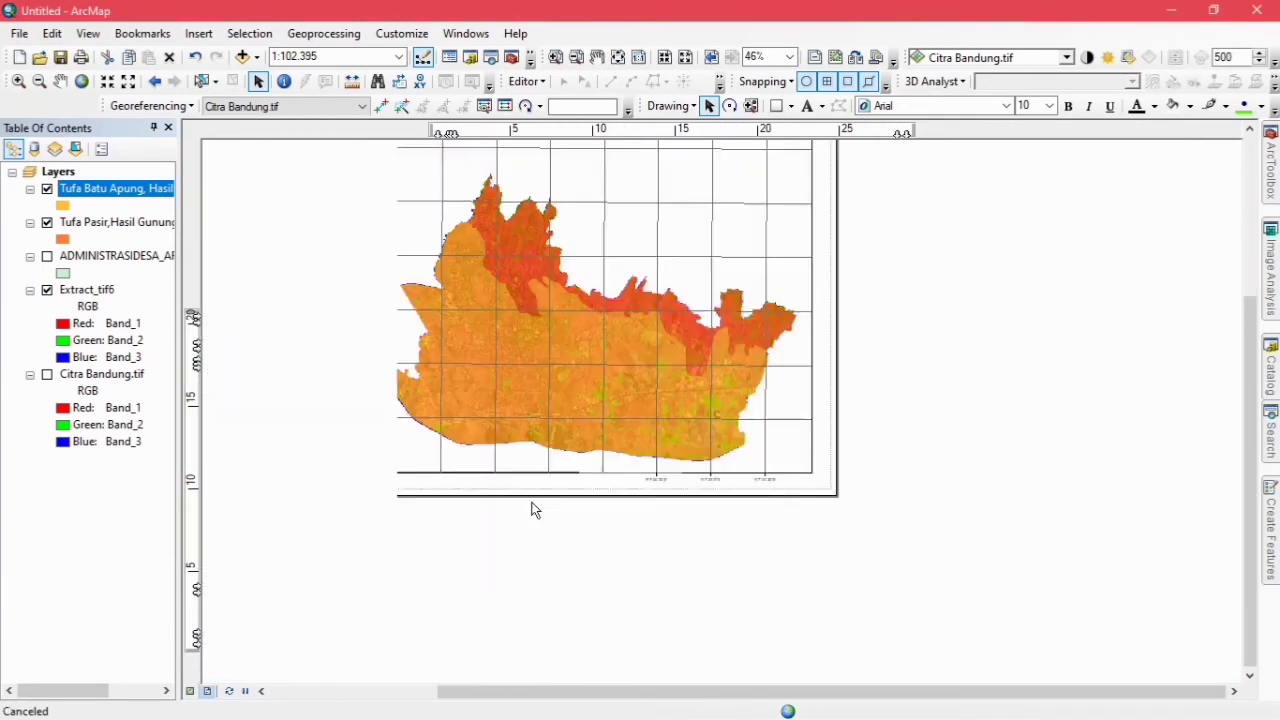
drag(349, 273, 540, 366)
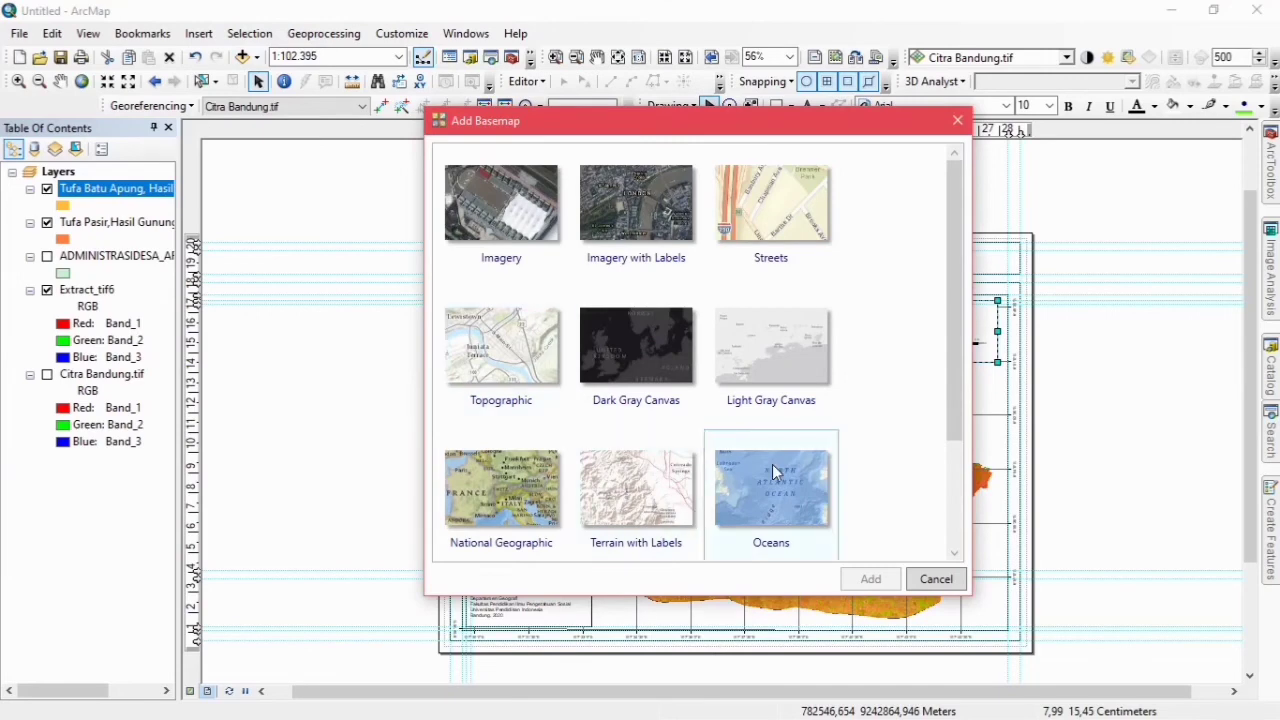
scroll(505, 370, down, 2)
click(503, 362)
click(870, 578)
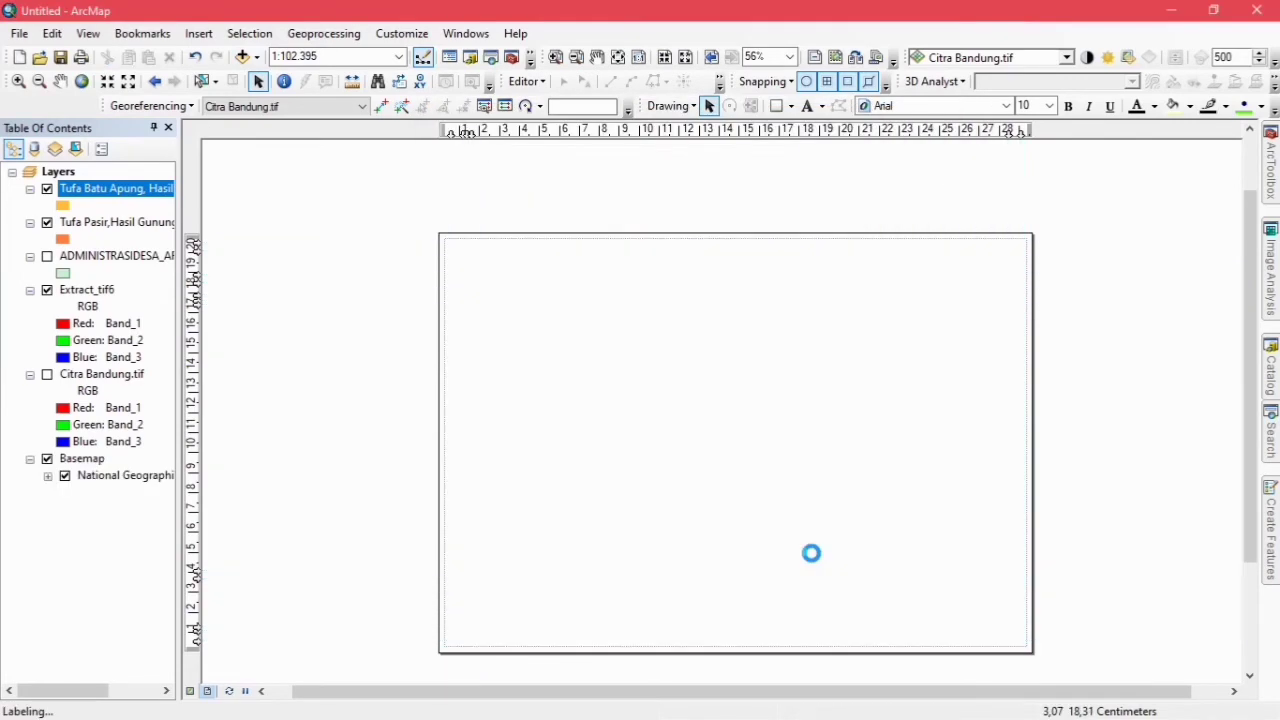